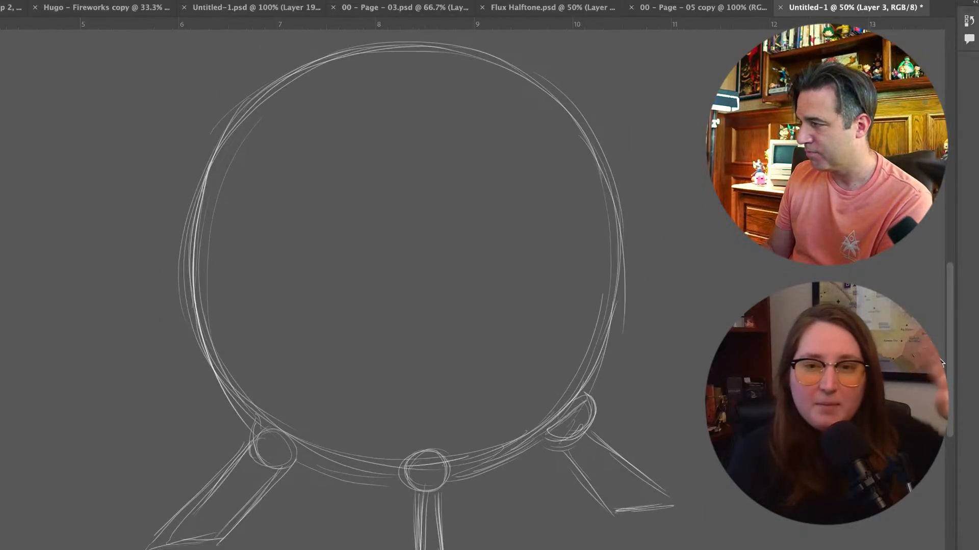
Rotate the whole circle-and-legs sketch slightly clockwise with Free Transform and apply it
scroll(707, 356, down, 3)
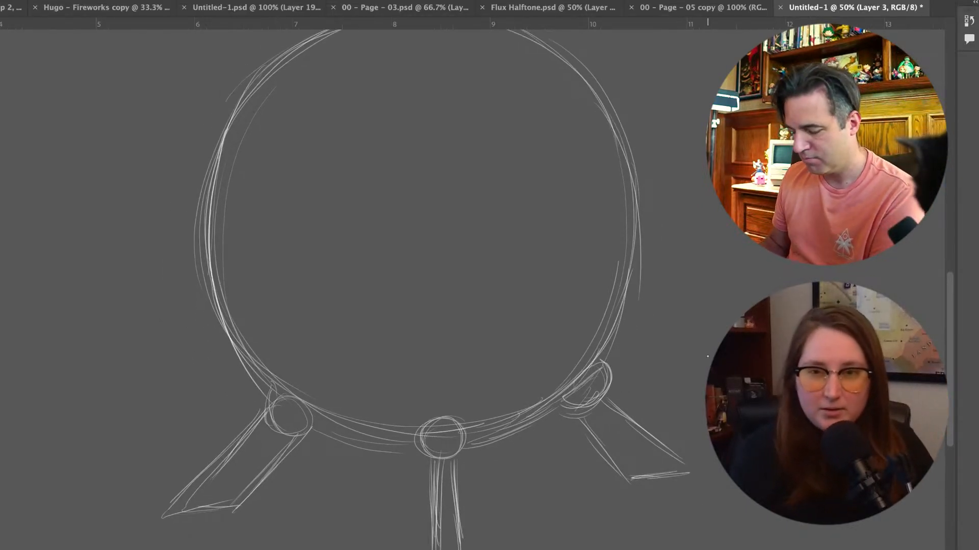
key(ctrl+t)
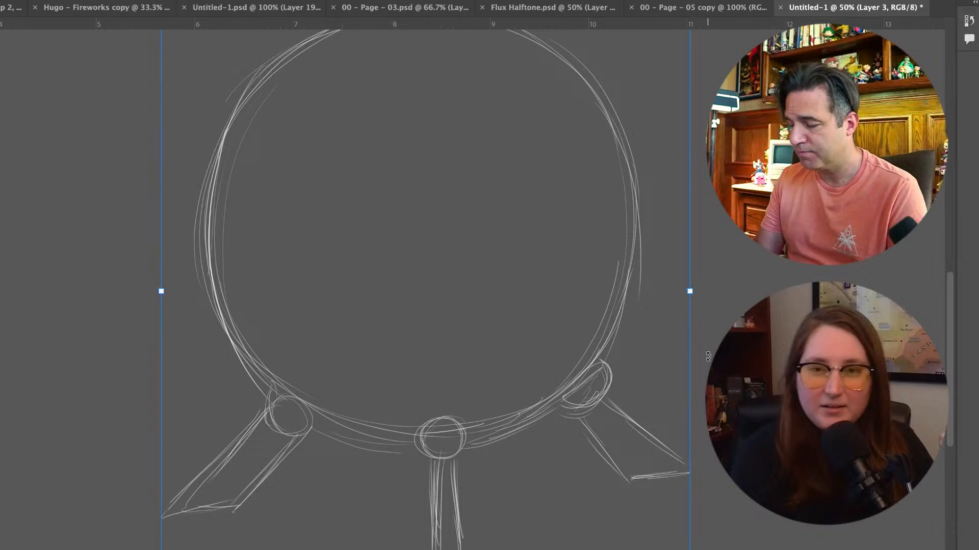
drag(701, 526, 678, 545)
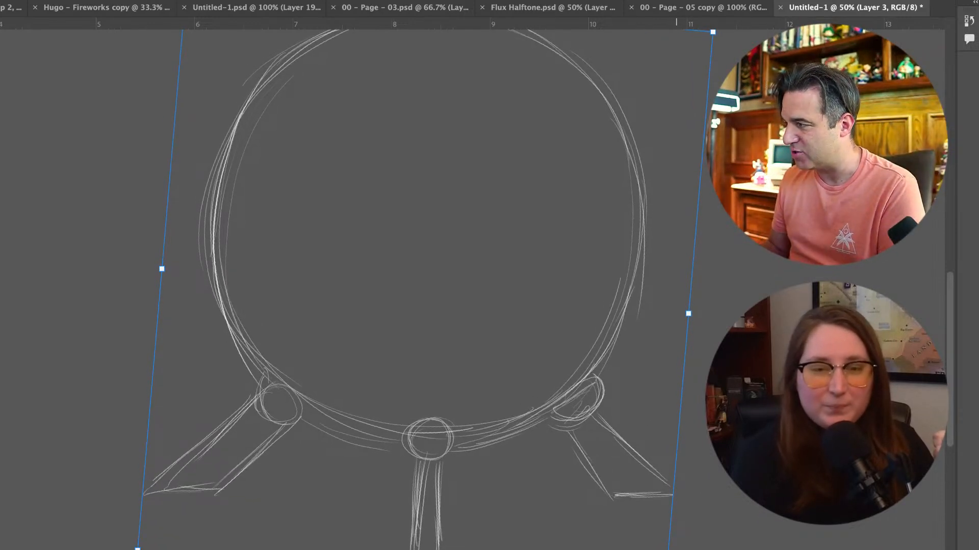
key(Return)
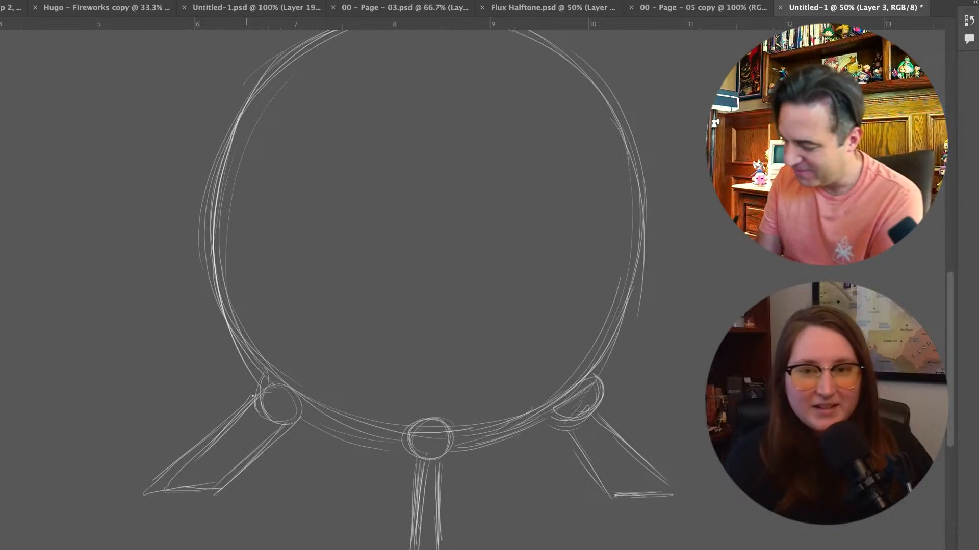
Reinforce the outlines of the leftmost leg, the centre joint and the centre leg with sketch strokes
drag(256, 395, 162, 479)
drag(219, 430, 151, 490)
mouse_move(152, 490)
mouse_down()
mouse_move(239, 484)
mouse_move(219, 488)
mouse_up()
drag(283, 432, 224, 479)
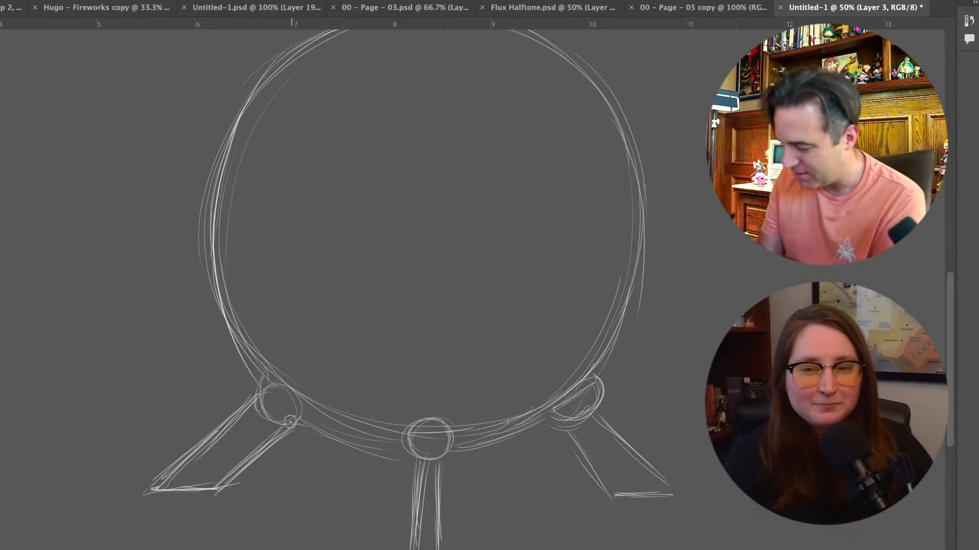
drag(443, 419, 445, 422)
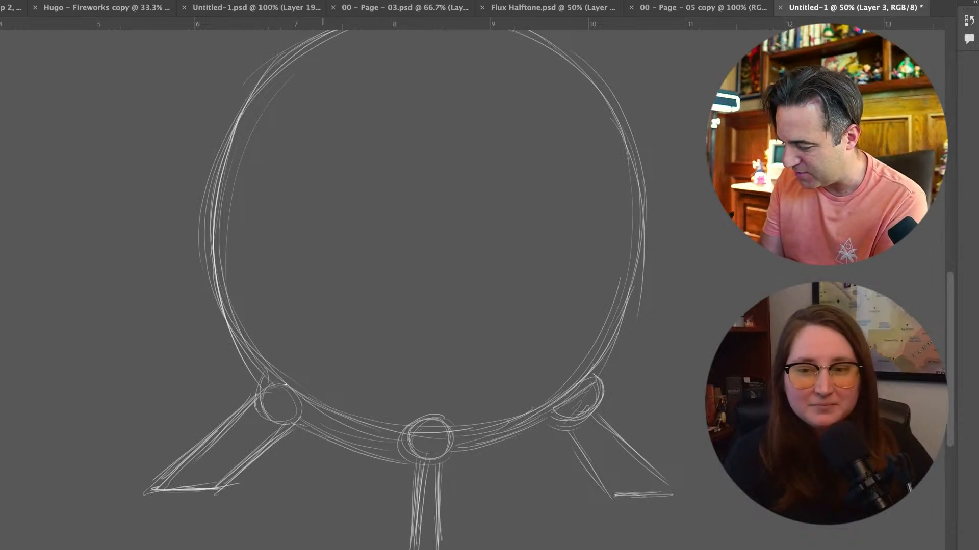
drag(415, 459, 406, 548)
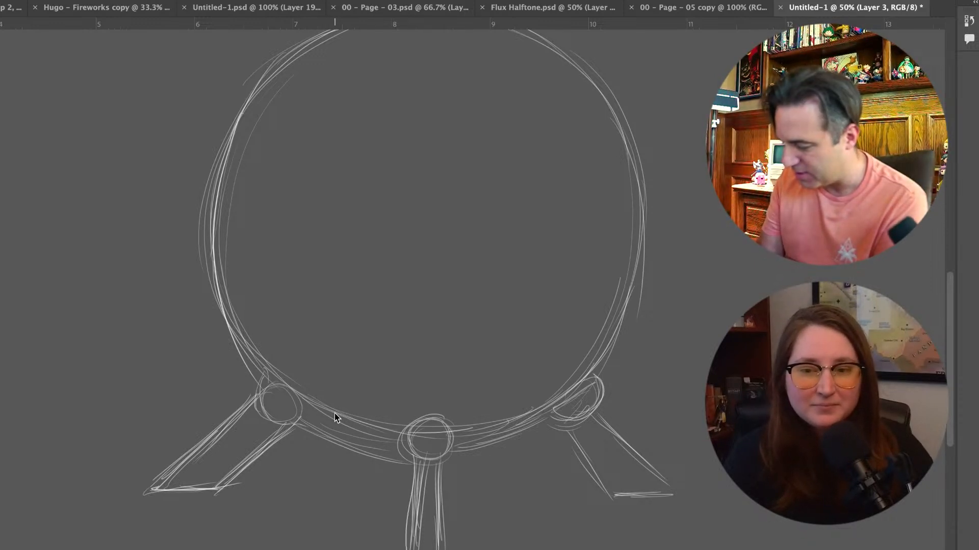
Sketch two thinner legs with round joints, one on each side between the centre leg and the outer legs
mouse_move(346, 430)
mouse_down()
mouse_move(328, 423)
mouse_move(350, 448)
mouse_move(339, 432)
mouse_move(351, 433)
mouse_move(293, 513)
mouse_up()
drag(333, 454, 302, 523)
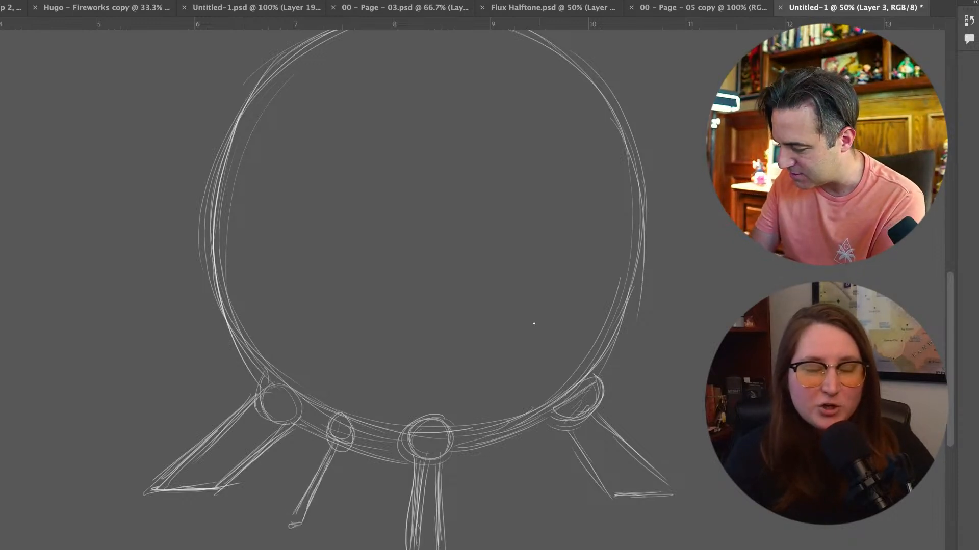
drag(504, 424, 503, 433)
mouse_move(524, 479)
mouse_down()
mouse_move(505, 433)
mouse_move(550, 520)
mouse_up()
drag(335, 459, 309, 528)
mouse_move(503, 437)
mouse_down()
mouse_move(511, 491)
mouse_move(507, 474)
mouse_move(529, 516)
mouse_up()
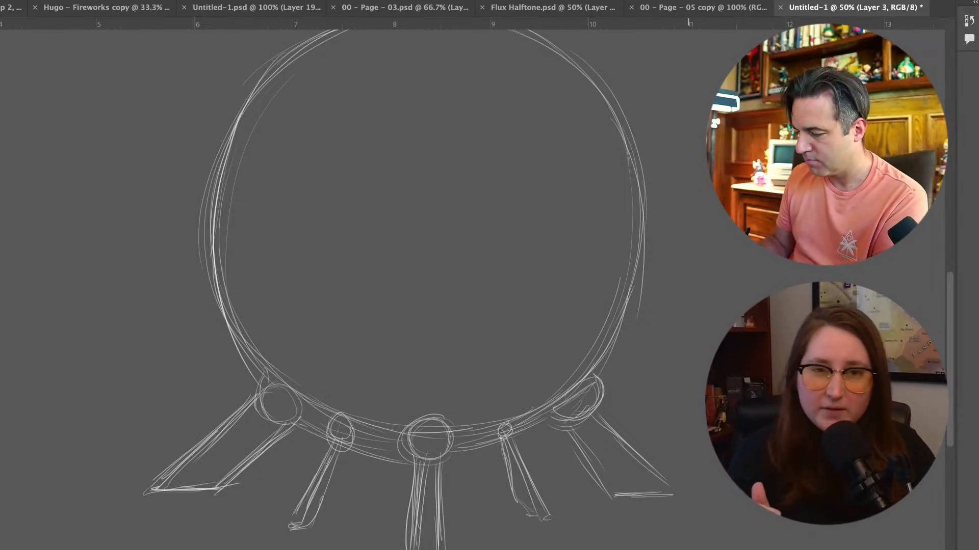
Sketch a flat ellipse inside the bottom of the circle and undo the stray stroke along the left edge
mouse_move(346, 360)
mouse_down()
mouse_move(485, 357)
mouse_move(324, 376)
mouse_move(356, 411)
mouse_up()
drag(321, 377, 511, 365)
mouse_move(400, 349)
mouse_down()
mouse_move(496, 365)
mouse_move(519, 387)
mouse_up()
mouse_move(526, 377)
mouse_down()
mouse_move(512, 406)
mouse_move(364, 351)
mouse_move(340, 404)
mouse_move(501, 417)
mouse_up()
mouse_move(264, 390)
mouse_down()
mouse_move(203, 183)
mouse_move(245, 77)
mouse_up()
key(ctrl+z)
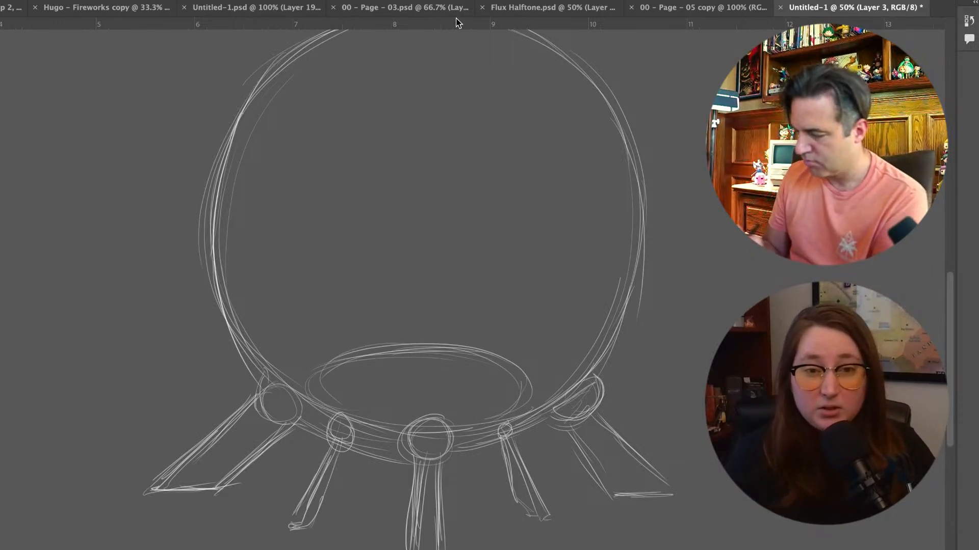
Enlarge the brush and thicken the circle's left edge with heavy white strokes
right_click(386, 484)
drag(469, 451, 460, 452)
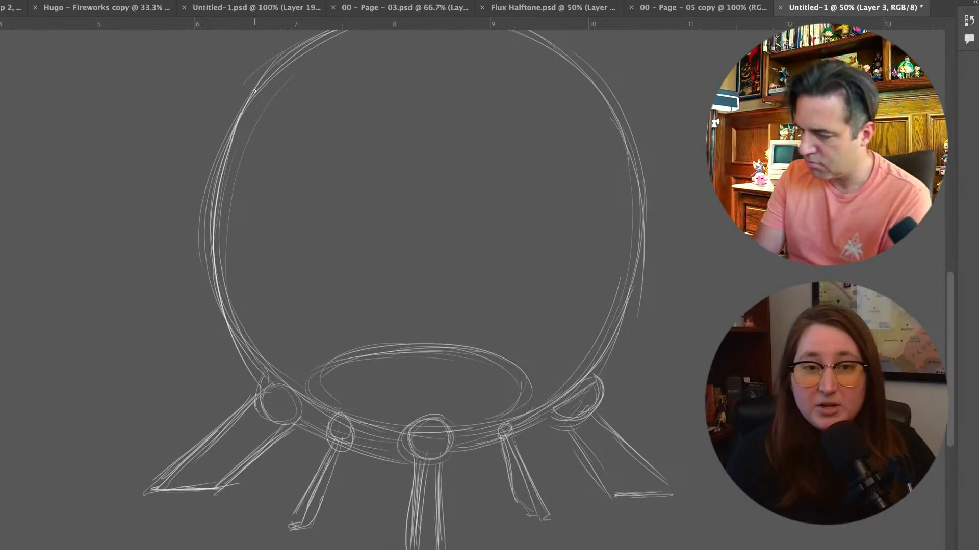
right_click(231, 396)
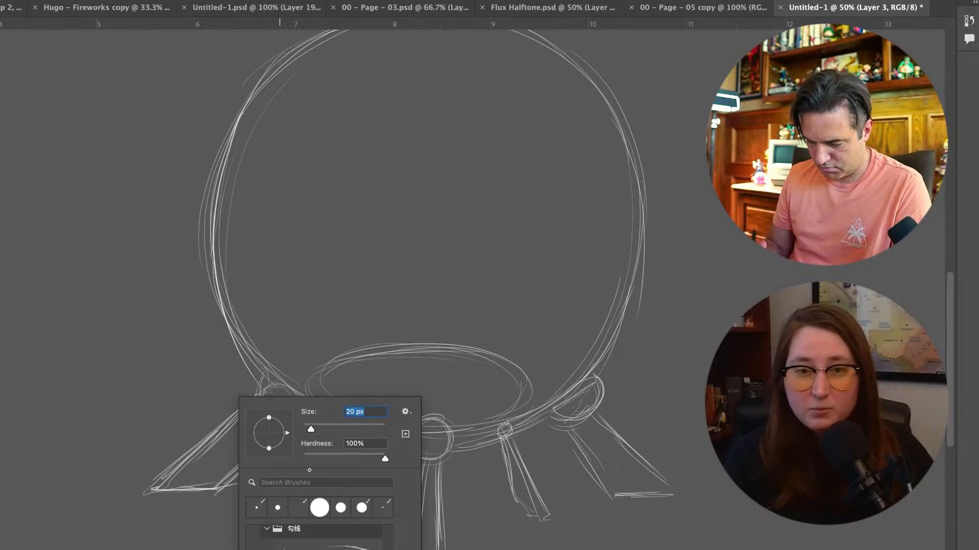
key(Return)
mouse_move(262, 74)
mouse_down()
mouse_move(198, 217)
mouse_move(230, 327)
mouse_up()
mouse_move(218, 127)
mouse_down()
mouse_move(203, 209)
mouse_move(252, 359)
mouse_up()
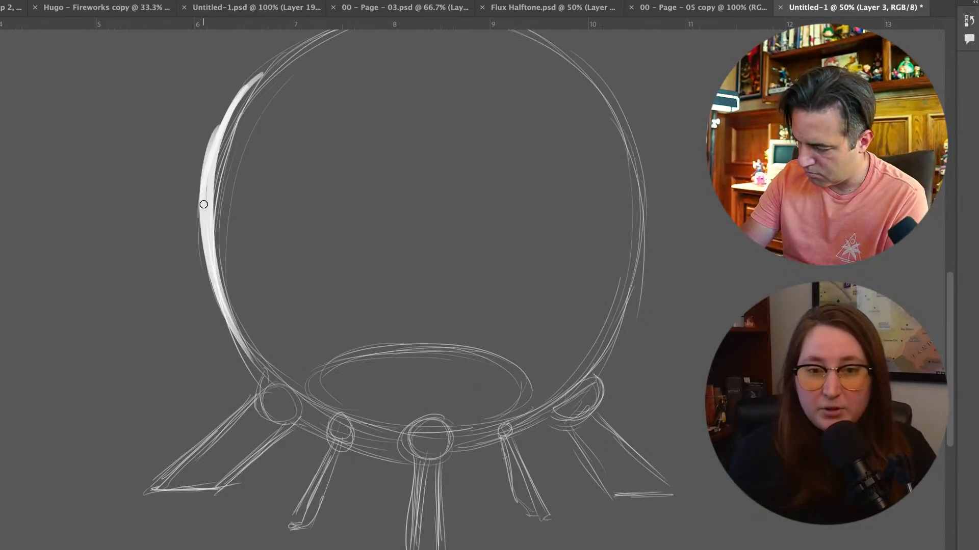
drag(204, 206, 266, 375)
mouse_move(282, 51)
mouse_down()
mouse_move(202, 156)
mouse_move(215, 145)
mouse_up()
mouse_move(316, 37)
mouse_down()
mouse_move(222, 145)
mouse_move(210, 302)
mouse_up()
drag(204, 194, 250, 360)
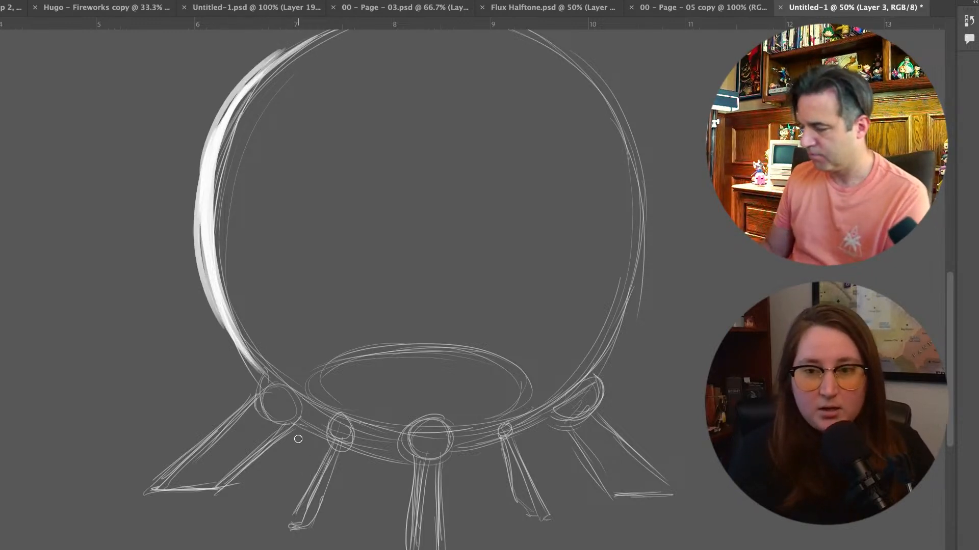
Thicken the circle's top arc and right edge with heavy strokes, continuing down to the right leg joint
scroll(299, 440, up, 3)
mouse_move(270, 93)
mouse_down()
mouse_move(308, 75)
mouse_move(292, 72)
mouse_move(289, 83)
mouse_move(459, 43)
mouse_move(355, 73)
mouse_move(524, 54)
mouse_move(420, 68)
mouse_move(562, 88)
mouse_up()
mouse_move(534, 55)
mouse_down()
mouse_move(572, 75)
mouse_move(620, 149)
mouse_move(640, 160)
mouse_move(625, 212)
mouse_up()
drag(586, 85, 633, 307)
drag(641, 165, 629, 356)
drag(650, 211, 637, 356)
drag(649, 252, 606, 385)
drag(641, 303, 576, 403)
drag(632, 322, 566, 427)
drag(215, 329, 290, 429)
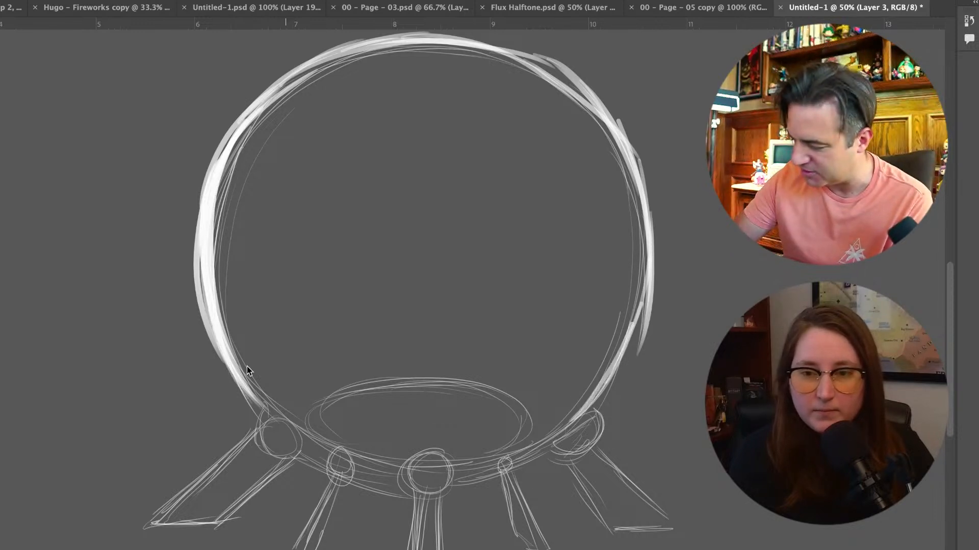
Build up the circle's lower-left curve and right edge with further overlapping strokes
drag(197, 290, 280, 436)
drag(231, 356, 277, 419)
drag(246, 390, 324, 449)
drag(282, 419, 319, 443)
drag(637, 164, 629, 332)
drag(643, 239, 611, 407)
drag(628, 314, 614, 397)
drag(602, 138, 631, 215)
Add heavy strokes over the circle's upper-right arc and crown, and hide the rulers
mouse_move(625, 152)
mouse_down()
mouse_move(552, 74)
mouse_move(603, 137)
mouse_move(476, 48)
mouse_up()
drag(571, 97, 447, 45)
drag(541, 66, 449, 44)
drag(505, 64, 419, 48)
key(super+r)
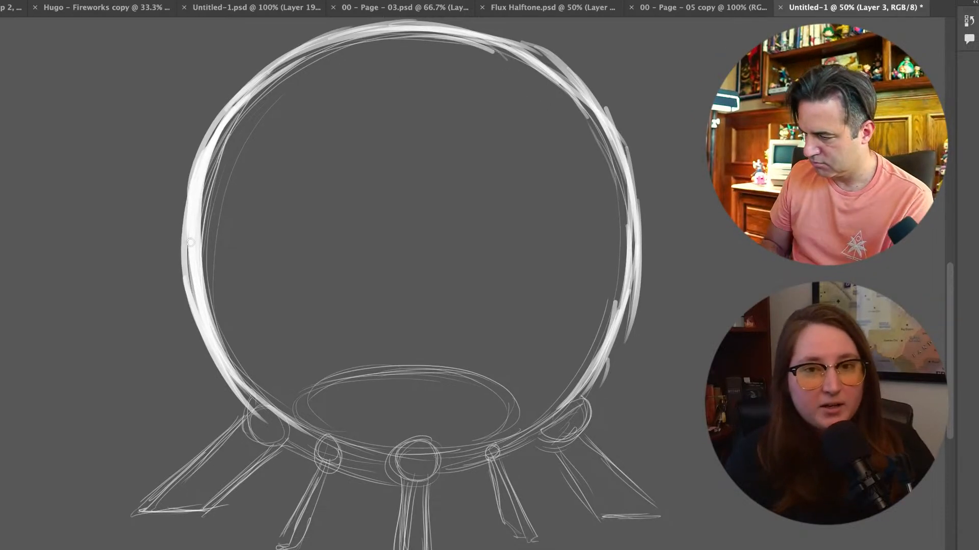
scroll(191, 243, left, 2)
scroll(190, 243, up, 1)
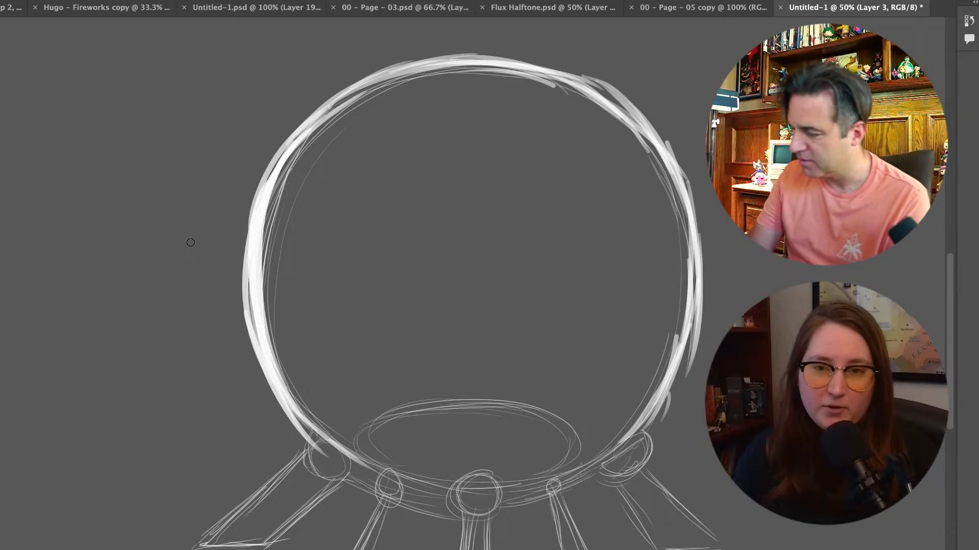
mouse_move(624, 111)
mouse_down()
mouse_move(556, 75)
mouse_move(418, 52)
mouse_move(343, 93)
mouse_move(283, 155)
mouse_up()
Thicken the outlines of the left, centre and right leg joints with heavy strokes
mouse_move(260, 367)
mouse_down()
mouse_move(277, 408)
mouse_move(351, 479)
mouse_move(337, 443)
mouse_up()
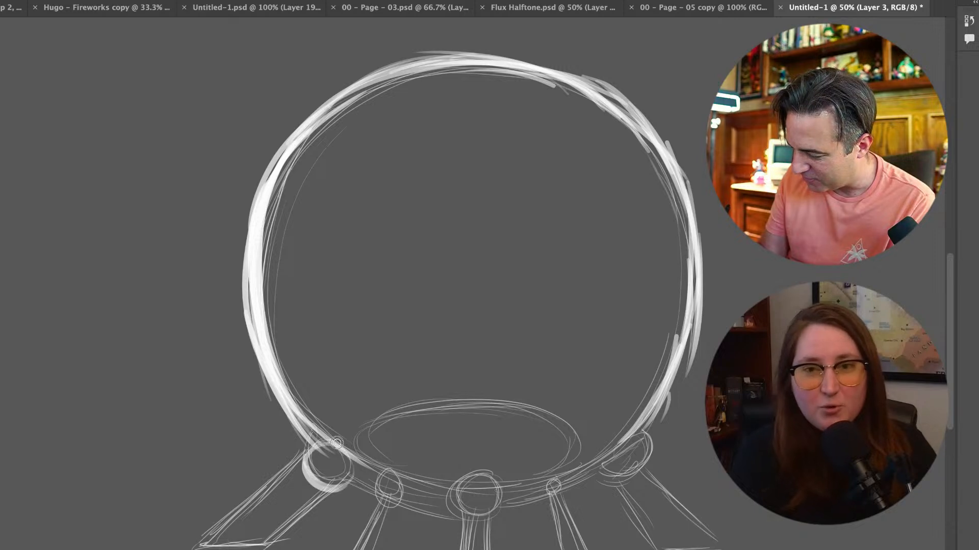
drag(465, 489, 482, 520)
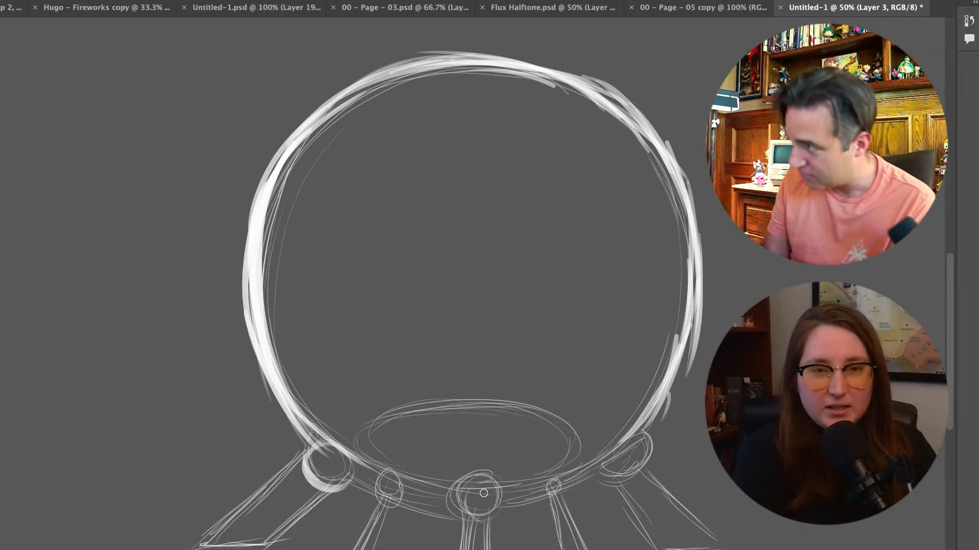
drag(483, 482, 480, 524)
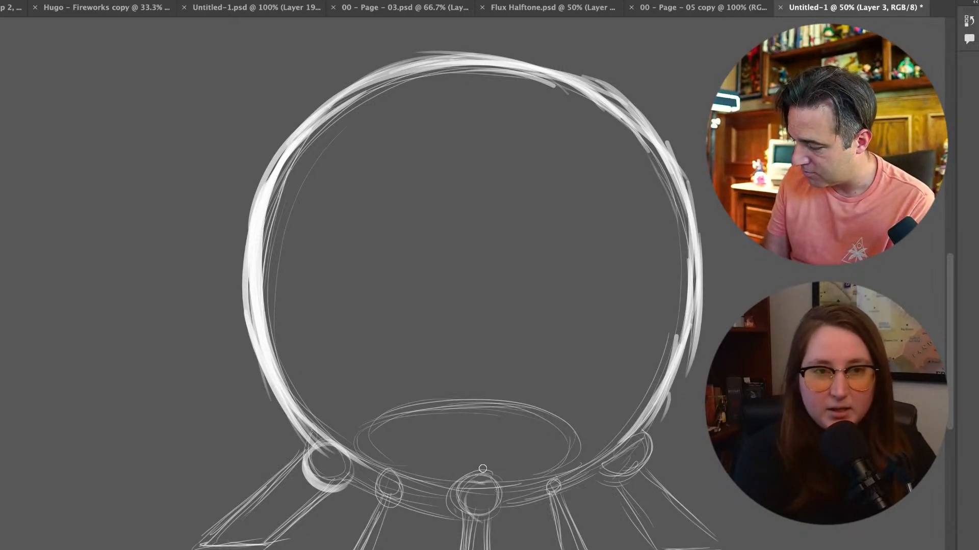
drag(488, 485, 472, 529)
mouse_move(459, 490)
mouse_down()
mouse_move(500, 492)
mouse_move(500, 513)
mouse_move(485, 525)
mouse_up()
mouse_move(642, 432)
mouse_down()
mouse_move(641, 481)
mouse_move(609, 486)
mouse_move(646, 454)
mouse_move(617, 488)
mouse_up()
Strengthen the edge lines of the left and right outer legs with heavier strokes
drag(296, 468, 218, 542)
mouse_move(255, 510)
mouse_down()
mouse_move(206, 544)
mouse_move(249, 536)
mouse_up()
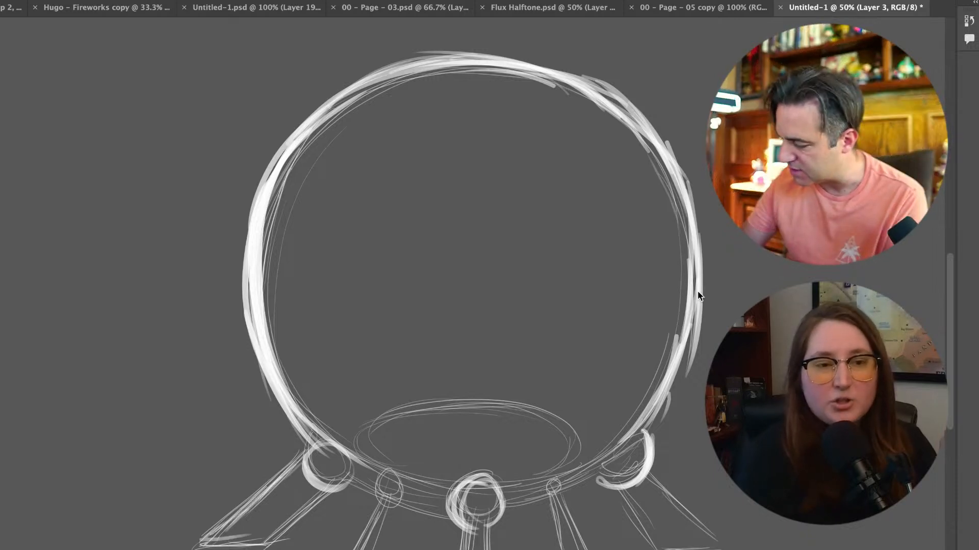
drag(653, 479, 719, 531)
drag(625, 503, 643, 541)
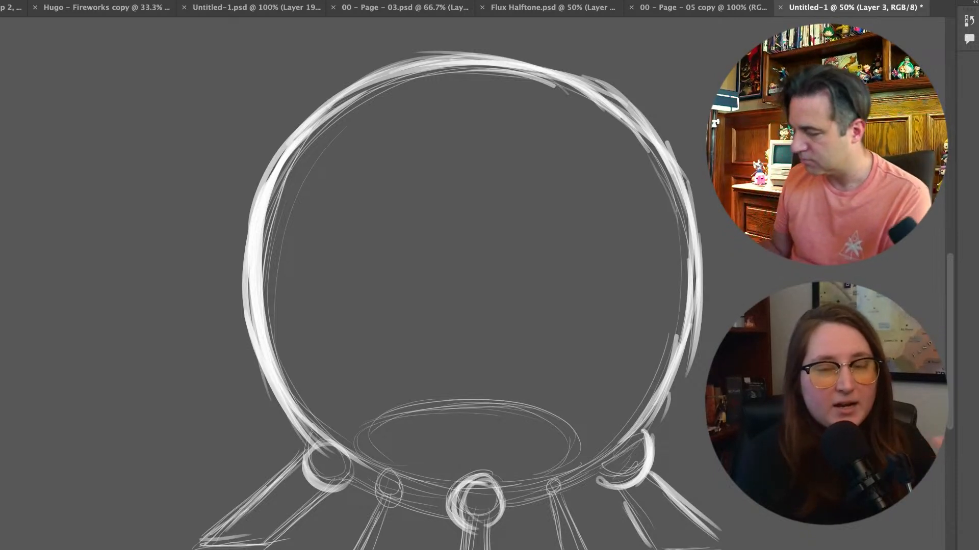
On a new layer, thicken the globe's lower-left rim down to the centre joint, redoing the first stroke
drag(602, 459, 542, 438)
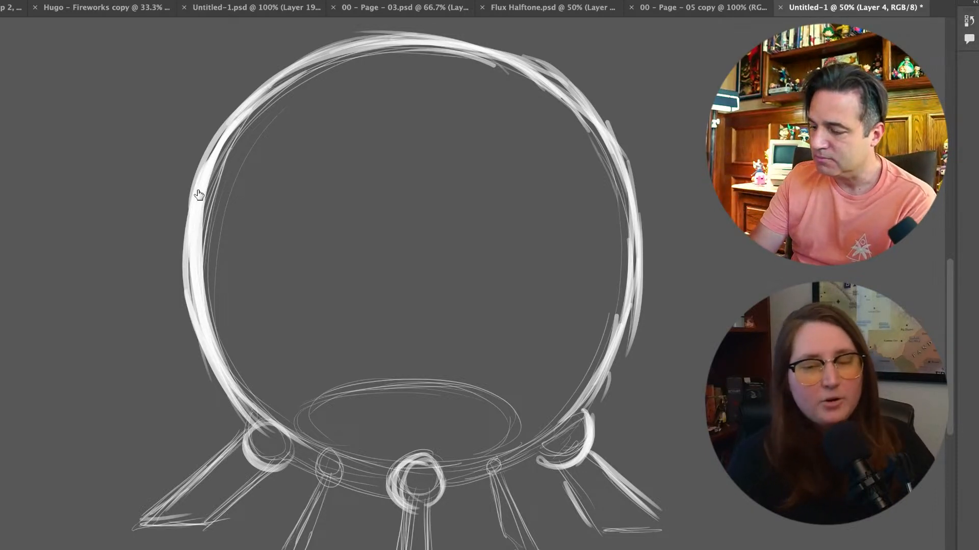
drag(244, 410, 373, 464)
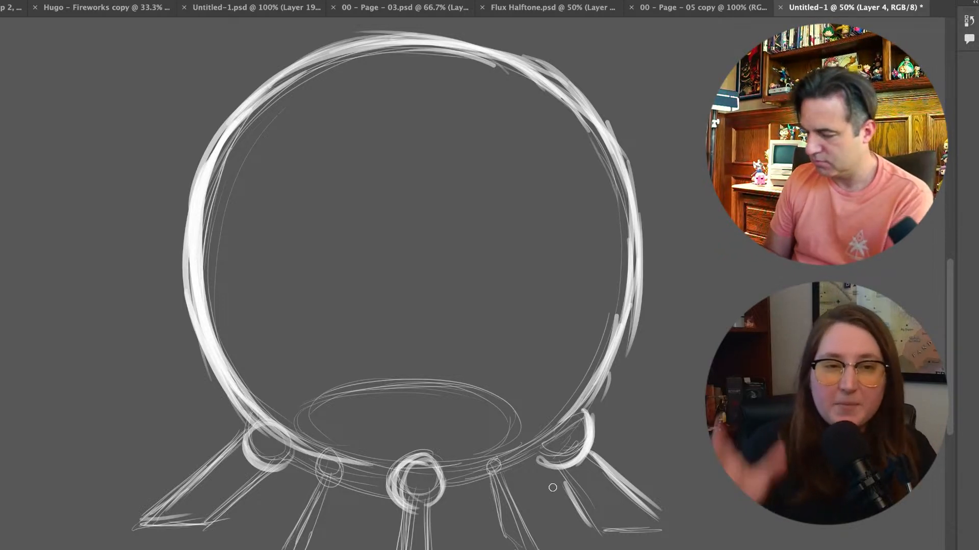
key(super+z)
drag(230, 386, 386, 483)
drag(280, 434, 390, 472)
drag(330, 462, 432, 474)
Even out the globe's heavy outline with strokes over the upper arc, right edge and lower-right curve
drag(219, 140, 362, 40)
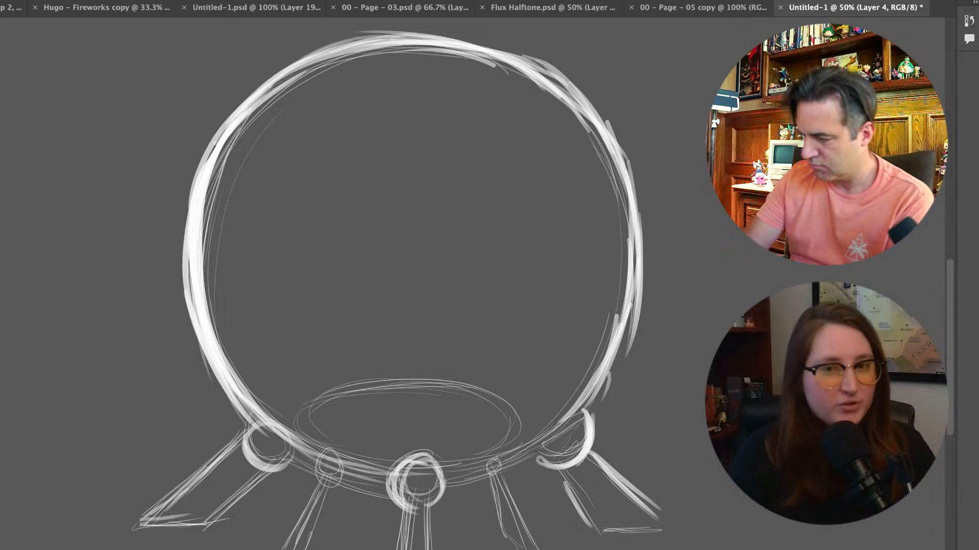
drag(276, 80, 422, 37)
drag(362, 34, 510, 48)
drag(416, 29, 575, 85)
mouse_move(494, 50)
mouse_down()
mouse_move(590, 123)
mouse_move(621, 177)
mouse_up()
mouse_move(591, 121)
mouse_down()
mouse_move(629, 278)
mouse_move(604, 394)
mouse_up()
drag(626, 293, 570, 423)
mouse_move(619, 349)
mouse_down()
mouse_move(594, 399)
mouse_move(545, 441)
mouse_up()
drag(572, 419, 502, 460)
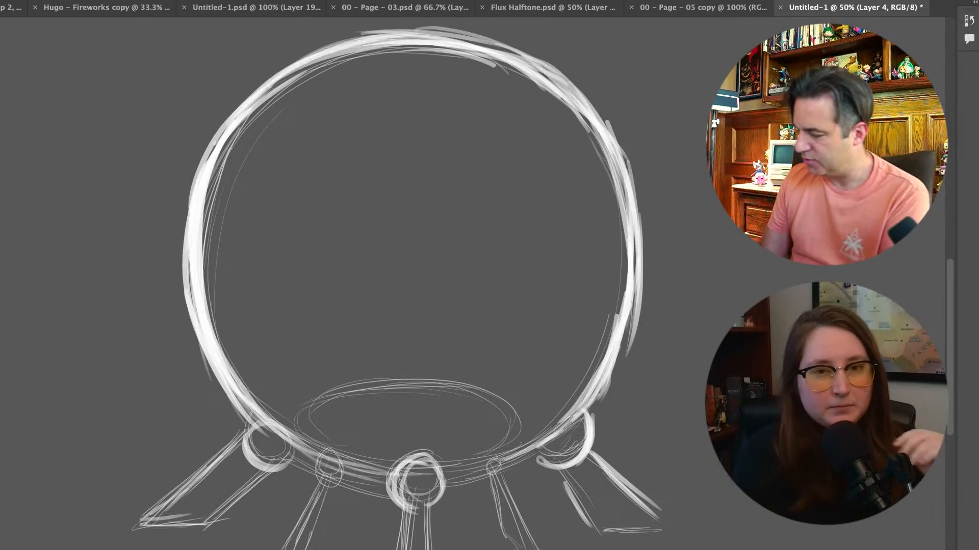
Add a new layer, reduce the brush size and sketch a wide bean-shaped landmass around the ellipse inside the globe
key(alt+shift+super+n)
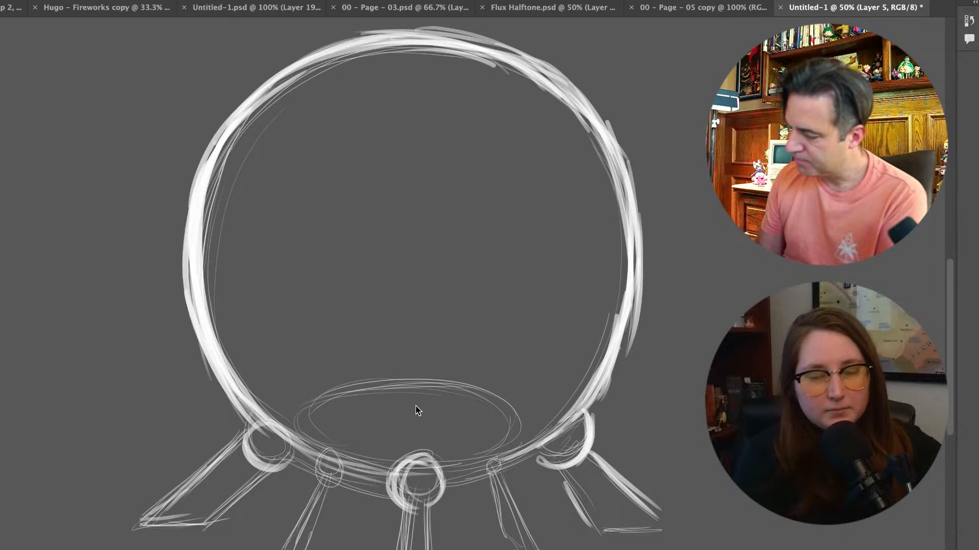
right_click(391, 435)
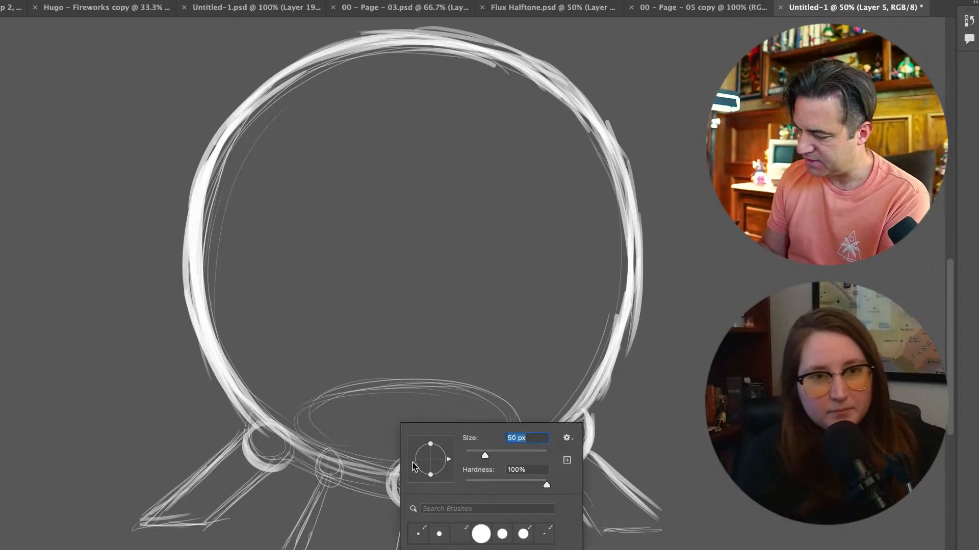
key(Return)
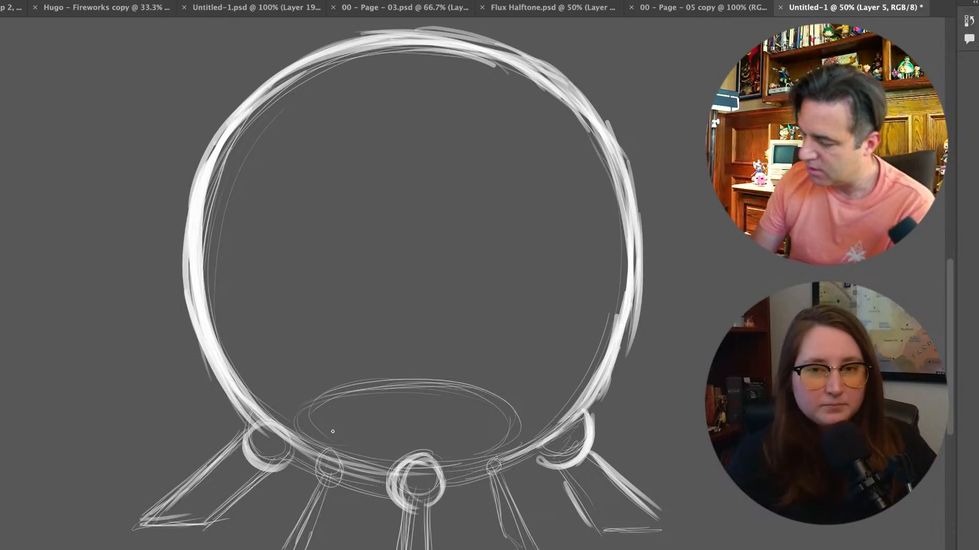
drag(328, 430, 261, 364)
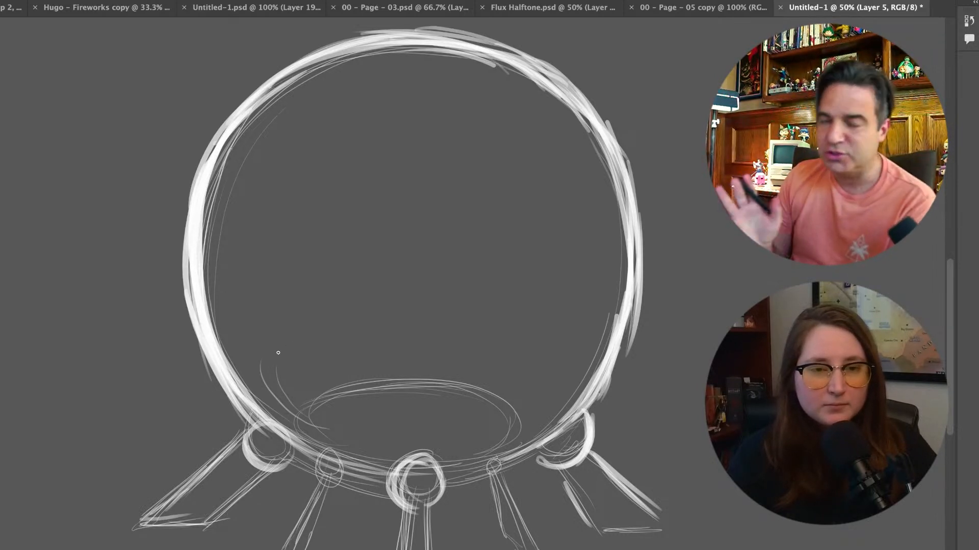
drag(288, 340, 418, 349)
mouse_move(306, 339)
mouse_down()
mouse_move(457, 351)
mouse_move(533, 316)
mouse_move(411, 349)
mouse_up()
mouse_move(302, 414)
mouse_down()
mouse_move(365, 434)
mouse_move(500, 430)
mouse_up()
mouse_move(433, 449)
mouse_down()
mouse_move(518, 417)
mouse_move(529, 393)
mouse_move(559, 373)
mouse_up()
mouse_move(491, 338)
mouse_down()
mouse_move(551, 321)
mouse_move(550, 382)
mouse_move(555, 369)
mouse_move(485, 343)
mouse_move(263, 387)
mouse_up()
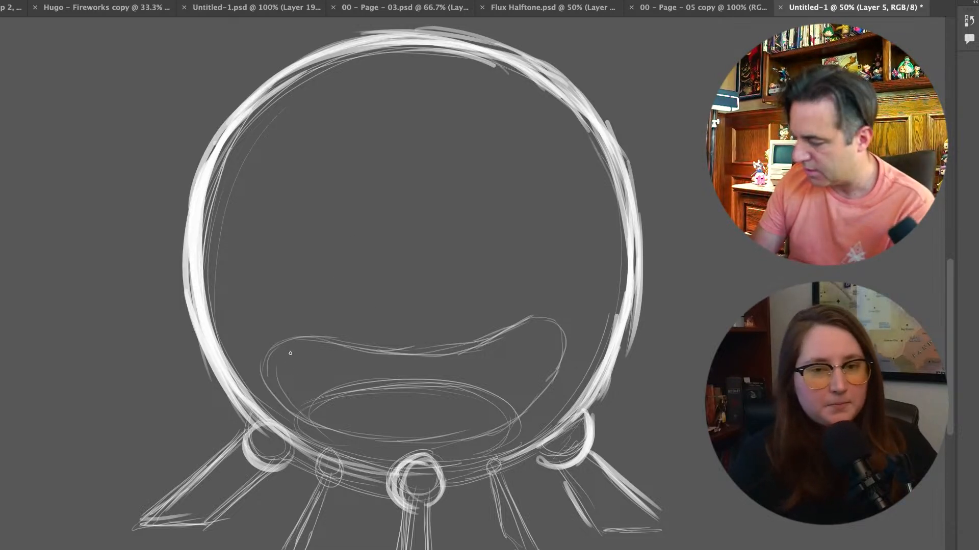
Sketch jagged mountain peaks on the landmass's left end and erase the overlapping landmass lines
mouse_move(288, 350)
mouse_down()
mouse_move(316, 268)
mouse_move(295, 312)
mouse_move(355, 280)
mouse_up()
drag(374, 290, 407, 342)
drag(285, 316, 272, 340)
mouse_move(281, 380)
mouse_down()
mouse_move(346, 382)
mouse_move(404, 349)
mouse_move(385, 386)
mouse_up()
drag(310, 295, 323, 293)
mouse_move(431, 363)
mouse_down()
mouse_move(401, 376)
mouse_move(328, 343)
mouse_move(289, 343)
mouse_up()
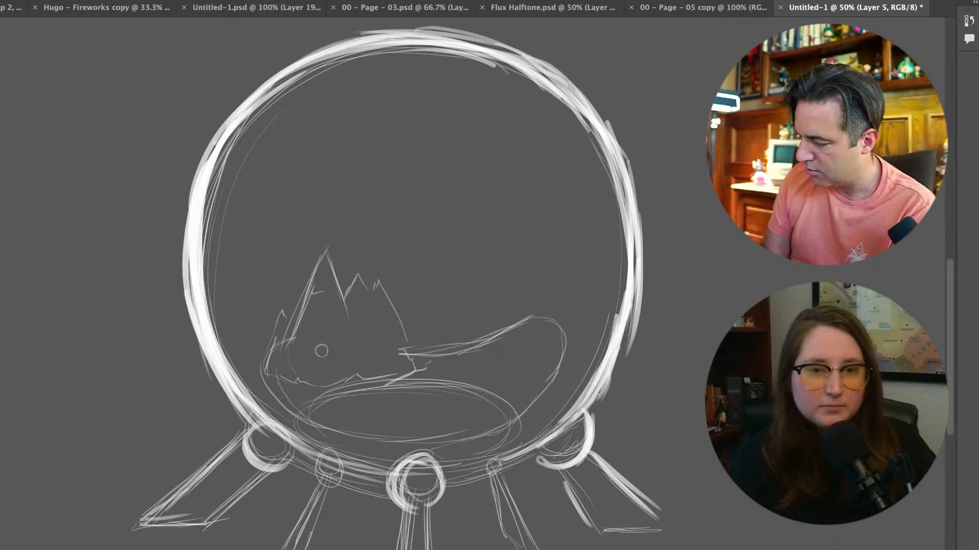
Reinforce the left mountains' main peak, outer slope and base with the brush, and outline a small peak at their right foot
key(b)
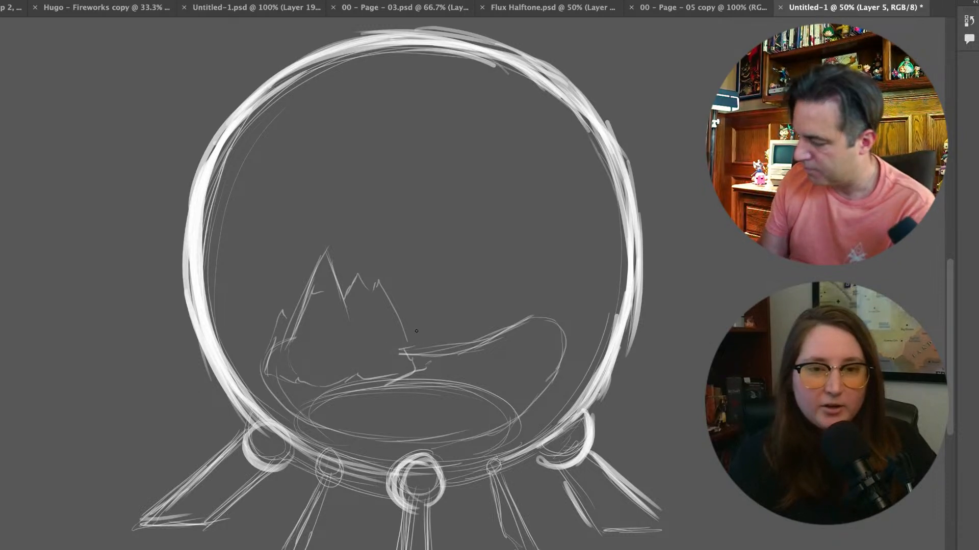
mouse_move(403, 339)
mouse_down()
mouse_move(416, 362)
mouse_move(431, 356)
mouse_move(419, 364)
mouse_up()
mouse_move(266, 352)
mouse_down()
mouse_move(256, 375)
mouse_move(289, 381)
mouse_move(283, 308)
mouse_move(292, 321)
mouse_move(325, 252)
mouse_move(341, 299)
mouse_move(362, 279)
mouse_up()
drag(308, 383, 334, 381)
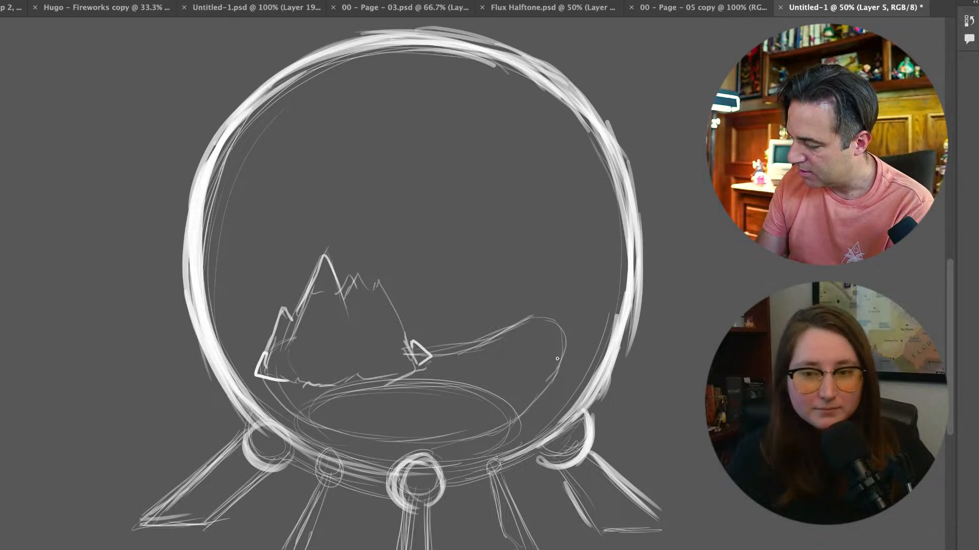
Sketch a narrow jagged ridge with small pointed peaks over the right end of the landmass
mouse_move(561, 352)
mouse_down()
mouse_move(546, 381)
mouse_move(535, 364)
mouse_move(529, 406)
mouse_up()
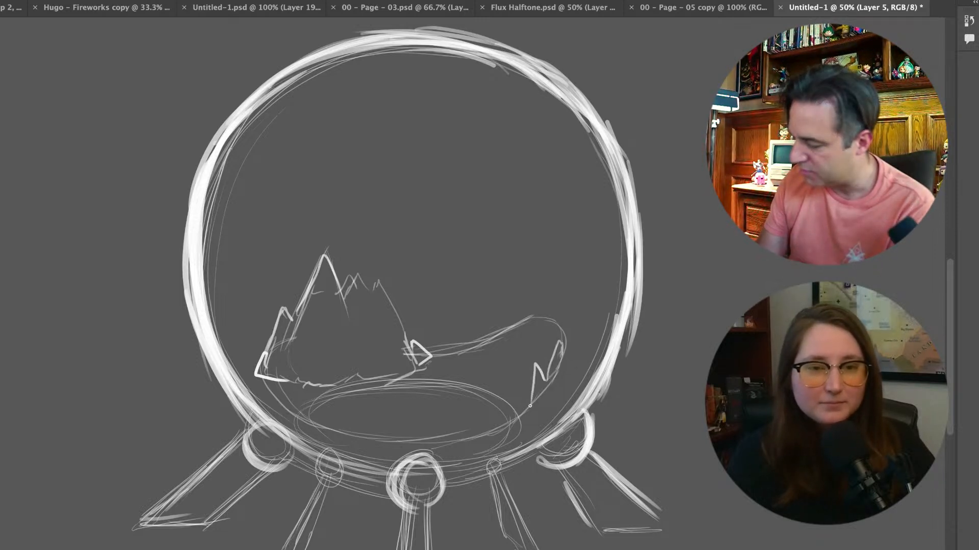
mouse_move(538, 326)
mouse_down()
mouse_move(546, 307)
mouse_move(563, 346)
mouse_up()
mouse_move(567, 292)
mouse_down()
mouse_move(573, 318)
mouse_move(549, 352)
mouse_up()
mouse_move(566, 295)
mouse_down()
mouse_move(561, 324)
mouse_move(548, 310)
mouse_move(526, 407)
mouse_move(501, 423)
mouse_move(508, 402)
mouse_move(518, 408)
mouse_move(505, 410)
mouse_move(517, 403)
mouse_move(529, 380)
mouse_up()
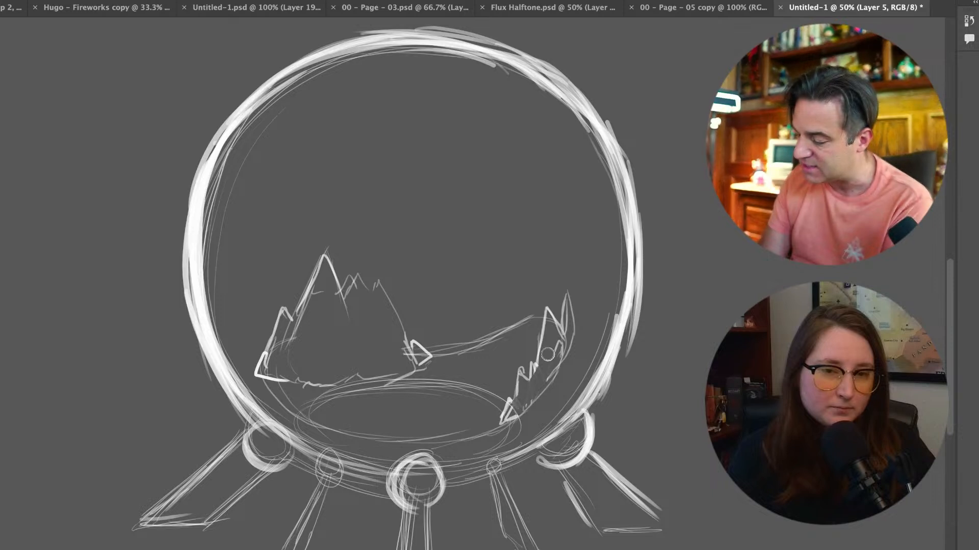
Build the right ridge into a taller mountain range with a heavier jagged inner edge reaching down to the globe's floor
key(b)
mouse_move(547, 308)
mouse_down()
mouse_move(510, 344)
mouse_move(490, 421)
mouse_up()
mouse_move(540, 294)
mouse_down()
mouse_move(553, 278)
mouse_move(560, 296)
mouse_move(569, 275)
mouse_move(576, 319)
mouse_move(575, 304)
mouse_move(570, 331)
mouse_move(535, 400)
mouse_up()
mouse_move(489, 424)
mouse_down()
mouse_move(511, 419)
mouse_move(483, 428)
mouse_move(510, 415)
mouse_move(498, 416)
mouse_move(497, 394)
mouse_move(510, 343)
mouse_move(566, 258)
mouse_move(571, 280)
mouse_move(560, 242)
mouse_move(573, 281)
mouse_up()
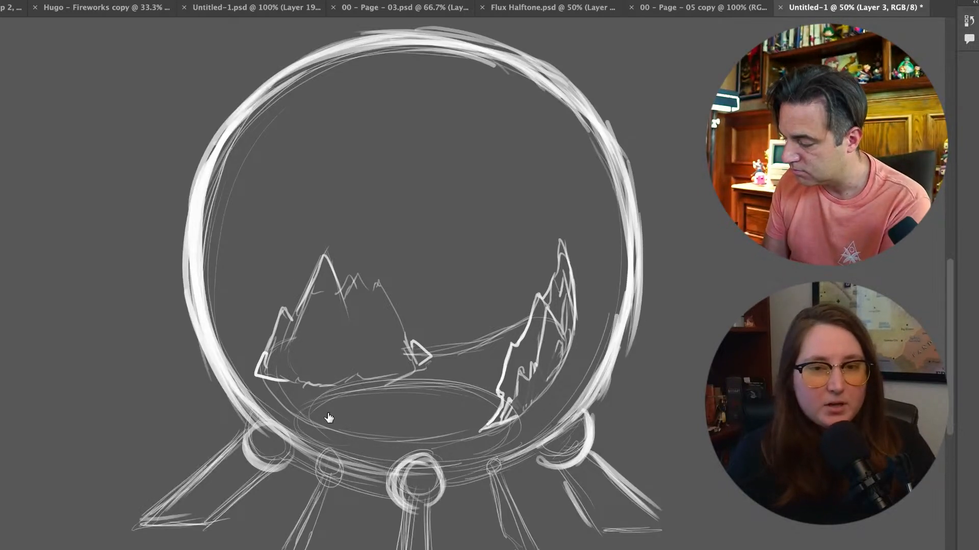
On Layer 3, erase the ellipse lying between the two mountain groups
drag(314, 398, 497, 392)
drag(300, 394, 487, 398)
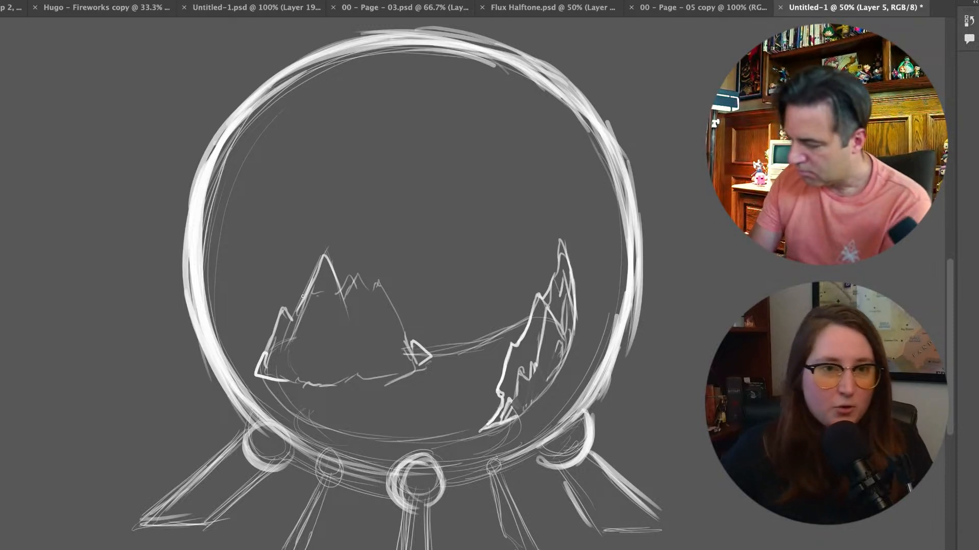
On Layer 5, add small outer peaks left of the left mountains, an outer edge to the right range and a foothill at its base
mouse_move(263, 342)
mouse_down()
mouse_move(269, 323)
mouse_move(245, 376)
mouse_up()
mouse_move(566, 256)
mouse_down()
mouse_move(583, 328)
mouse_move(567, 362)
mouse_up()
drag(582, 329, 527, 410)
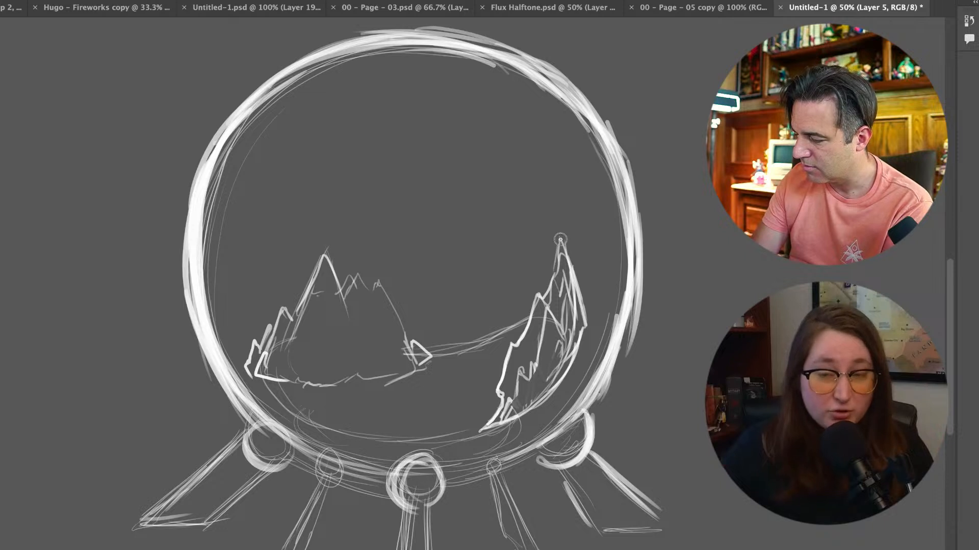
mouse_move(578, 246)
mouse_down()
mouse_move(586, 309)
mouse_move(557, 376)
mouse_up()
drag(476, 419, 486, 427)
mouse_move(475, 420)
mouse_down()
mouse_move(461, 434)
mouse_move(495, 429)
mouse_up()
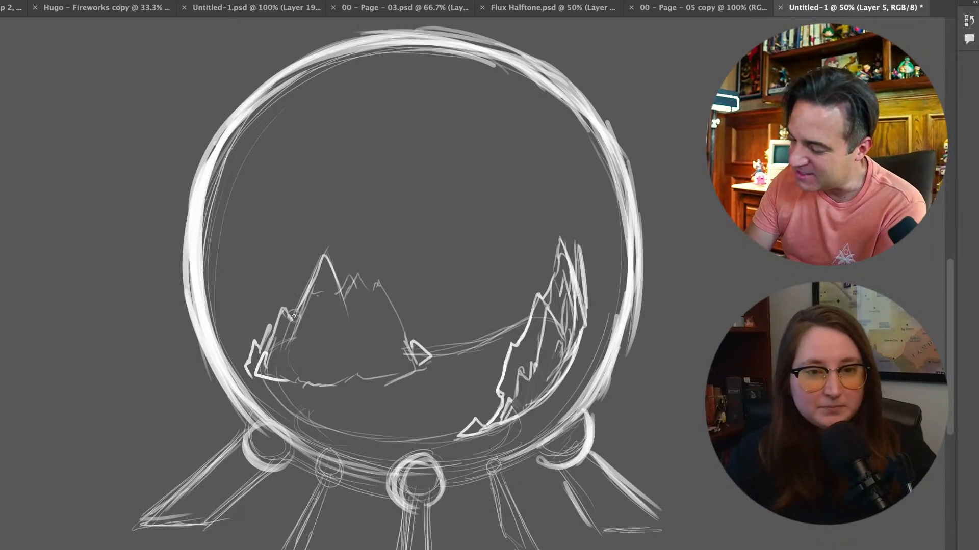
Strengthen the left mountains' jagged skyline and right slope, and add a small ridge mark on the mountain face
mouse_move(299, 306)
mouse_down()
mouse_move(325, 257)
mouse_move(346, 297)
mouse_move(356, 282)
mouse_move(346, 300)
mouse_move(358, 277)
mouse_move(384, 292)
mouse_up()
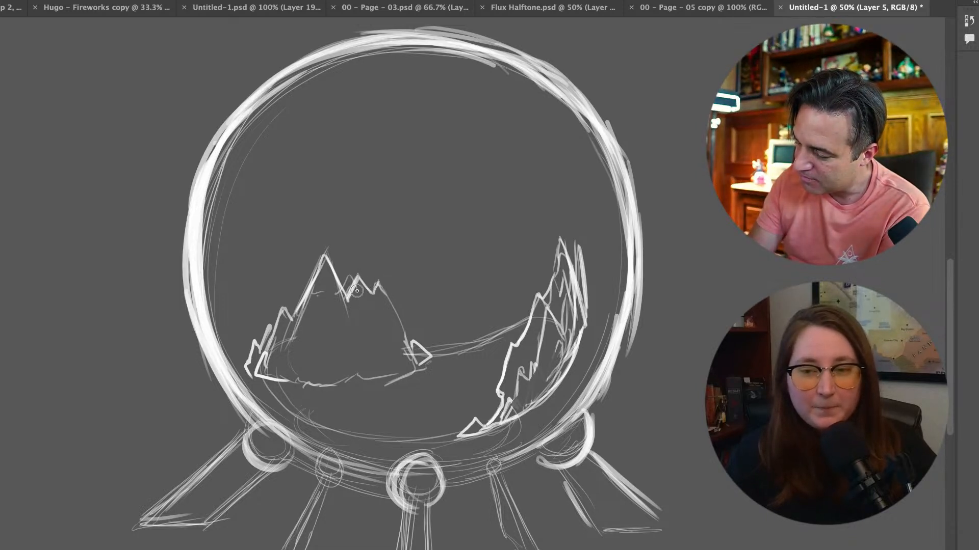
drag(372, 328, 384, 325)
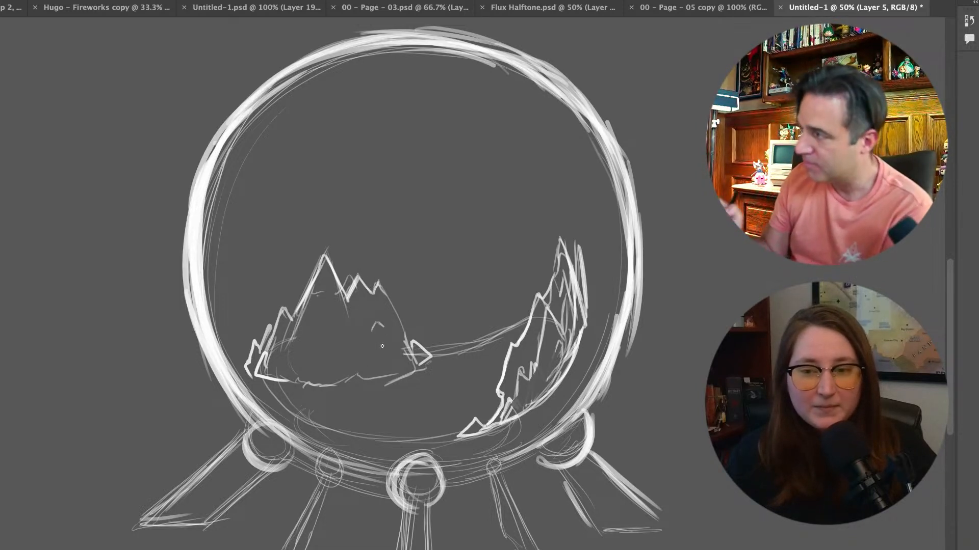
drag(382, 289, 419, 341)
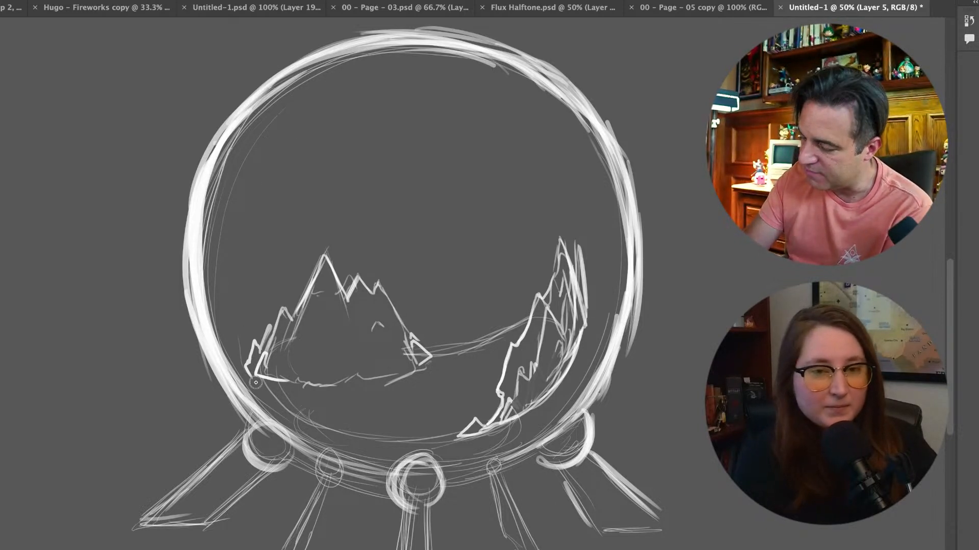
Sketch light contour lines around the inside of the glass and angular rocks at the foot of the left mountains
drag(246, 360, 225, 252)
mouse_move(242, 341)
mouse_down()
mouse_move(224, 244)
mouse_move(309, 94)
mouse_move(249, 168)
mouse_move(225, 265)
mouse_move(251, 164)
mouse_move(358, 82)
mouse_move(431, 86)
mouse_move(521, 140)
mouse_move(545, 182)
mouse_move(590, 219)
mouse_move(594, 276)
mouse_up()
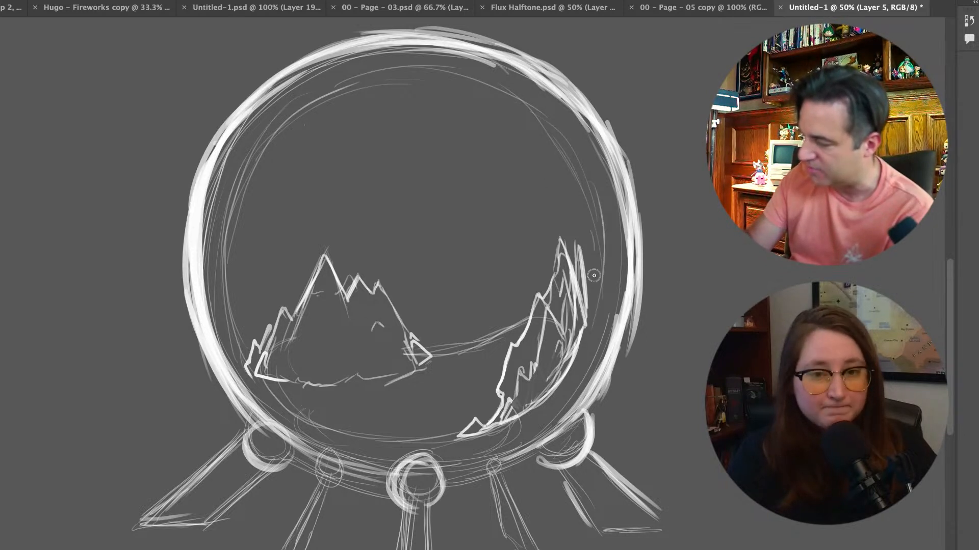
mouse_move(271, 134)
mouse_down()
mouse_move(227, 316)
mouse_move(270, 403)
mouse_move(314, 396)
mouse_move(297, 380)
mouse_move(308, 360)
mouse_move(323, 382)
mouse_move(306, 395)
mouse_move(367, 406)
mouse_move(373, 398)
mouse_move(347, 411)
mouse_up()
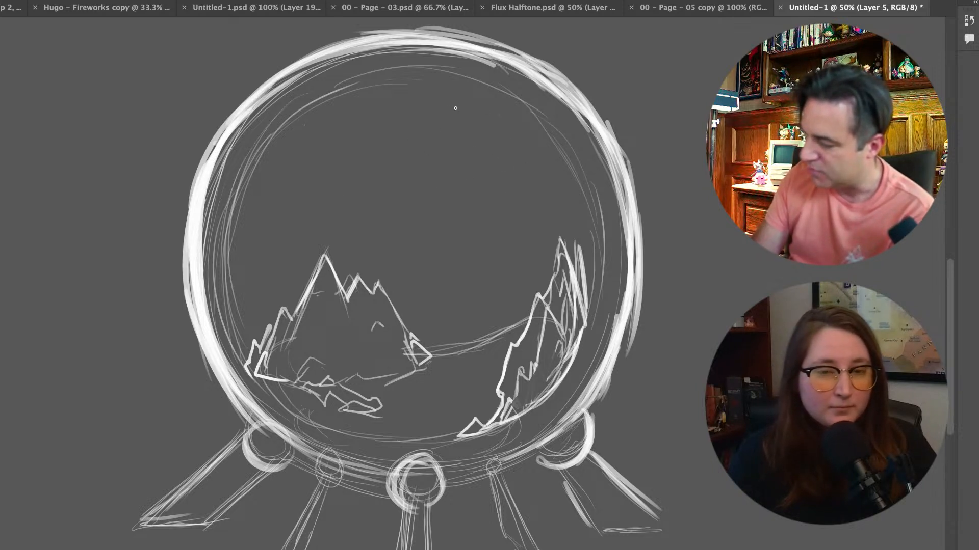
Dot small stars across the sky inside the globe and roughen the left mountains' right slope
click(482, 182)
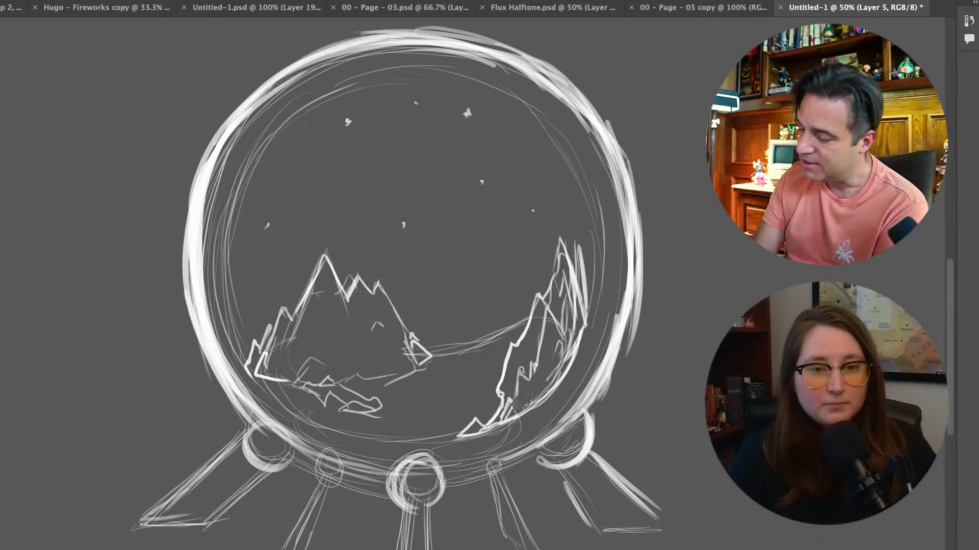
drag(410, 334, 409, 335)
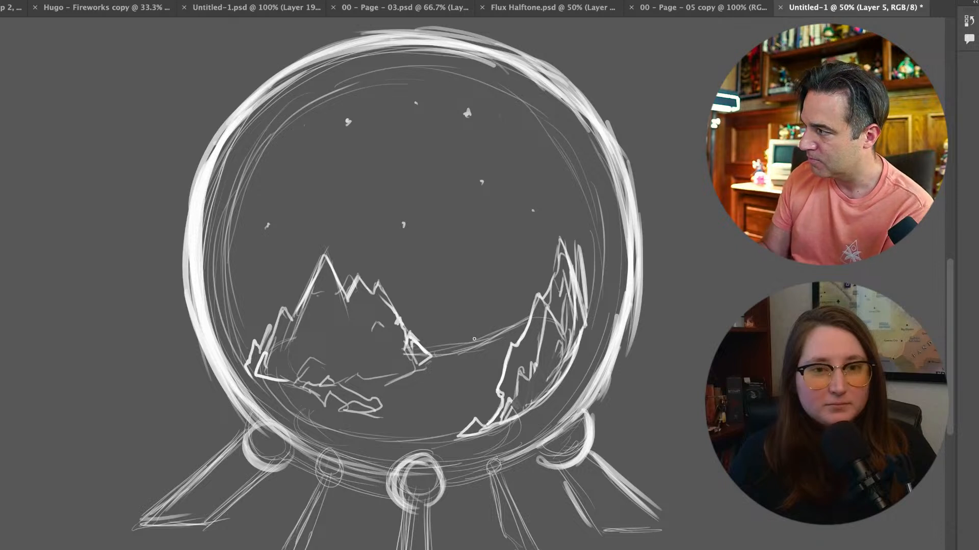
Sketch a rocky ledge with a hatched cliff face beside the right range, and add extra peaks at that range's outer edge
key(ctrl+minus)
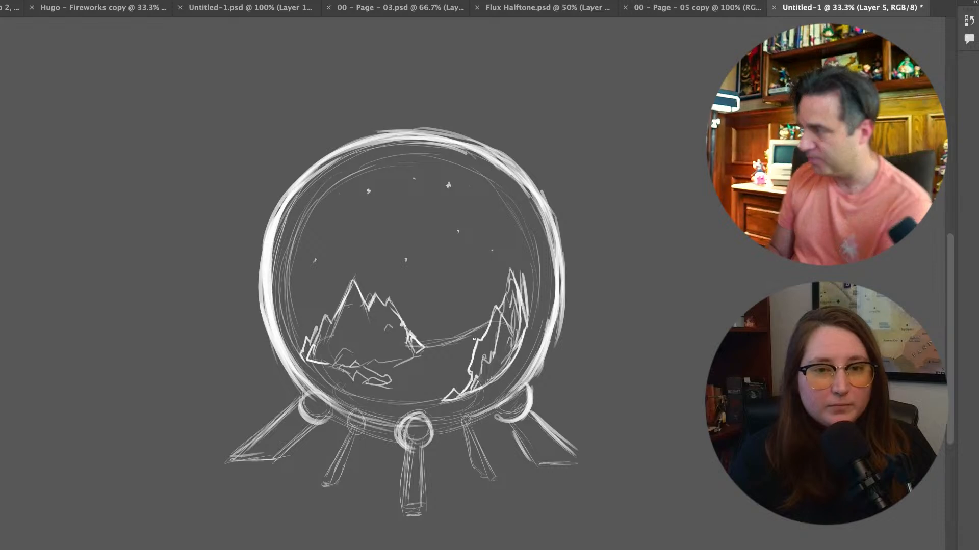
key(ctrl+plus)
key(ctrl+plus)
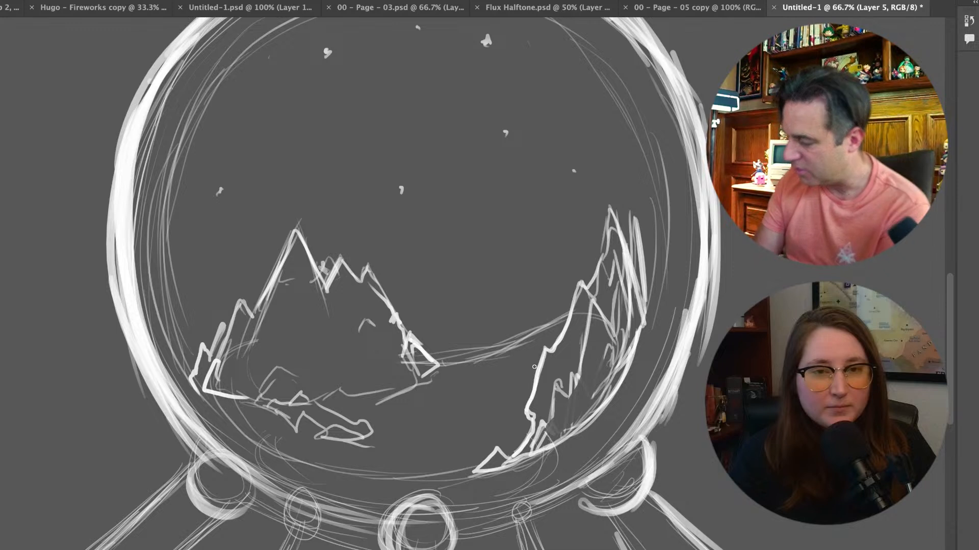
mouse_move(541, 363)
mouse_down()
mouse_move(511, 385)
mouse_move(533, 370)
mouse_move(463, 383)
mouse_move(404, 417)
mouse_move(414, 463)
mouse_move(414, 434)
mouse_move(419, 453)
mouse_move(406, 467)
mouse_move(415, 435)
mouse_move(483, 452)
mouse_move(438, 459)
mouse_move(457, 452)
mouse_move(479, 459)
mouse_move(404, 480)
mouse_move(464, 472)
mouse_move(344, 476)
mouse_up()
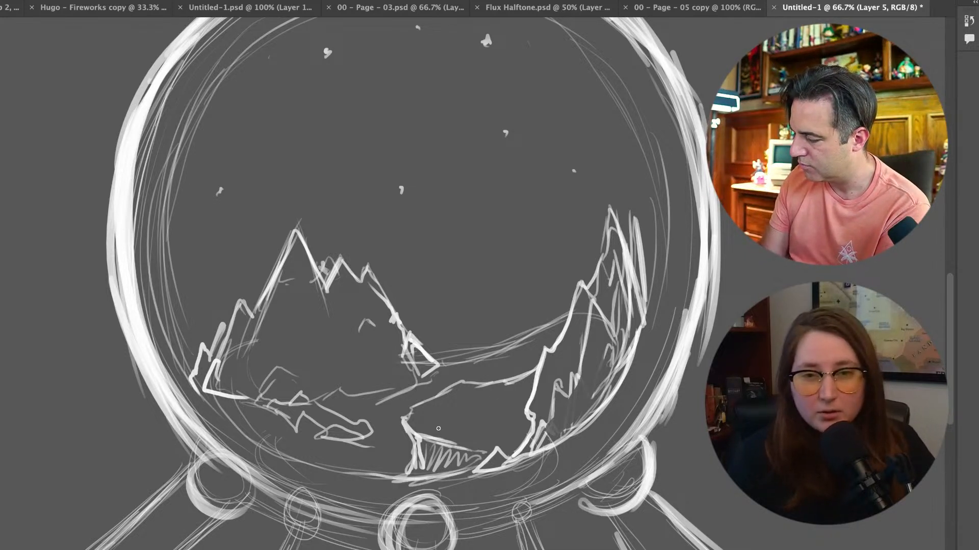
drag(464, 437, 490, 441)
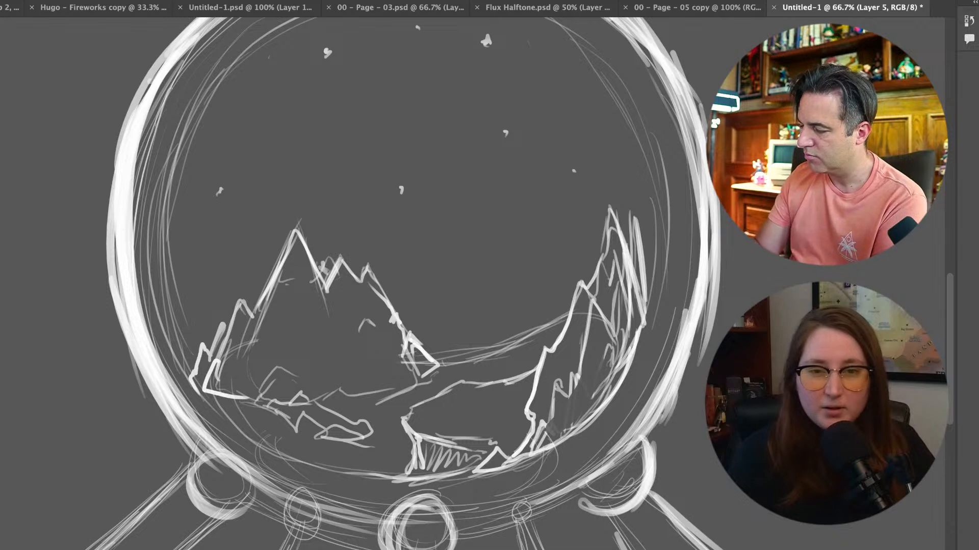
mouse_move(638, 216)
mouse_down()
mouse_move(639, 184)
mouse_move(655, 209)
mouse_up()
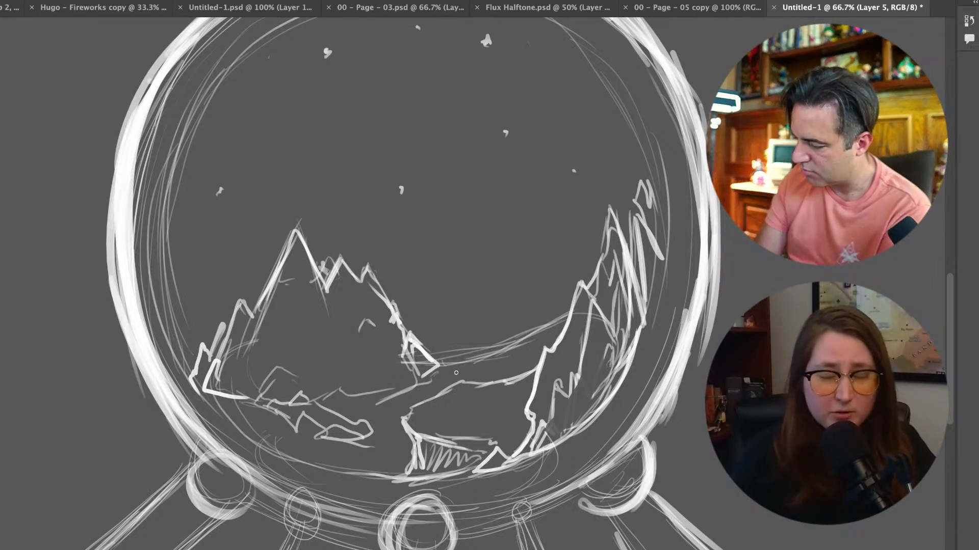
Sketch a box-shaped building in two-point perspective on the rocky ledge between the mountain groups
drag(447, 366, 450, 403)
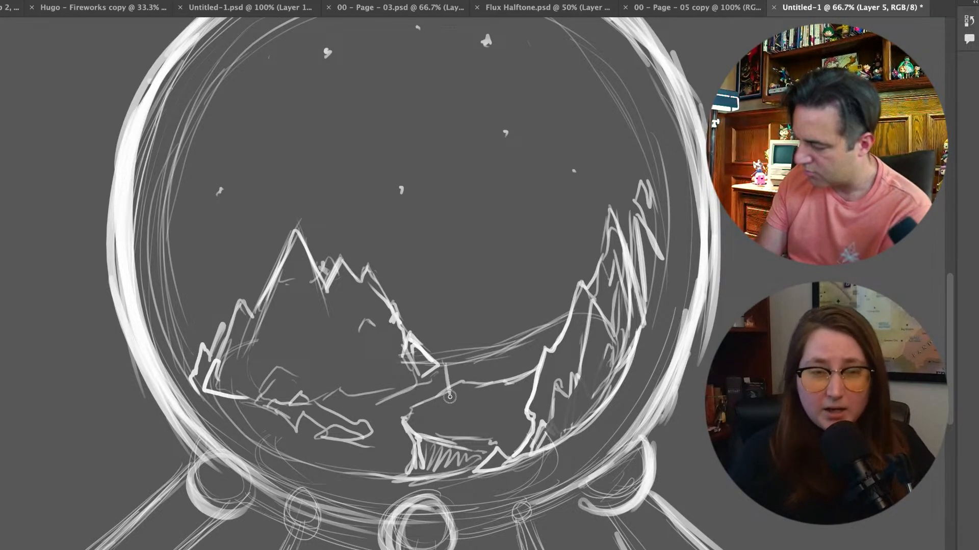
mouse_move(447, 365)
mouse_down()
mouse_move(453, 408)
mouse_move(492, 417)
mouse_up()
drag(479, 365, 489, 416)
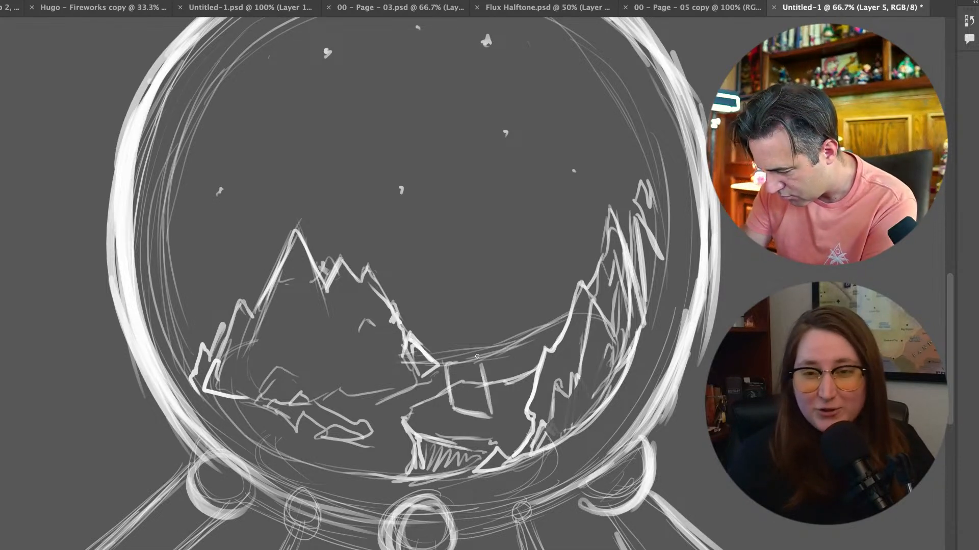
mouse_move(451, 365)
mouse_down()
mouse_move(492, 359)
mouse_move(448, 361)
mouse_move(502, 347)
mouse_move(483, 364)
mouse_move(510, 354)
mouse_move(483, 364)
mouse_move(491, 360)
mouse_move(480, 352)
mouse_move(510, 353)
mouse_move(517, 393)
mouse_up()
mouse_move(511, 353)
mouse_down()
mouse_move(521, 397)
mouse_move(492, 415)
mouse_up()
mouse_move(442, 366)
mouse_down()
mouse_move(448, 404)
mouse_move(450, 358)
mouse_up()
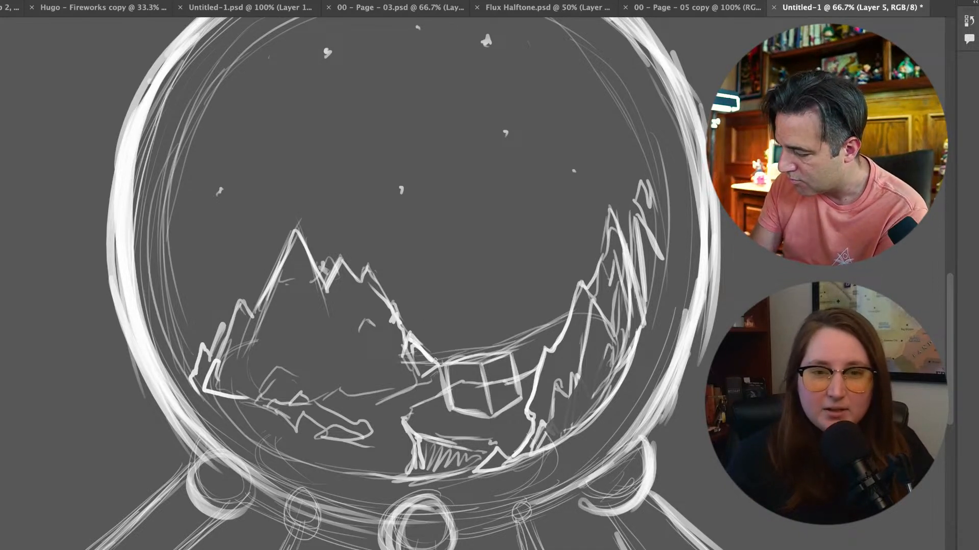
Add a thick left corner column, two chimney-like towers, a corner pillar and a domed roof to the building
mouse_move(448, 396)
mouse_down()
mouse_move(435, 359)
mouse_move(449, 413)
mouse_up()
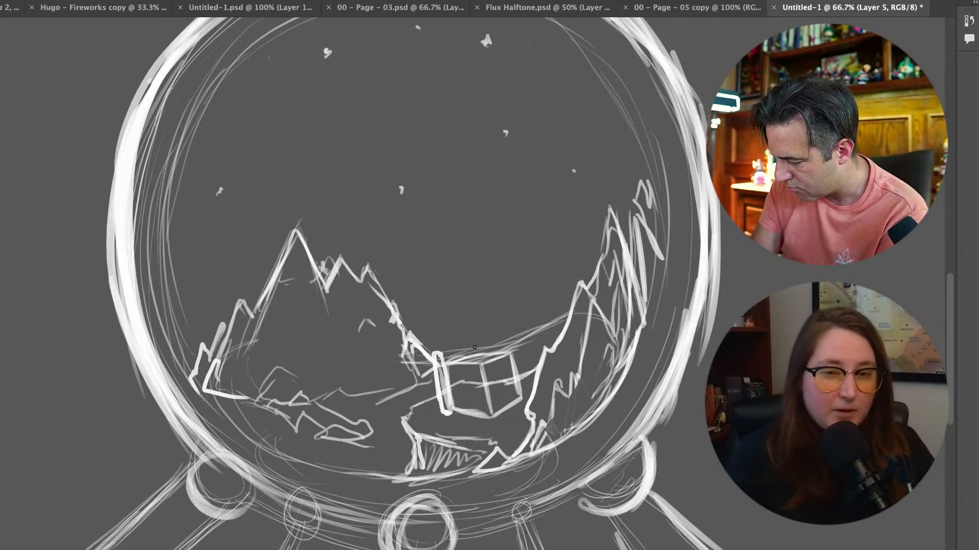
mouse_move(487, 350)
mouse_down()
mouse_move(491, 321)
mouse_move(500, 352)
mouse_move(486, 324)
mouse_move(488, 350)
mouse_move(504, 294)
mouse_move(521, 364)
mouse_up()
drag(512, 324, 523, 382)
drag(515, 341, 524, 387)
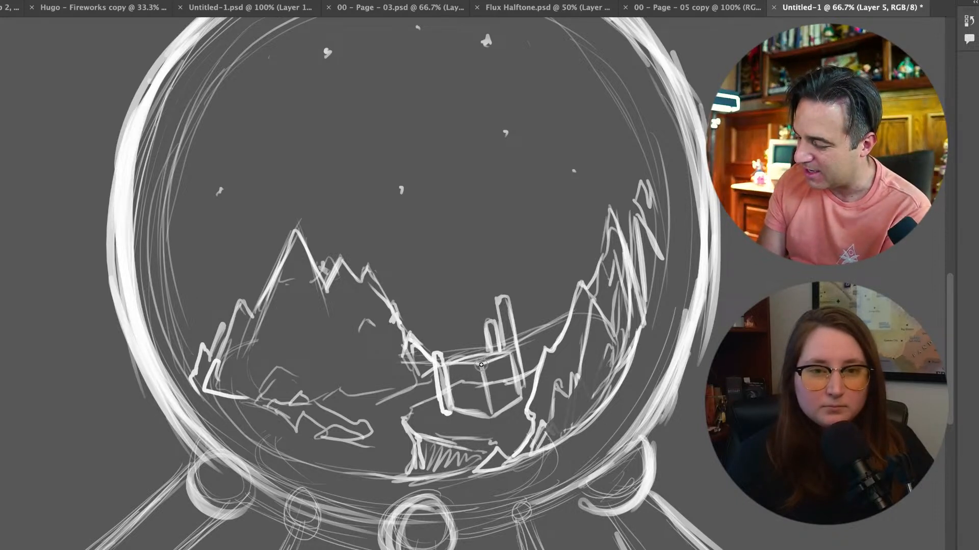
mouse_move(476, 366)
mouse_down()
mouse_move(488, 425)
mouse_move(485, 364)
mouse_move(494, 402)
mouse_up()
mouse_move(456, 359)
mouse_down()
mouse_move(475, 337)
mouse_move(460, 346)
mouse_move(492, 342)
mouse_move(474, 338)
mouse_move(500, 347)
mouse_move(451, 360)
mouse_up()
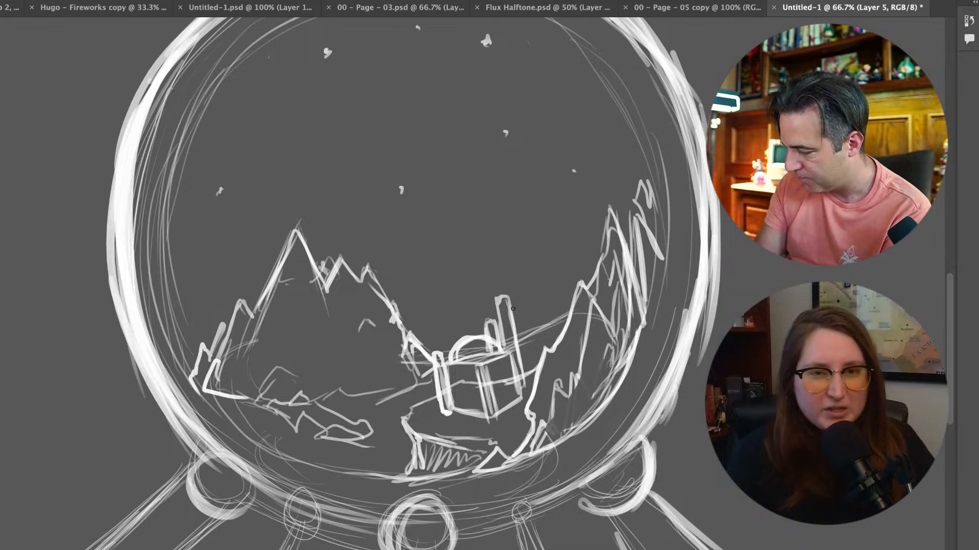
Attach small blocks to both sides of the building, and strengthen its tall tower and base edge
drag(525, 360, 528, 376)
mouse_move(533, 357)
mouse_down()
mouse_move(509, 380)
mouse_move(529, 380)
mouse_move(512, 384)
mouse_move(515, 409)
mouse_up()
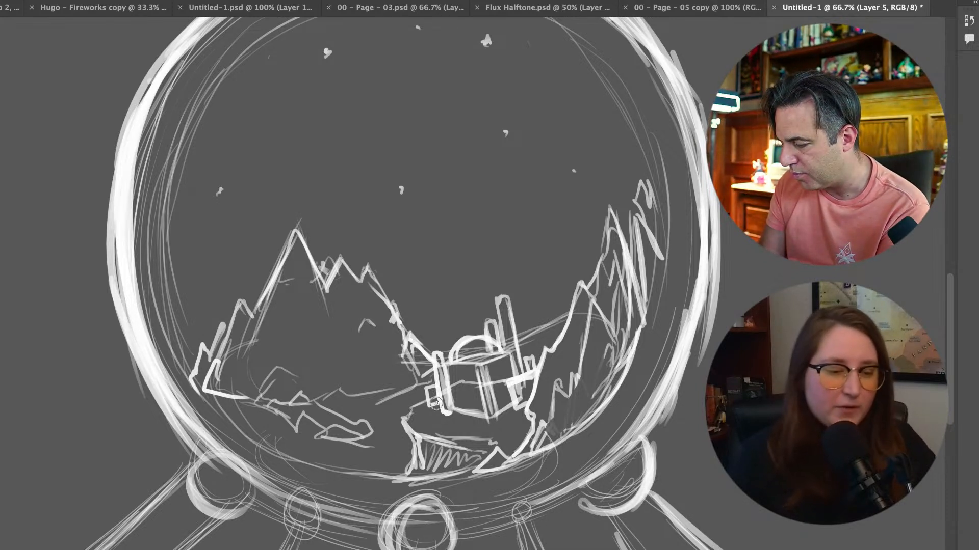
drag(429, 401, 437, 389)
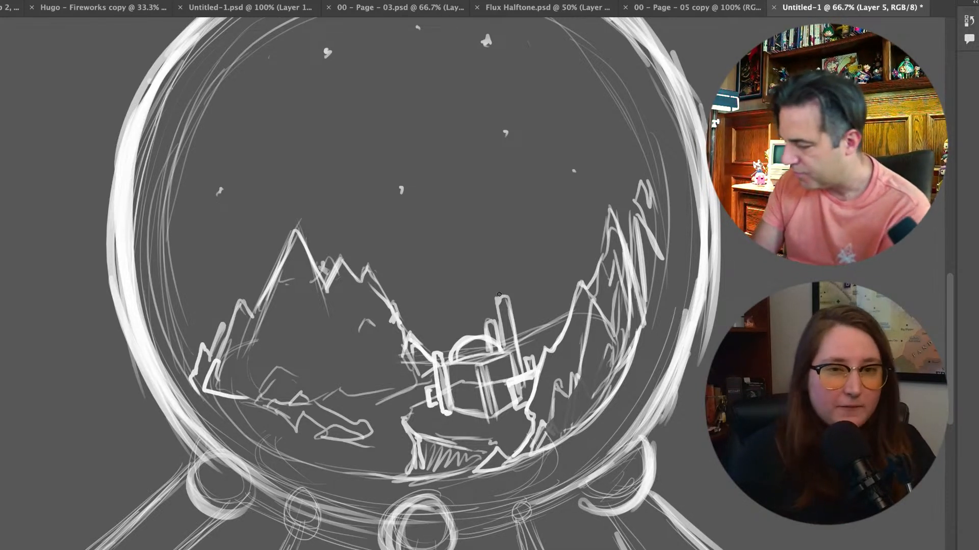
drag(496, 300, 503, 341)
mouse_move(496, 304)
mouse_down()
mouse_move(504, 296)
mouse_move(519, 360)
mouse_up()
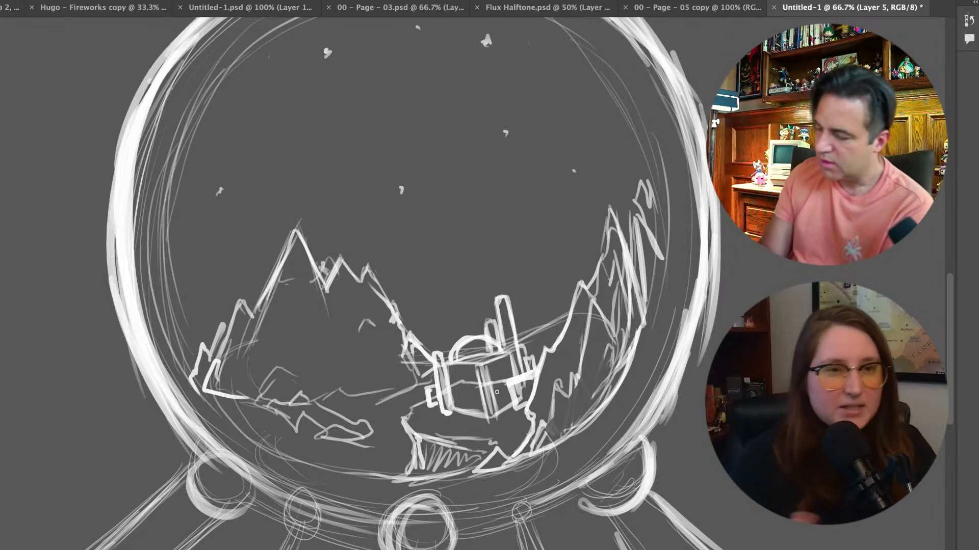
mouse_move(450, 411)
mouse_down()
mouse_move(487, 419)
mouse_move(518, 408)
mouse_move(444, 415)
mouse_move(426, 407)
mouse_up()
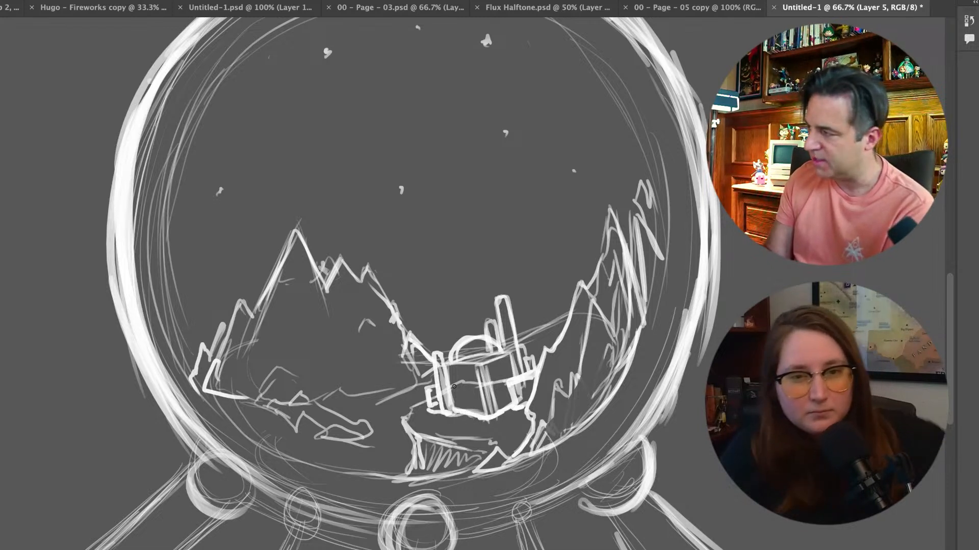
Rotate the landscape layer a few degrees clockwise inside the globe
key(ctrl+t)
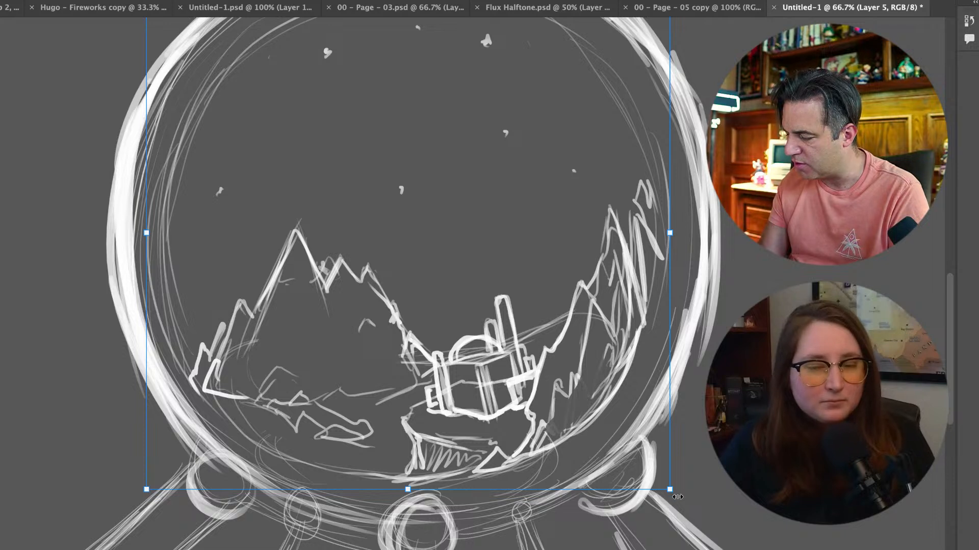
drag(677, 498, 665, 523)
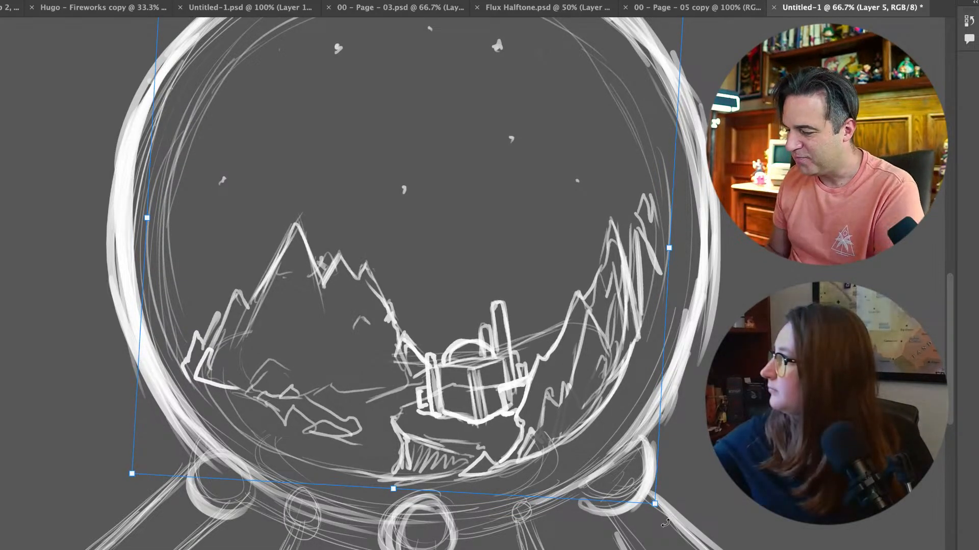
key(Return)
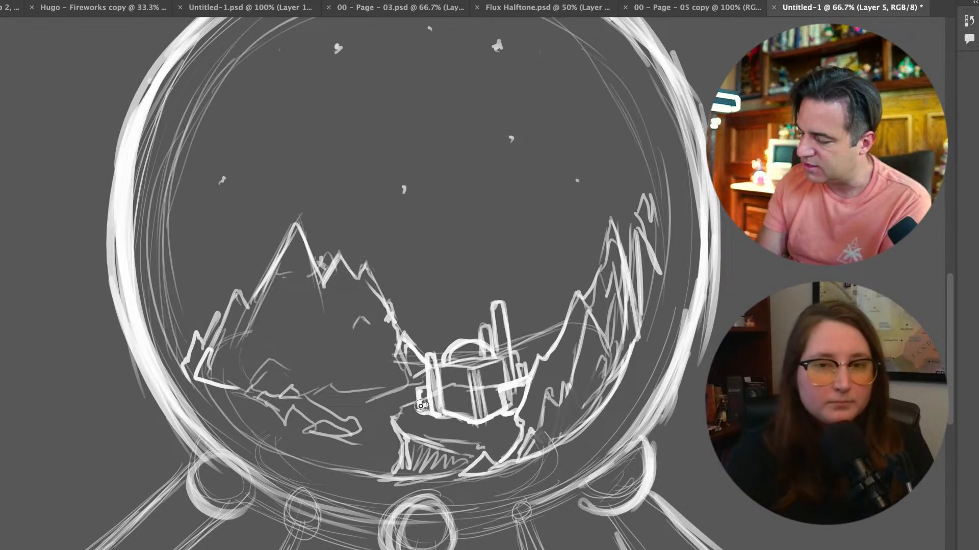
Add detail to the building's left side block, a row of small windows on its walls and ribs on its dome
mouse_move(419, 391)
mouse_down()
mouse_move(426, 412)
mouse_move(465, 381)
mouse_up()
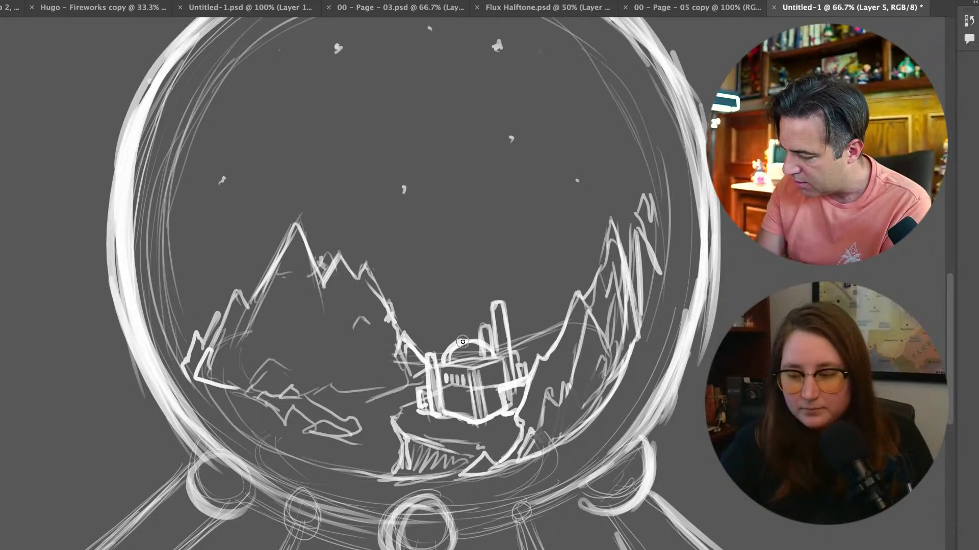
mouse_move(466, 342)
mouse_down()
mouse_move(477, 355)
mouse_move(461, 364)
mouse_move(479, 353)
mouse_move(486, 381)
mouse_up()
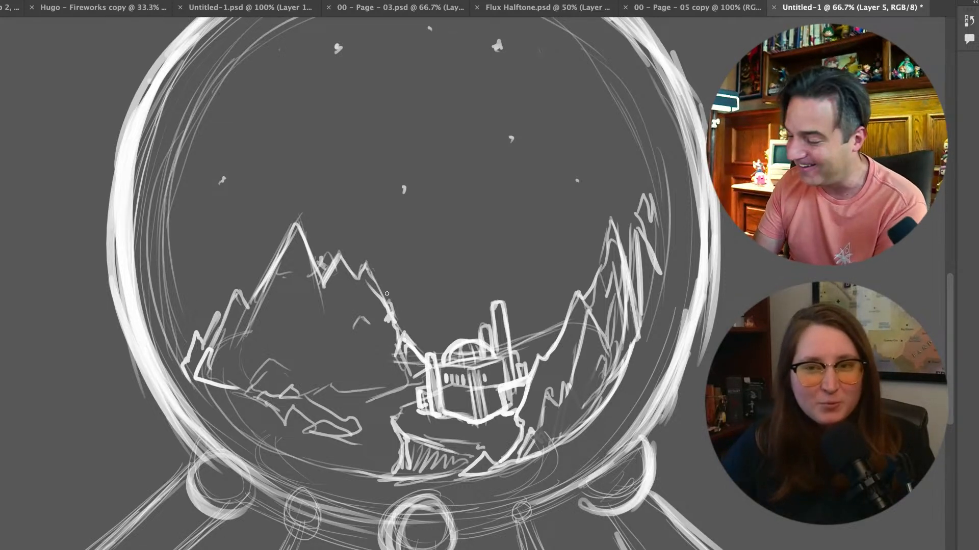
Thicken the front base of the building and cap its towers and left column with pointed spires
mouse_move(453, 413)
mouse_down()
mouse_move(450, 405)
mouse_move(468, 404)
mouse_move(450, 404)
mouse_move(464, 421)
mouse_move(468, 412)
mouse_move(451, 414)
mouse_move(492, 419)
mouse_move(498, 407)
mouse_up()
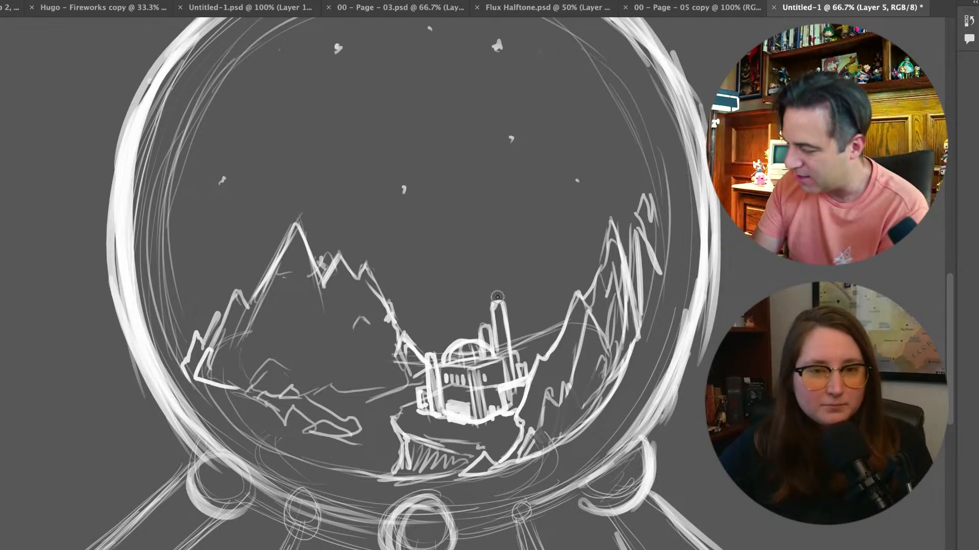
mouse_move(494, 302)
mouse_down()
mouse_move(495, 281)
mouse_move(502, 302)
mouse_move(493, 305)
mouse_move(503, 305)
mouse_move(489, 324)
mouse_move(483, 308)
mouse_move(488, 324)
mouse_up()
mouse_move(426, 354)
mouse_down()
mouse_move(428, 336)
mouse_move(433, 353)
mouse_up()
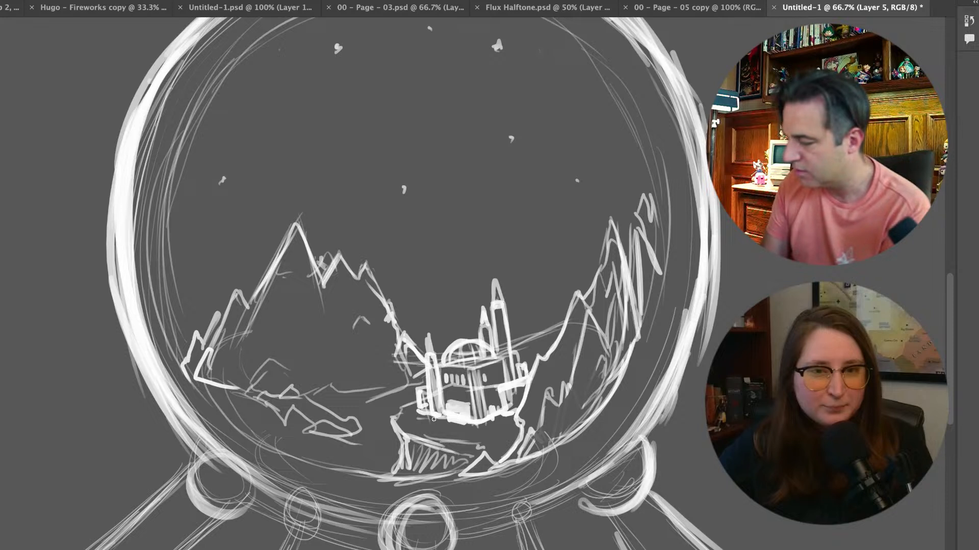
Sketch contour lines across the top of the ledge and add small blocks beside the building's left side
mouse_move(437, 430)
mouse_down()
mouse_move(474, 429)
mouse_move(454, 436)
mouse_move(475, 440)
mouse_move(511, 433)
mouse_move(481, 432)
mouse_up()
mouse_move(413, 423)
mouse_down()
mouse_move(399, 427)
mouse_move(412, 416)
mouse_up()
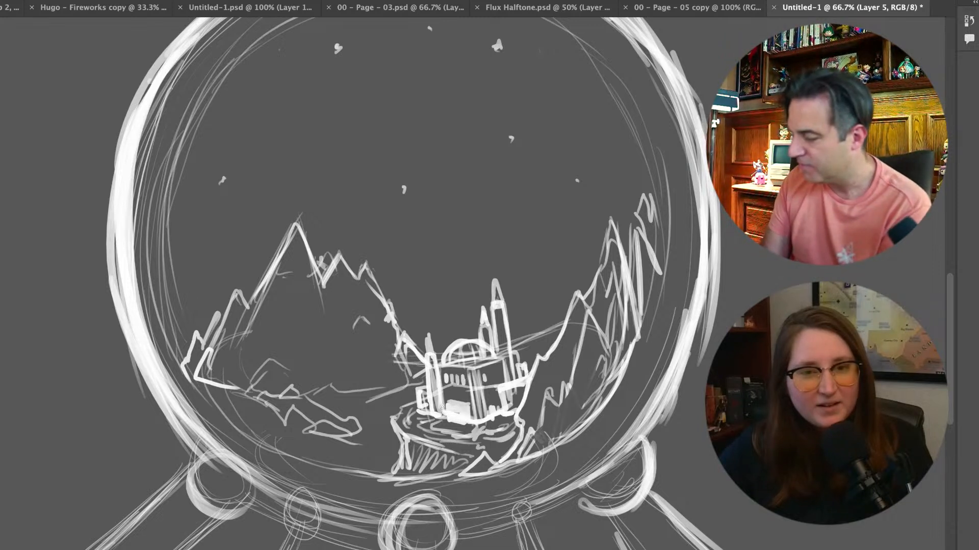
drag(411, 399, 411, 412)
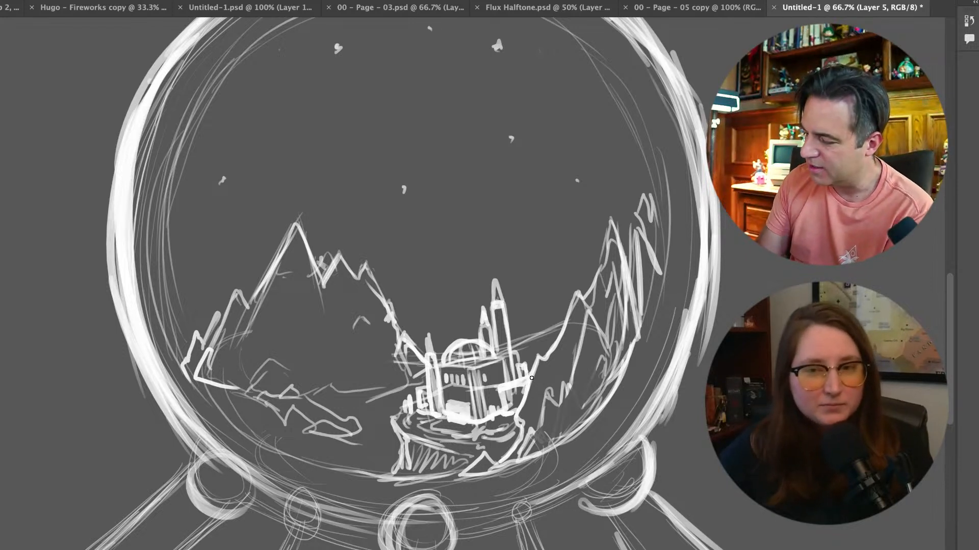
Erase the jagged rocks left of the ledge and sketch a flat lake-like area with curved lines and scattered dabs
key(e)
mouse_move(358, 434)
mouse_down()
mouse_move(315, 428)
mouse_move(358, 418)
mouse_move(245, 400)
mouse_move(333, 428)
mouse_move(341, 424)
mouse_move(233, 379)
mouse_move(197, 379)
mouse_move(335, 451)
mouse_move(326, 409)
mouse_move(278, 384)
mouse_move(300, 394)
mouse_move(364, 394)
mouse_move(365, 426)
mouse_move(402, 451)
mouse_move(392, 470)
mouse_up()
key(b)
mouse_move(350, 407)
mouse_down()
mouse_move(241, 407)
mouse_move(350, 426)
mouse_up()
drag(278, 437, 371, 438)
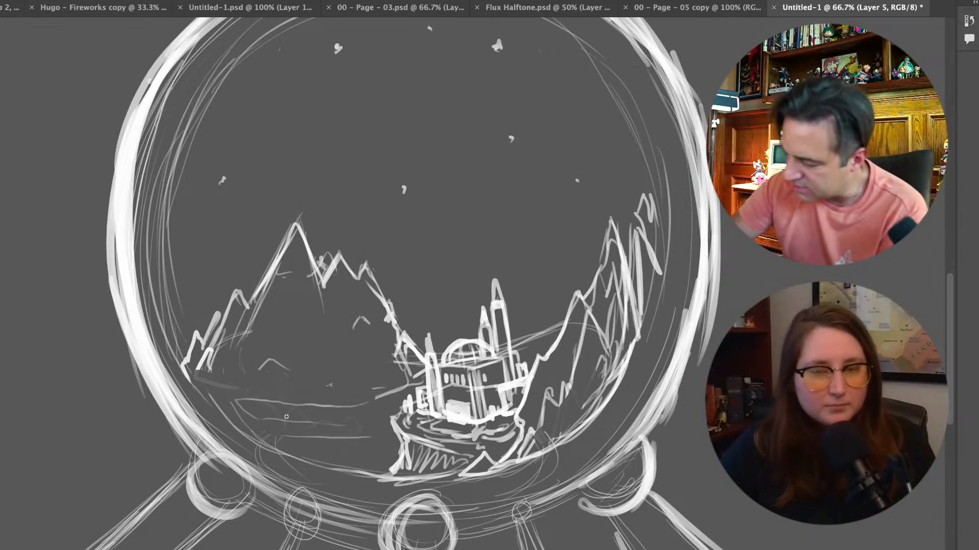
mouse_move(259, 415)
mouse_down()
mouse_move(326, 448)
mouse_move(277, 406)
mouse_move(372, 448)
mouse_move(299, 418)
mouse_move(318, 434)
mouse_move(353, 444)
mouse_move(321, 423)
mouse_move(383, 444)
mouse_move(351, 421)
mouse_move(290, 412)
mouse_up()
mouse_move(299, 407)
mouse_down()
mouse_move(379, 406)
mouse_move(387, 430)
mouse_up()
drag(339, 453, 378, 458)
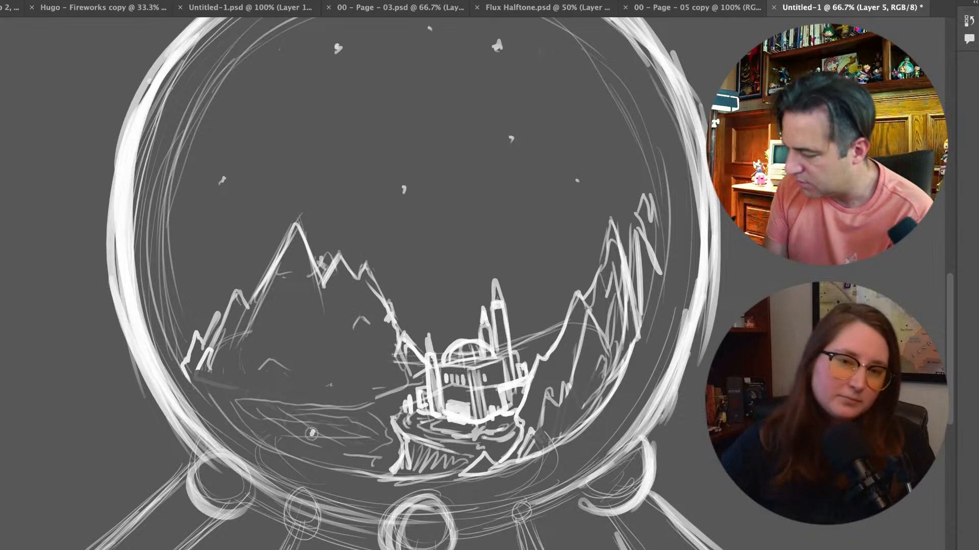
click(298, 429)
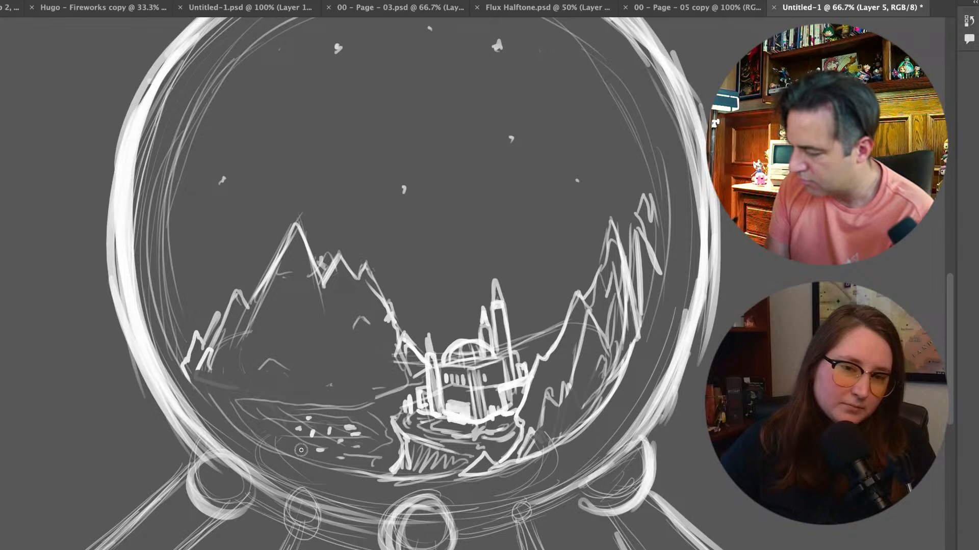
Strengthen the outline of the peak right of the building and draw a five-pointed shooting star with a curved tail
drag(539, 371, 586, 308)
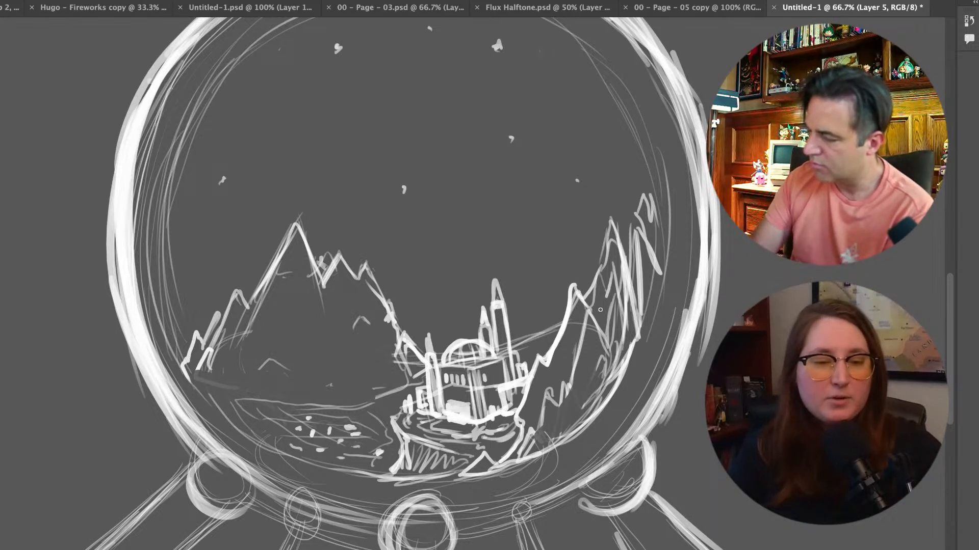
click(402, 190)
mouse_move(219, 150)
mouse_down()
mouse_move(335, 110)
mouse_move(483, 158)
mouse_move(380, 122)
mouse_move(221, 150)
mouse_up()
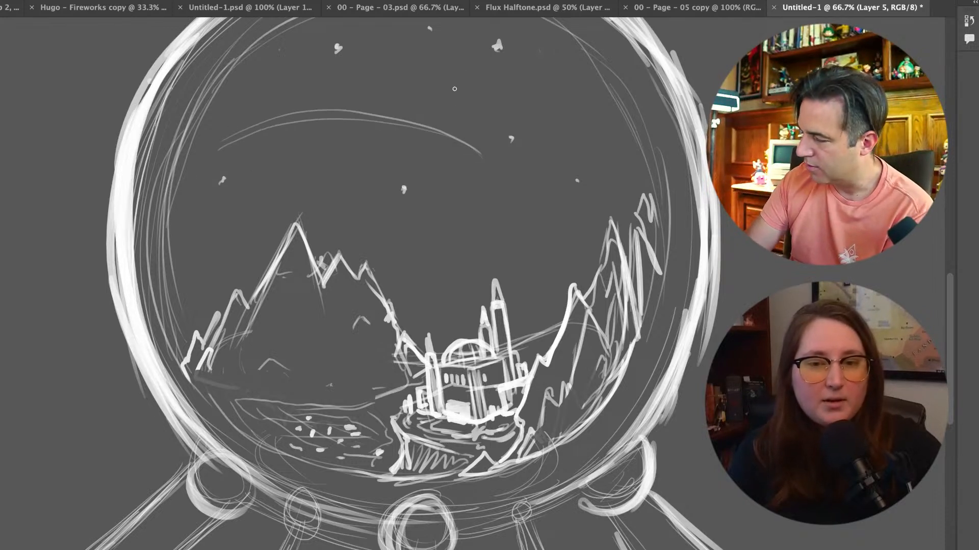
mouse_move(491, 169)
mouse_down()
mouse_move(492, 142)
mouse_move(483, 176)
mouse_move(502, 153)
mouse_move(474, 163)
mouse_move(490, 136)
mouse_move(496, 168)
mouse_move(477, 178)
mouse_move(498, 174)
mouse_move(490, 153)
mouse_up()
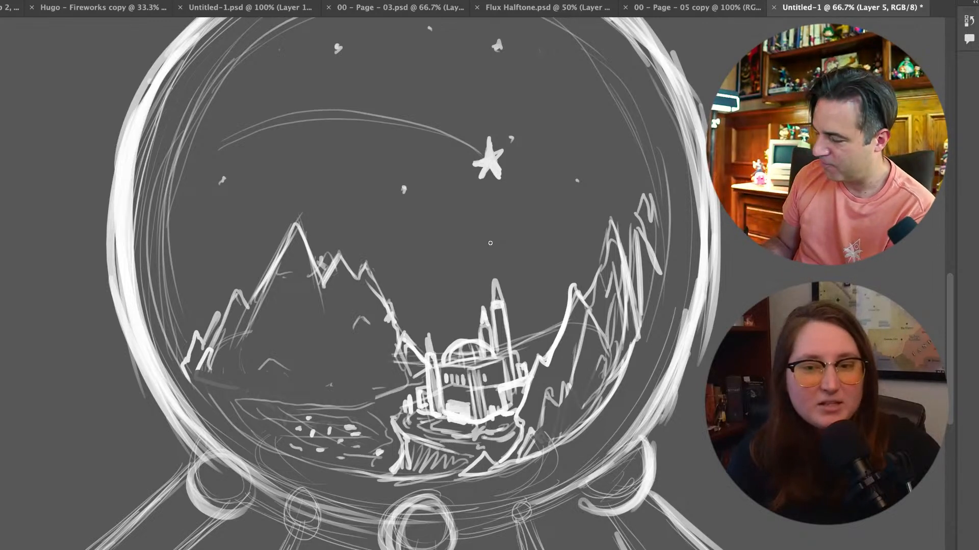
Sketch thin curved glow lines around the outside of the globe on both sides and along its upper edge
key(ctrl+minus)
key(ctrl+minus)
key(ctrl+minus)
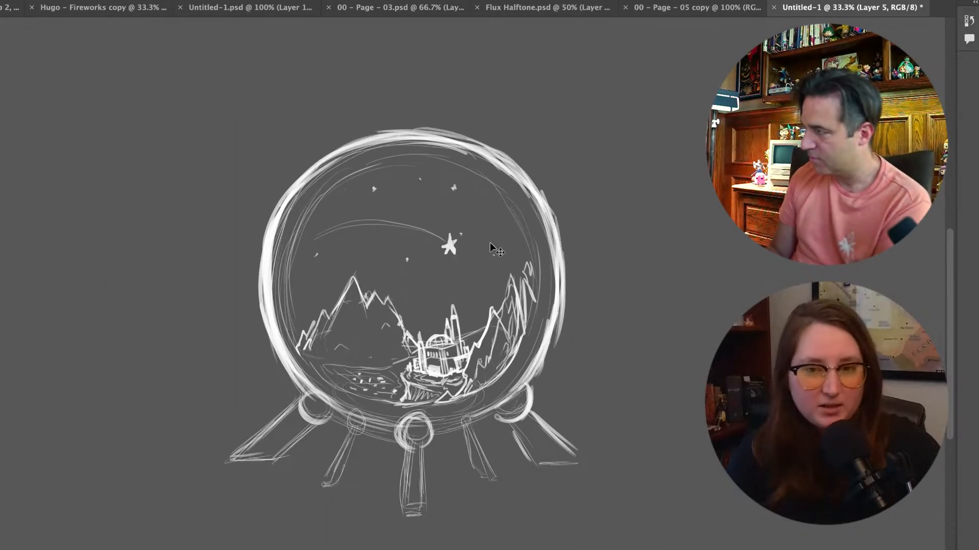
key(ctrl+plus)
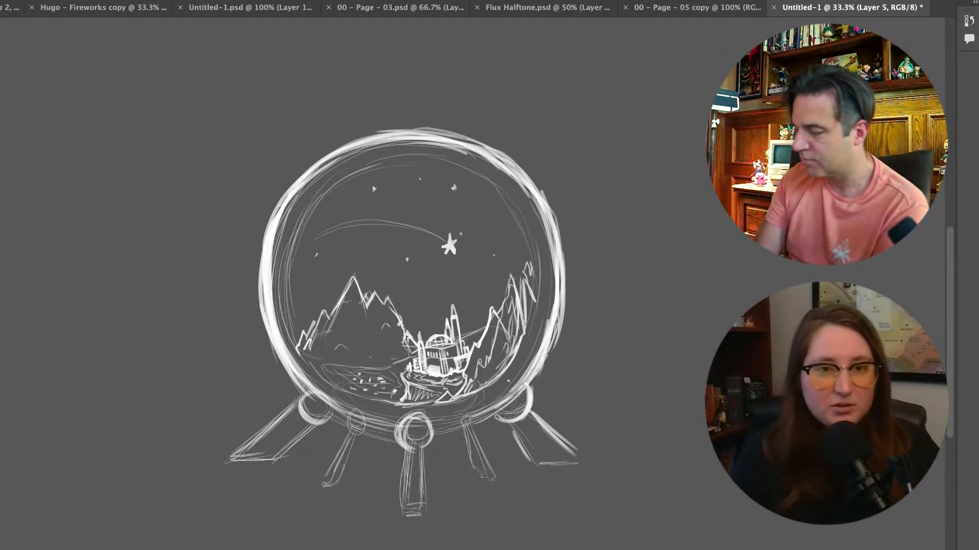
drag(270, 278, 261, 329)
mouse_move(281, 240)
mouse_down()
mouse_move(270, 371)
mouse_move(278, 398)
mouse_up()
mouse_move(572, 216)
mouse_down()
mouse_move(583, 280)
mouse_move(562, 354)
mouse_up()
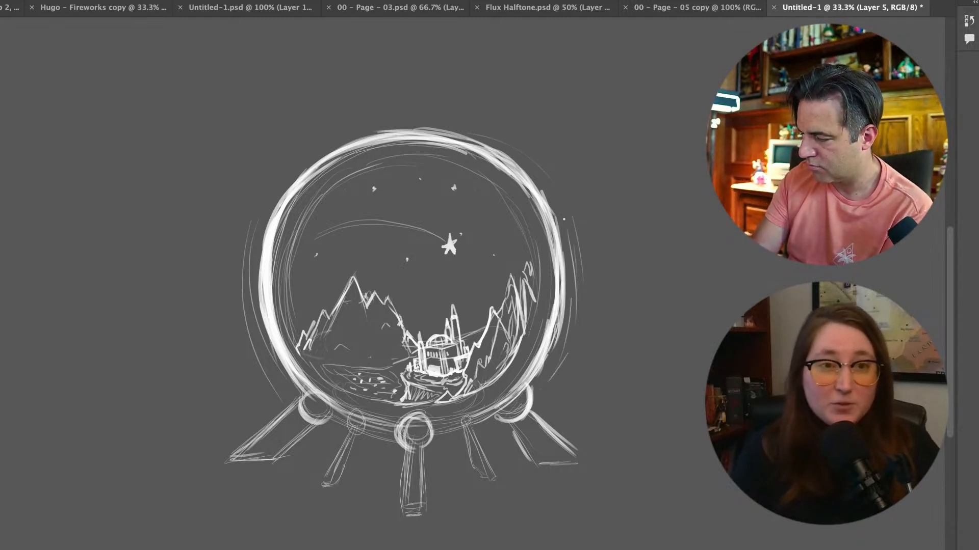
drag(323, 144, 255, 214)
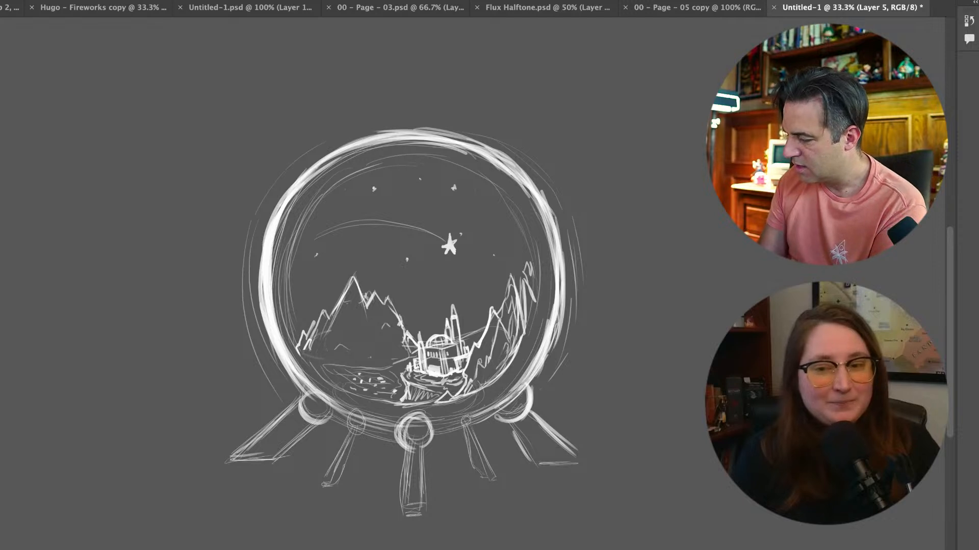
On Layer 3, strengthen the outlines of the globe's legs and joint circles with heavier strokes
key(super+comma)
key(super+comma)
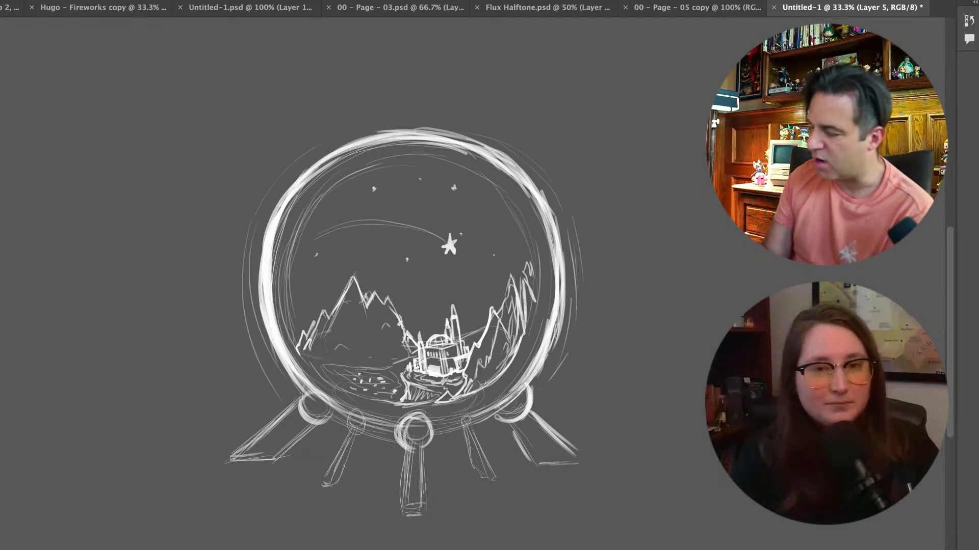
key(super+comma)
key(super+comma)
mouse_move(309, 393)
mouse_down()
mouse_move(330, 425)
mouse_move(275, 425)
mouse_move(230, 460)
mouse_up()
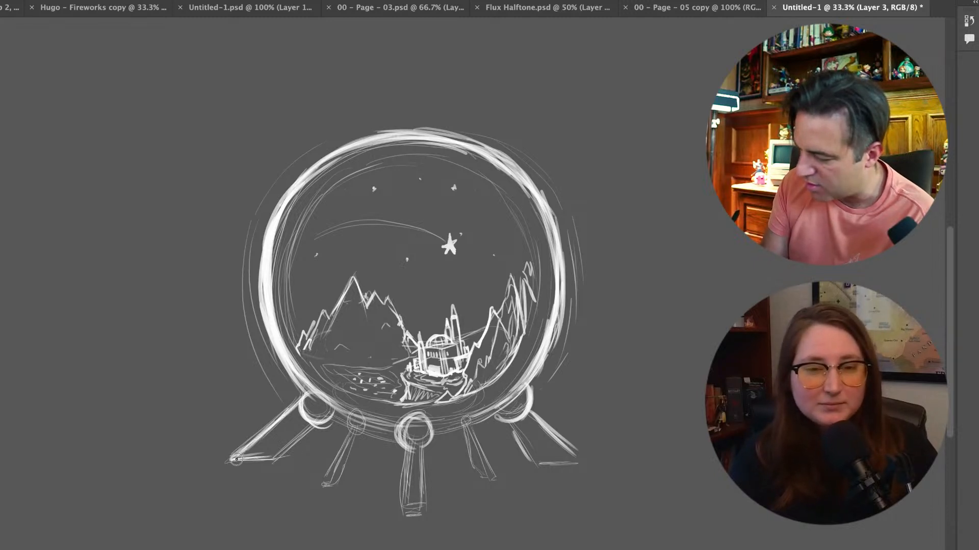
drag(317, 424, 273, 459)
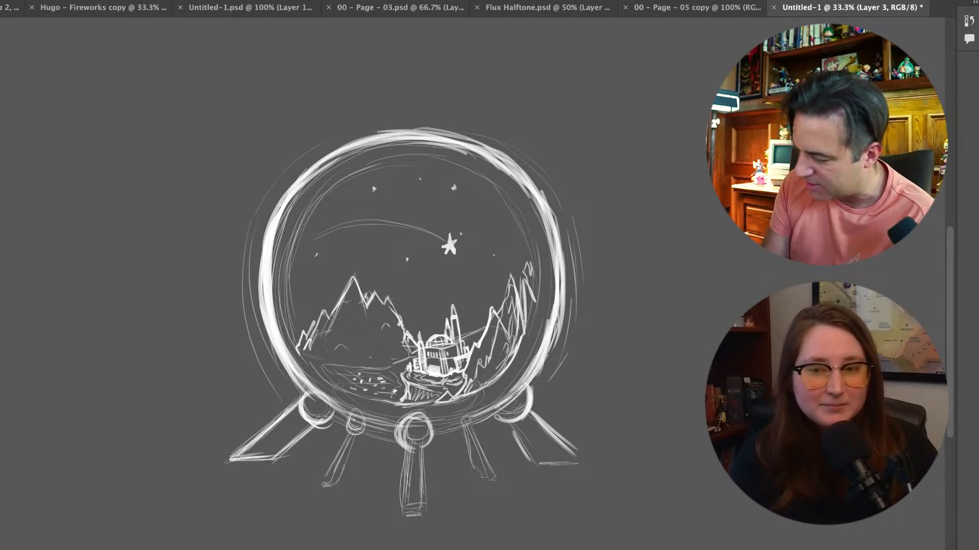
mouse_move(321, 479)
mouse_down()
mouse_move(353, 425)
mouse_move(317, 485)
mouse_move(335, 479)
mouse_move(352, 437)
mouse_move(404, 447)
mouse_move(426, 490)
mouse_up()
drag(419, 449, 423, 515)
mouse_move(469, 424)
mouse_down()
mouse_move(469, 451)
mouse_move(464, 435)
mouse_move(485, 483)
mouse_move(479, 460)
mouse_move(500, 490)
mouse_move(474, 477)
mouse_move(489, 491)
mouse_up()
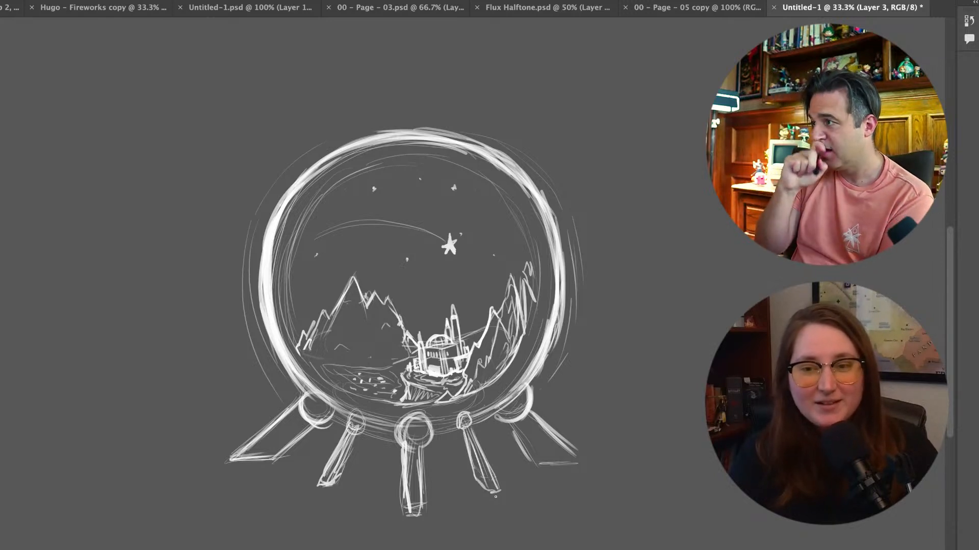
Draw two filled moons on Layer 5, a small one above the shooting star and a larger one beside it
key(ctrl+equal)
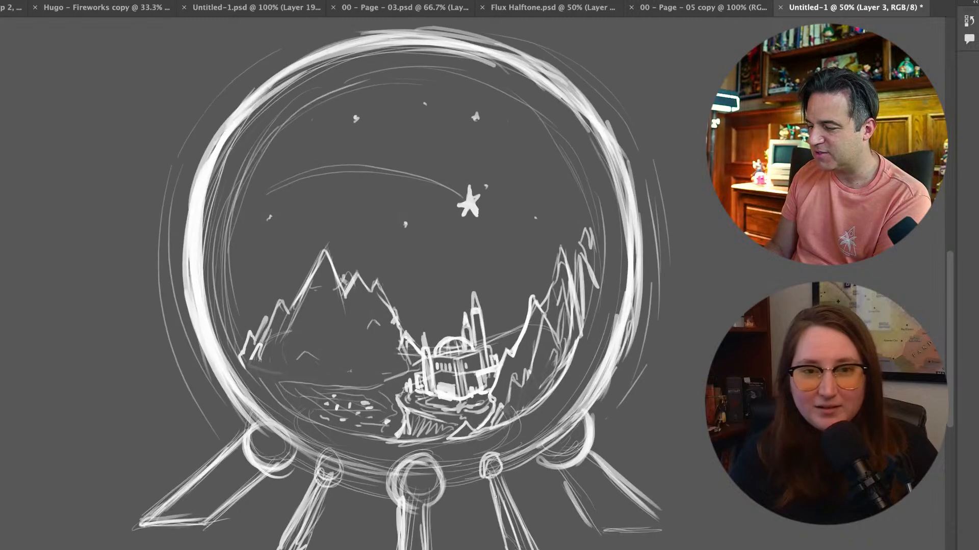
scroll(495, 497, up, 2)
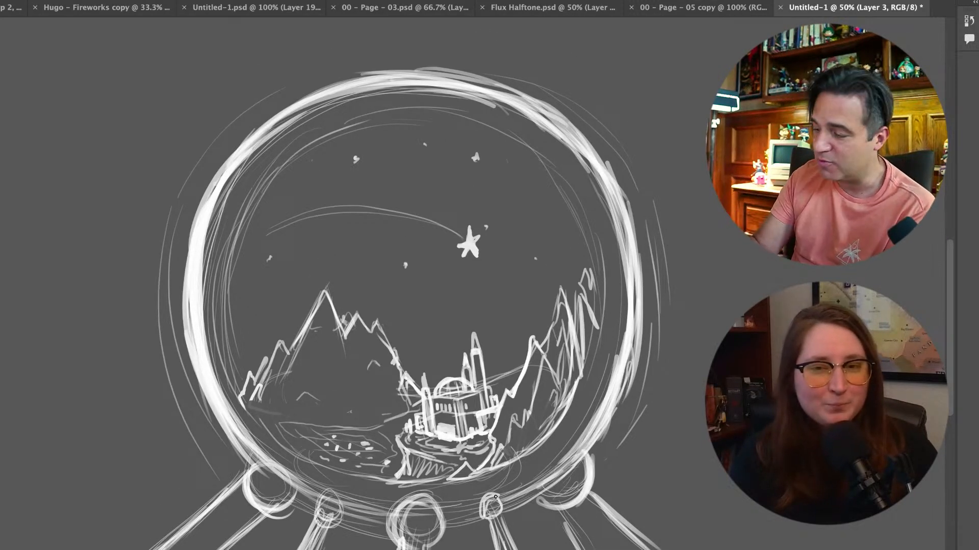
key(e)
drag(490, 237, 491, 233)
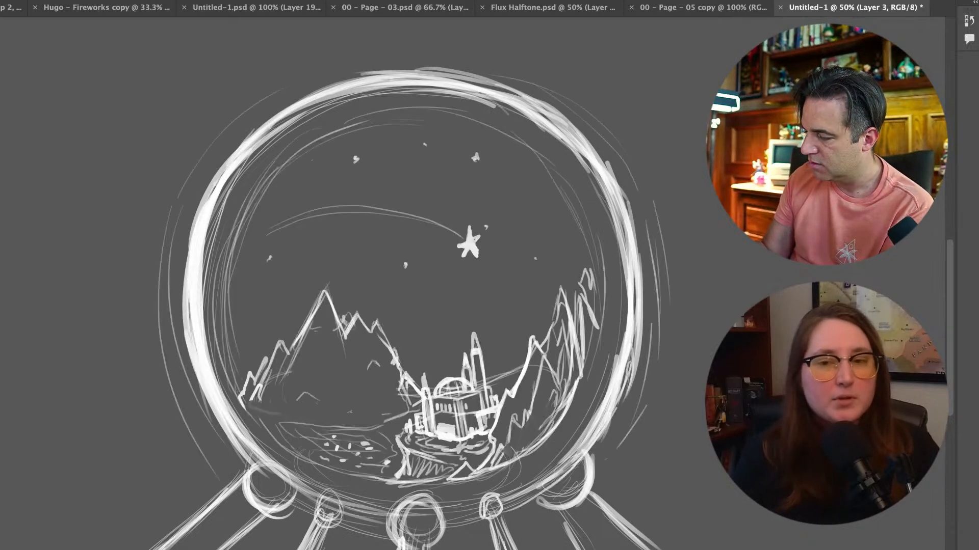
mouse_move(431, 169)
mouse_down()
mouse_move(417, 188)
mouse_move(436, 199)
mouse_move(417, 173)
mouse_move(428, 201)
mouse_move(439, 170)
mouse_move(417, 181)
mouse_move(433, 188)
mouse_up()
mouse_move(536, 223)
mouse_down()
mouse_move(512, 248)
mouse_move(528, 274)
mouse_move(551, 265)
mouse_move(553, 235)
mouse_move(518, 220)
mouse_move(546, 266)
mouse_move(542, 221)
mouse_move(529, 268)
mouse_move(511, 233)
mouse_move(549, 228)
mouse_move(549, 260)
mouse_move(536, 270)
mouse_move(547, 248)
mouse_move(534, 259)
mouse_move(545, 239)
mouse_move(536, 237)
mouse_move(539, 256)
mouse_move(551, 252)
mouse_move(518, 227)
mouse_move(554, 239)
mouse_move(539, 271)
mouse_move(513, 235)
mouse_move(545, 224)
mouse_move(548, 250)
mouse_move(520, 248)
mouse_move(544, 230)
mouse_move(528, 238)
mouse_move(546, 251)
mouse_up()
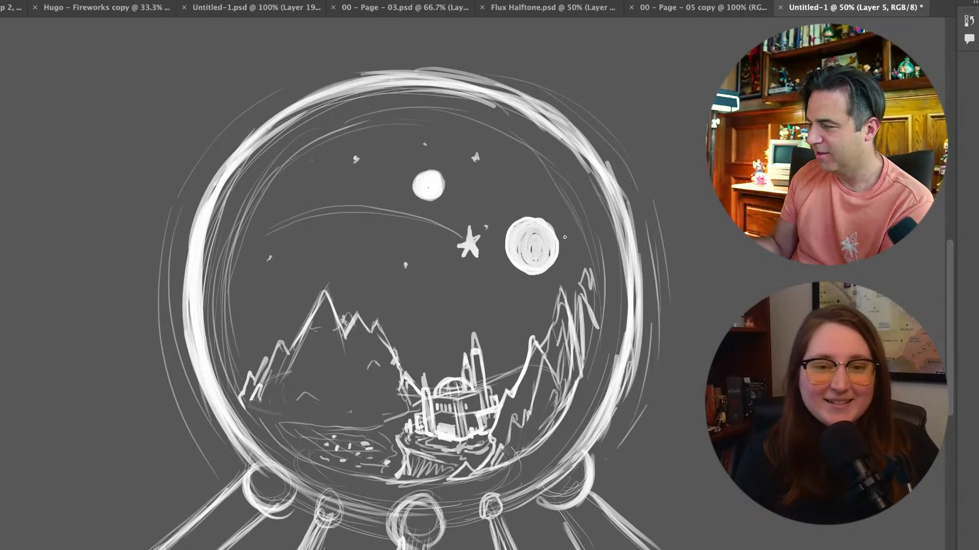
Create a new layer and set the brush to 0% hardness and a size of 1760 px
scroll(565, 237, down, 3)
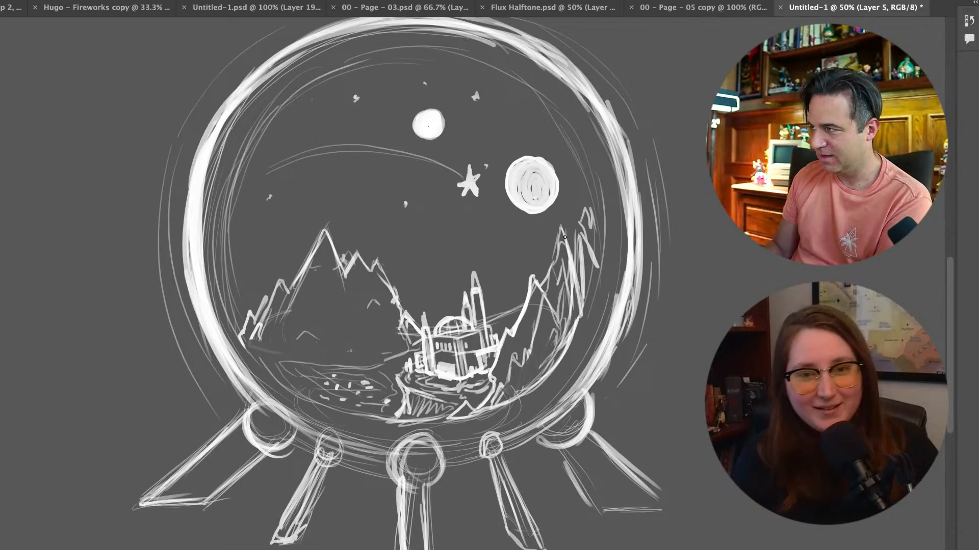
key(super+minus)
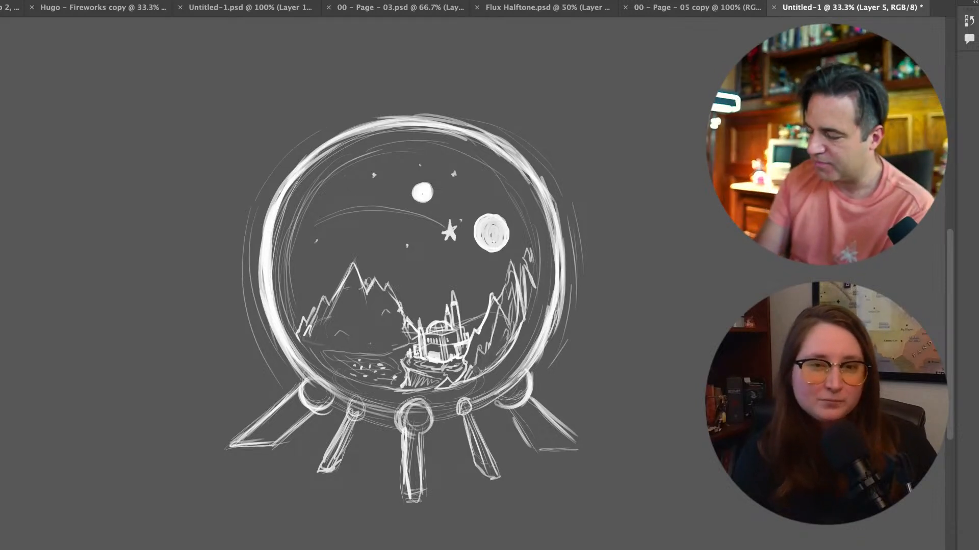
key(super+shift+alt+n)
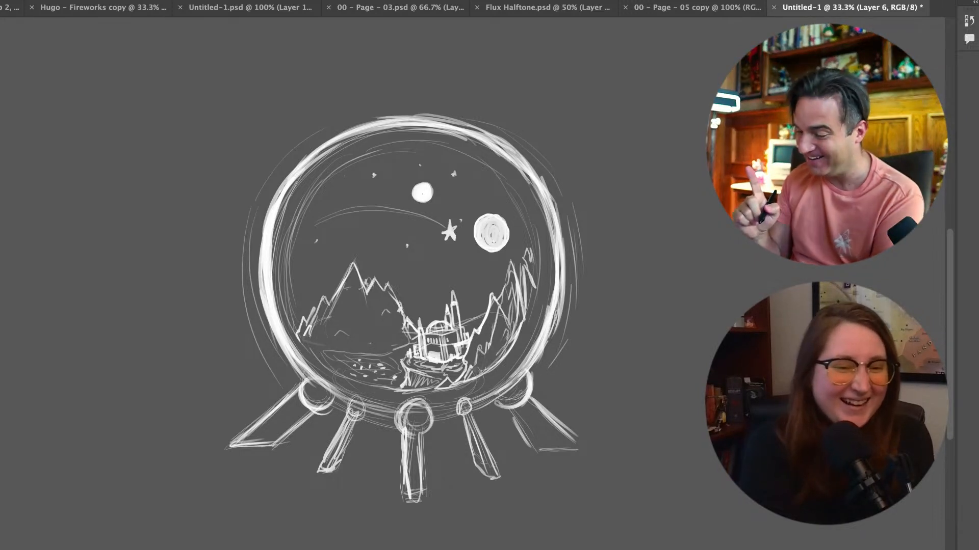
right_click(46, 423)
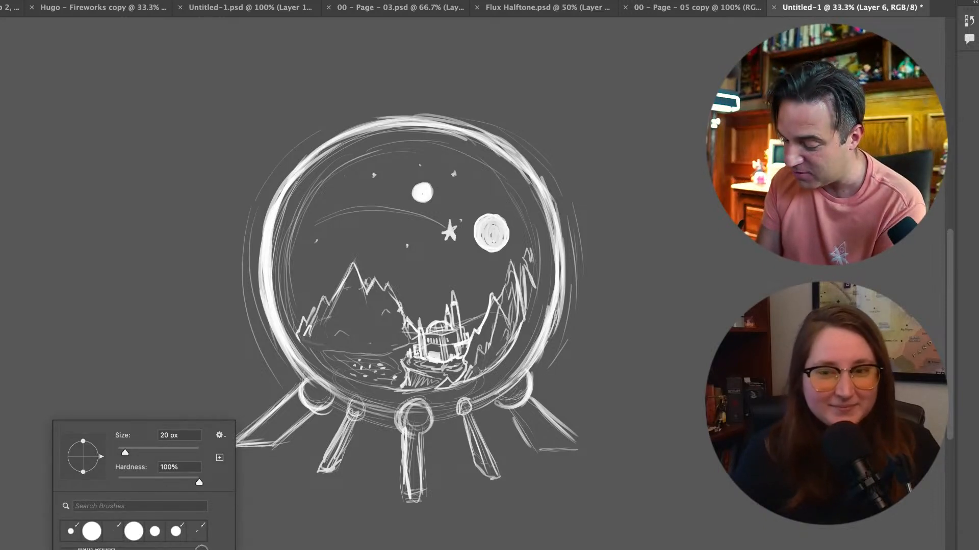
mouse_move(199, 482)
mouse_down()
mouse_move(118, 482)
mouse_move(156, 452)
mouse_move(178, 449)
mouse_up()
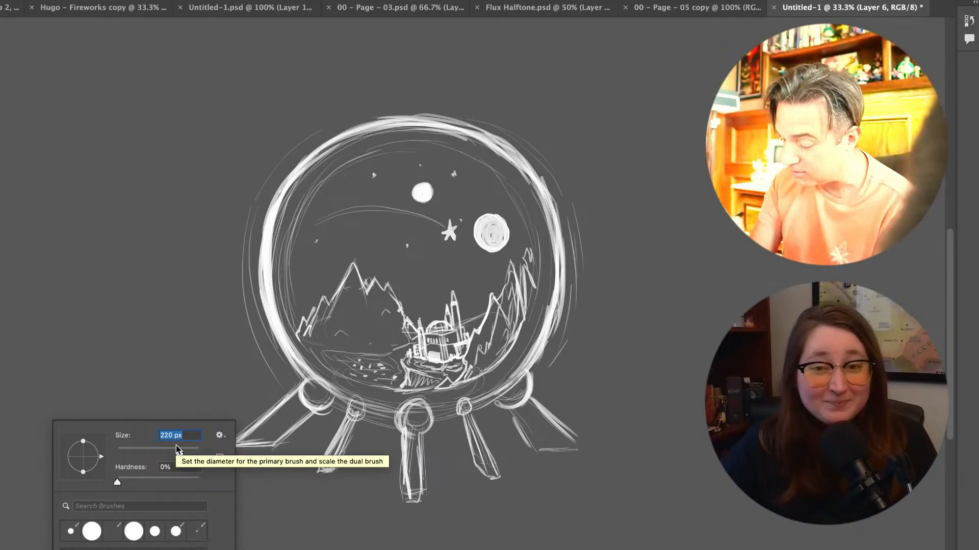
drag(184, 454, 193, 455)
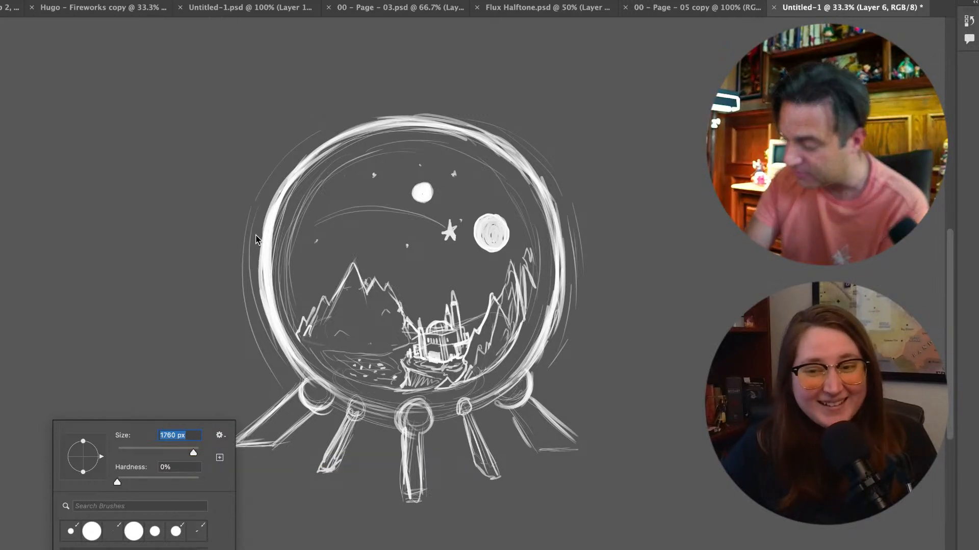
Paint a soft white glow around the outside of the globe and lower the glow layer's opacity to 40%
mouse_move(247, 244)
mouse_down()
mouse_move(278, 345)
mouse_move(259, 287)
mouse_move(259, 219)
mouse_move(283, 158)
mouse_move(368, 98)
mouse_move(296, 171)
mouse_move(244, 256)
mouse_move(249, 213)
mouse_move(289, 147)
mouse_move(412, 100)
mouse_move(571, 199)
mouse_move(553, 313)
mouse_move(543, 227)
mouse_move(549, 152)
mouse_move(561, 332)
mouse_move(514, 396)
mouse_move(419, 430)
mouse_move(316, 402)
mouse_move(235, 306)
mouse_move(312, 125)
mouse_up()
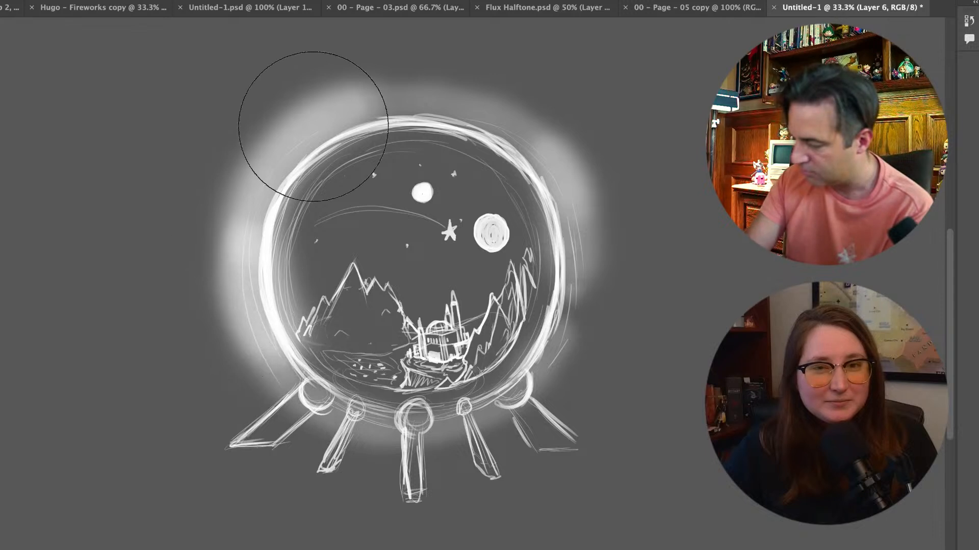
mouse_move(461, 134)
mouse_down()
mouse_move(353, 135)
mouse_move(516, 140)
mouse_move(570, 210)
mouse_move(538, 160)
mouse_move(548, 156)
mouse_move(593, 293)
mouse_move(537, 415)
mouse_move(548, 382)
mouse_up()
drag(463, 107, 326, 102)
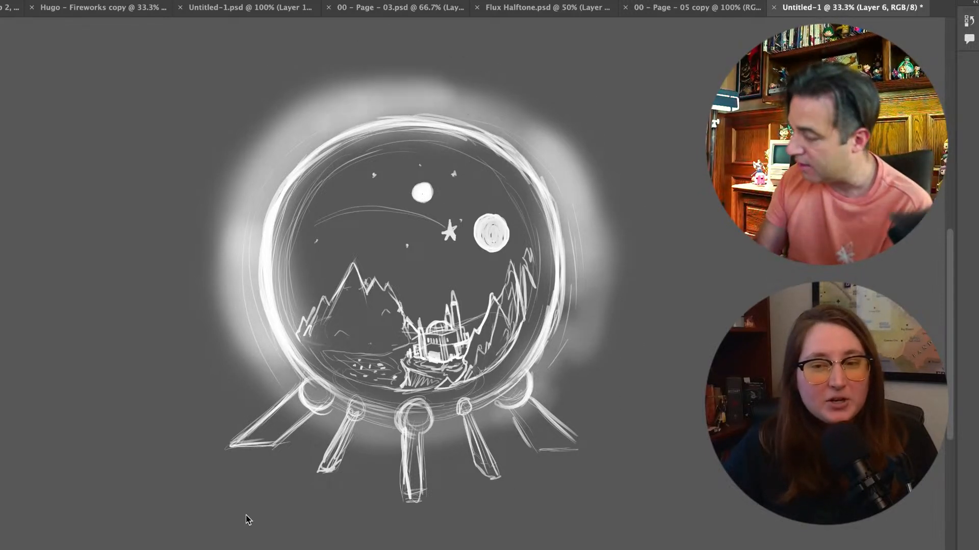
key(4)
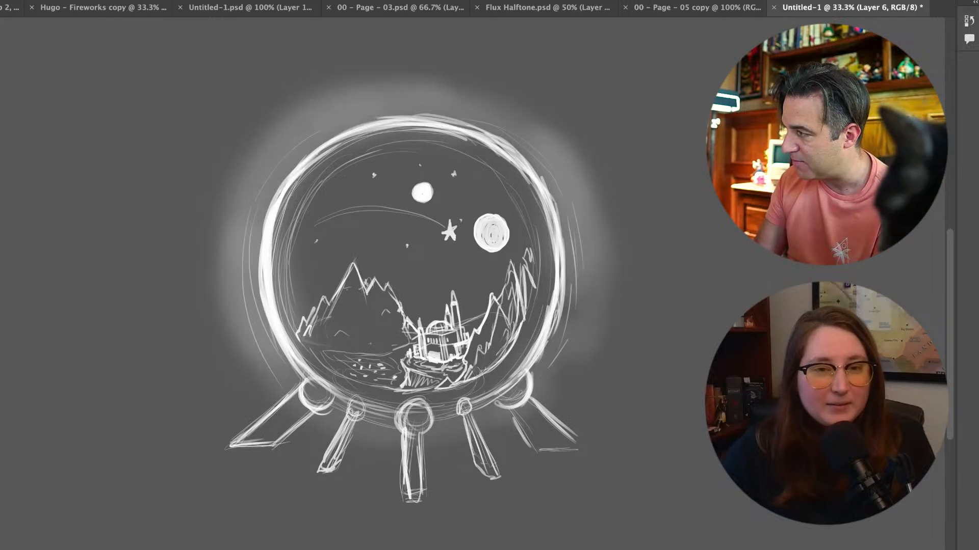
key(3)
key(4)
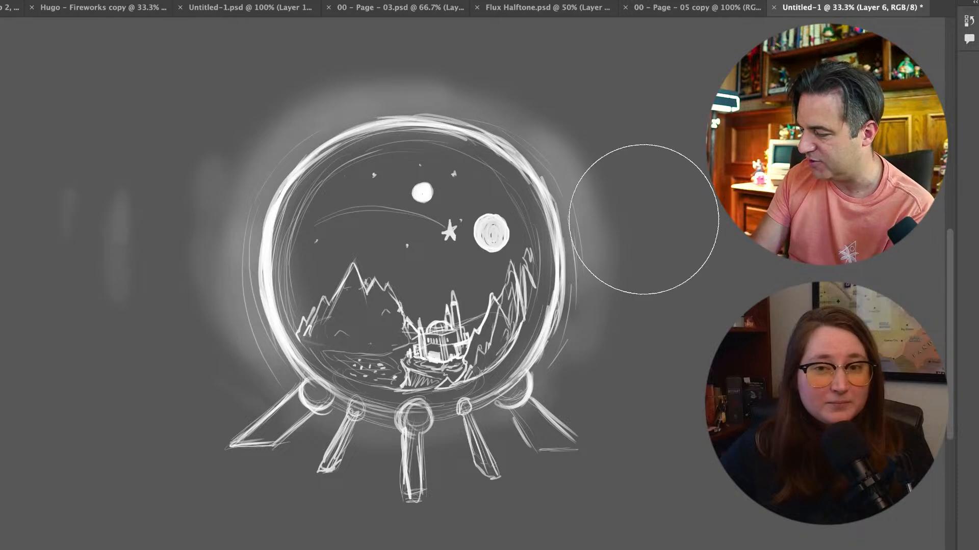
Paint faint, soft patches of light in the empty space beyond the globe's right-hand glow
drag(635, 201, 647, 262)
drag(633, 354, 696, 308)
drag(709, 247, 707, 209)
drag(683, 117, 708, 148)
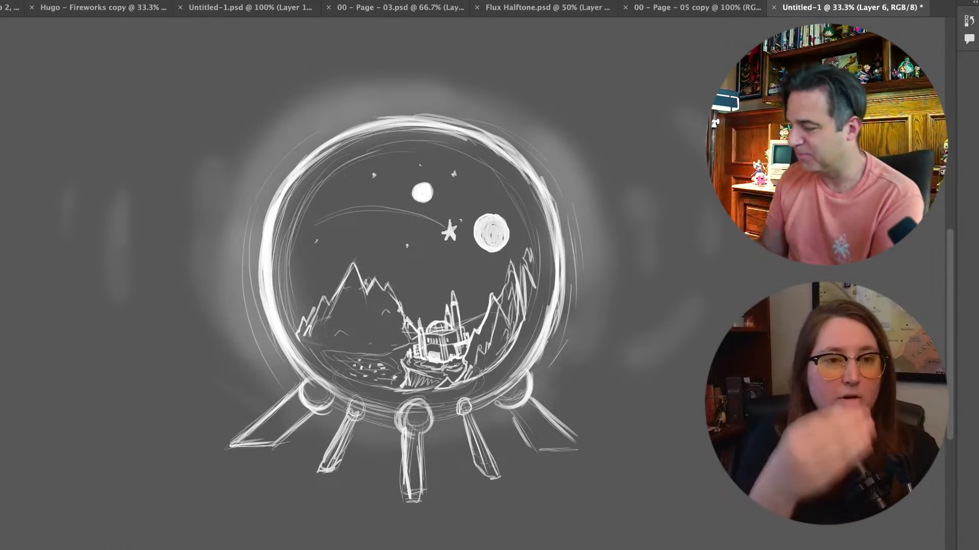
key(super+comma)
key(super+comma)
key(super+comma)
key(super+comma)
key(super+comma)
key(super+comma)
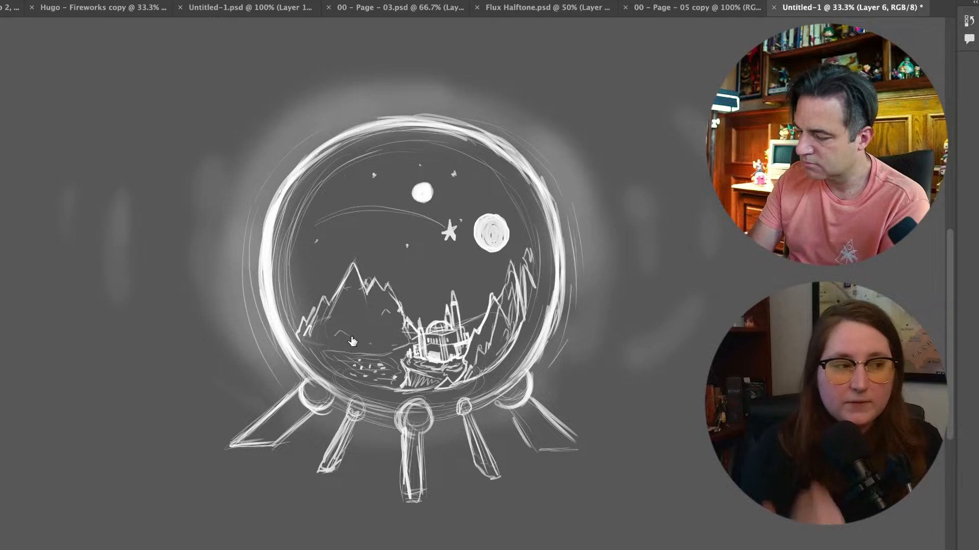
Set the soft brush to 91 px and shade the right slope of the tall mountain on the left of the landscape
right_click(487, 449)
drag(487, 449, 509, 444)
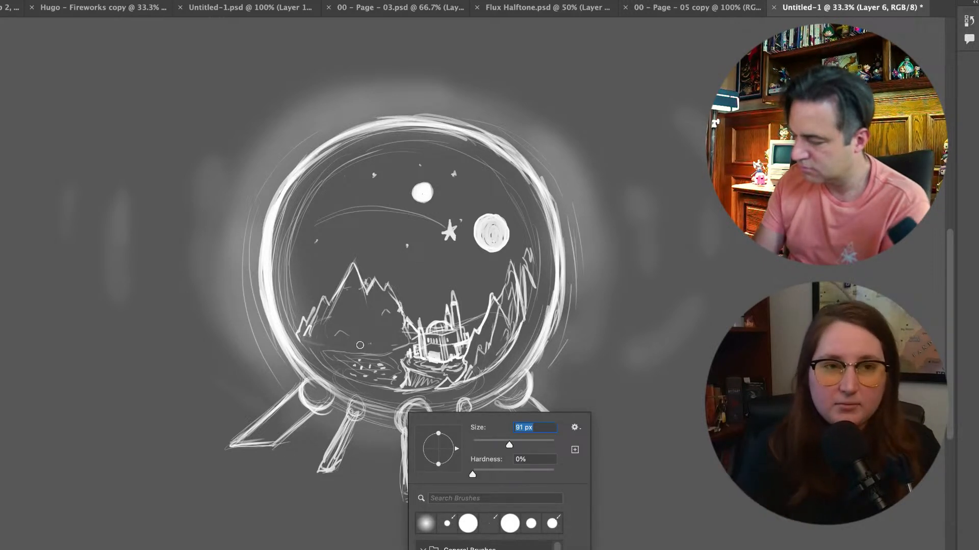
mouse_move(325, 307)
mouse_down()
mouse_move(312, 334)
mouse_move(354, 286)
mouse_move(350, 322)
mouse_move(343, 293)
mouse_move(324, 339)
mouse_move(343, 316)
mouse_move(352, 342)
mouse_up()
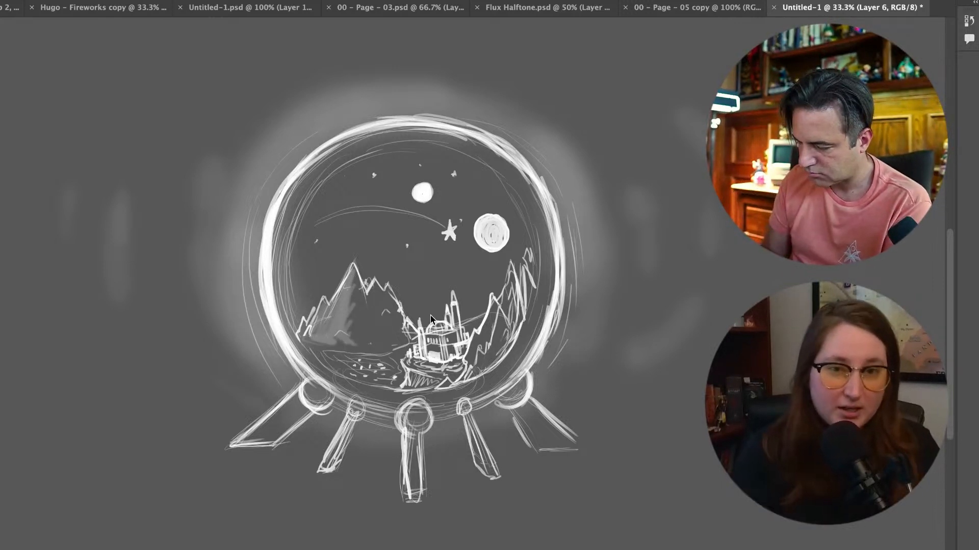
key(ctrl+z)
mouse_move(359, 292)
mouse_down()
mouse_move(399, 315)
mouse_move(402, 340)
mouse_move(381, 321)
mouse_move(390, 336)
mouse_move(367, 350)
mouse_up()
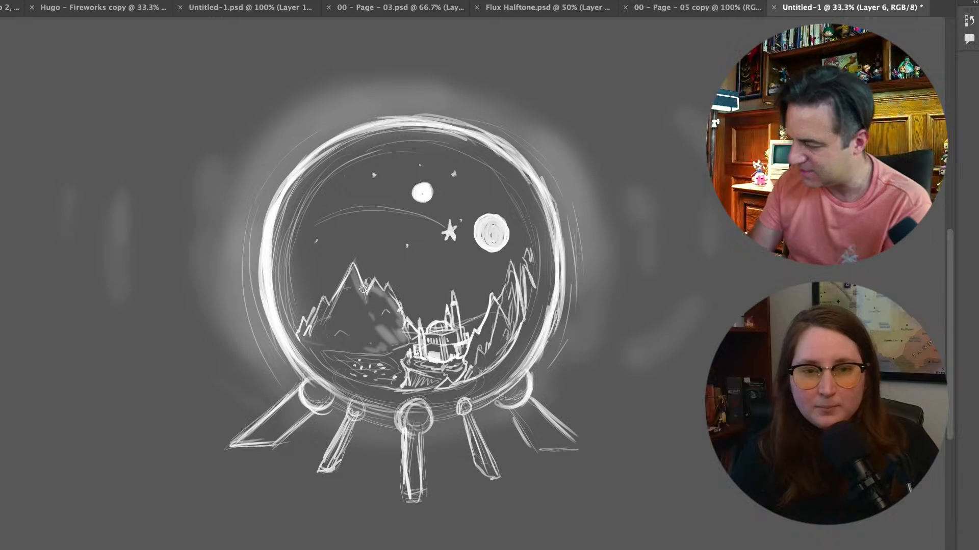
Paint soft light shading around the domed building and the nearby rocks, and over the two moons
mouse_move(434, 347)
mouse_down()
mouse_move(428, 337)
mouse_move(452, 345)
mouse_move(472, 326)
mouse_up()
mouse_move(482, 244)
mouse_down()
mouse_move(475, 219)
mouse_move(510, 223)
mouse_move(496, 248)
mouse_up()
mouse_move(472, 198)
mouse_down()
mouse_move(410, 178)
mouse_move(415, 214)
mouse_move(402, 189)
mouse_move(442, 201)
mouse_up()
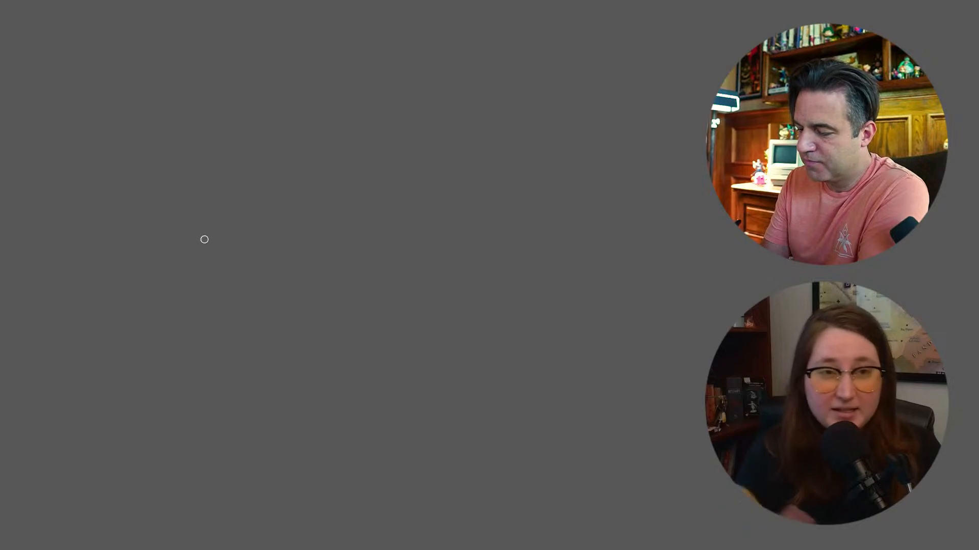
Choose a hard brush preset with 100% hardness, set its size to 10 px, and undo a short test stroke
right_click(188, 403)
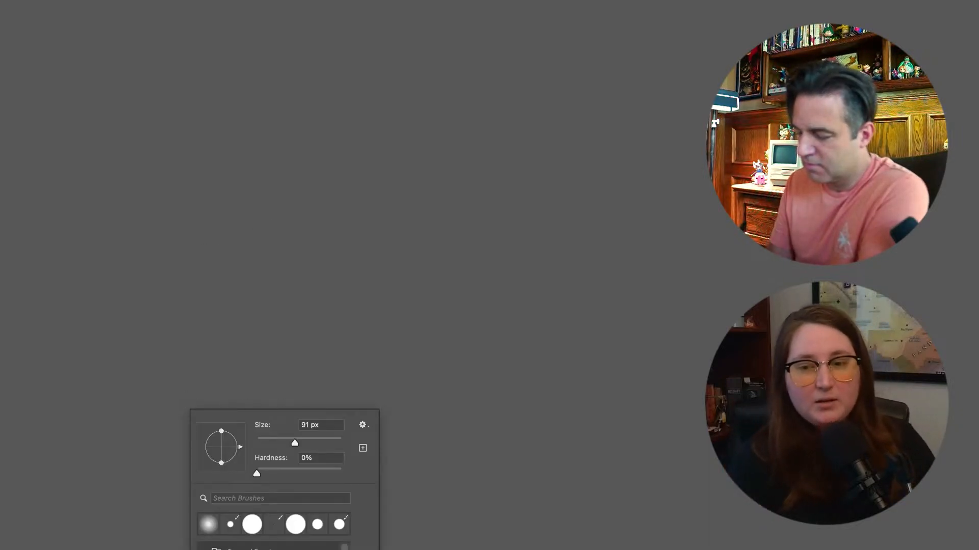
scroll(274, 546, down, 10)
click(273, 524)
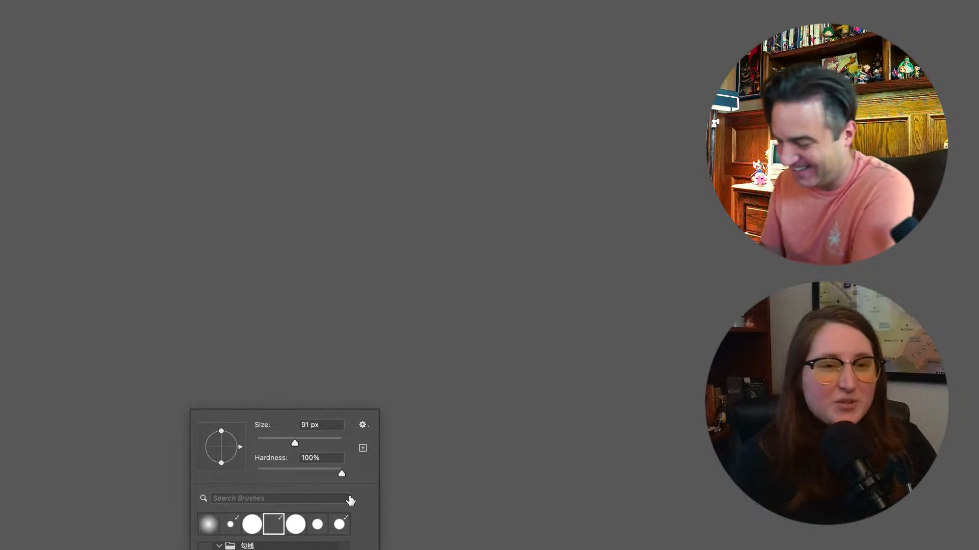
click(321, 425)
text(10)
key(Return)
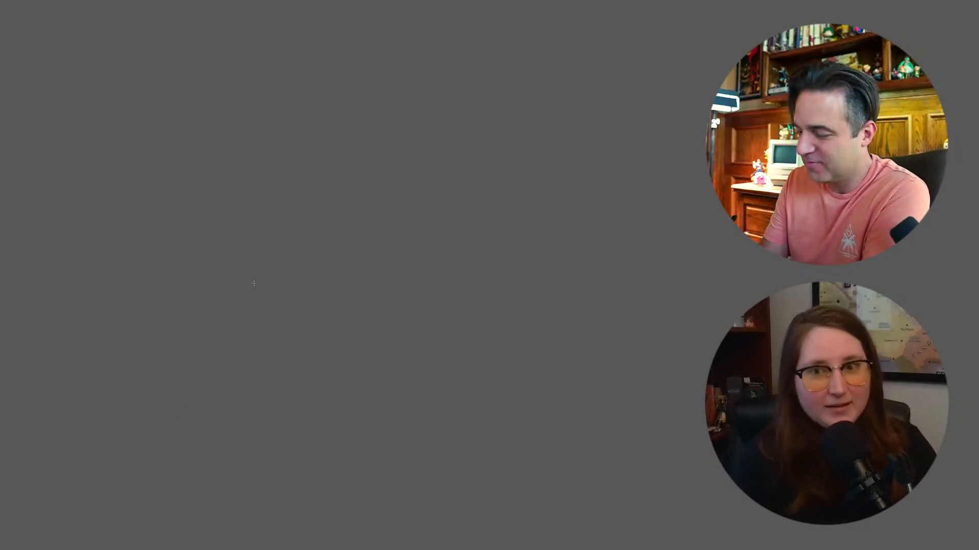
drag(242, 319, 280, 320)
key(ctrl+z)
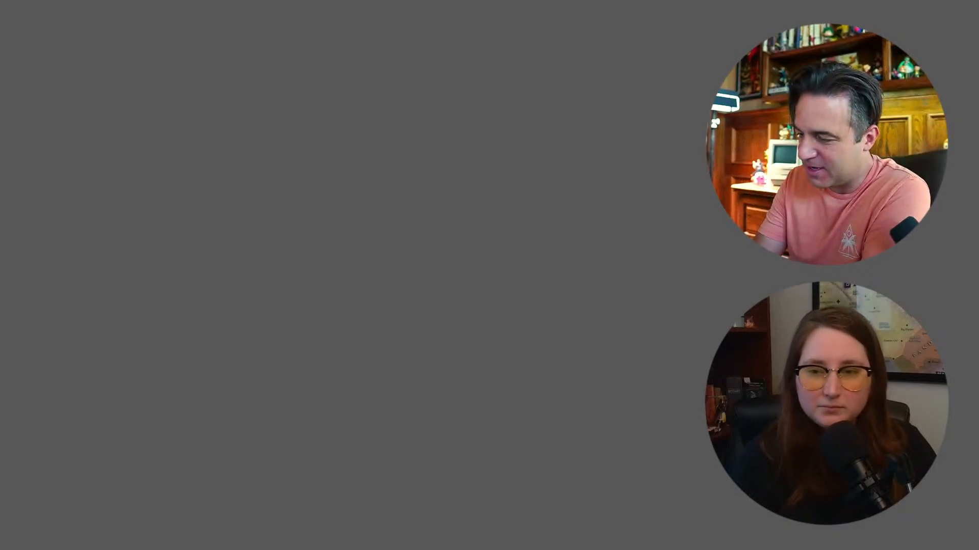
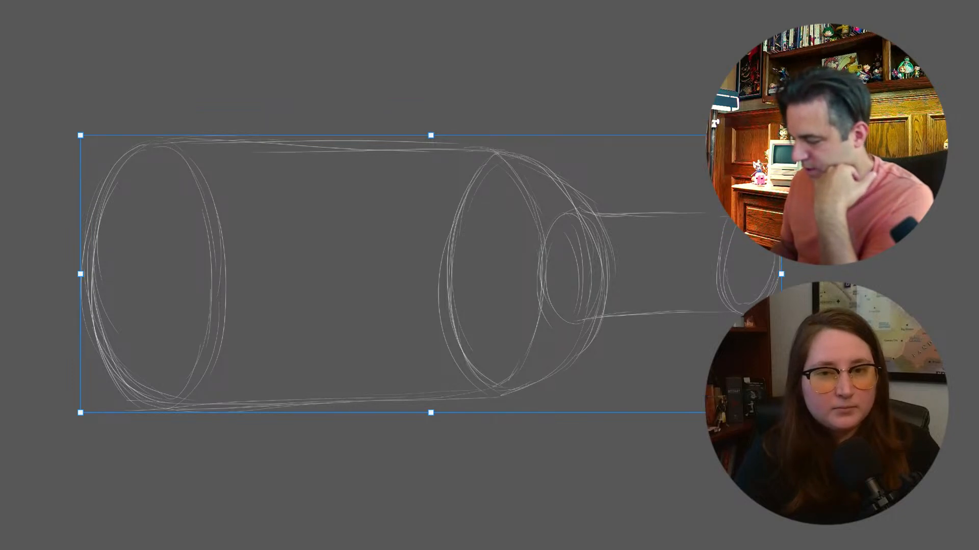
Shift the whole bottle sketch to the left with Free Transform so the end of the neck has more room
key(Return)
key(ctrl+t)
key(Return)
drag(89, 356, 99, 377)
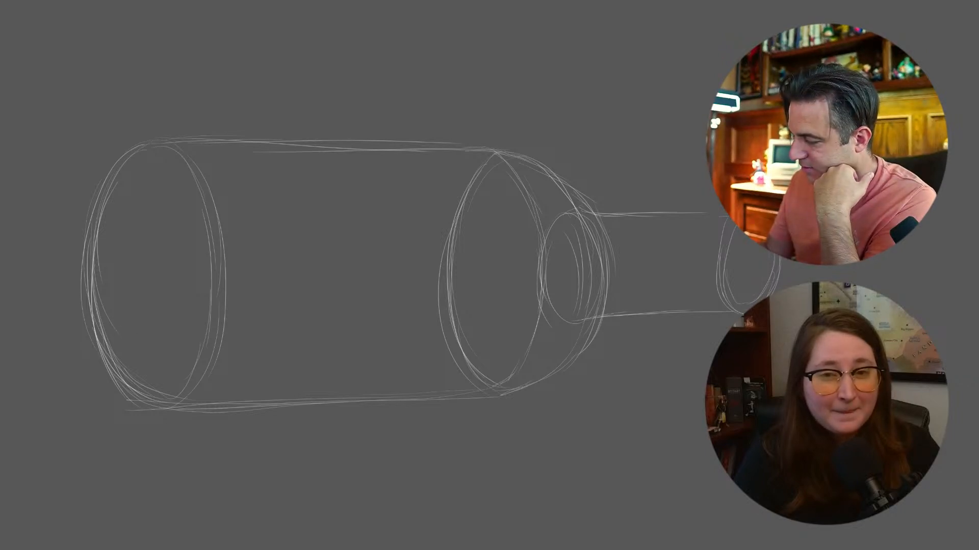
key(ctrl+t)
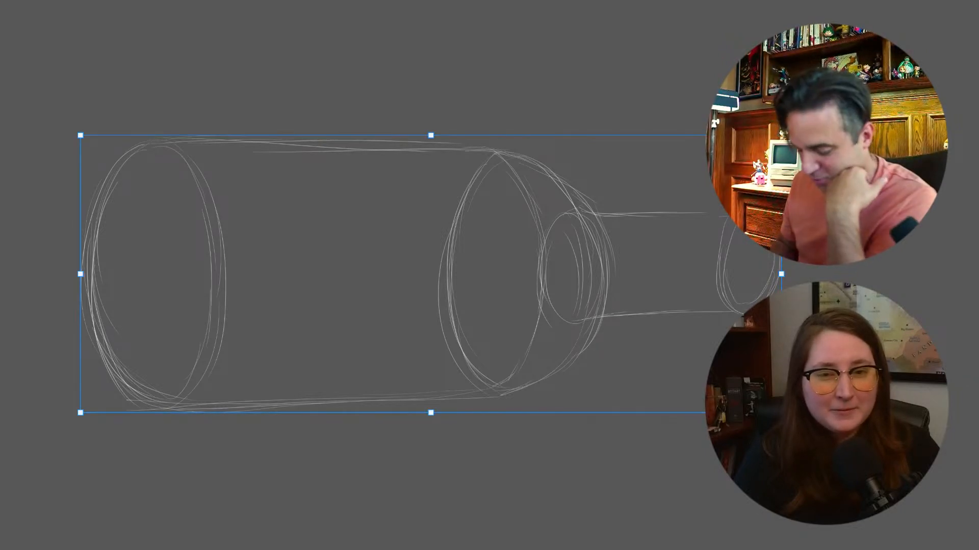
key(Left)
key(Left)
key(Left)
key(Left)
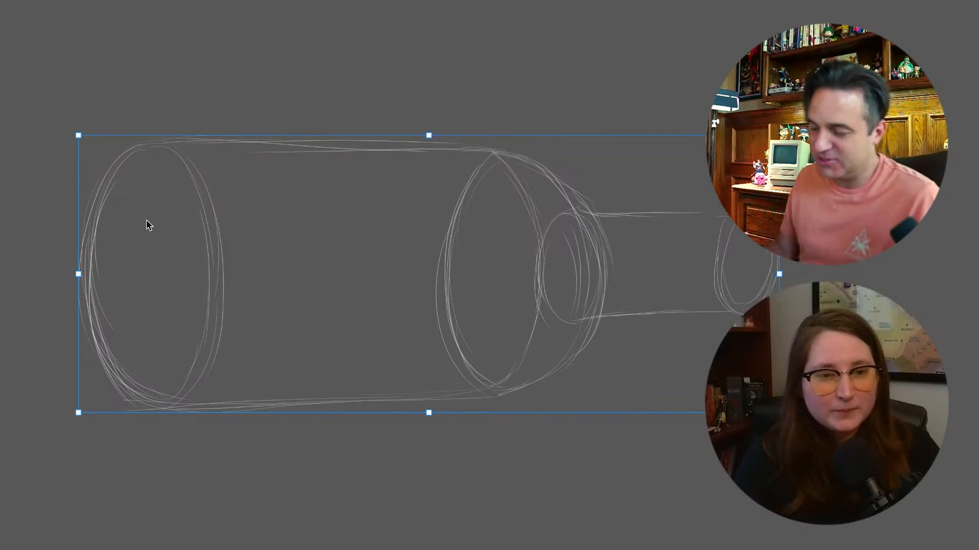
drag(96, 330, 47, 327)
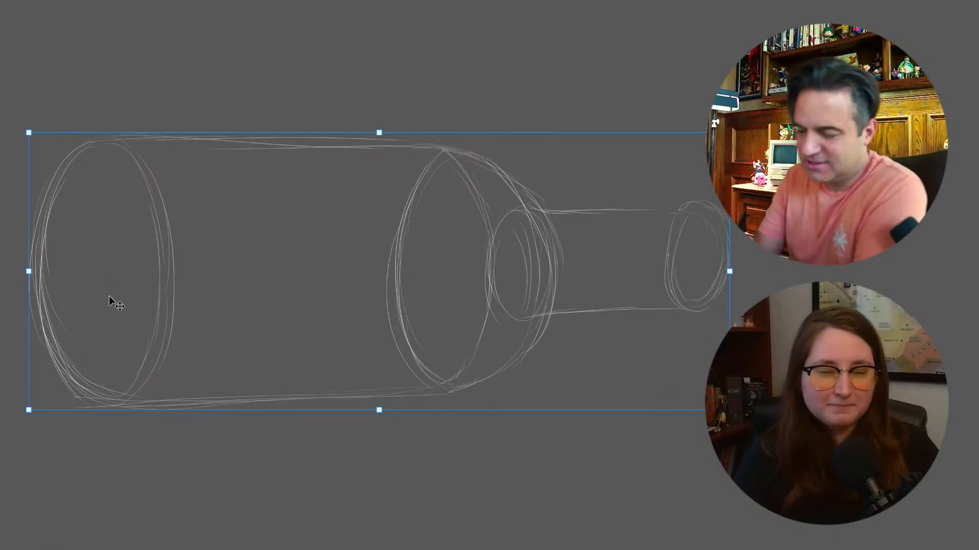
Retrace the curved outer edge of the bottle's base with several overlapping brush strokes
key(b)
drag(91, 146, 78, 377)
mouse_move(50, 198)
mouse_down()
mouse_move(67, 350)
mouse_move(75, 383)
mouse_up()
mouse_move(29, 246)
mouse_down()
mouse_move(83, 390)
mouse_move(99, 402)
mouse_up()
drag(45, 318, 118, 409)
drag(30, 269, 64, 182)
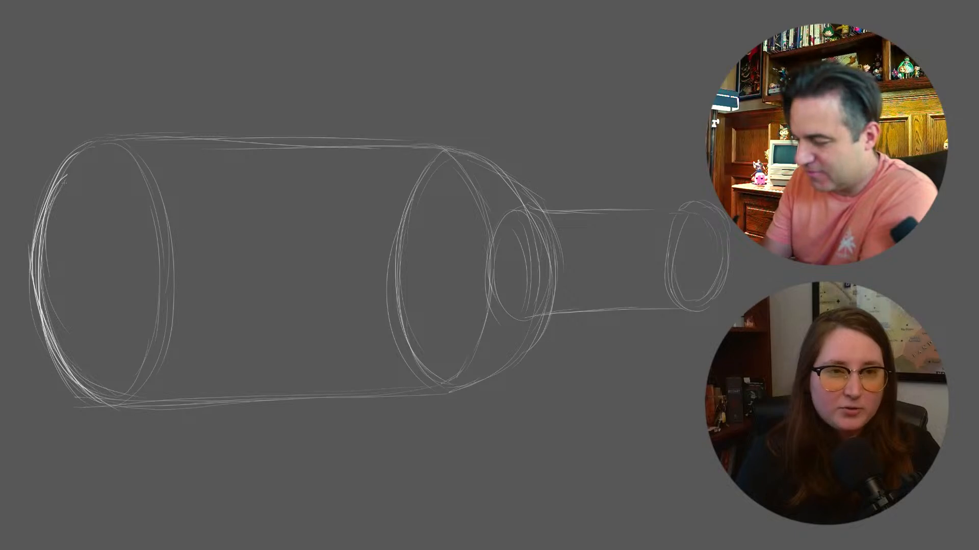
Retrace the bottle body's upper edge and carry the line over the upper shoulder to the neck
mouse_move(109, 143)
mouse_down()
mouse_move(357, 149)
mouse_move(117, 143)
mouse_move(340, 135)
mouse_up()
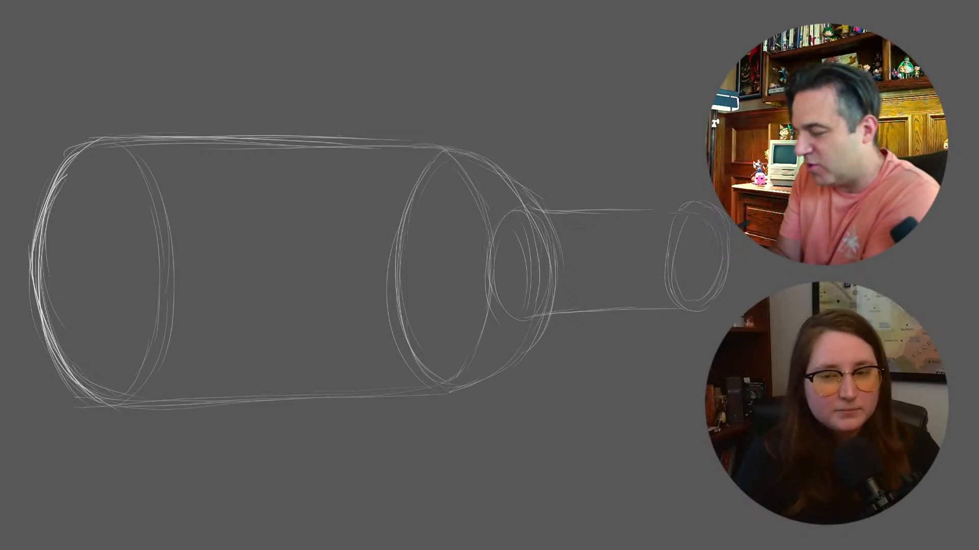
drag(232, 146, 442, 150)
mouse_move(288, 148)
mouse_down()
mouse_move(445, 151)
mouse_move(531, 202)
mouse_up()
drag(488, 164, 531, 207)
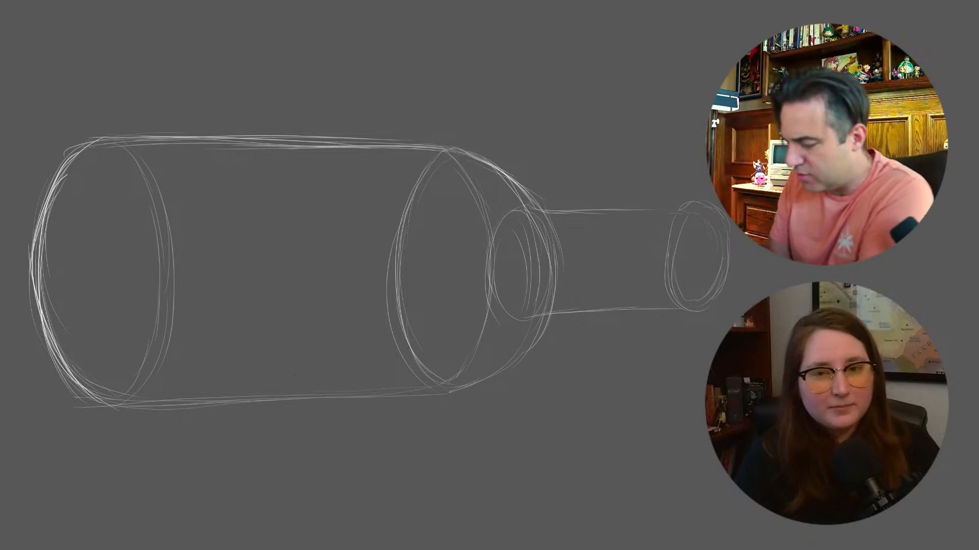
Retrace the bottle body's lower edge and the curve of the lower shoulder up to the neck
drag(105, 408, 364, 388)
drag(153, 408, 379, 400)
drag(195, 408, 445, 398)
drag(308, 404, 496, 380)
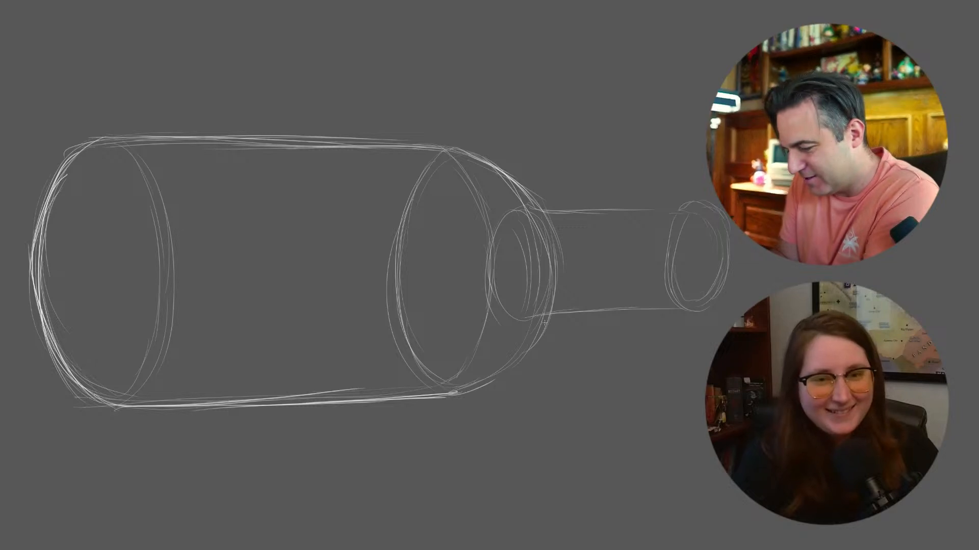
mouse_move(545, 321)
mouse_down()
mouse_move(499, 387)
mouse_move(486, 386)
mouse_up()
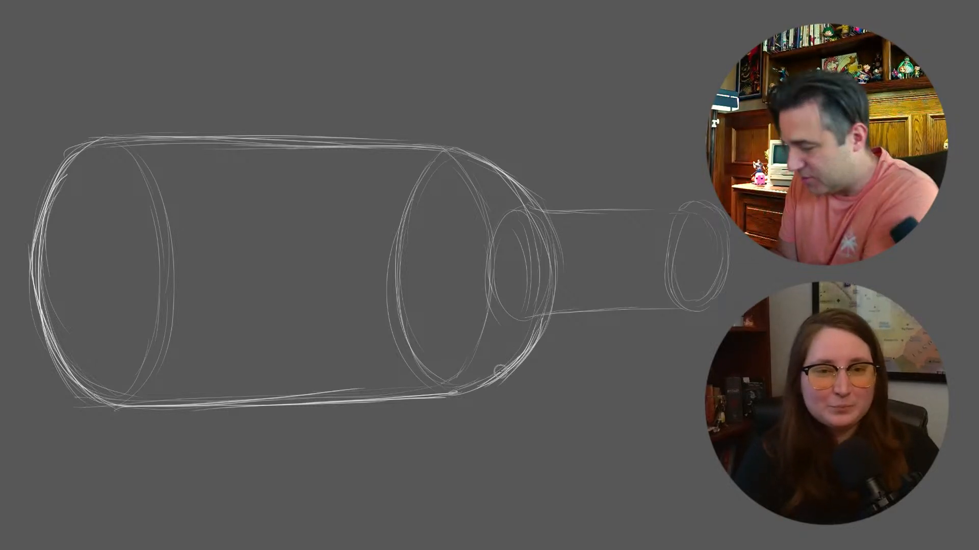
drag(520, 357, 463, 396)
Strengthen both edges of the bottle neck and draw the curved rim at its mouth
drag(528, 209, 659, 209)
drag(525, 320, 663, 306)
drag(663, 213, 674, 211)
mouse_move(661, 210)
mouse_down()
mouse_move(678, 209)
mouse_move(666, 308)
mouse_up()
mouse_move(668, 234)
mouse_down()
mouse_move(664, 312)
mouse_move(673, 312)
mouse_up()
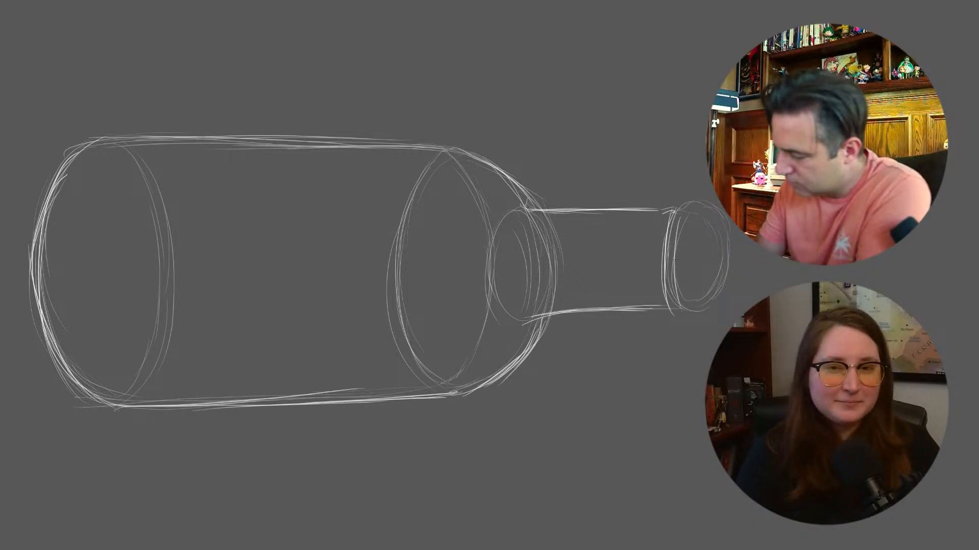
drag(675, 223, 665, 283)
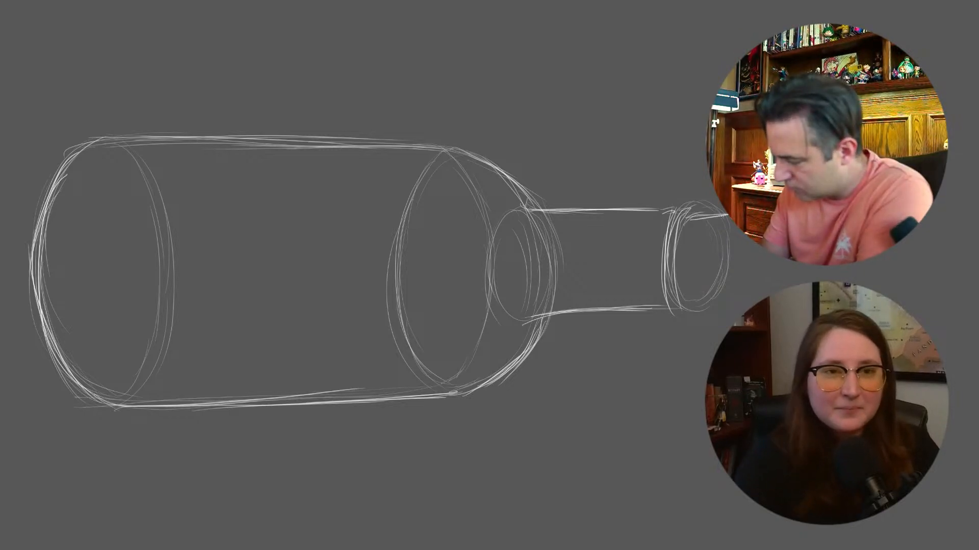
Rough in a cork seated in the bottle's mouth, with its inner end inside the neck and its lower edge
mouse_move(653, 223)
mouse_down()
mouse_move(645, 283)
mouse_move(653, 290)
mouse_move(640, 244)
mouse_move(656, 294)
mouse_up()
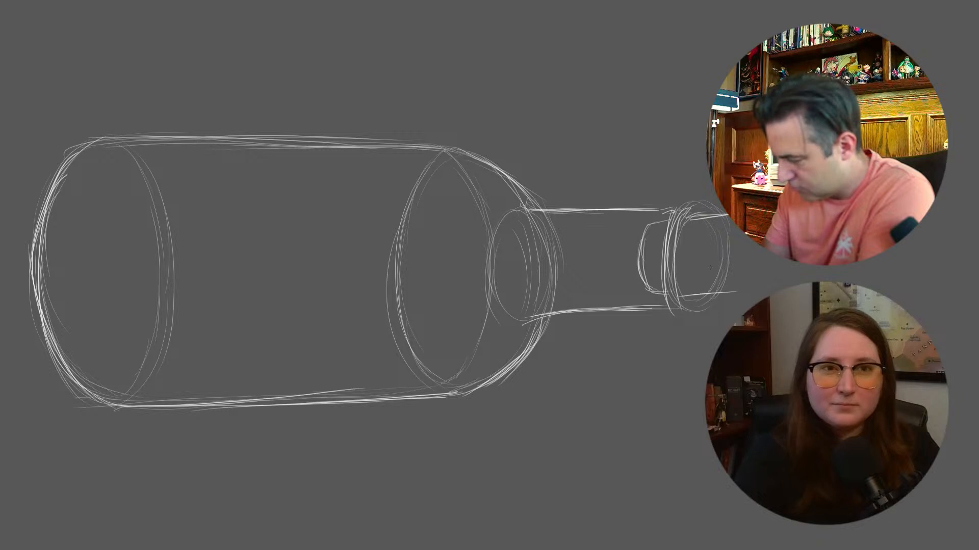
drag(646, 224, 638, 303)
mouse_move(745, 284)
mouse_down()
mouse_move(734, 224)
mouse_move(741, 292)
mouse_up()
drag(677, 293, 693, 304)
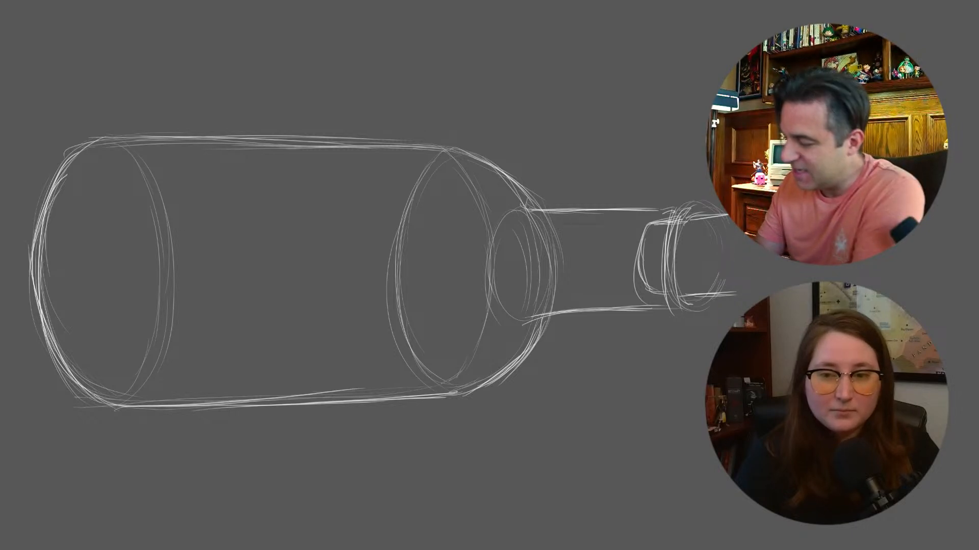
Erase the rough construction lines around the cork and redraw its inner end, sides and rounded outer end
mouse_move(707, 213)
mouse_down()
mouse_move(722, 278)
mouse_move(703, 236)
mouse_up()
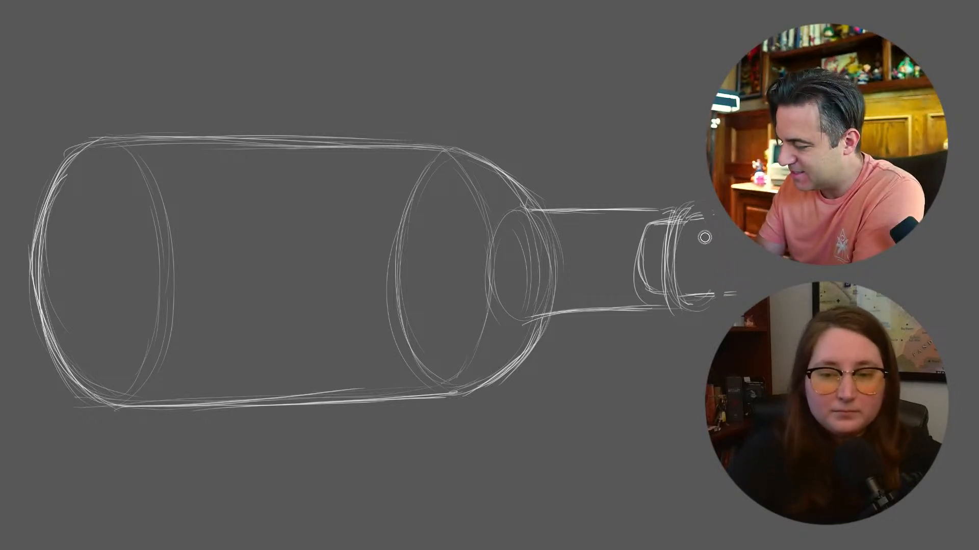
mouse_move(643, 229)
mouse_down()
mouse_move(646, 288)
mouse_move(634, 257)
mouse_move(643, 241)
mouse_move(640, 267)
mouse_up()
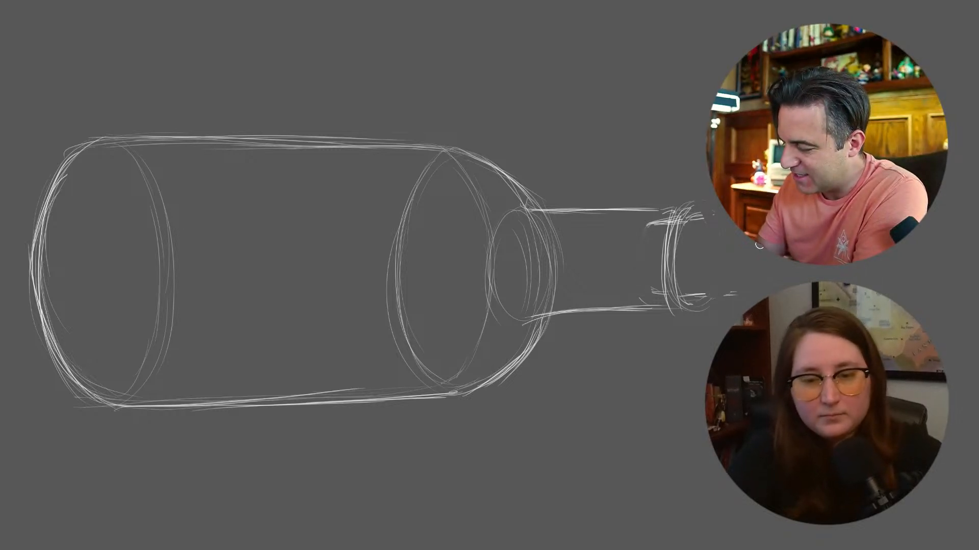
drag(641, 229, 645, 279)
drag(644, 228, 654, 294)
drag(673, 221, 729, 217)
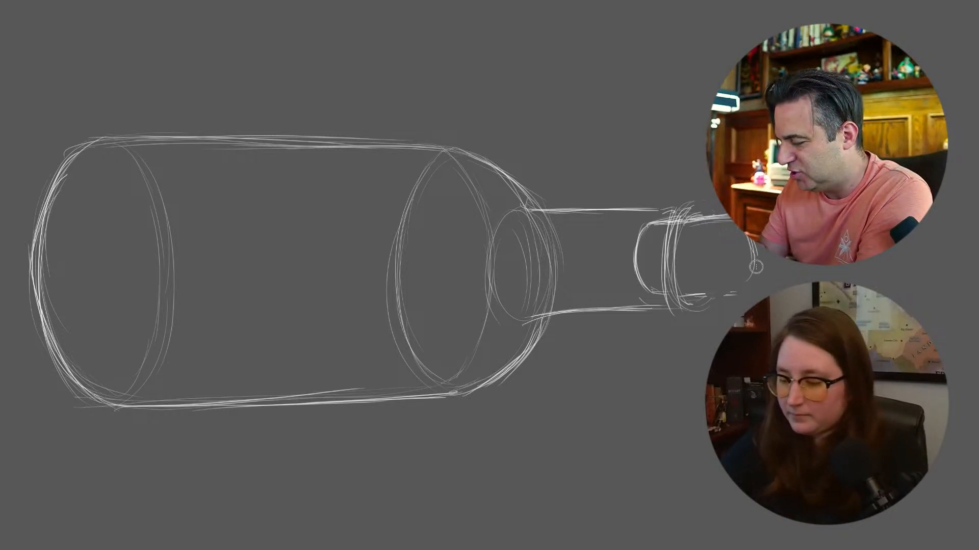
mouse_move(758, 244)
mouse_down()
mouse_move(734, 291)
mouse_move(694, 294)
mouse_up()
mouse_move(730, 225)
mouse_down()
mouse_move(734, 283)
mouse_move(687, 294)
mouse_up()
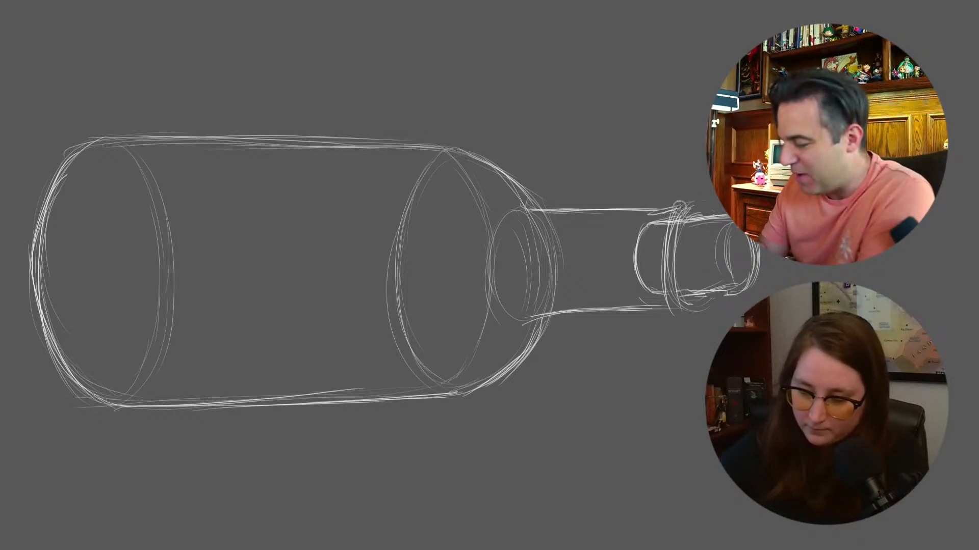
Draw the flared lip of the bottle above and below the cork at the end of the neck
drag(654, 209, 678, 204)
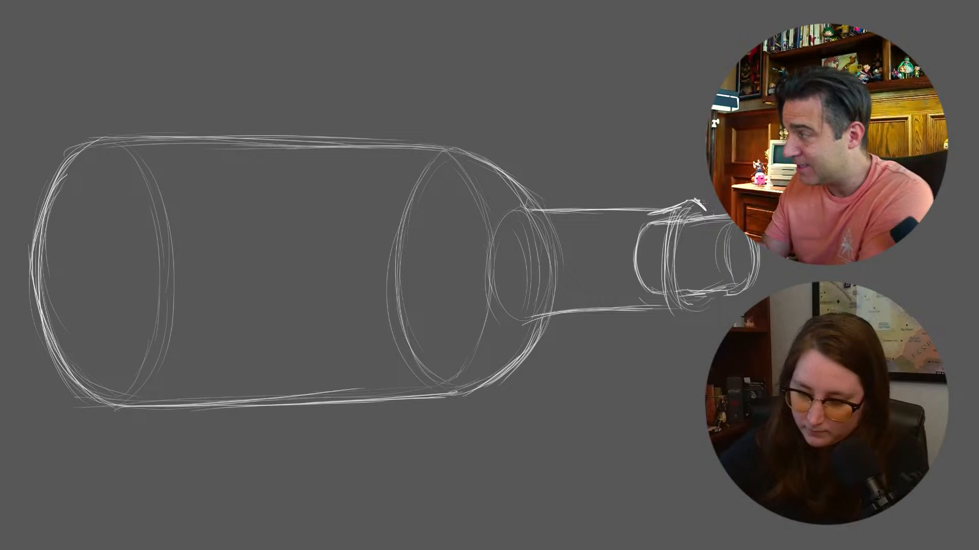
mouse_move(656, 310)
mouse_down()
mouse_move(687, 323)
mouse_move(709, 310)
mouse_up()
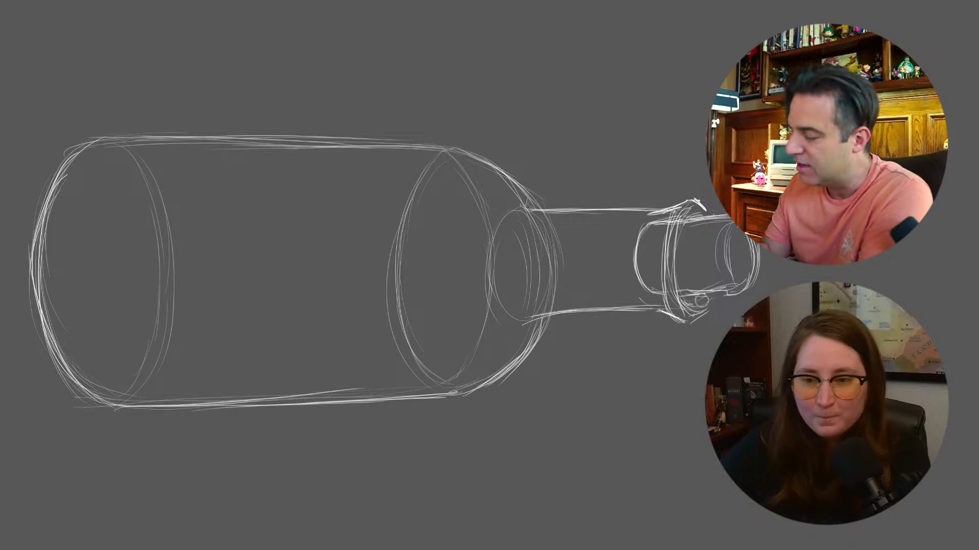
drag(707, 309, 690, 321)
drag(692, 207, 705, 212)
Reinforce the cork's outline and add small marks and dots across it as cork texture
mouse_move(649, 228)
mouse_down()
mouse_move(632, 247)
mouse_move(642, 233)
mouse_move(659, 290)
mouse_up()
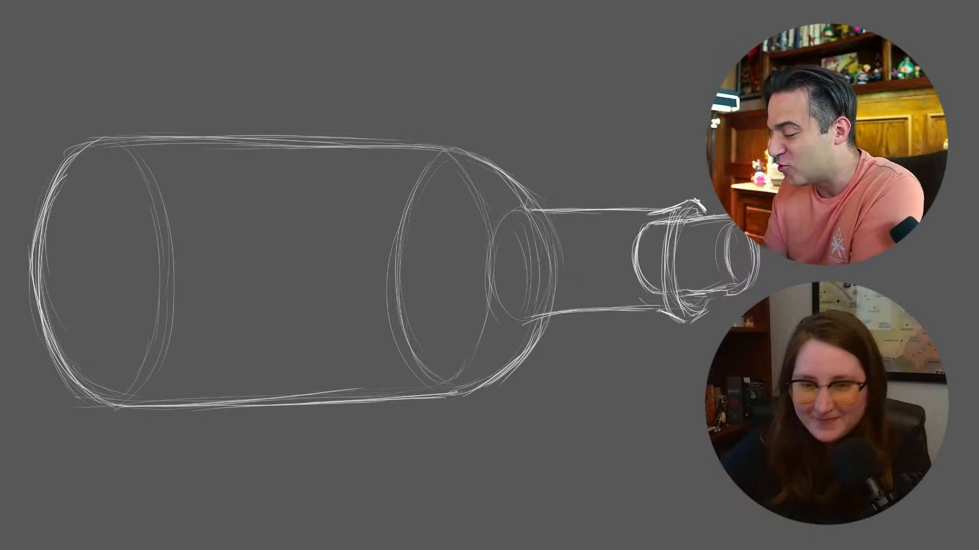
drag(701, 219, 730, 216)
drag(659, 223, 713, 218)
drag(653, 292, 732, 288)
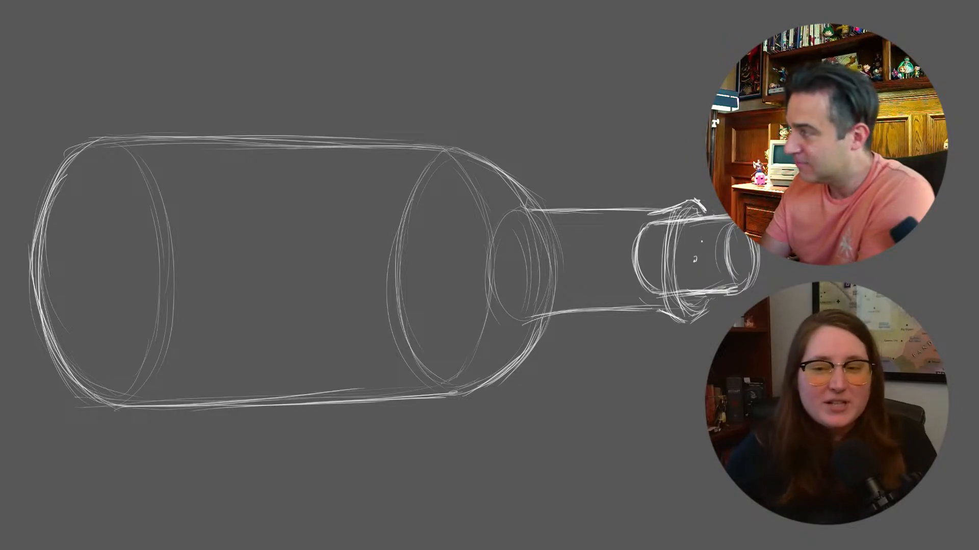
drag(708, 276, 702, 275)
drag(644, 263, 651, 266)
drag(737, 246, 735, 249)
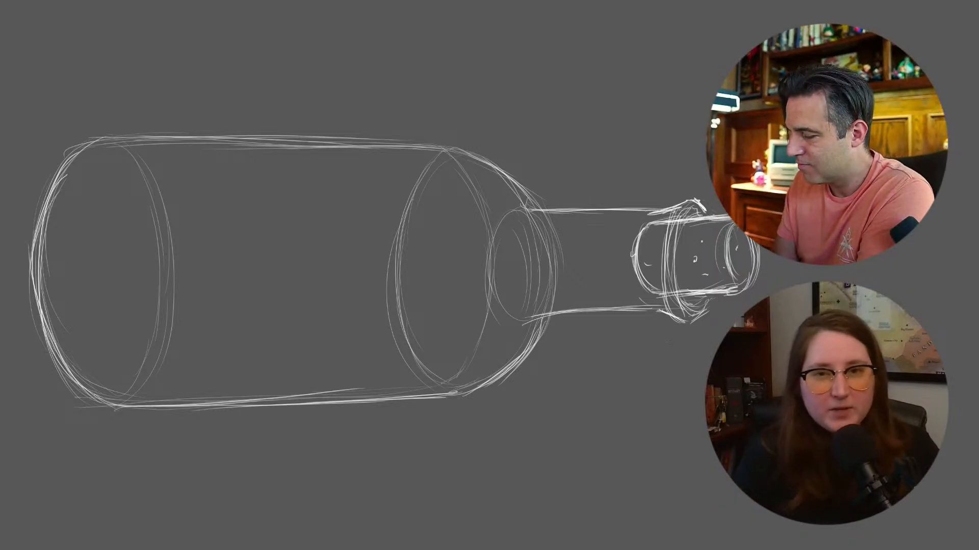
Set the brush size to 5 and thicken the curved outline of the bottle's base
right_click(422, 453)
double_click(563, 431)
text(50)
key(Return)
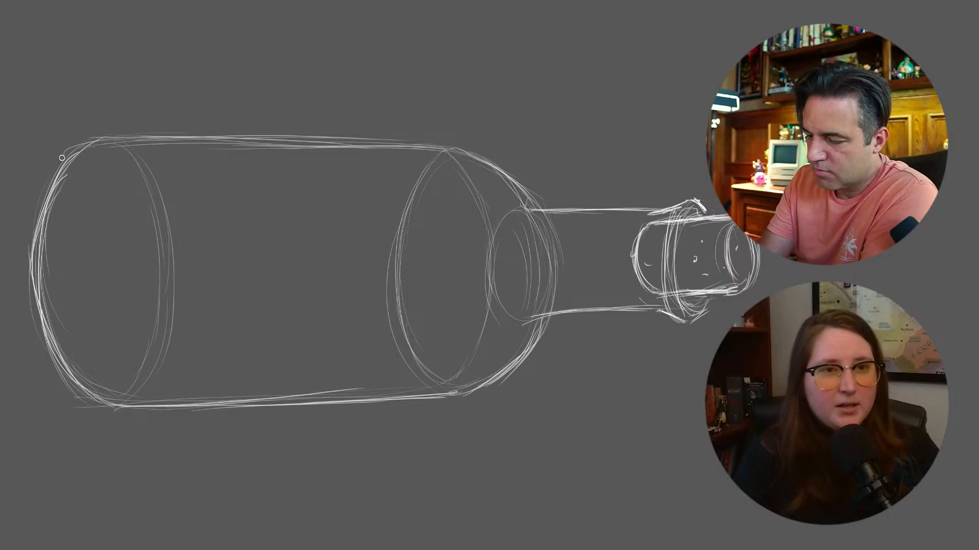
drag(67, 153, 43, 311)
drag(52, 178, 54, 351)
drag(38, 285, 94, 406)
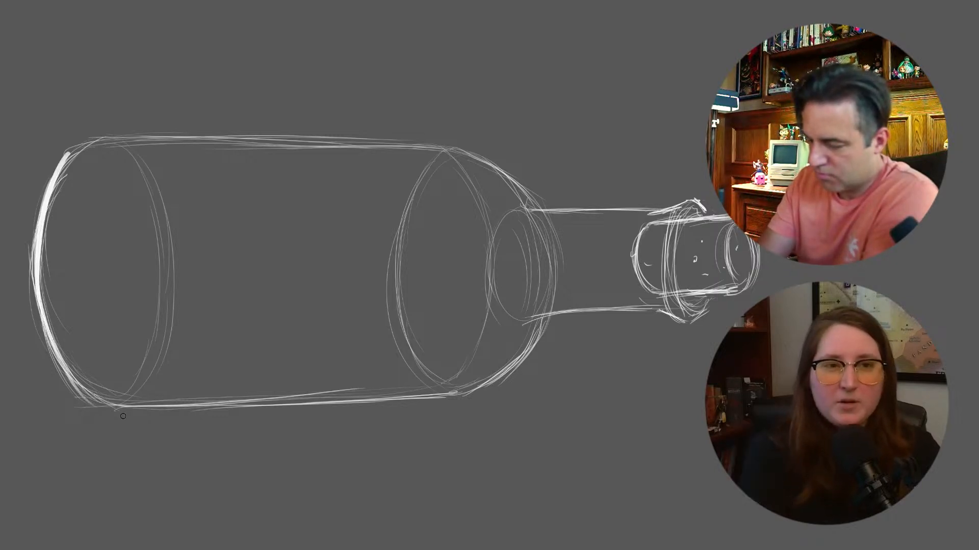
Thicken the bottle body's upper outline and the upper shoulder down to the neck with bold strokes
mouse_move(90, 141)
mouse_down()
mouse_move(66, 165)
mouse_move(204, 134)
mouse_move(309, 134)
mouse_up()
drag(126, 139, 386, 136)
drag(205, 137, 448, 143)
mouse_move(356, 140)
mouse_down()
mouse_move(454, 148)
mouse_move(517, 182)
mouse_up()
drag(449, 144, 525, 193)
mouse_move(412, 142)
mouse_down()
mouse_move(459, 148)
mouse_move(533, 190)
mouse_up()
drag(458, 142, 532, 187)
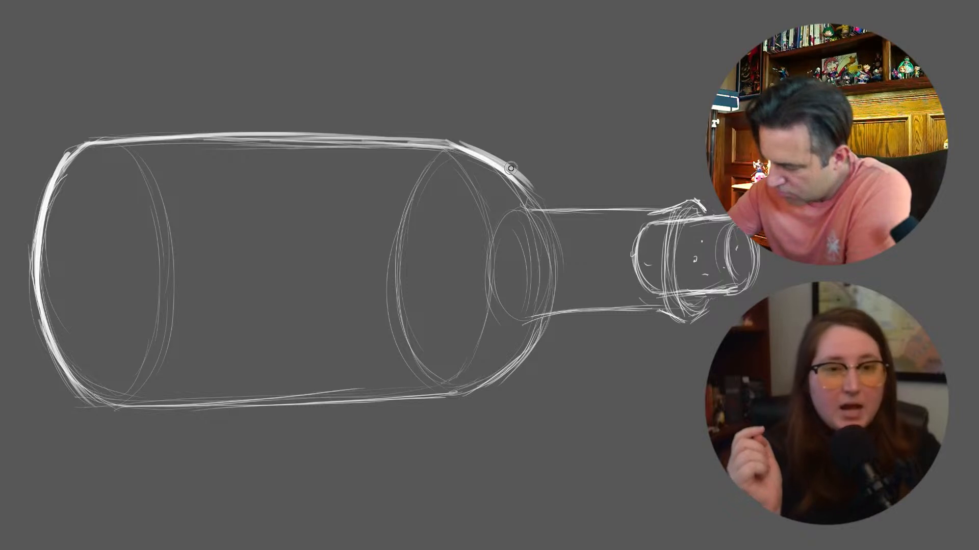
drag(493, 158, 523, 209)
Thicken the bottle body's lower outline and the start of the lower shoulder
drag(127, 409, 451, 402)
drag(374, 408, 473, 404)
drag(280, 411, 387, 407)
mouse_move(449, 399)
mouse_down()
mouse_move(517, 367)
mouse_move(535, 341)
mouse_move(495, 383)
mouse_up()
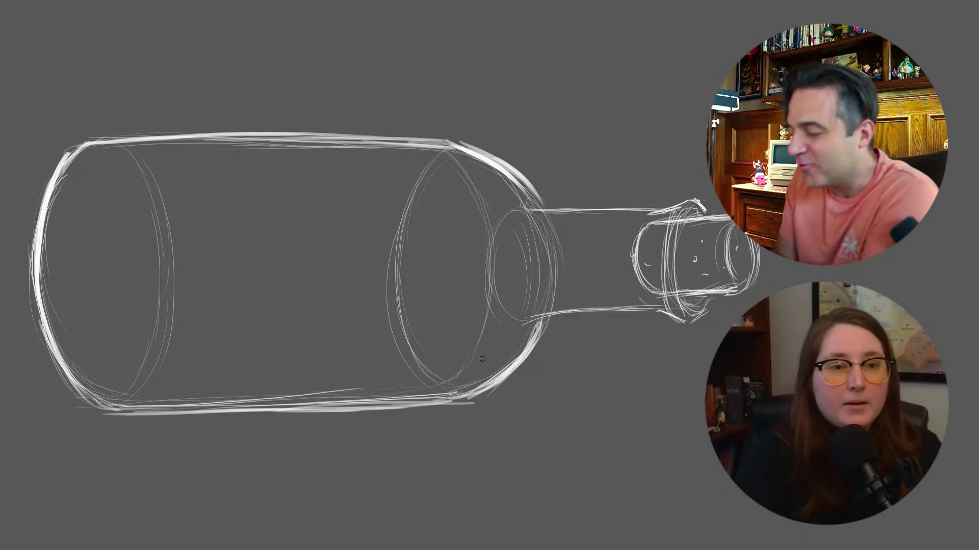
Thicken the upper and lower edges of the neck, blending the upper edge into the flared lip
drag(539, 207, 668, 208)
drag(546, 322, 663, 310)
drag(565, 318, 649, 312)
drag(619, 207, 673, 206)
mouse_move(636, 208)
mouse_down()
mouse_move(696, 200)
mouse_move(705, 216)
mouse_up()
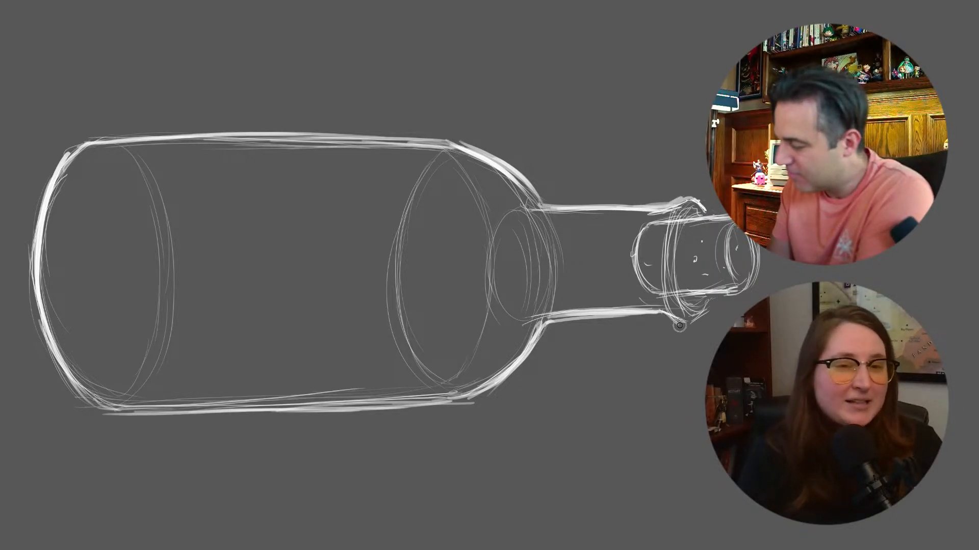
Thicken the curves of the flared lip and the cork's outline where it leaves the bottle
drag(674, 322, 708, 305)
mouse_move(661, 224)
mouse_down()
mouse_move(664, 285)
mouse_move(687, 329)
mouse_up()
drag(702, 207, 727, 217)
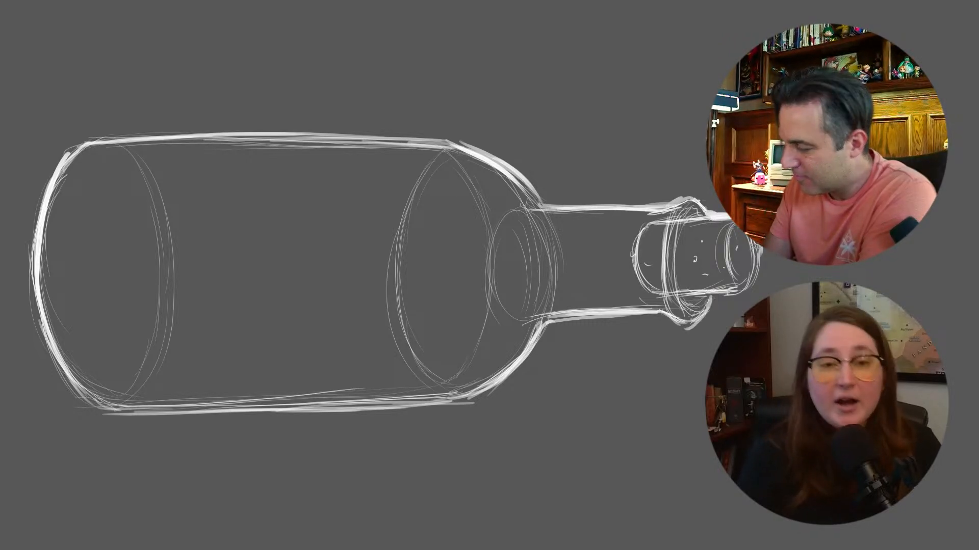
drag(707, 307, 688, 329)
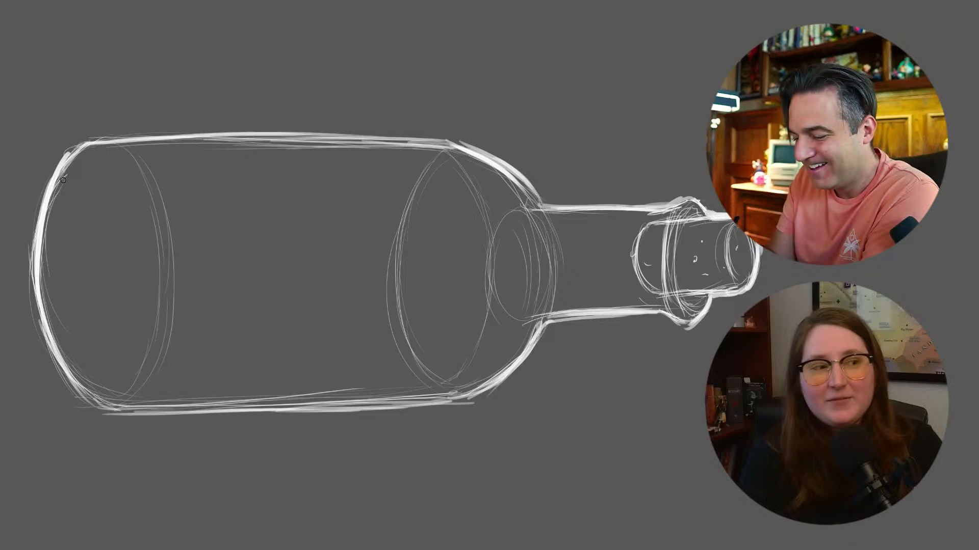
Try to draw an inner glass contour just inside the bottle body's upper edge
mouse_move(71, 166)
mouse_down()
mouse_move(97, 153)
mouse_move(111, 159)
mouse_up()
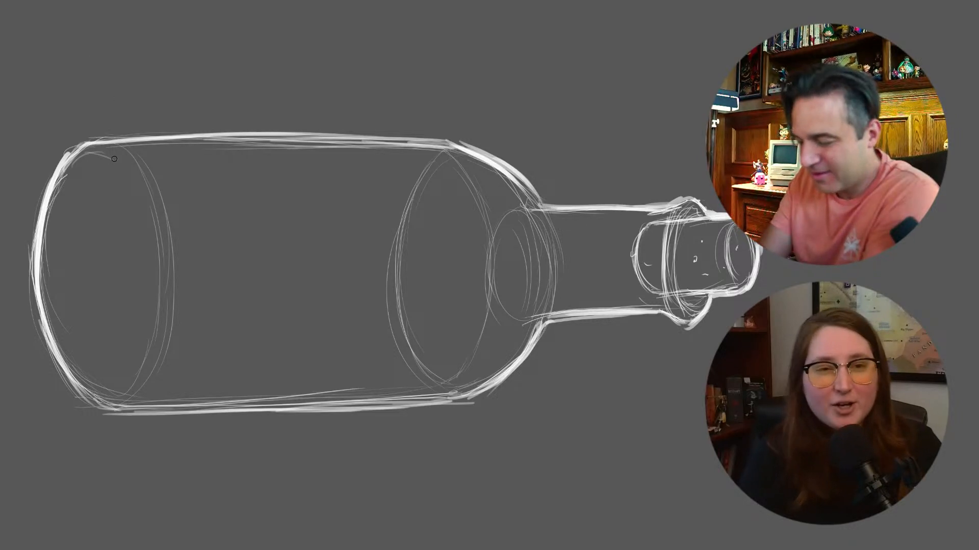
mouse_move(85, 166)
mouse_down()
mouse_move(178, 149)
mouse_move(254, 155)
mouse_up()
drag(127, 155, 315, 158)
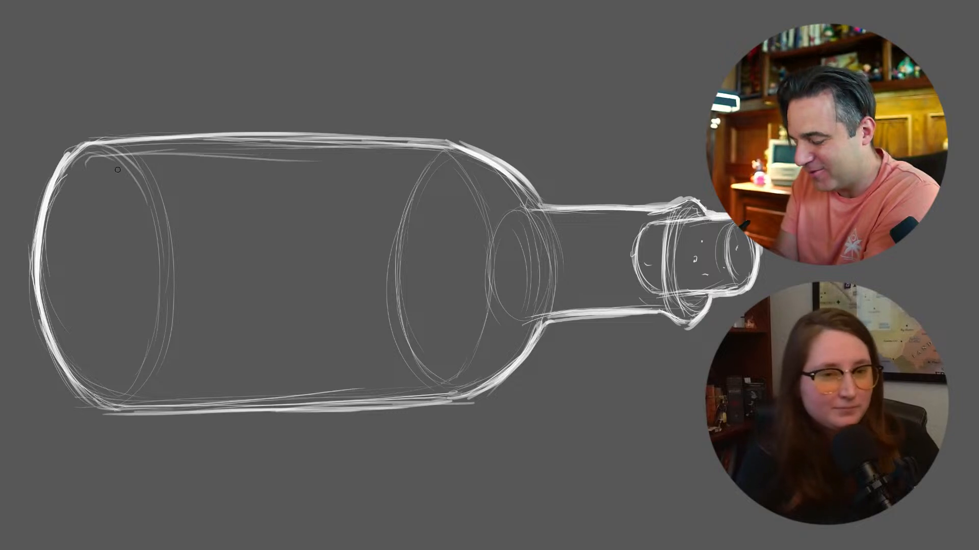
key(ctrl+z)
key(ctrl+z)
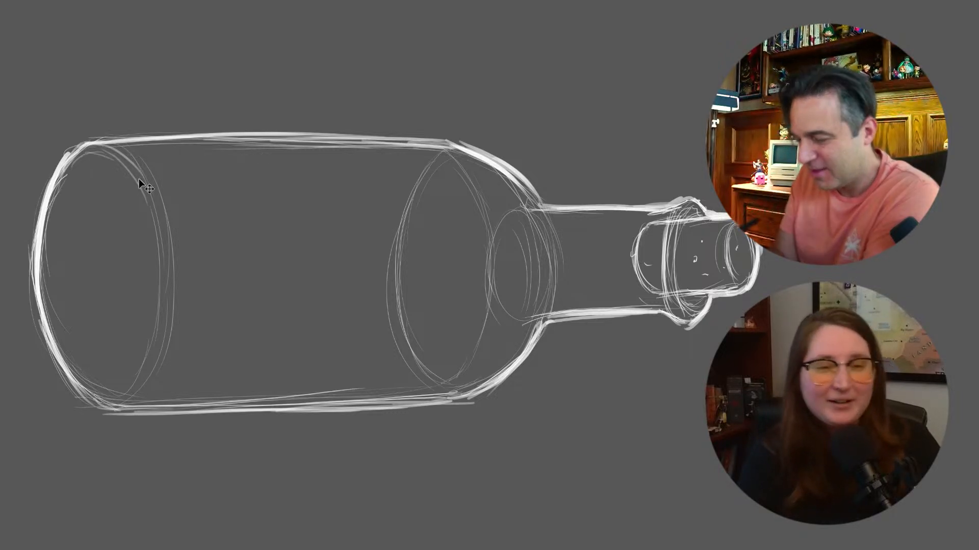
mouse_move(84, 168)
mouse_down()
mouse_move(108, 153)
mouse_move(312, 156)
mouse_up()
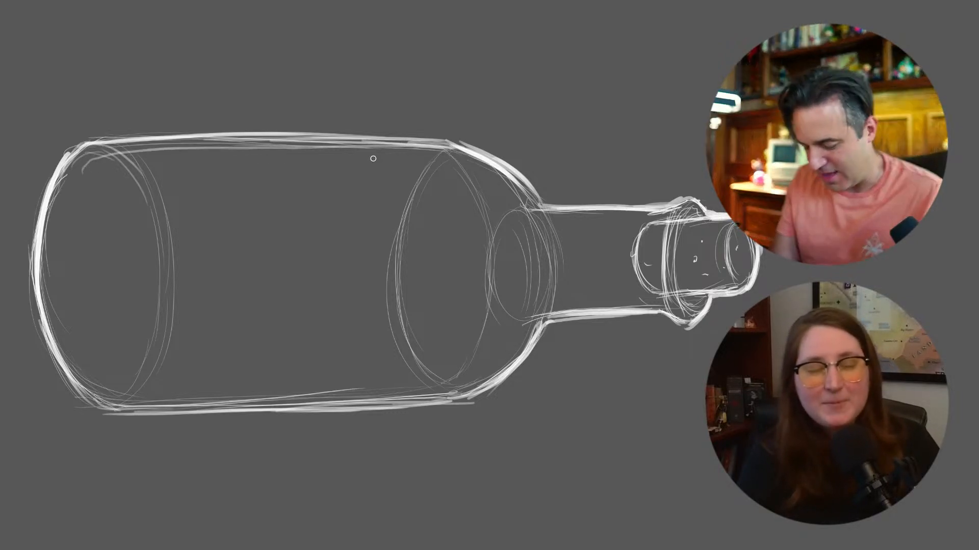
key(ctrl+z)
drag(88, 157, 66, 304)
key(ctrl+z)
mouse_move(83, 178)
mouse_down()
mouse_move(71, 278)
mouse_move(80, 327)
mouse_move(117, 386)
mouse_up()
key(ctrl+z)
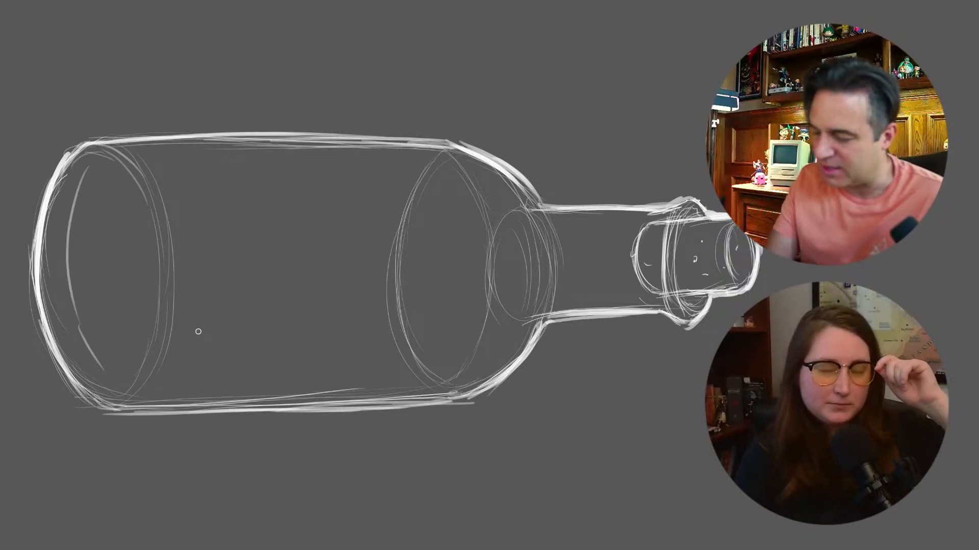
key(ctrl+z)
key(ctrl+z)
drag(87, 161, 81, 324)
key(ctrl+z)
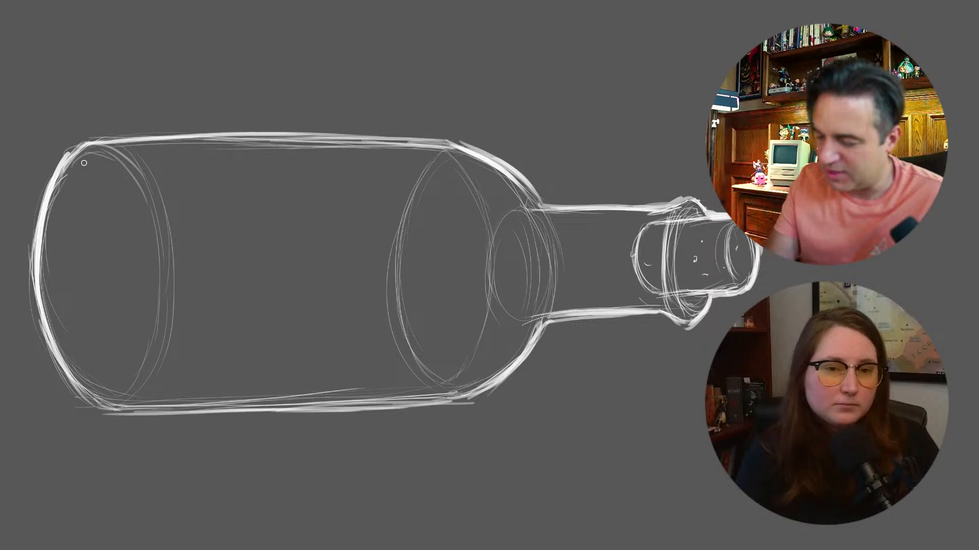
Draw the inner glass contour along the bottle's curved base and the body's upper and lower edges
drag(83, 163, 80, 336)
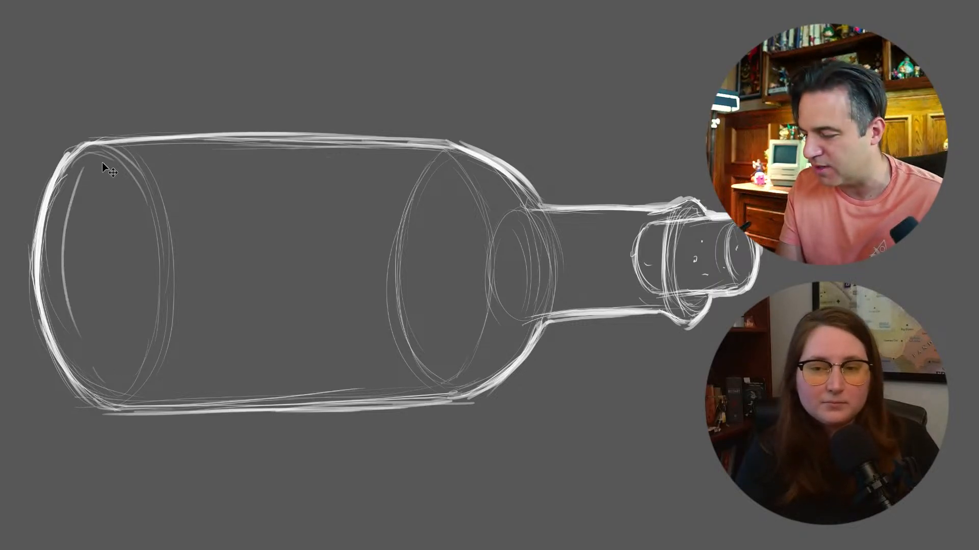
drag(82, 173, 428, 164)
key(ctrl+z)
drag(81, 172, 451, 163)
mouse_move(84, 350)
mouse_down()
mouse_move(109, 382)
mouse_move(422, 381)
mouse_up()
Continue the inner glass contour around both shoulders and along the neck to the cork, adding a curve across the cork's inner end
drag(477, 173, 510, 209)
mouse_move(462, 379)
mouse_down()
mouse_move(504, 345)
mouse_move(517, 306)
mouse_move(604, 296)
mouse_up()
drag(541, 305, 632, 298)
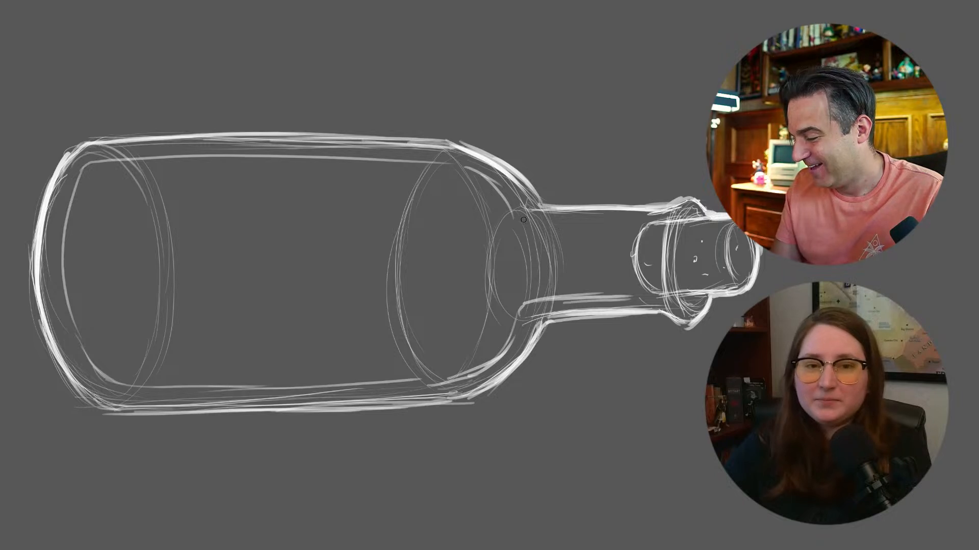
drag(516, 224, 566, 221)
mouse_move(555, 223)
mouse_down()
mouse_move(655, 219)
mouse_move(656, 305)
mouse_move(641, 301)
mouse_up()
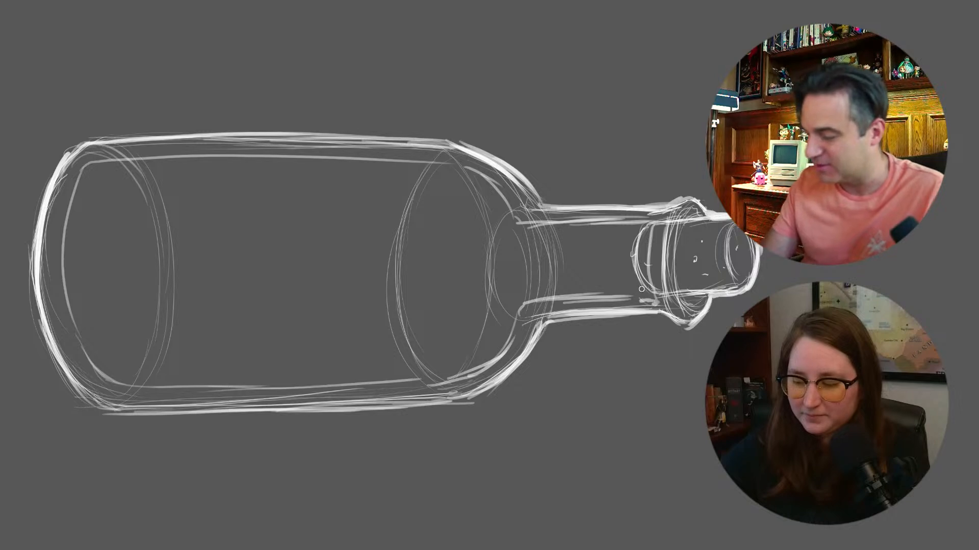
Thicken the inner glass contour at the base and erase the construction ellipse where the body meets the shoulder
mouse_move(86, 165)
mouse_down()
mouse_move(63, 269)
mouse_move(82, 346)
mouse_up()
drag(66, 221, 96, 362)
drag(60, 283, 106, 381)
drag(40, 213, 72, 397)
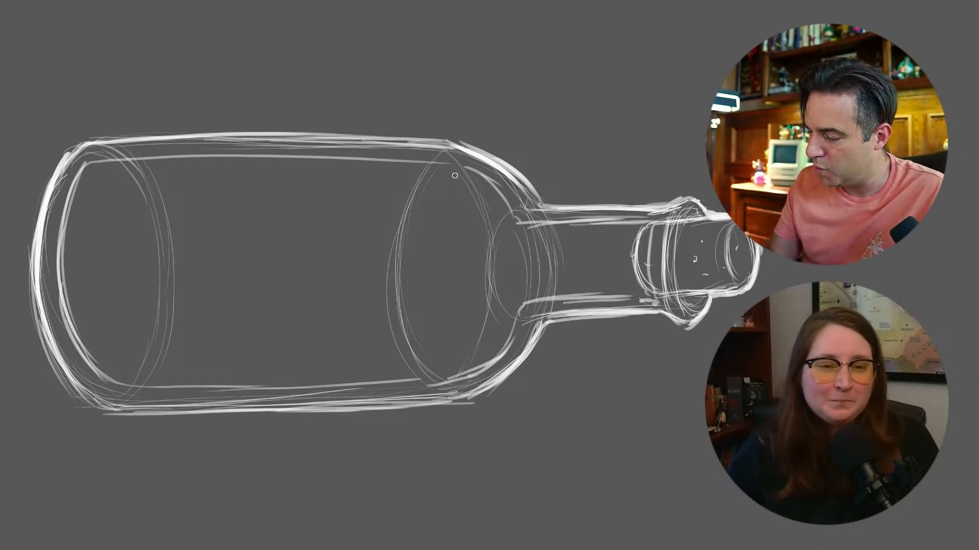
mouse_move(418, 183)
mouse_down()
mouse_move(408, 209)
mouse_move(424, 175)
mouse_move(426, 215)
mouse_move(391, 327)
mouse_move(393, 337)
mouse_move(410, 319)
mouse_move(420, 365)
mouse_up()
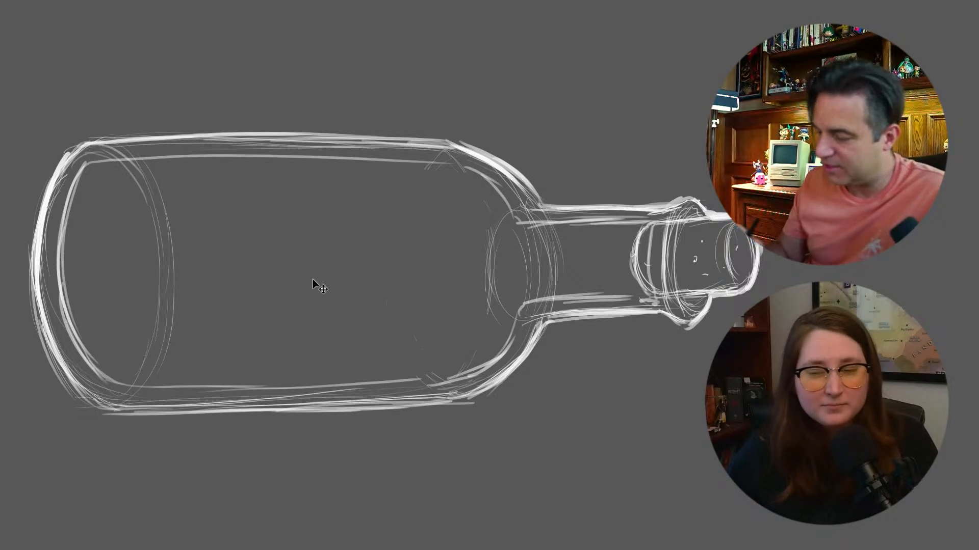
Sketch a ship's slanted deck line rising toward the neck inside the bottle, with a short curved stern at its lower end
drag(183, 308, 305, 256)
drag(180, 310, 408, 207)
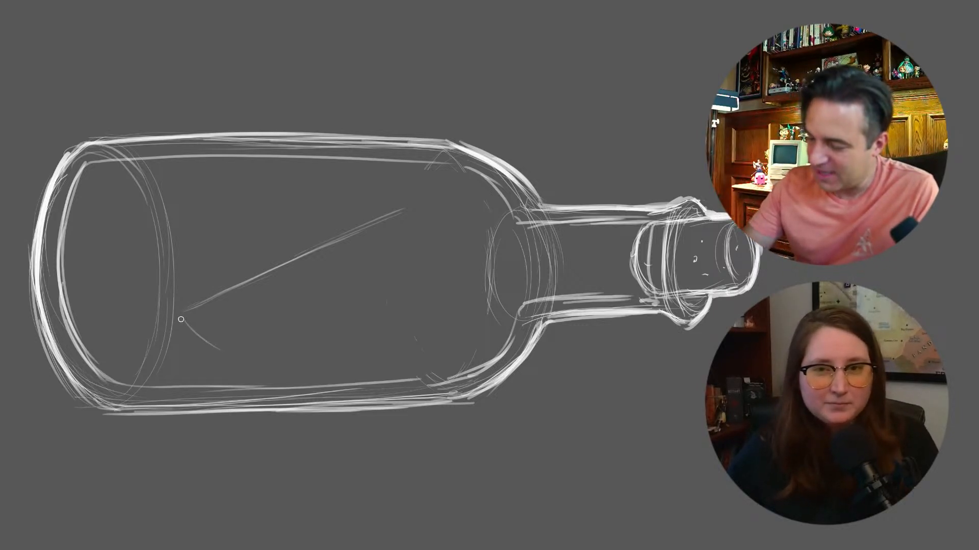
drag(184, 322, 245, 357)
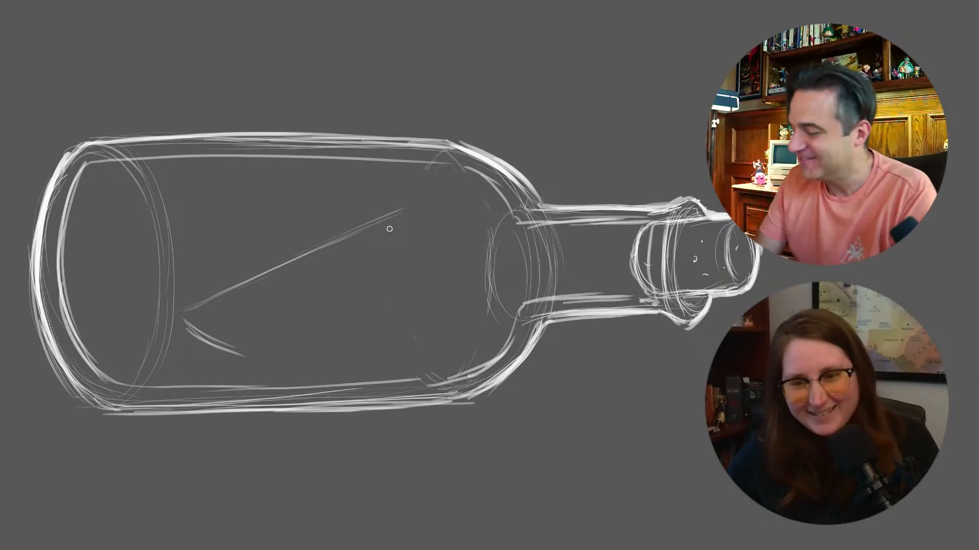
drag(409, 202, 434, 194)
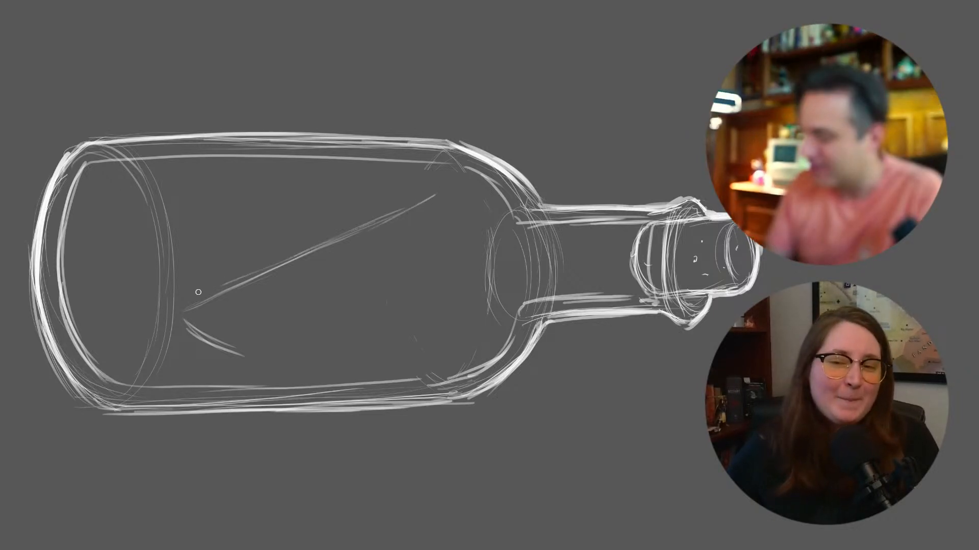
Close the ship's hull with a curved bow and keel line, and strengthen the deck line up to the bow's tip
drag(402, 223, 368, 288)
mouse_move(317, 318)
mouse_down()
mouse_move(269, 338)
mouse_move(193, 334)
mouse_move(177, 319)
mouse_up()
drag(227, 347, 308, 321)
drag(177, 318, 339, 241)
drag(276, 266, 453, 187)
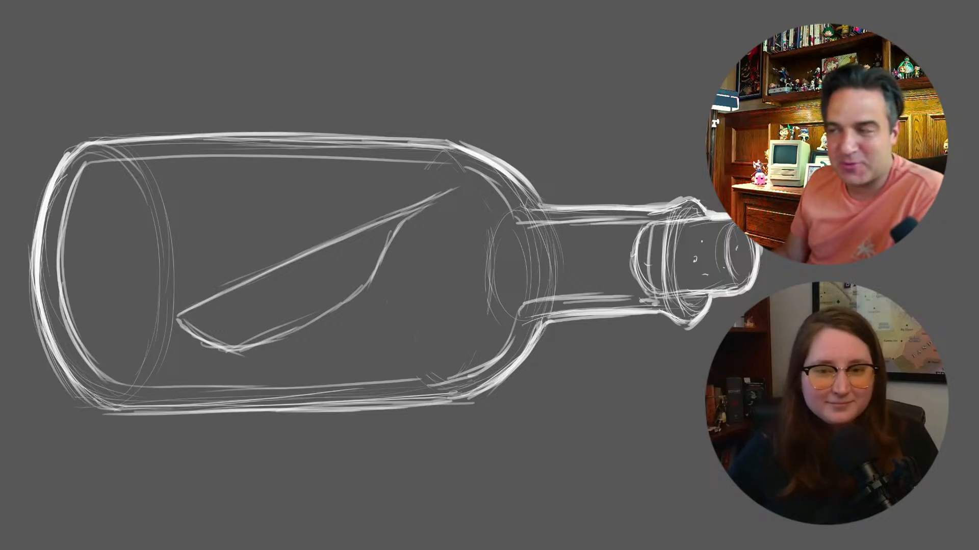
Thicken the hull's stern curve and the keel line up to the bow
mouse_move(179, 319)
mouse_down()
mouse_move(248, 347)
mouse_move(231, 349)
mouse_move(323, 315)
mouse_up()
drag(232, 356, 344, 303)
drag(262, 339, 362, 288)
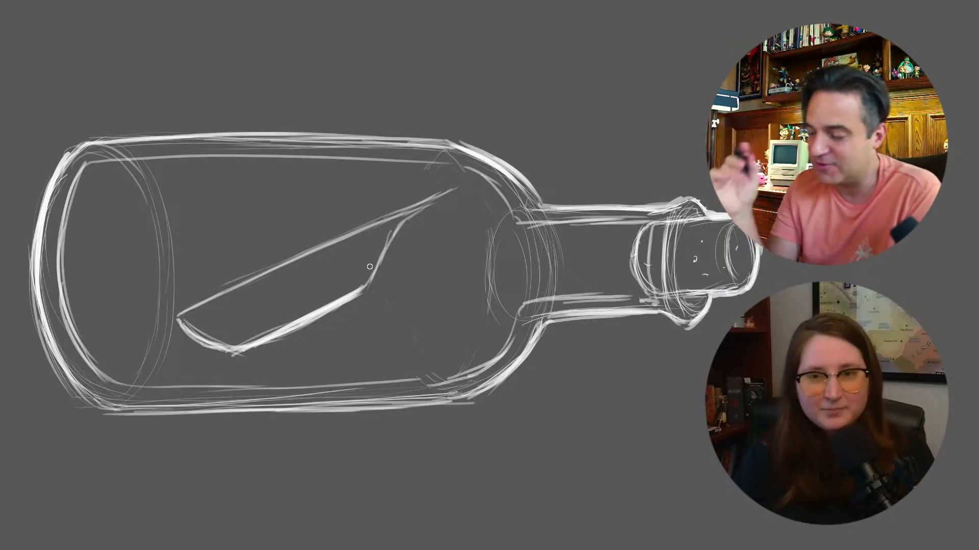
Draw a slanted mast rising toward the bottle's base from the middle of the deck, redoing the first line and thickening the new one
drag(226, 176, 261, 244)
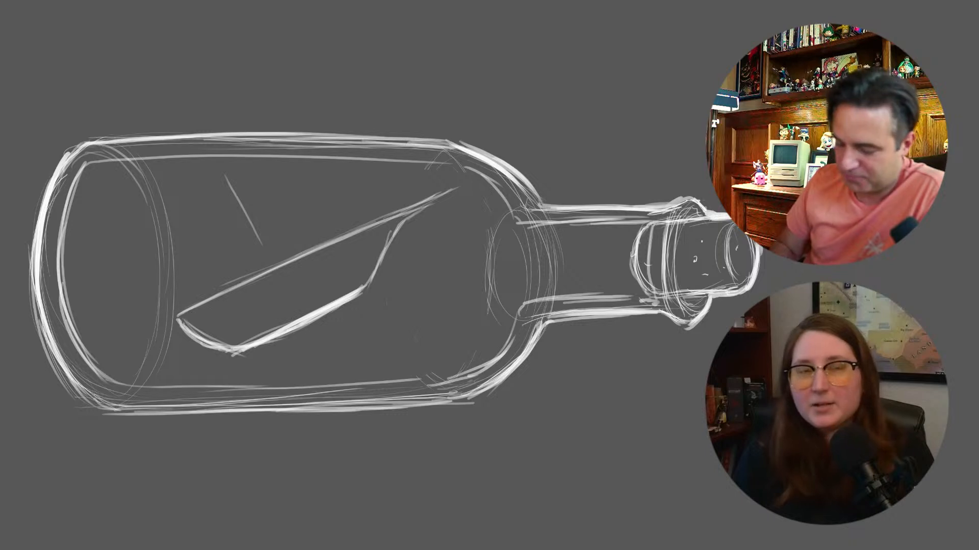
key(ctrl+z)
drag(196, 202, 263, 253)
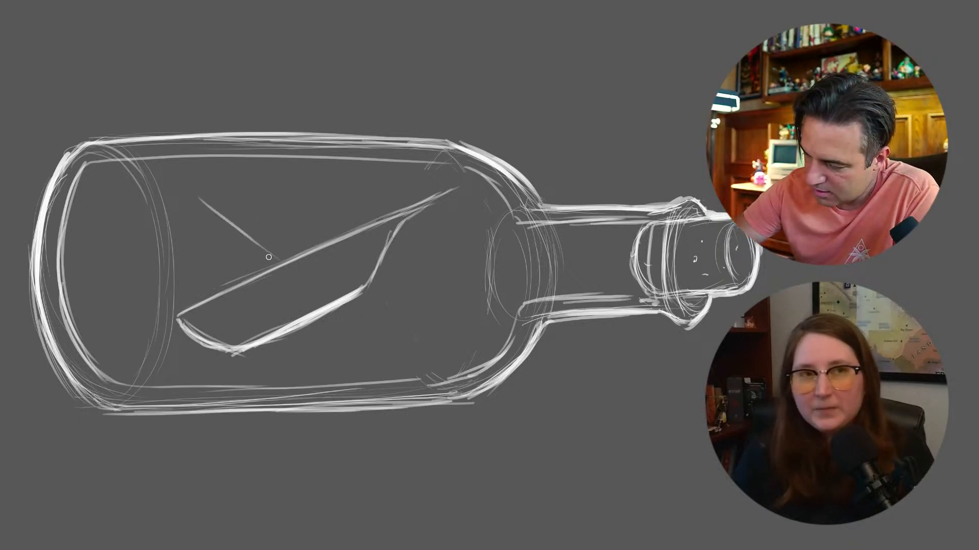
drag(188, 197, 268, 259)
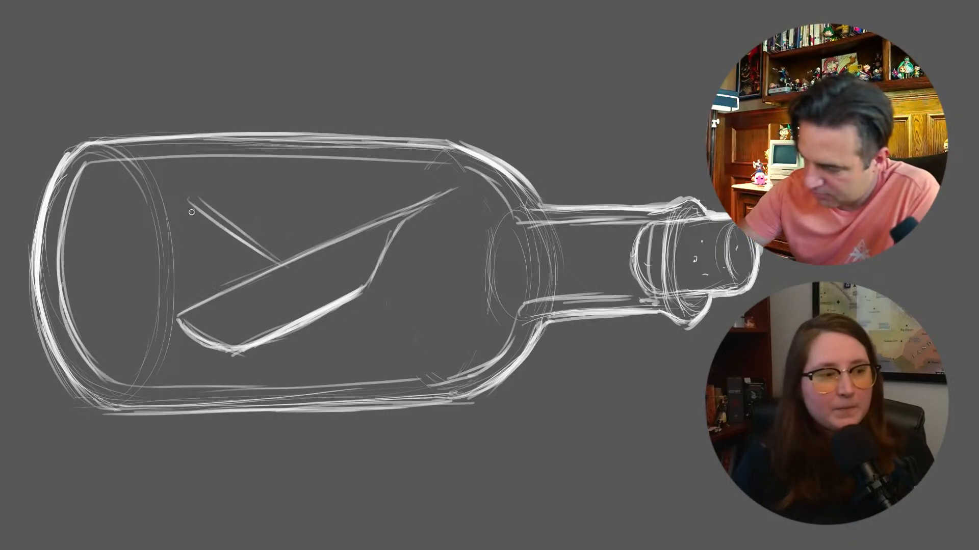
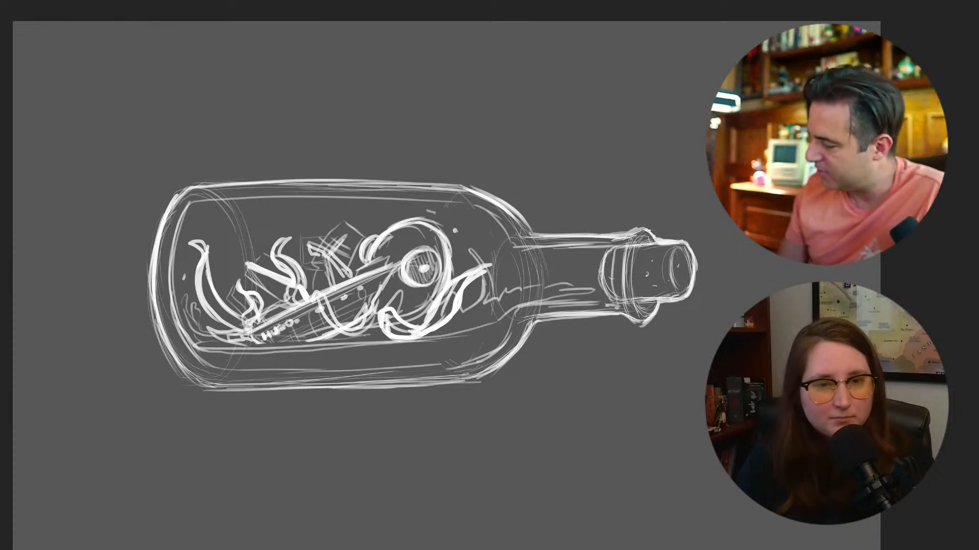
Sketch a two-tier display stand beneath the bottle, with a raised upper cradle, vertical supports and a wider flat base
mouse_move(252, 369)
mouse_down()
mouse_move(419, 351)
mouse_move(237, 365)
mouse_move(236, 374)
mouse_move(271, 404)
mouse_move(261, 402)
mouse_move(398, 393)
mouse_up()
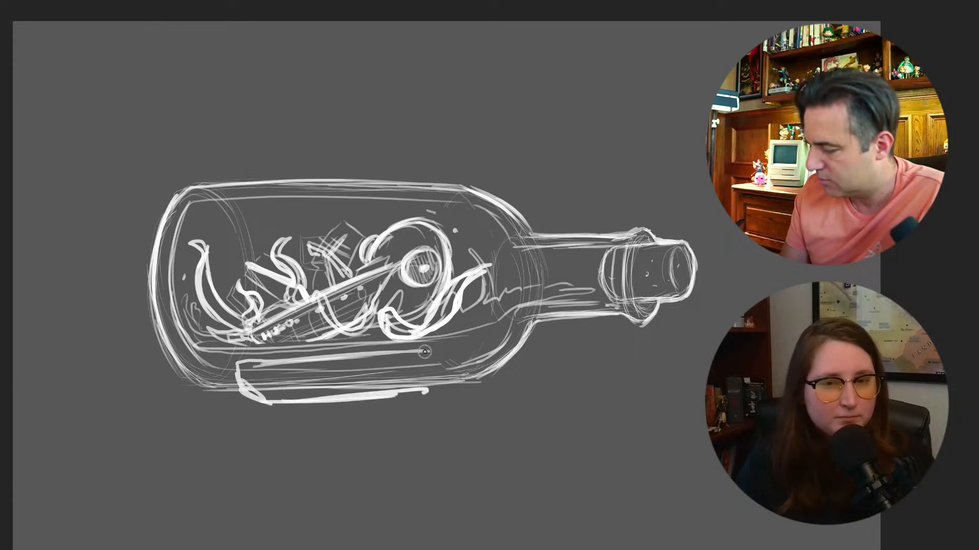
mouse_move(430, 353)
mouse_down()
mouse_move(439, 386)
mouse_move(260, 406)
mouse_move(238, 386)
mouse_move(258, 435)
mouse_move(406, 425)
mouse_up()
drag(265, 433, 429, 431)
drag(272, 433, 433, 426)
mouse_move(434, 399)
mouse_down()
mouse_move(440, 393)
mouse_move(436, 428)
mouse_move(261, 441)
mouse_up()
mouse_move(257, 424)
mouse_down()
mouse_move(234, 442)
mouse_move(283, 426)
mouse_move(429, 416)
mouse_move(259, 428)
mouse_up()
mouse_move(252, 427)
mouse_down()
mouse_move(229, 444)
mouse_move(425, 432)
mouse_up()
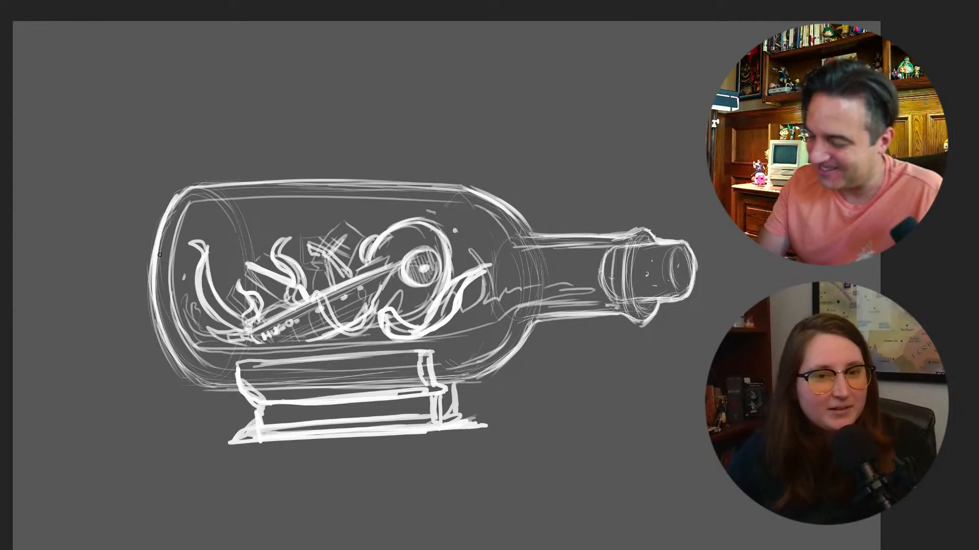
Toggle the active layer's visibility on and off to compare the sketch with and without it
key(ctrl+comma)
key(ctrl+comma)
key(ctrl+comma)
key(ctrl+comma)
key(ctrl+comma)
key(ctrl+comma)
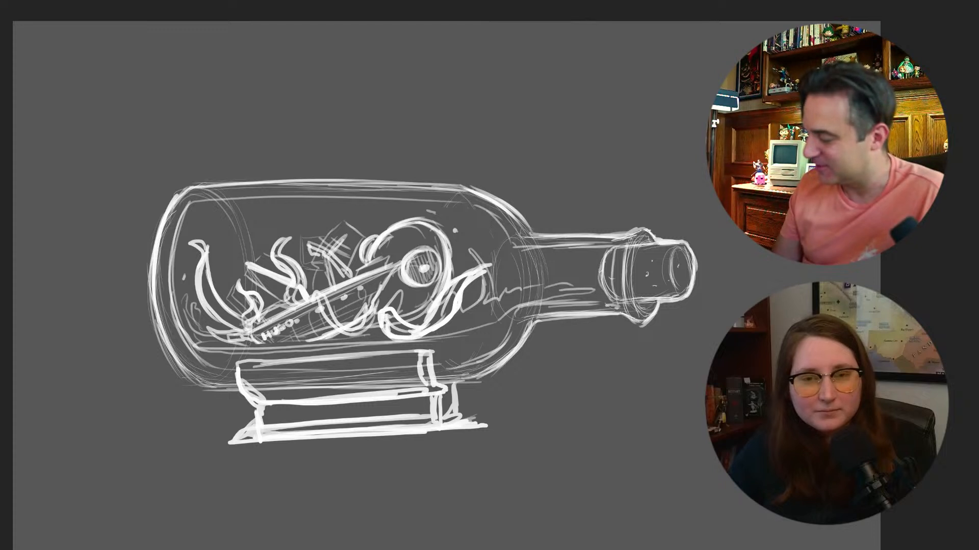
key(ctrl+comma)
key(ctrl+comma)
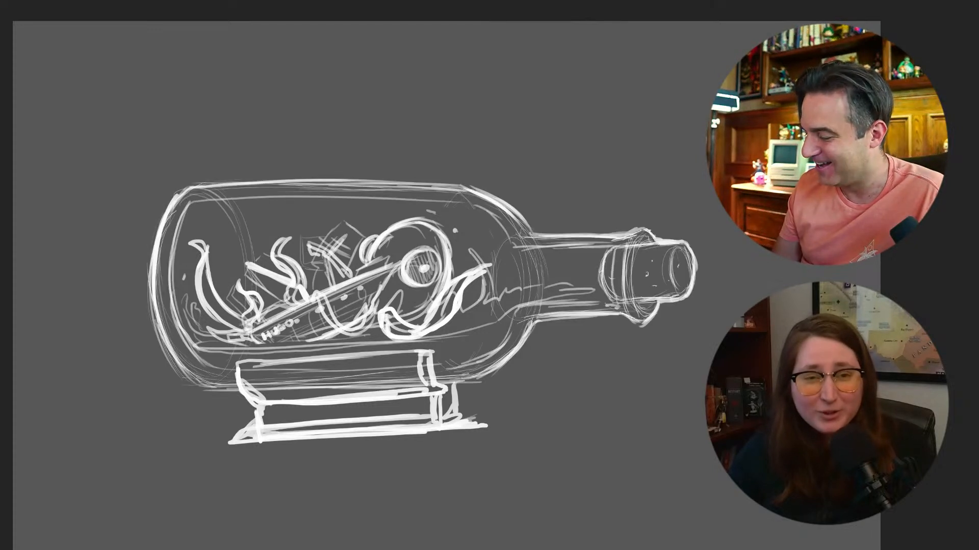
Strengthen the bottle's outline along its upper edge and around the rounded base end
mouse_move(178, 198)
mouse_down()
mouse_move(185, 184)
mouse_move(448, 176)
mouse_up()
drag(207, 188, 463, 180)
drag(284, 182, 461, 186)
mouse_move(181, 193)
mouse_down()
mouse_move(147, 301)
mouse_move(175, 360)
mouse_up()
drag(154, 321, 206, 385)
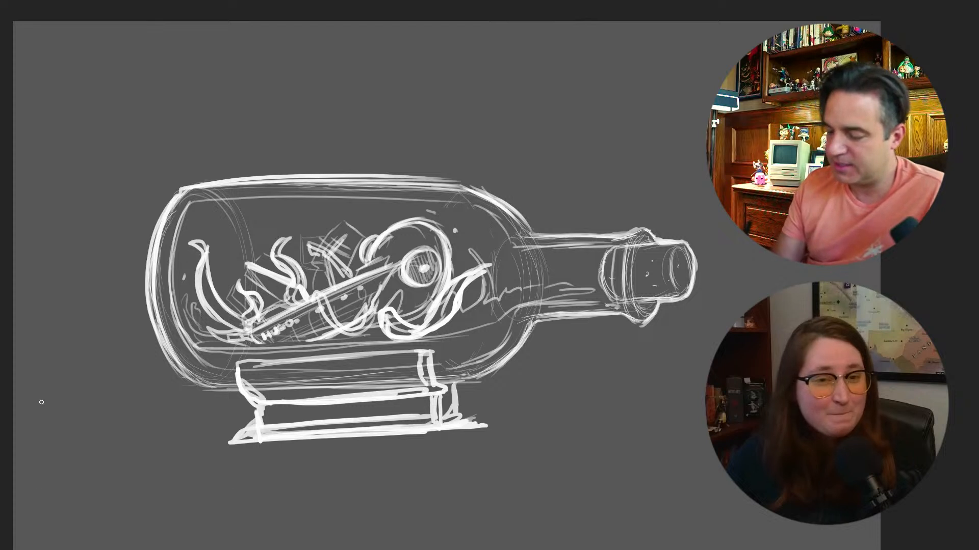
right_click(337, 411)
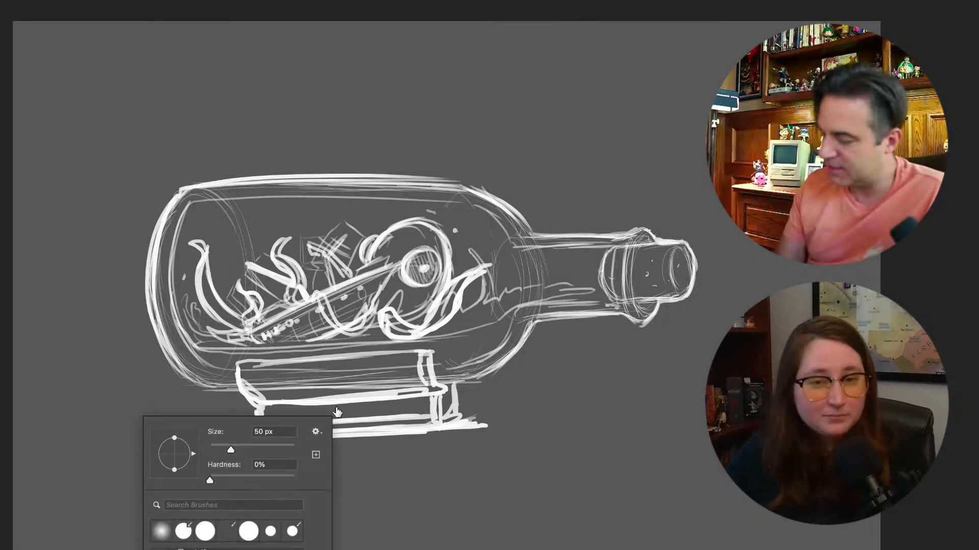
drag(282, 443, 291, 444)
mouse_move(208, 380)
mouse_down()
mouse_move(160, 360)
mouse_move(120, 247)
mouse_move(125, 204)
mouse_up()
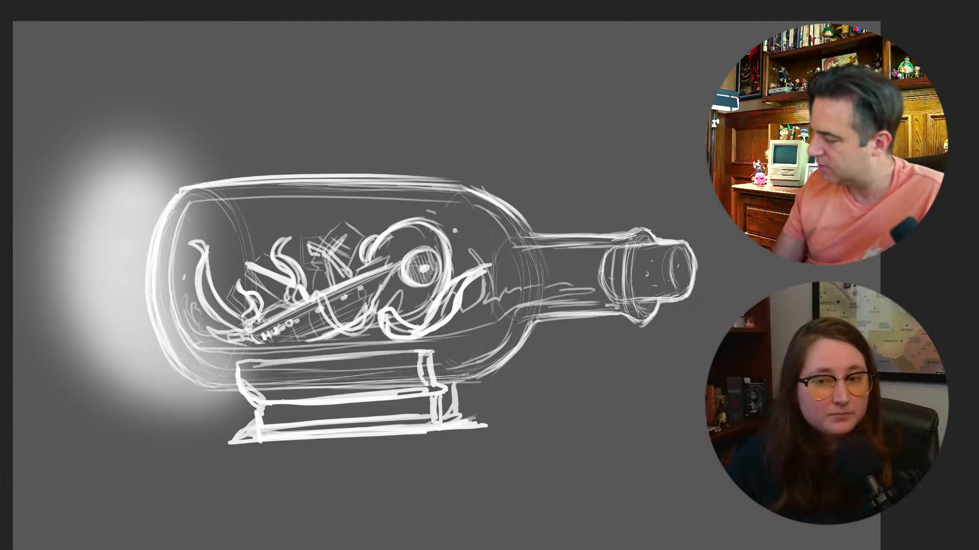
key(5)
key(3)
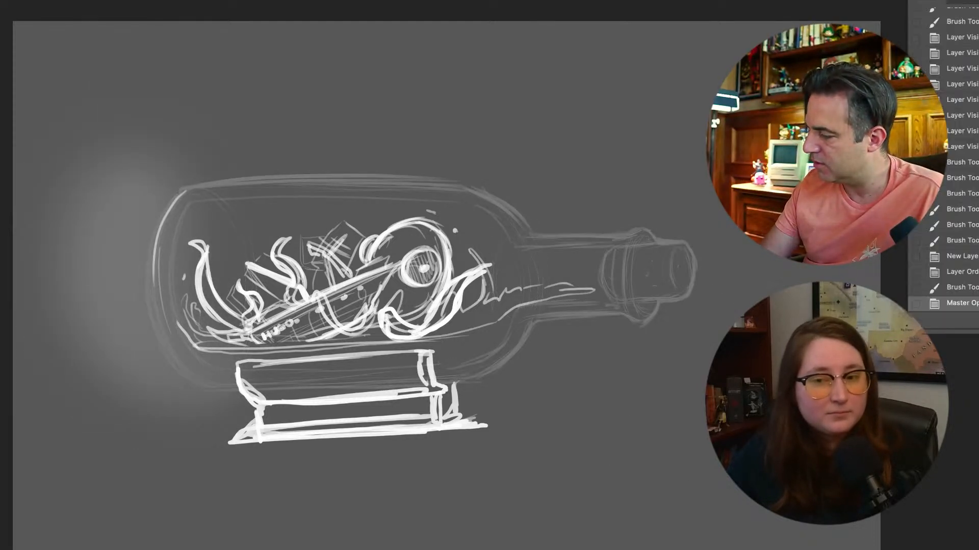
click(963, 288)
click(963, 272)
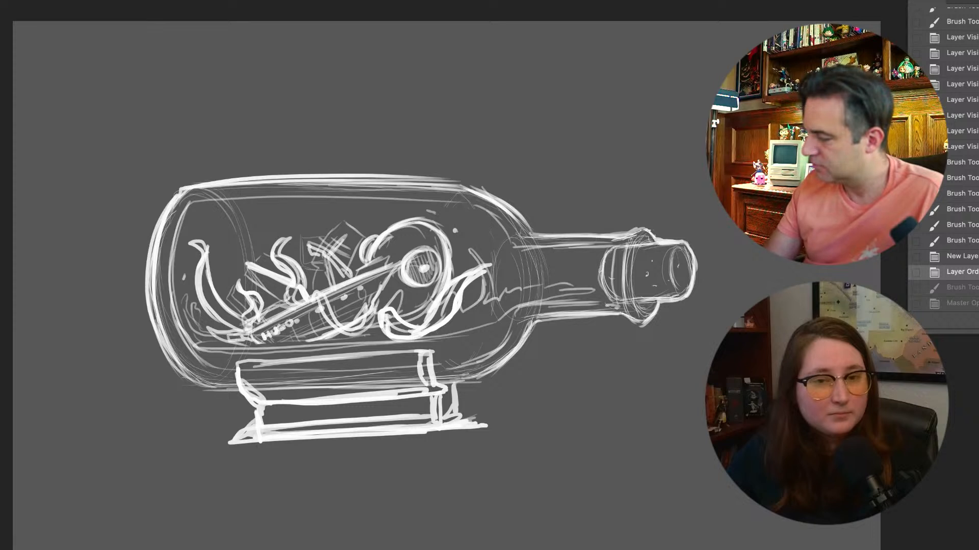
Add a new layer and paint a soft glow outside the bottle's rounded base end with a soft brush
key(alt+shift+super+n)
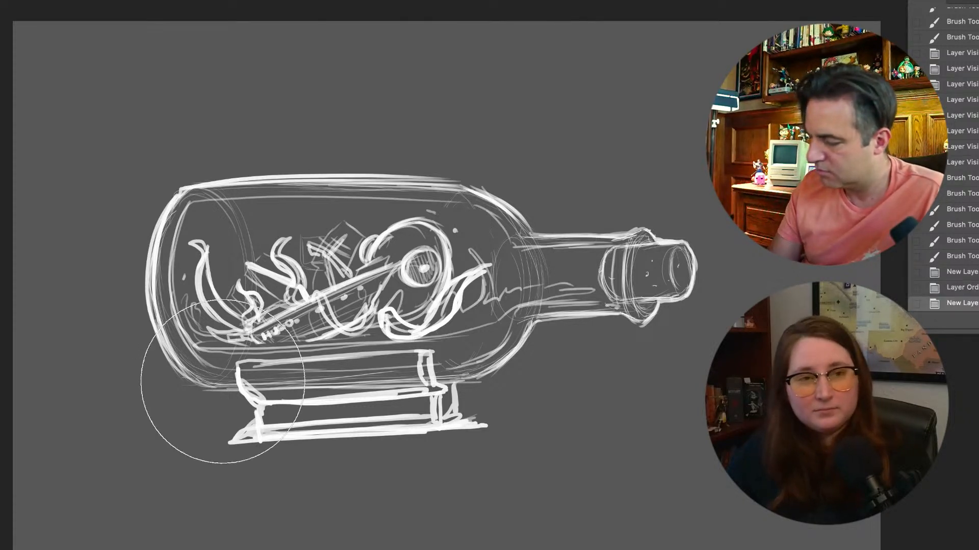
right_click(223, 403)
drag(342, 431, 357, 432)
click(197, 381)
right_click(227, 380)
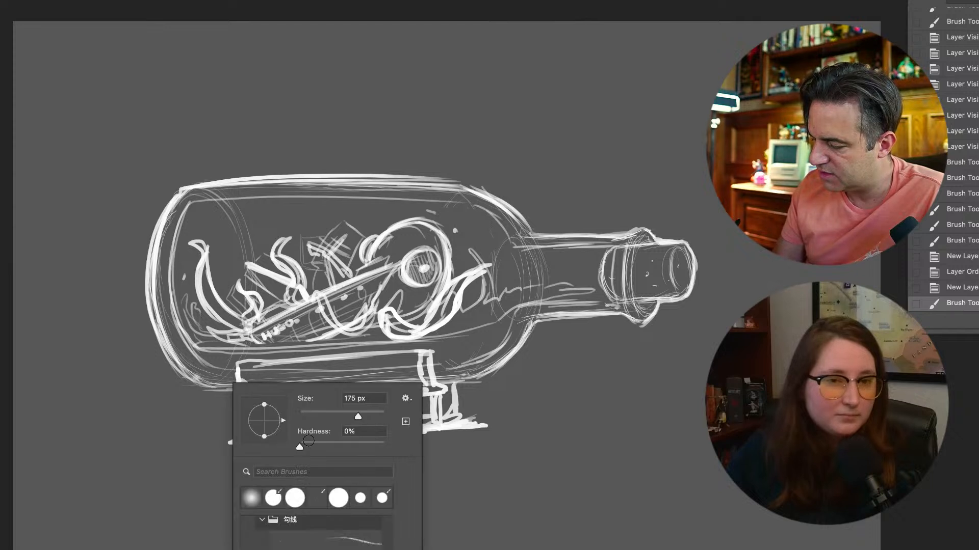
click(376, 415)
click(210, 391)
mouse_move(210, 391)
mouse_down()
mouse_move(175, 383)
mouse_move(134, 303)
mouse_move(155, 358)
mouse_move(146, 307)
mouse_move(170, 375)
mouse_up()
drag(112, 282, 157, 373)
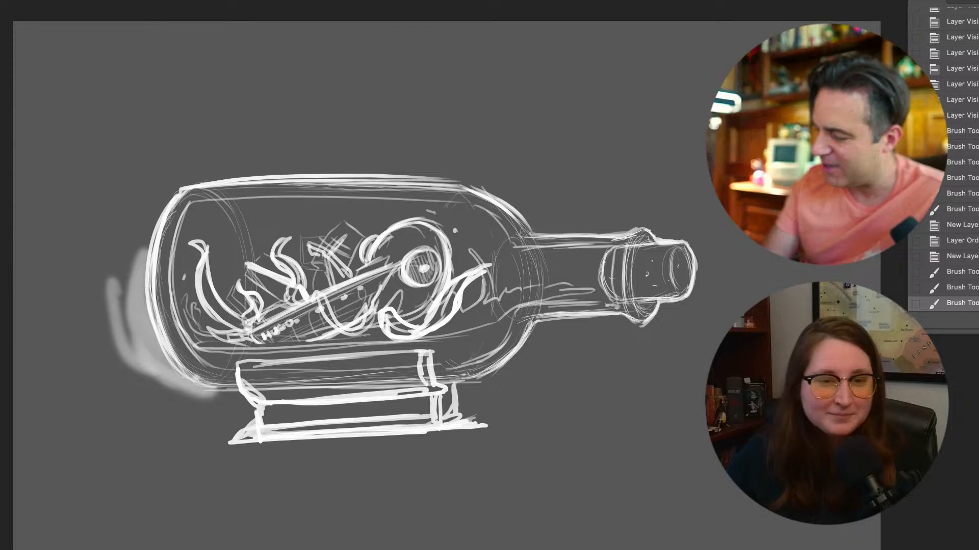
Extend the glow around the base end and lower shoulder, and add a soft highlight inside near the bottle's upper edge
mouse_move(120, 269)
mouse_down()
mouse_move(127, 234)
mouse_move(134, 325)
mouse_move(138, 270)
mouse_up()
mouse_move(140, 285)
mouse_down()
mouse_move(205, 398)
mouse_move(293, 390)
mouse_up()
drag(200, 392, 277, 389)
mouse_move(194, 357)
mouse_down()
mouse_move(236, 348)
mouse_move(223, 367)
mouse_move(200, 341)
mouse_up()
mouse_move(225, 214)
mouse_down()
mouse_move(285, 212)
mouse_move(262, 216)
mouse_up()
mouse_move(526, 353)
mouse_down()
mouse_move(492, 371)
mouse_move(496, 382)
mouse_move(518, 334)
mouse_up()
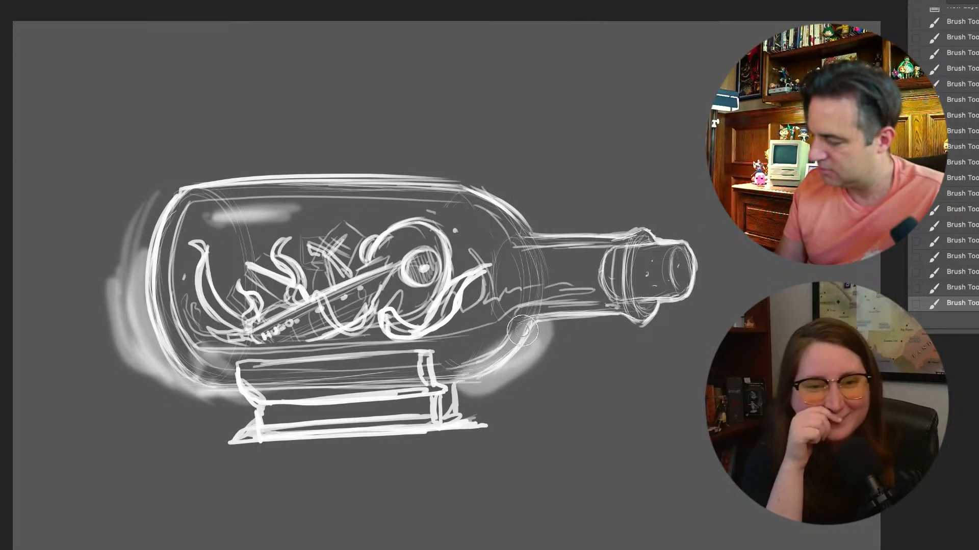
Paint outer halo strokes beyond the base end and above the bottle, and set the layer's opacity to 53%
drag(103, 245, 116, 347)
drag(116, 346, 99, 232)
drag(122, 194, 117, 393)
mouse_move(232, 162)
mouse_down()
mouse_move(374, 148)
mouse_move(509, 151)
mouse_up()
mouse_move(535, 178)
mouse_down()
mouse_move(544, 202)
mouse_move(441, 152)
mouse_up()
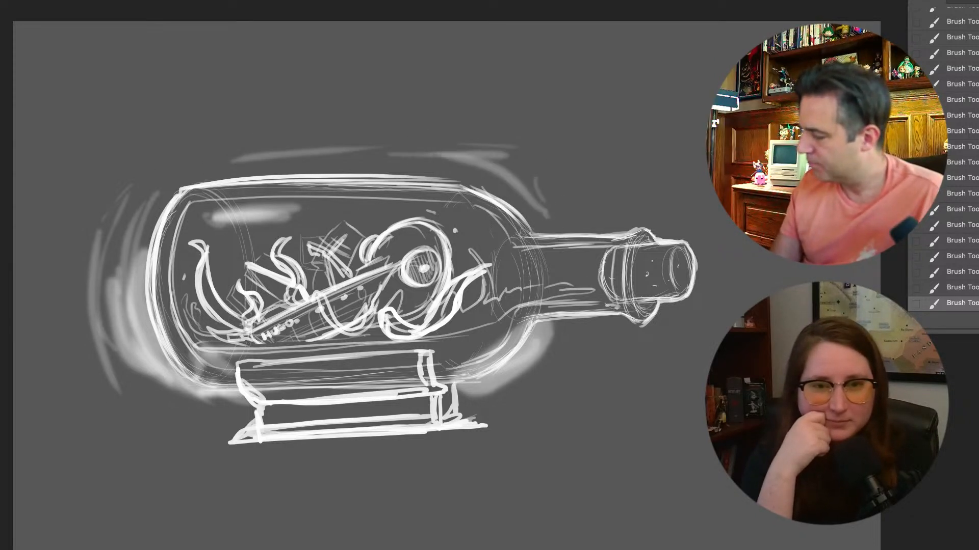
key(5)
key(3)
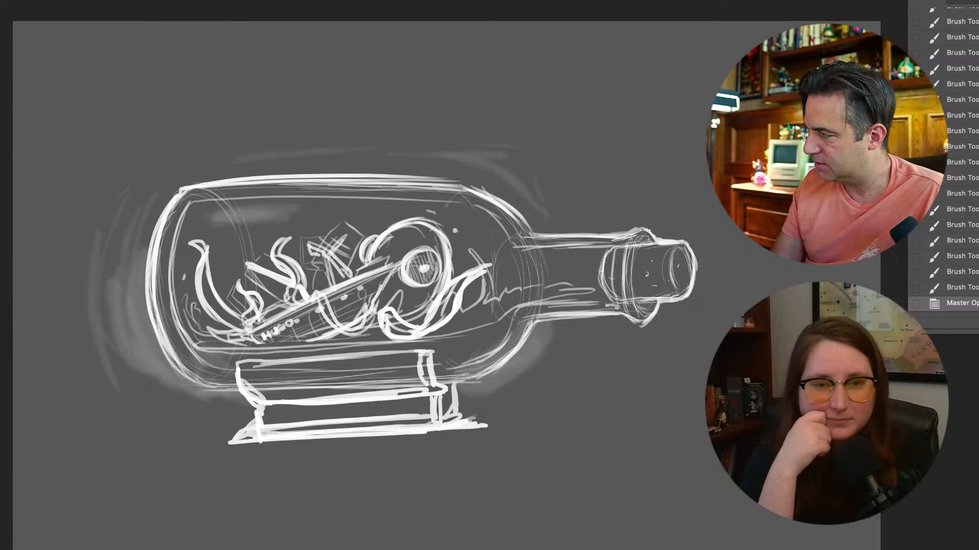
Add soft light inside the bottle and across the upper part of the stand, and glow beneath the neck and lower shoulder
mouse_move(553, 286)
mouse_down()
mouse_move(572, 284)
mouse_move(531, 278)
mouse_up()
mouse_move(192, 216)
mouse_down()
mouse_move(202, 323)
mouse_move(182, 301)
mouse_move(204, 234)
mouse_move(219, 309)
mouse_move(231, 266)
mouse_up()
drag(246, 364, 404, 364)
mouse_move(291, 389)
mouse_down()
mouse_move(340, 383)
mouse_move(259, 390)
mouse_up()
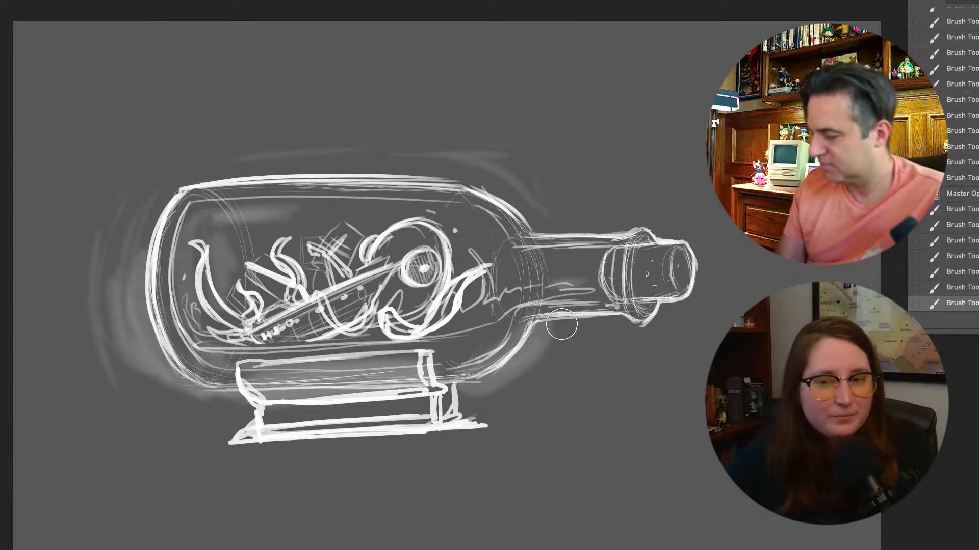
drag(550, 324, 628, 325)
drag(541, 340, 455, 383)
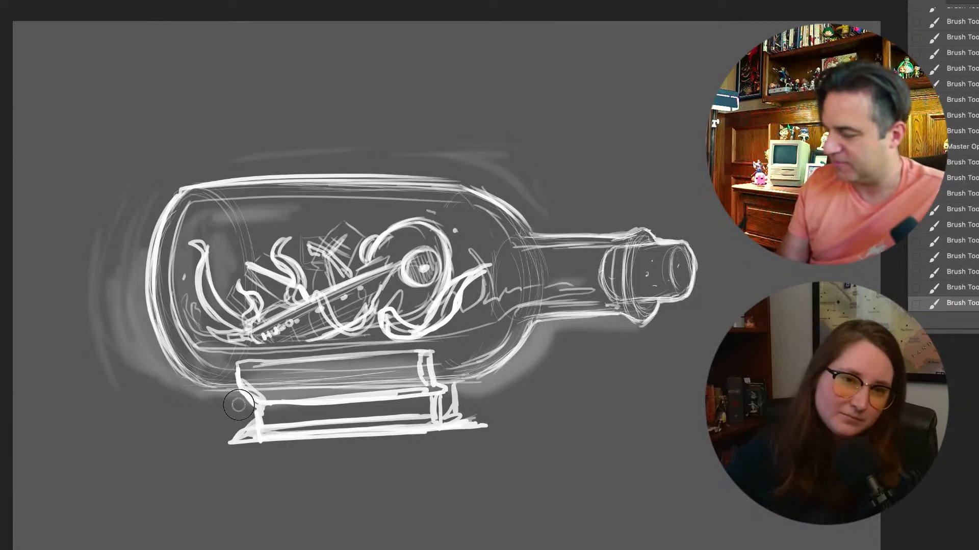
Widen the halo around the base end, above the bottle and around the shoulder with further soft strokes
drag(239, 405, 109, 329)
drag(95, 239, 100, 326)
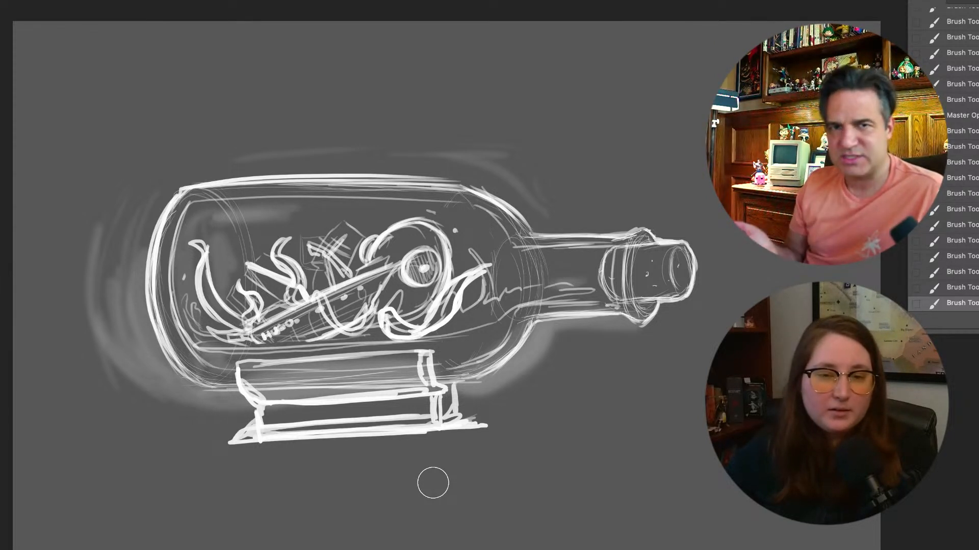
mouse_move(150, 177)
mouse_down()
mouse_move(166, 159)
mouse_move(293, 141)
mouse_up()
mouse_move(316, 140)
mouse_down()
mouse_move(525, 133)
mouse_move(543, 191)
mouse_up()
drag(525, 158, 568, 219)
drag(82, 326, 197, 431)
click(211, 422)
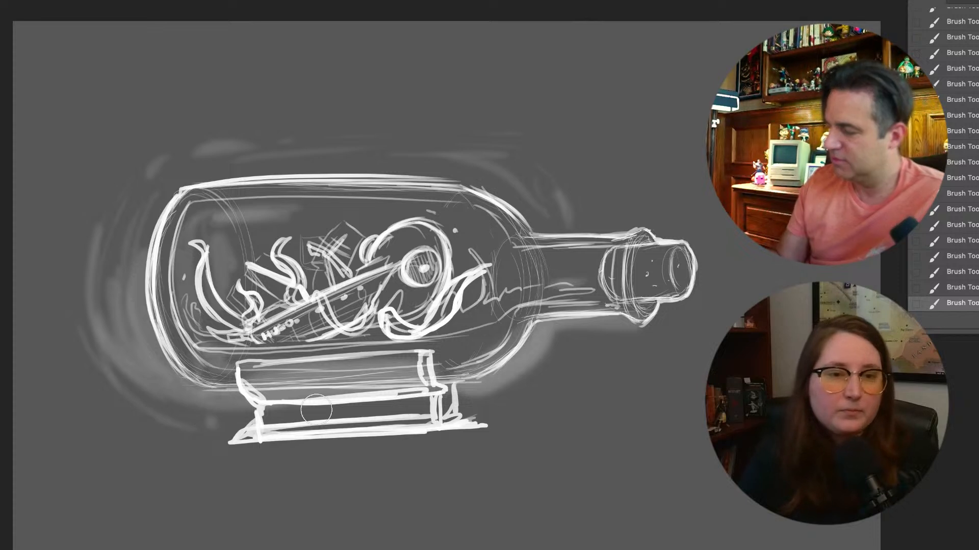
drag(474, 403, 553, 389)
drag(574, 352, 543, 404)
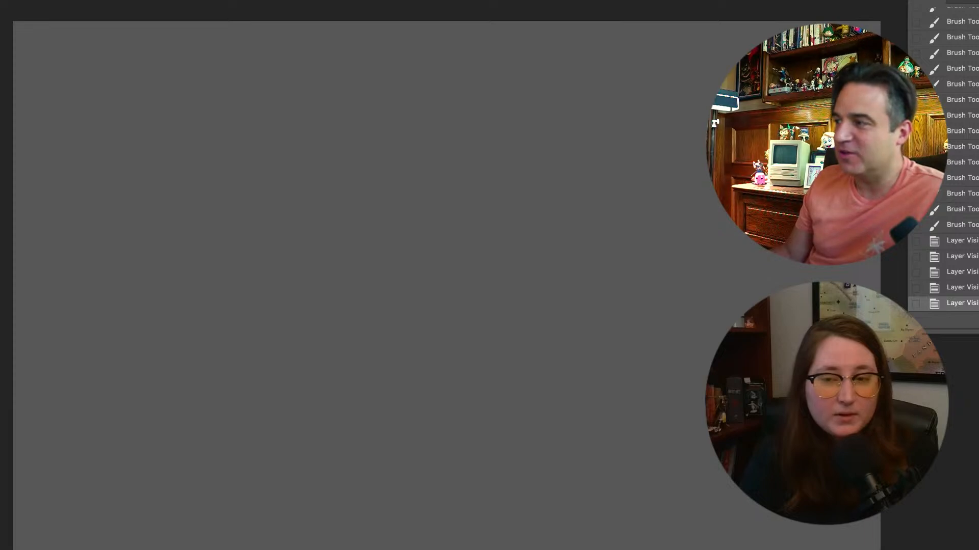
Add a new layer and switch to a hard brush at 20 px
key(alt+shift+super+n)
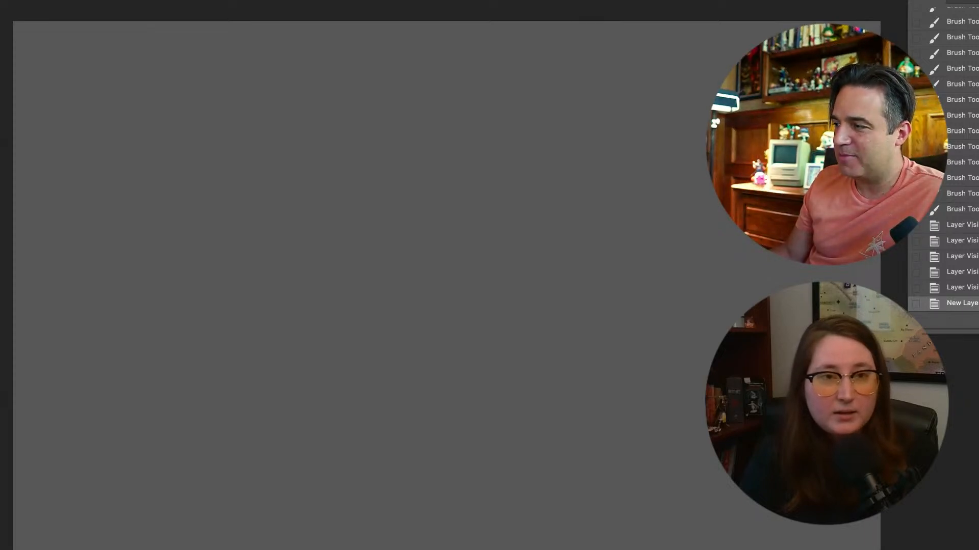
key(super+plus)
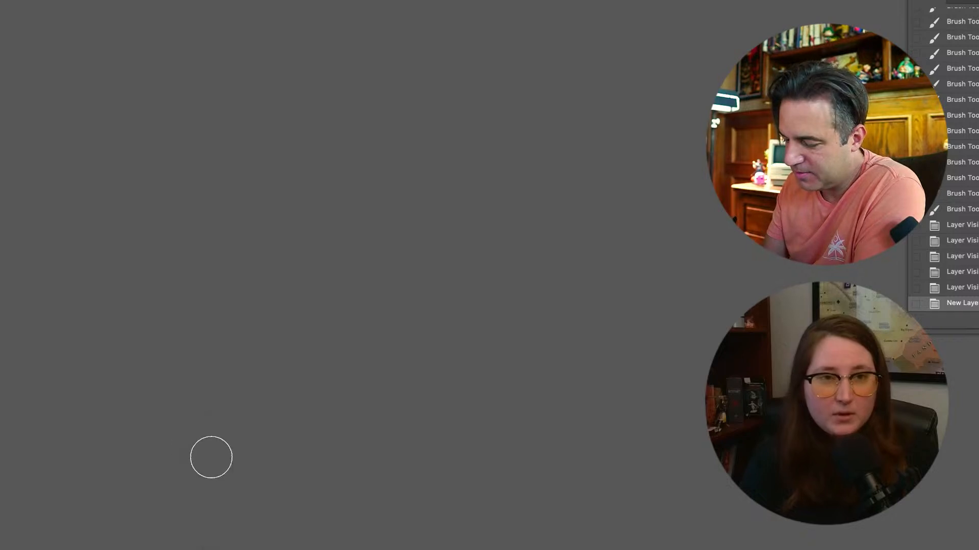
right_click(209, 456)
click(311, 531)
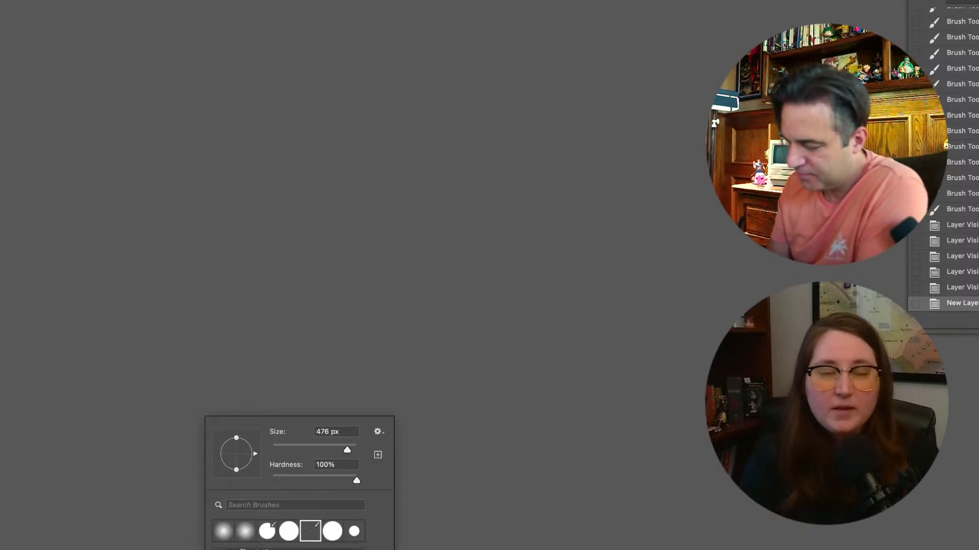
click(337, 432)
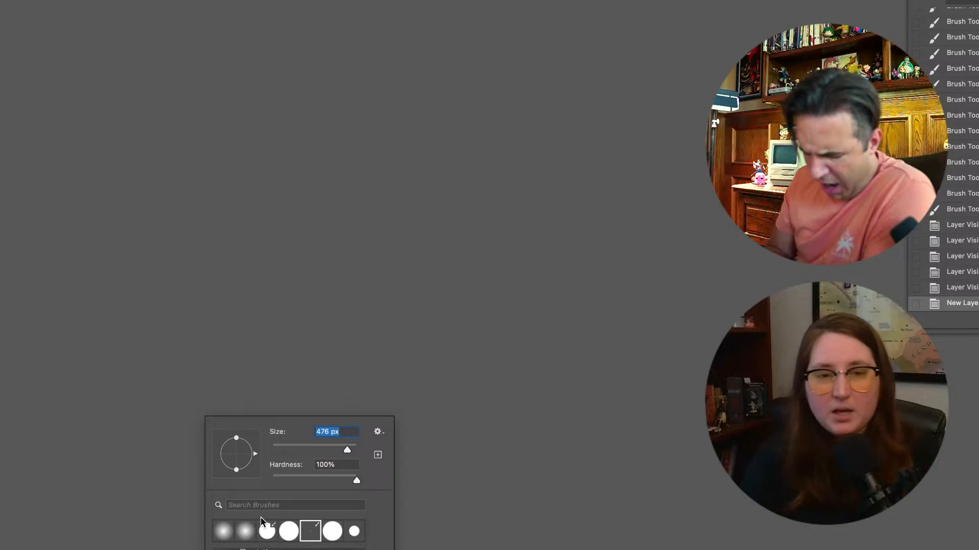
text(20)
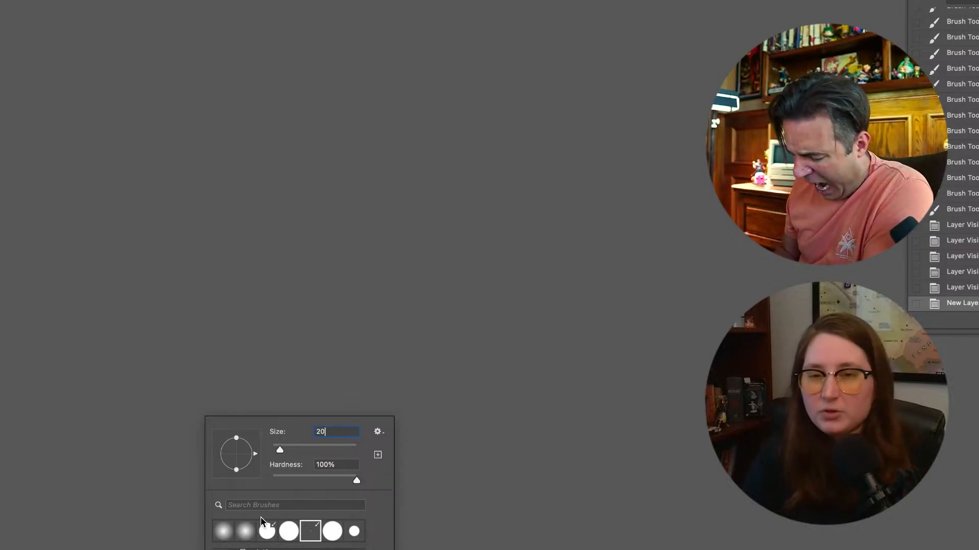
key(Return)
Sketch a short vertical edge at the lower left, and a long slanted edge rising from its upper end toward the right
mouse_move(154, 485)
mouse_down()
mouse_move(151, 446)
mouse_move(153, 476)
mouse_up()
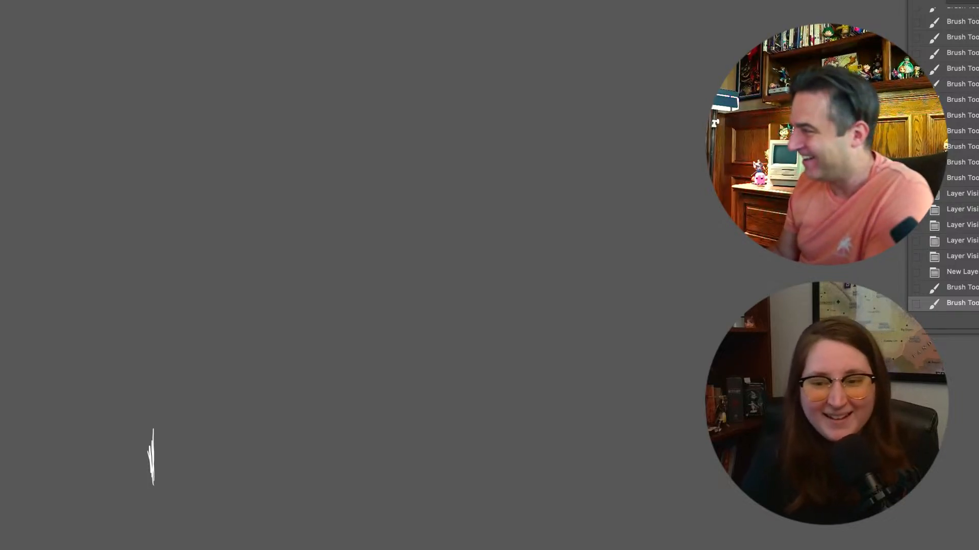
drag(149, 429, 184, 377)
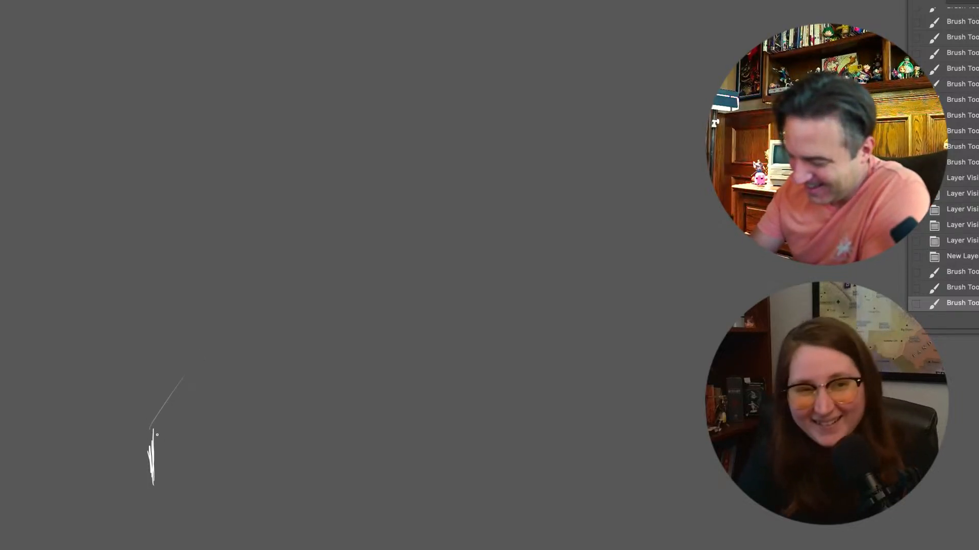
mouse_move(154, 419)
mouse_down()
mouse_move(192, 368)
mouse_move(174, 380)
mouse_move(354, 174)
mouse_up()
drag(199, 359, 435, 107)
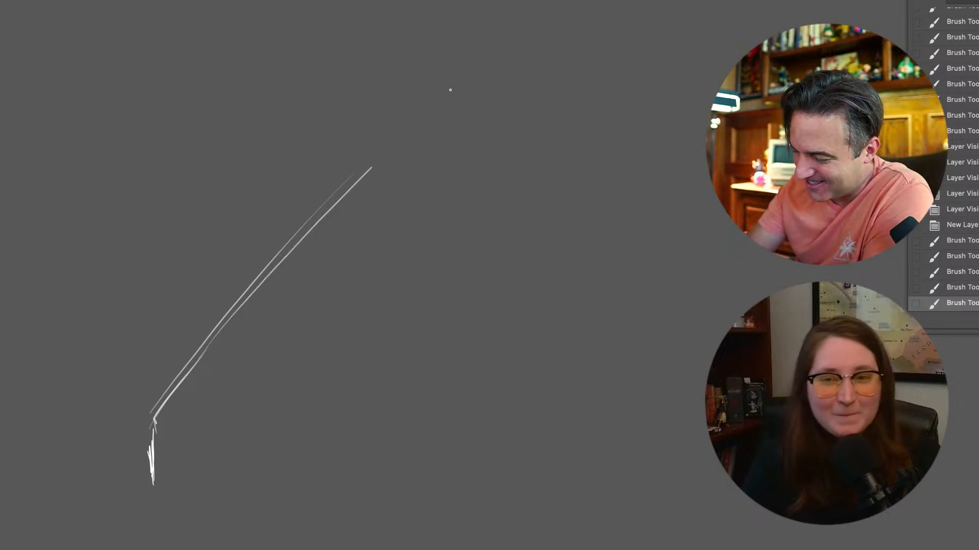
mouse_move(345, 196)
mouse_down()
mouse_move(372, 178)
mouse_move(209, 378)
mouse_up()
drag(239, 323, 155, 491)
drag(154, 457, 157, 519)
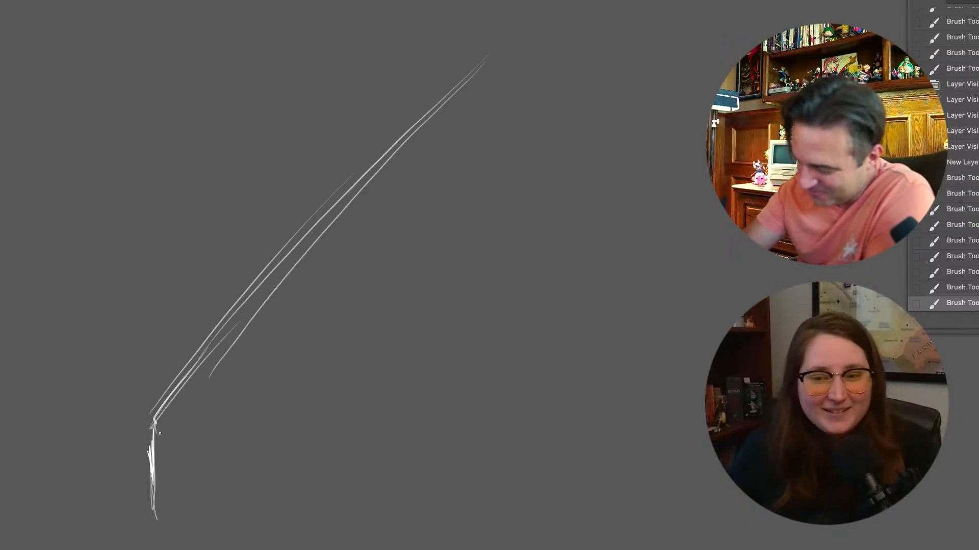
Draw the front base edge of the pyramid shape and extend its left slope up to a peak
drag(168, 422, 614, 515)
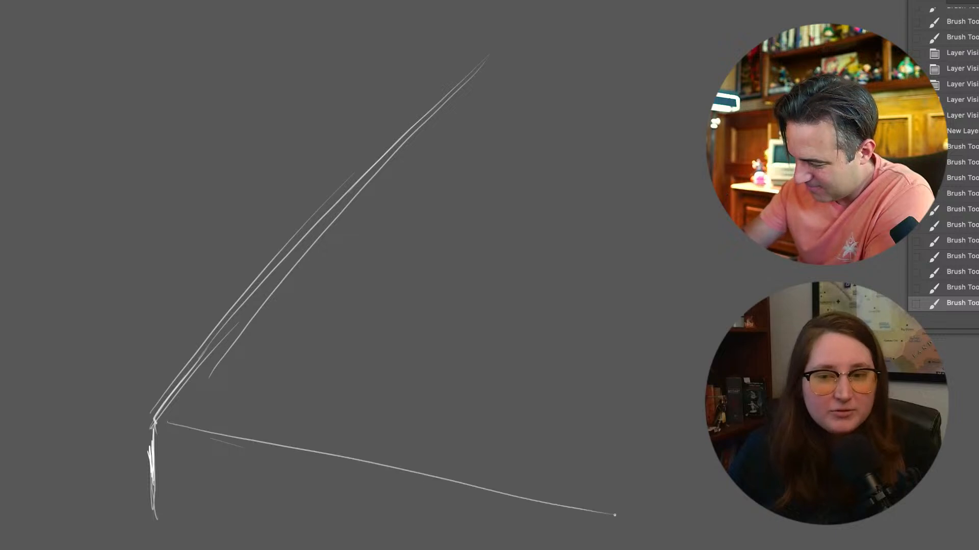
mouse_move(154, 419)
mouse_down()
mouse_move(495, 22)
mouse_move(530, 6)
mouse_move(500, 10)
mouse_move(520, 5)
mouse_move(539, 94)
mouse_up()
drag(518, 47, 526, 98)
drag(521, 64, 528, 110)
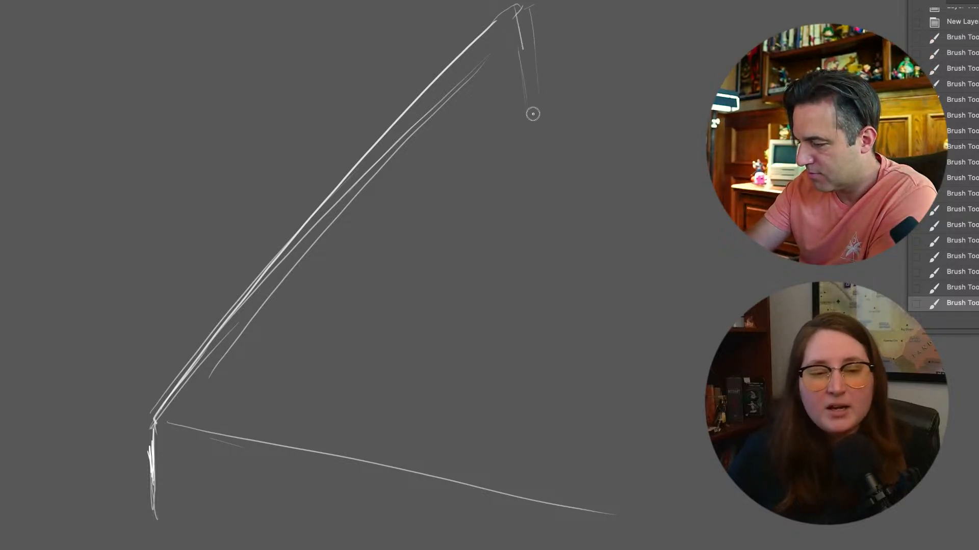
Draw the pyramid's front corner edge from the peak down to the base, and the right slope descending from the peak
drag(515, 8, 572, 360)
drag(550, 216, 599, 528)
drag(530, 8, 662, 112)
drag(515, 8, 840, 277)
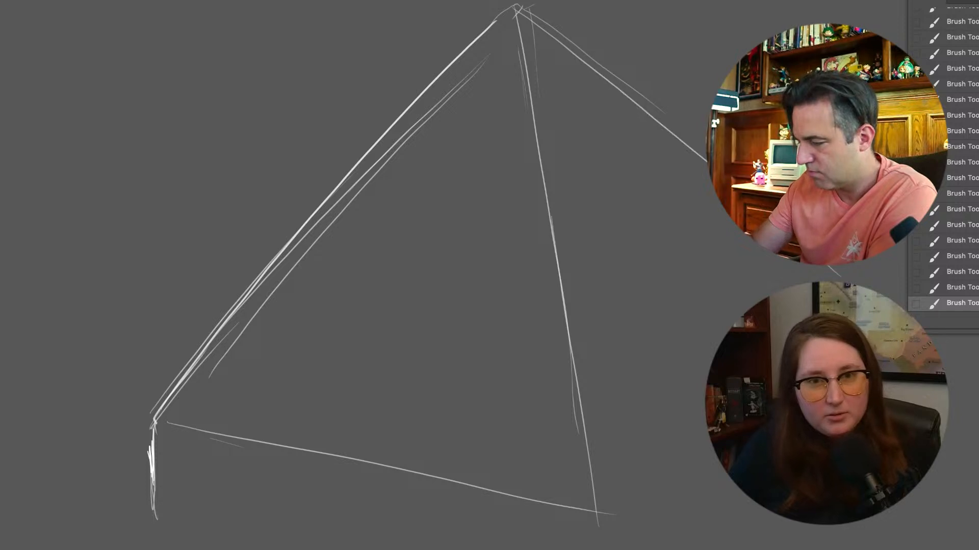
Reinforce the front base edge and right slope, and draw the second base edge receding from the front corner
drag(155, 420, 541, 521)
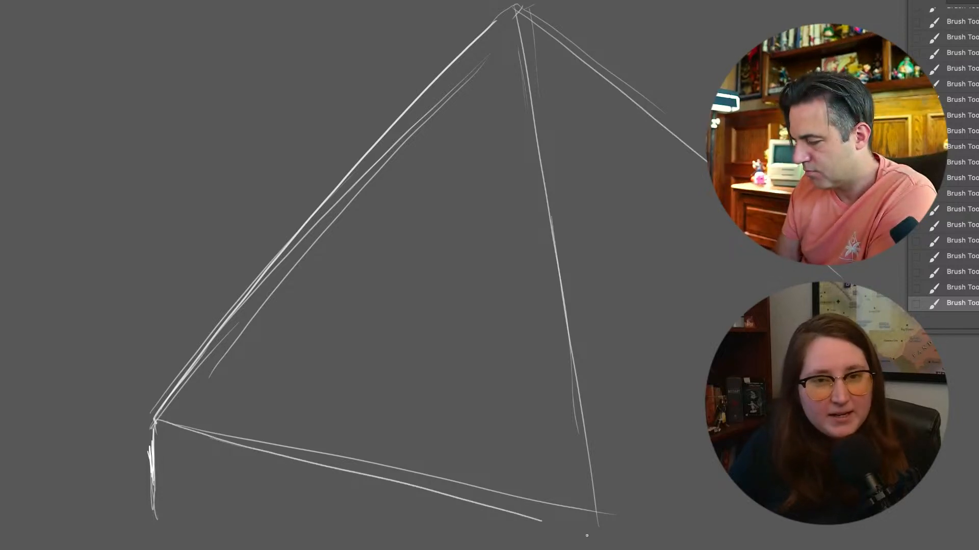
mouse_move(410, 497)
mouse_down()
mouse_move(594, 530)
mouse_move(716, 455)
mouse_up()
drag(623, 517, 714, 450)
drag(660, 499, 717, 458)
drag(525, 6, 710, 135)
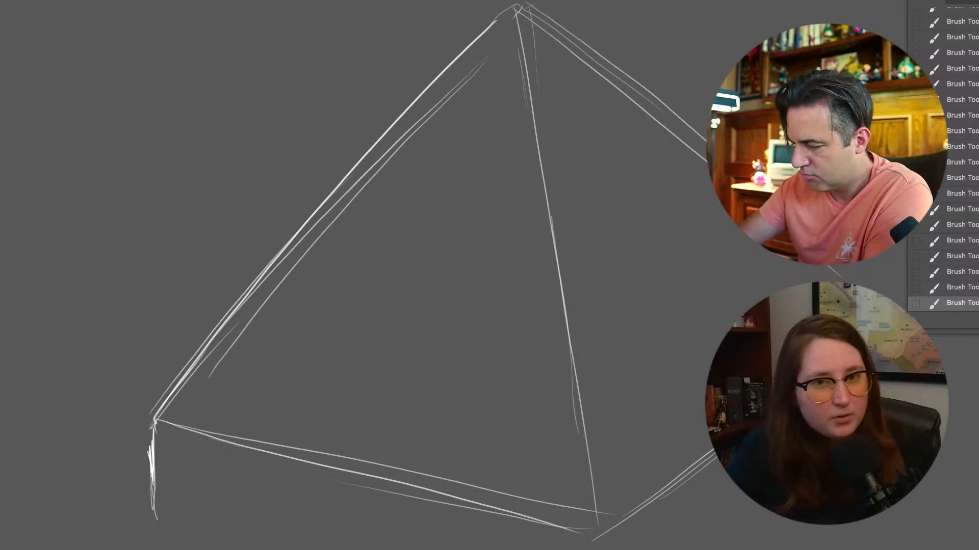
key(super+minus)
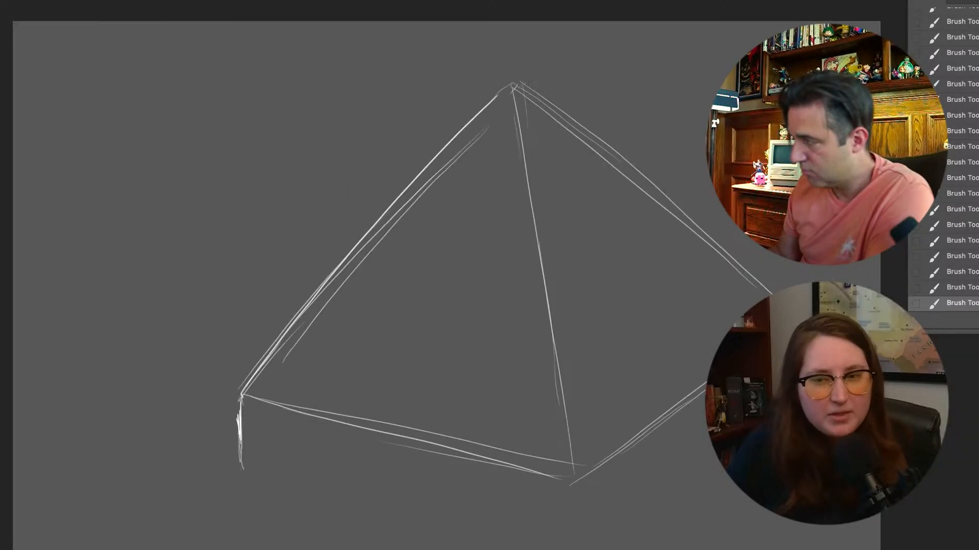
Scale the pyramid sketch down and reposition it so the whole shape sits clear within the canvas
scroll(438, 285, right, 2)
key(super+t)
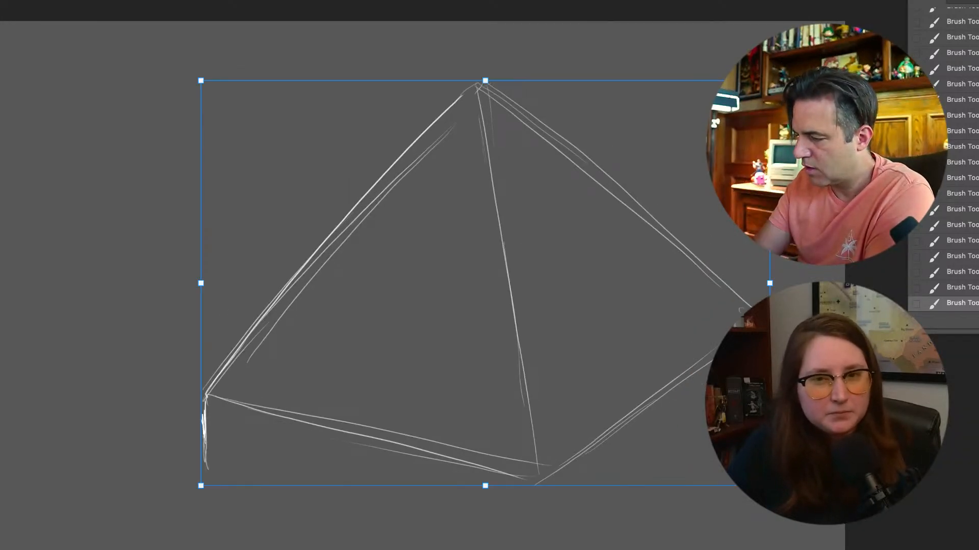
mouse_move(769, 81)
mouse_down()
mouse_move(572, 221)
mouse_move(616, 220)
mouse_up()
drag(490, 283, 515, 229)
key(Return)
key(super+plus)
Erase the stray vertical stub at the base's left corner and redraw it as a short, clean vertical edge
key(b)
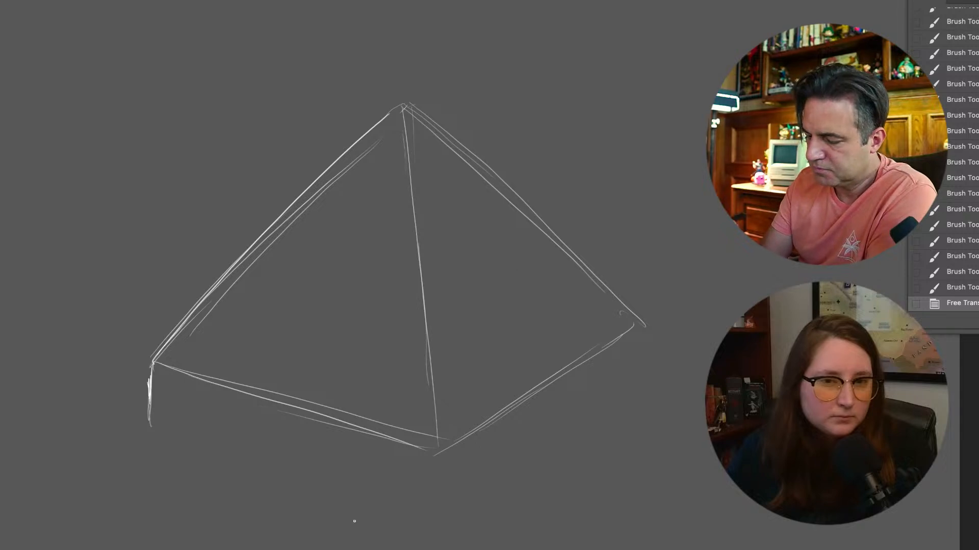
mouse_move(141, 399)
mouse_down()
mouse_move(144, 376)
mouse_move(148, 445)
mouse_up()
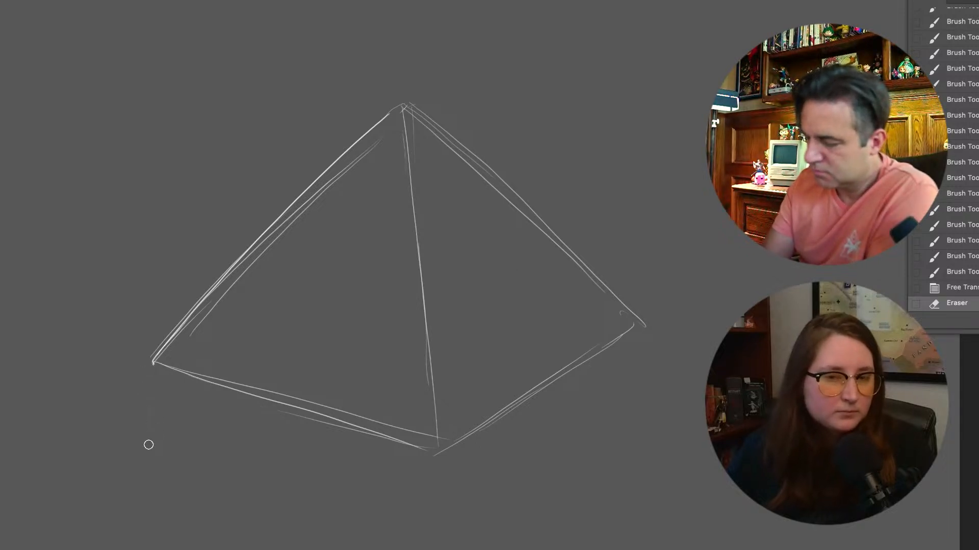
drag(153, 363, 156, 388)
drag(154, 364, 159, 398)
Draw the slab's lower front edge below the pyramid's base, running from the left corner toward the front corner
mouse_move(155, 369)
mouse_down()
mouse_move(164, 411)
mouse_move(284, 452)
mouse_up()
mouse_move(197, 421)
mouse_down()
mouse_move(331, 469)
mouse_move(427, 488)
mouse_up()
drag(249, 457, 434, 506)
mouse_move(306, 471)
mouse_down()
mouse_move(438, 510)
mouse_move(524, 451)
mouse_up()
Reinforce the pyramid's receding right base edge, and draw the slab's right vertical edge and lower right edge
drag(439, 444, 538, 387)
mouse_move(455, 430)
mouse_down()
mouse_move(636, 323)
mouse_move(642, 360)
mouse_move(501, 466)
mouse_up()
drag(652, 360, 521, 455)
drag(632, 385, 466, 492)
Draw a second line beside the pyramid's front corner edge, from the peak down to the base
drag(400, 133, 408, 349)
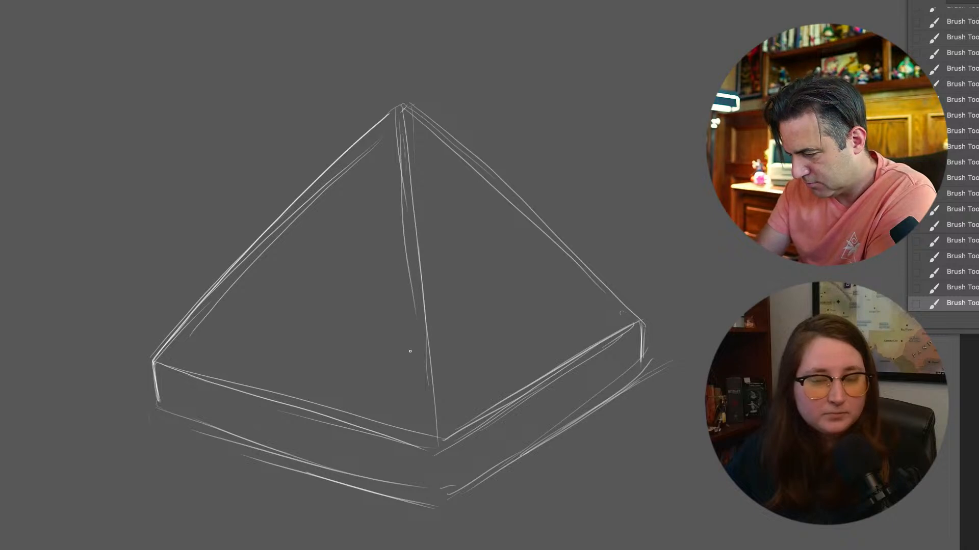
drag(403, 214, 422, 416)
drag(412, 305, 423, 414)
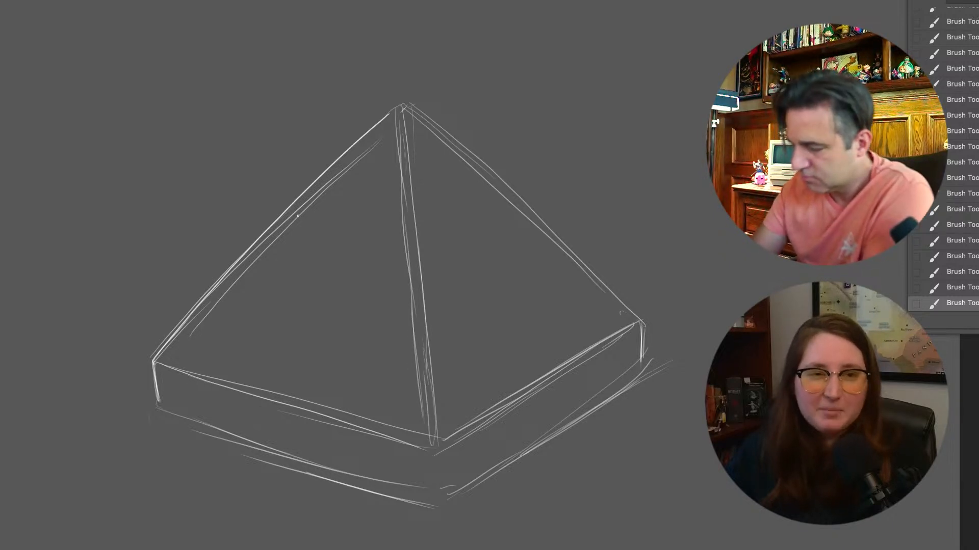
Reinforce both outer slopes of the pyramid and the slab's left corner and lower front edge
drag(153, 360, 357, 134)
mouse_move(275, 220)
mouse_down()
mouse_move(398, 101)
mouse_move(495, 170)
mouse_move(629, 308)
mouse_up()
mouse_move(570, 253)
mouse_down()
mouse_move(642, 320)
mouse_move(639, 342)
mouse_up()
mouse_move(159, 357)
mouse_down()
mouse_move(166, 395)
mouse_move(406, 485)
mouse_up()
drag(191, 426, 441, 507)
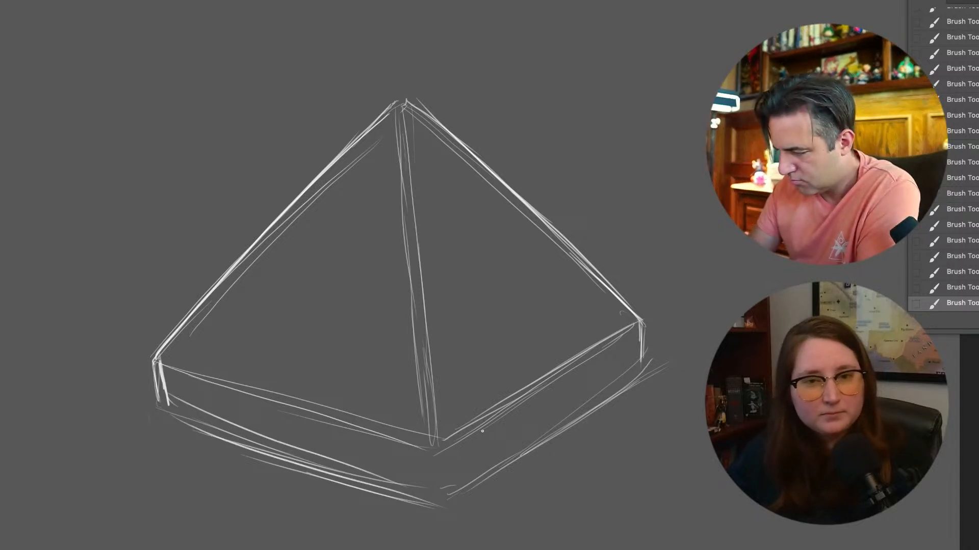
drag(386, 63, 102, 545)
drag(334, 502, 371, 498)
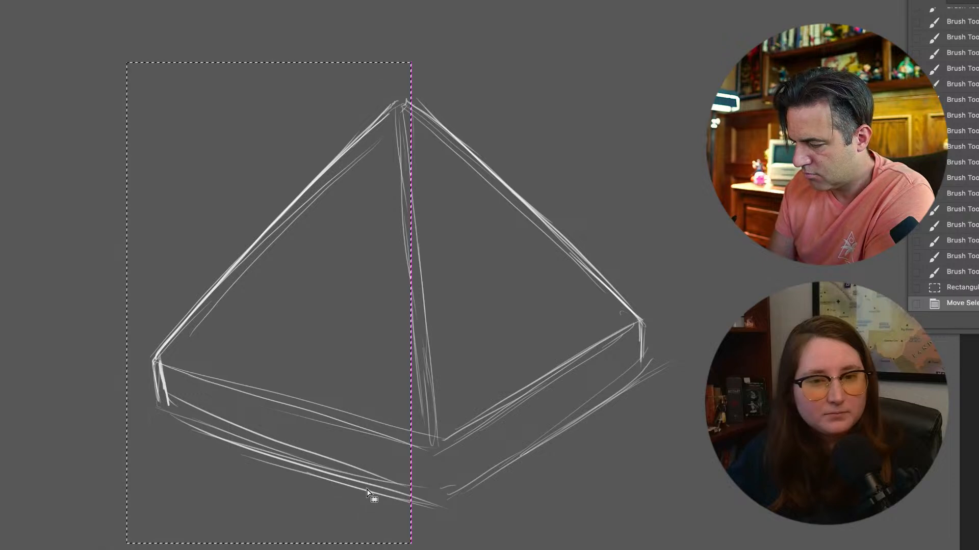
click(498, 482)
Select the pyramid's left half along its front corner edge, scale it narrower toward the center, and deselect
click(396, 125)
click(436, 515)
click(246, 526)
click(95, 419)
click(129, 246)
click(262, 106)
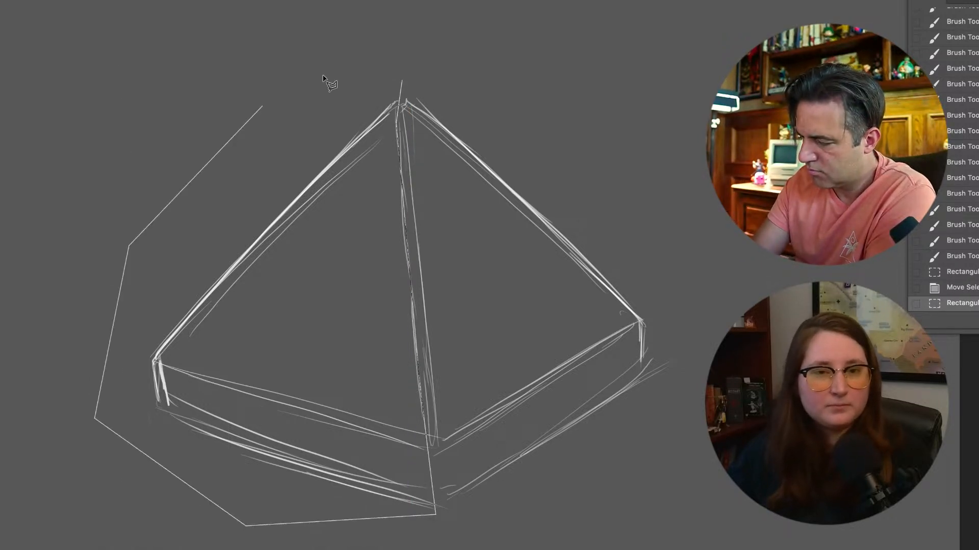
double_click(349, 73)
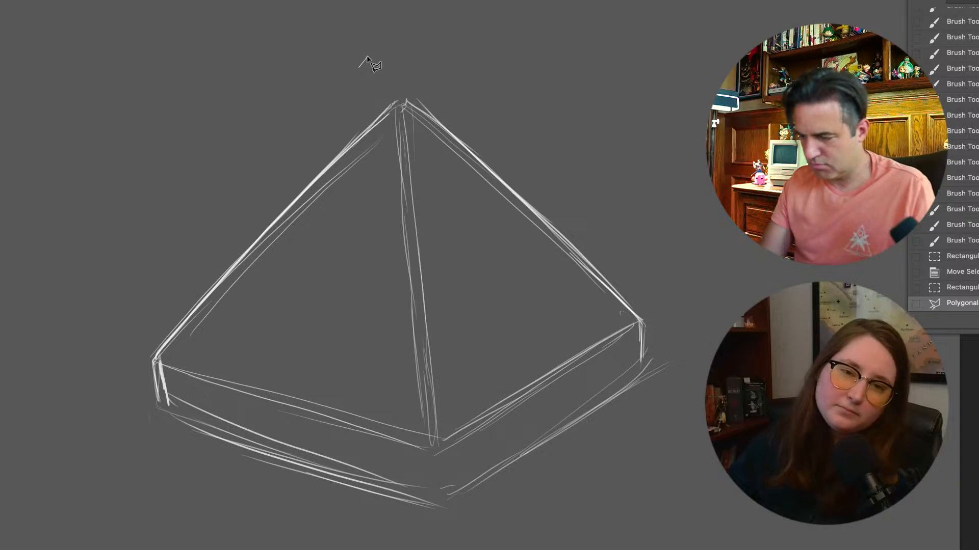
key(ctrl+t)
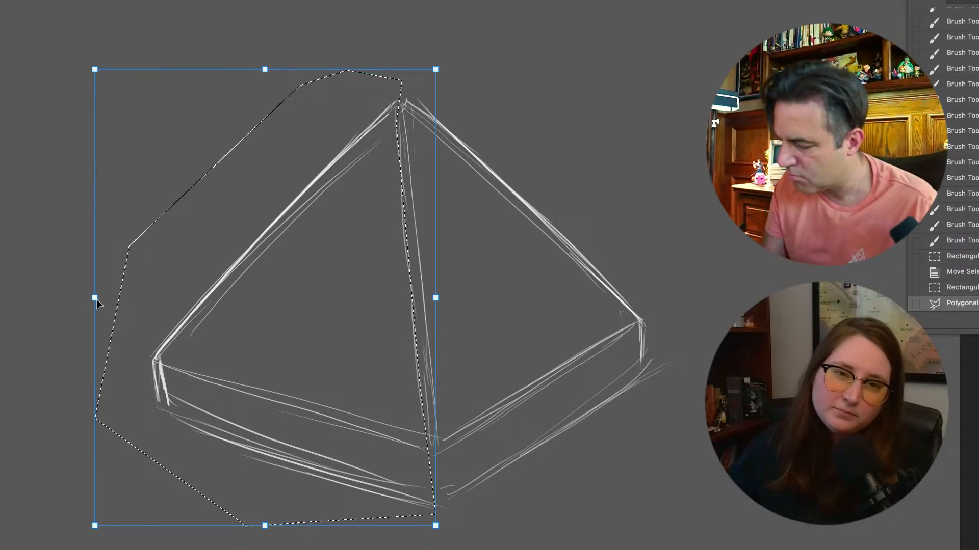
drag(96, 298, 132, 297)
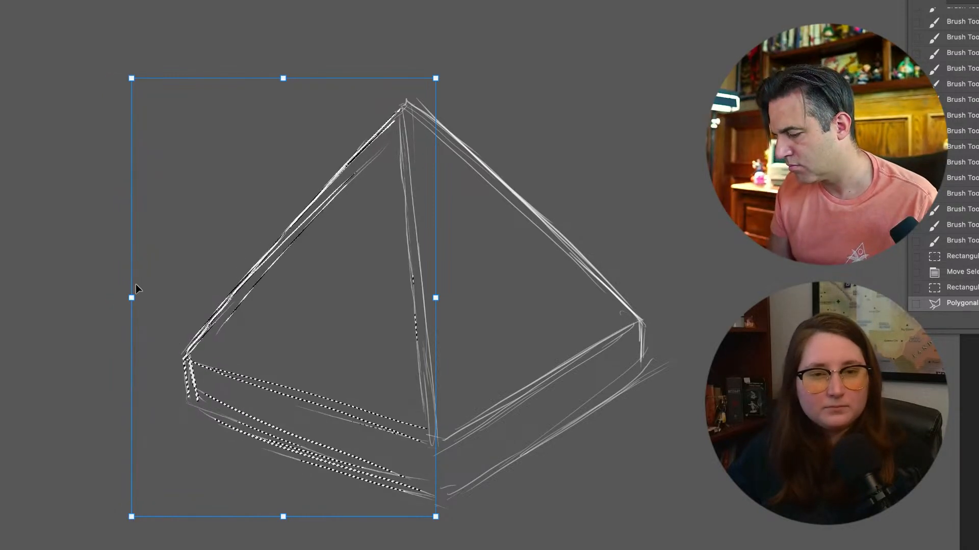
key(Return)
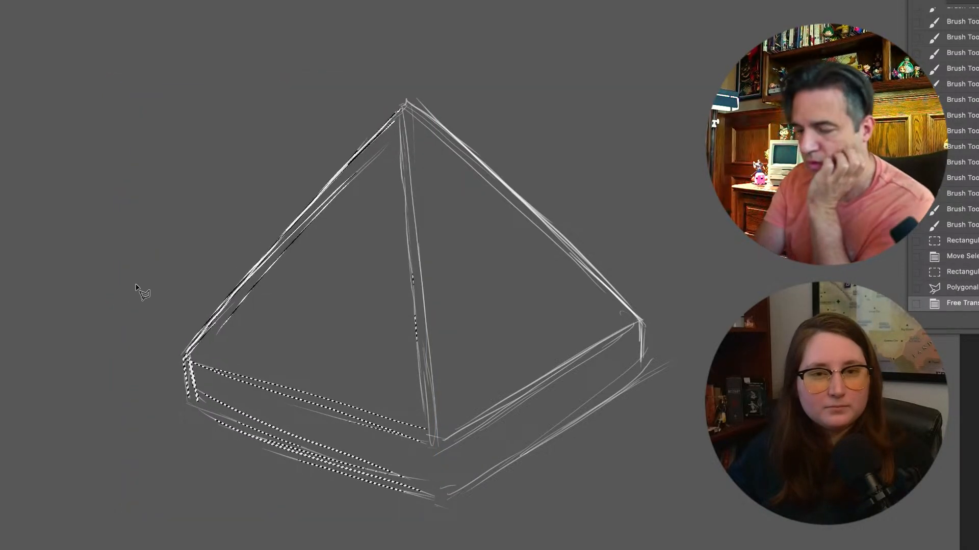
key(ctrl+d)
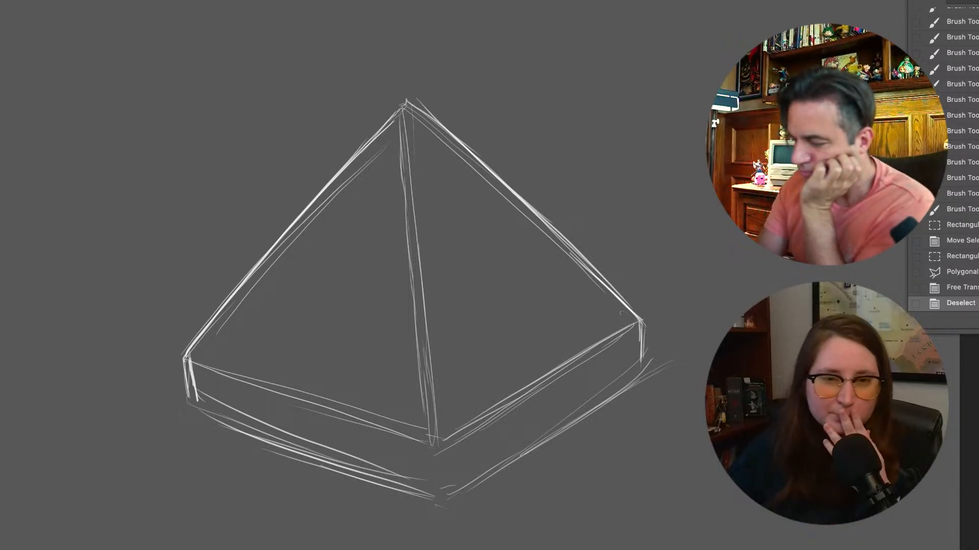
Darken the pyramid's left slope and the short vertical edge at its left corner
mouse_move(398, 106)
mouse_down()
mouse_move(336, 173)
mouse_move(352, 157)
mouse_up()
drag(377, 129, 271, 247)
mouse_move(246, 284)
mouse_down()
mouse_move(193, 348)
mouse_move(201, 411)
mouse_up()
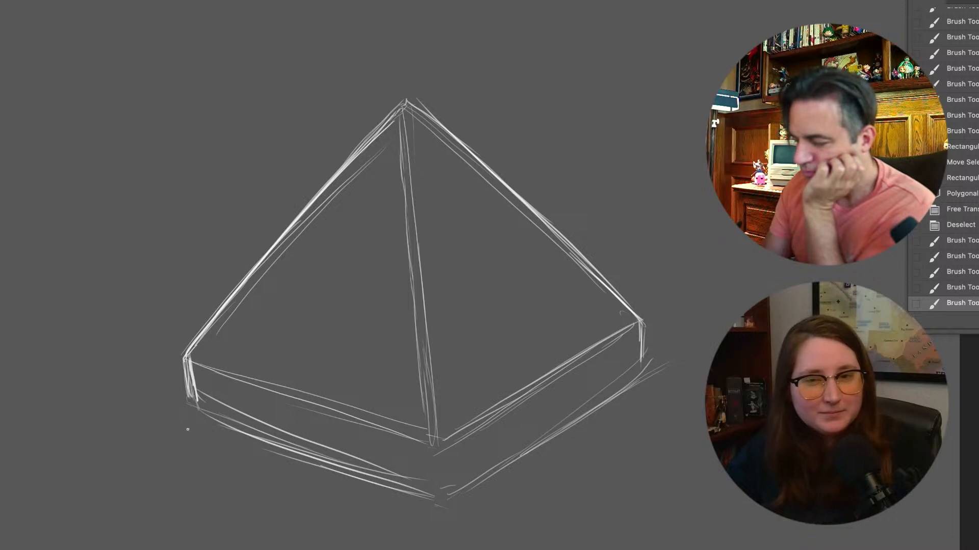
Sketch a ledge extending outward from the slab's left corner and along its lower front edge
drag(186, 392, 169, 397)
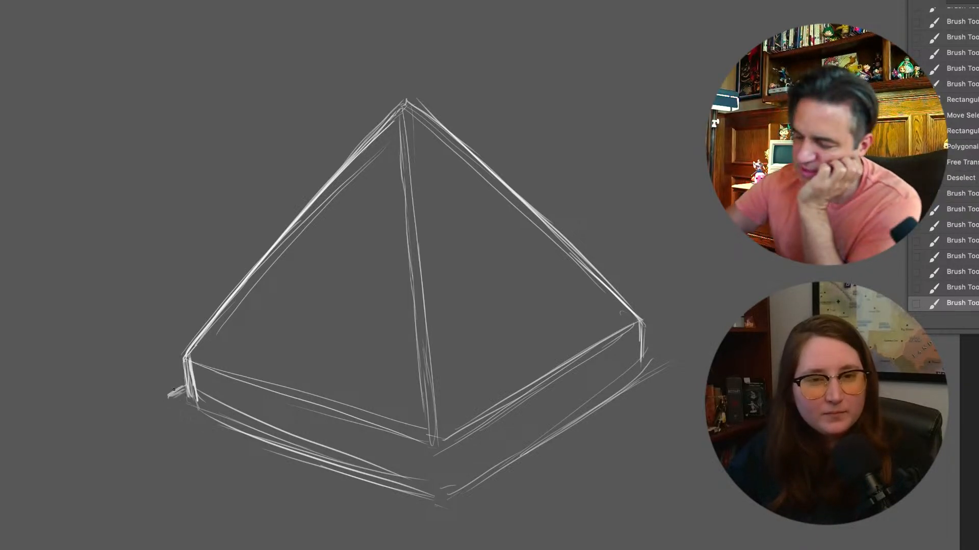
mouse_move(326, 483)
mouse_down()
mouse_move(170, 411)
mouse_move(400, 513)
mouse_up()
drag(153, 411, 392, 499)
drag(218, 446, 438, 512)
drag(330, 494, 414, 518)
Continue the ledge around the front corner and along the right side to its right corner
mouse_move(339, 500)
mouse_down()
mouse_move(425, 524)
mouse_move(535, 465)
mouse_up()
drag(460, 514, 631, 404)
drag(523, 464, 670, 384)
drag(601, 422, 667, 378)
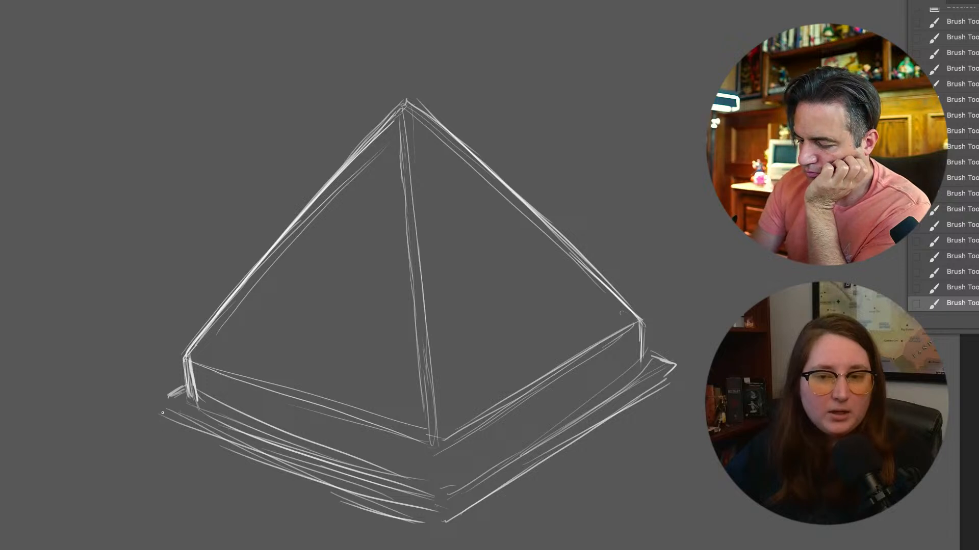
Draw the plinth's left vertical edge, lower front edge and front corner edge below the ledge
drag(163, 413, 177, 466)
mouse_move(163, 414)
mouse_down()
mouse_move(176, 464)
mouse_move(330, 544)
mouse_up()
drag(198, 481, 355, 549)
drag(266, 513, 369, 549)
drag(441, 522, 444, 549)
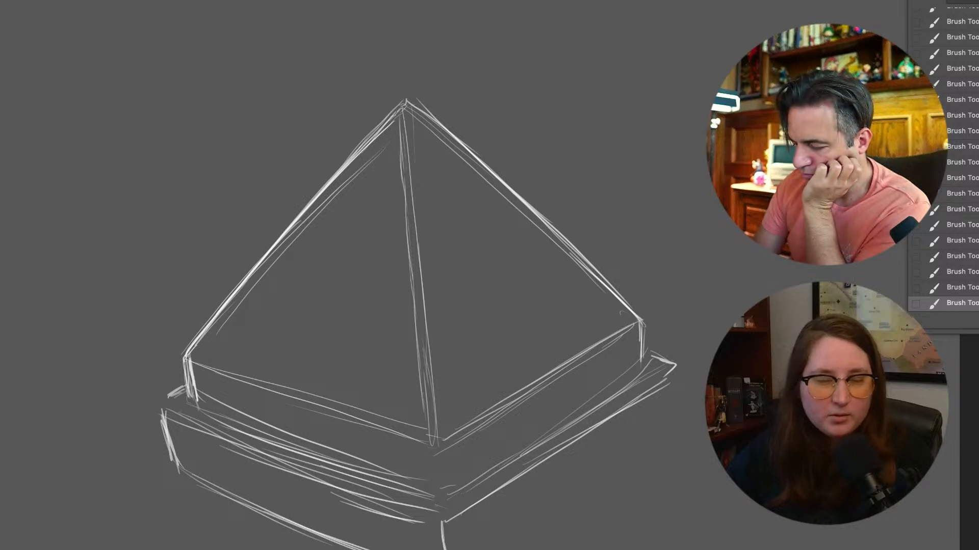
Draw the plinth's lower right edge and the vertical edge at its right corner
drag(519, 528, 478, 549)
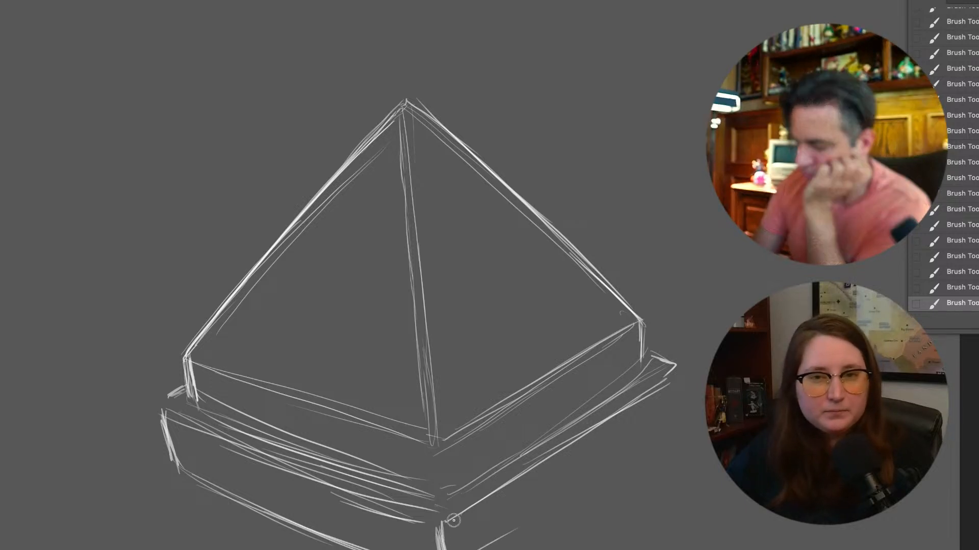
drag(625, 460, 481, 549)
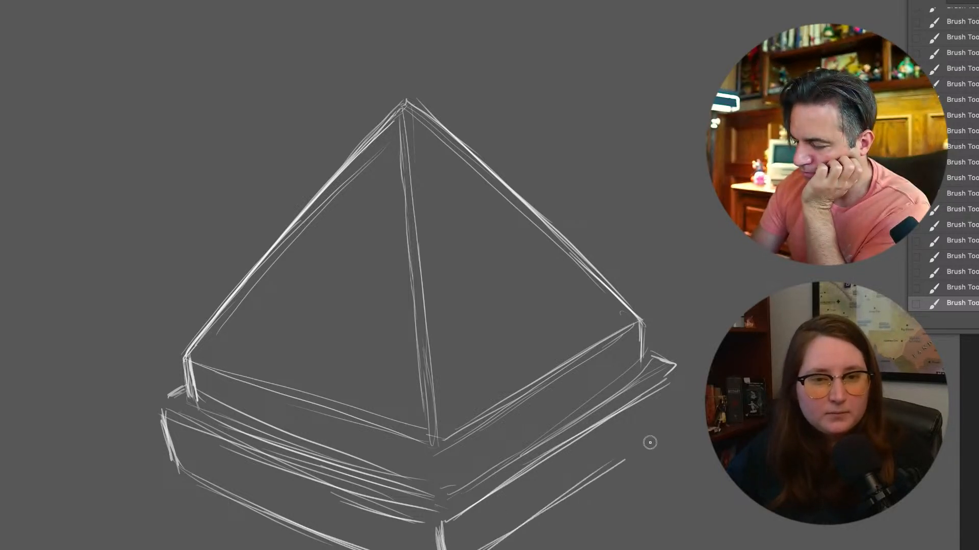
drag(680, 371, 682, 407)
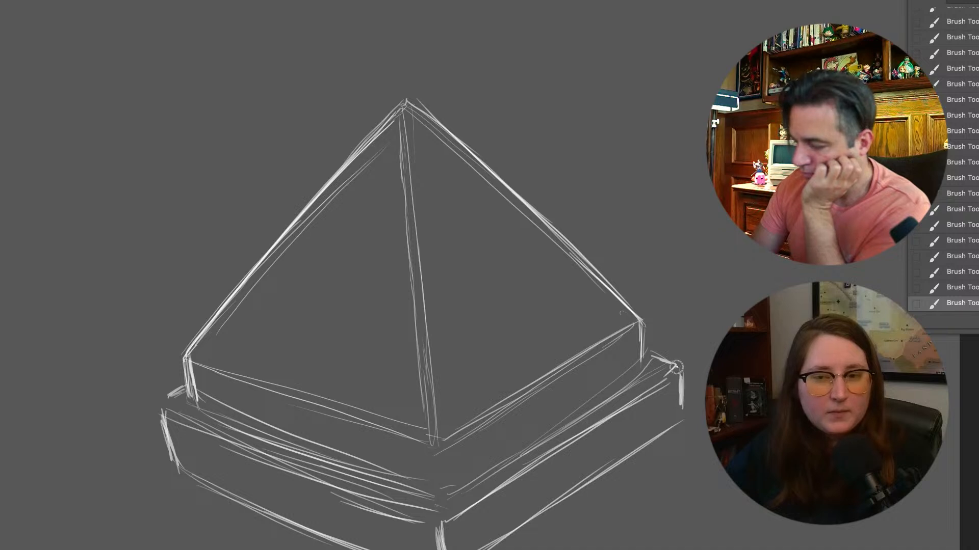
Draw the upper slab's front corner edge and reinforce the plinth's upper edges, left corner and lower front edge
drag(431, 448, 436, 483)
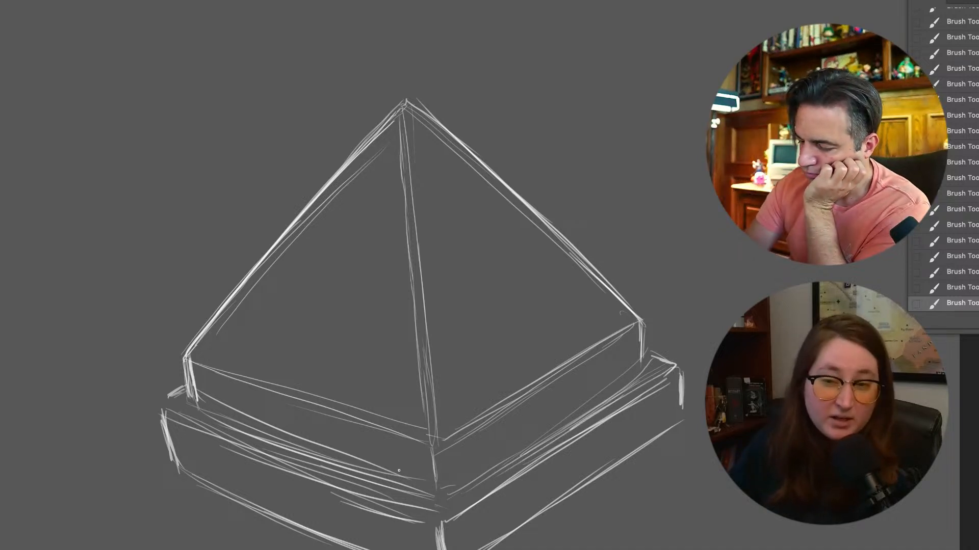
drag(162, 411, 397, 505)
drag(216, 438, 430, 522)
mouse_move(296, 472)
mouse_down()
mouse_move(430, 523)
mouse_move(666, 382)
mouse_move(681, 425)
mouse_move(595, 474)
mouse_up()
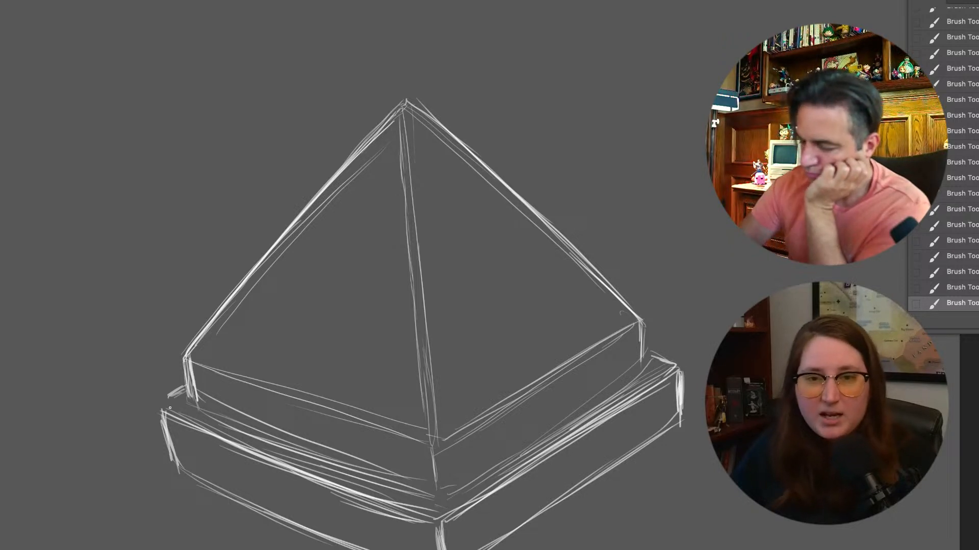
mouse_move(173, 395)
mouse_down()
mouse_move(183, 485)
mouse_move(320, 535)
mouse_up()
drag(204, 497, 356, 549)
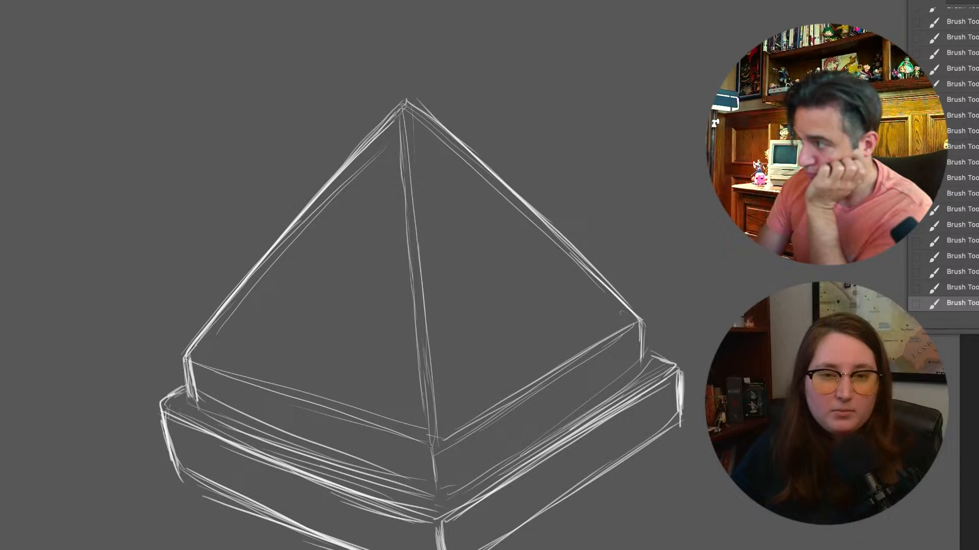
Rotate the whole pyramid sketch slightly clockwise to straighten it
drag(127, 215, 83, 165)
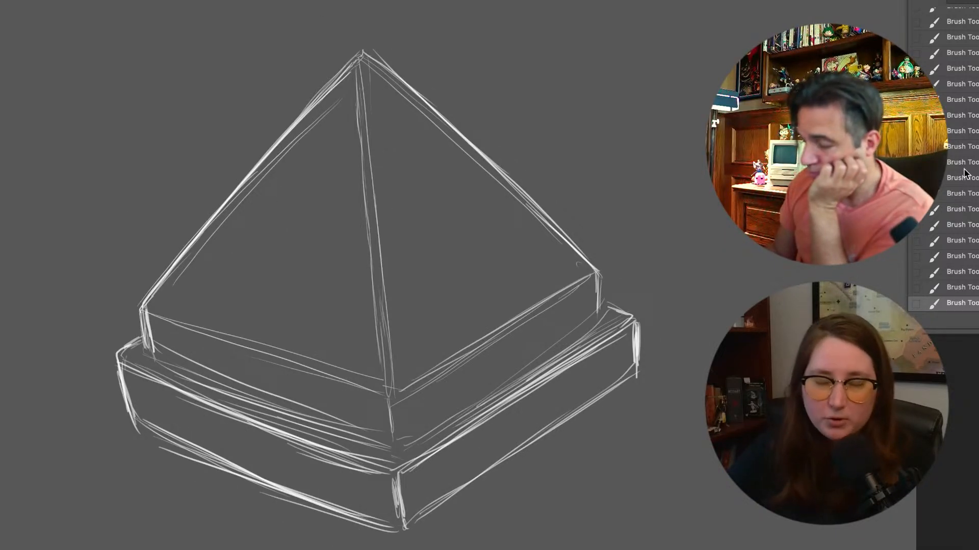
key(super+t)
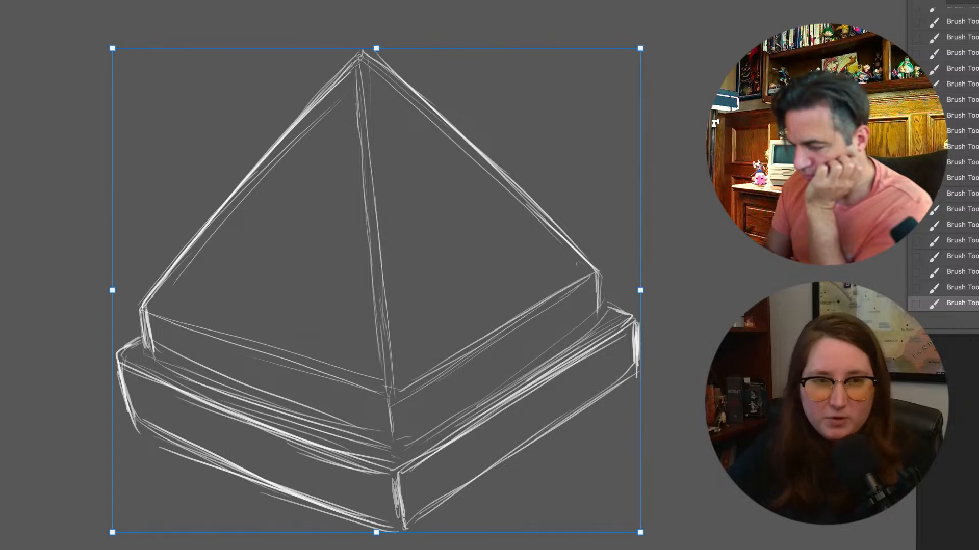
drag(647, 535, 654, 545)
key(Return)
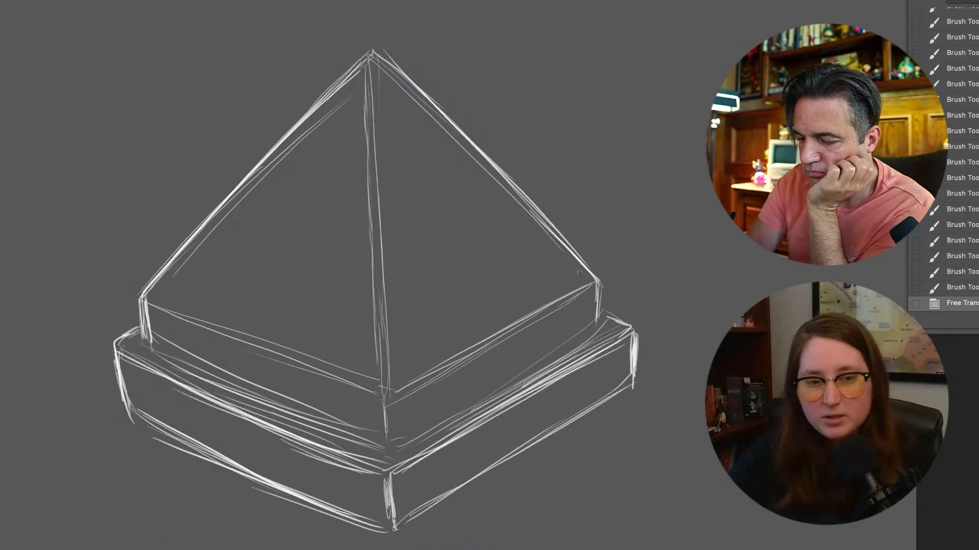
Thicken the pyramid's left slope from the base corner up to the peak
drag(142, 298, 200, 227)
drag(232, 195, 287, 143)
drag(182, 242, 340, 73)
drag(293, 129, 374, 51)
Thicken the pyramid's right slope from the peak down to the upper slab's right vertical edge
mouse_move(321, 99)
mouse_down()
mouse_move(372, 46)
mouse_move(457, 124)
mouse_up()
mouse_move(423, 89)
mouse_down()
mouse_move(518, 177)
mouse_move(503, 175)
mouse_up()
drag(467, 135, 551, 214)
drag(513, 184, 593, 265)
mouse_move(558, 235)
mouse_down()
mouse_move(597, 277)
mouse_move(606, 313)
mouse_up()
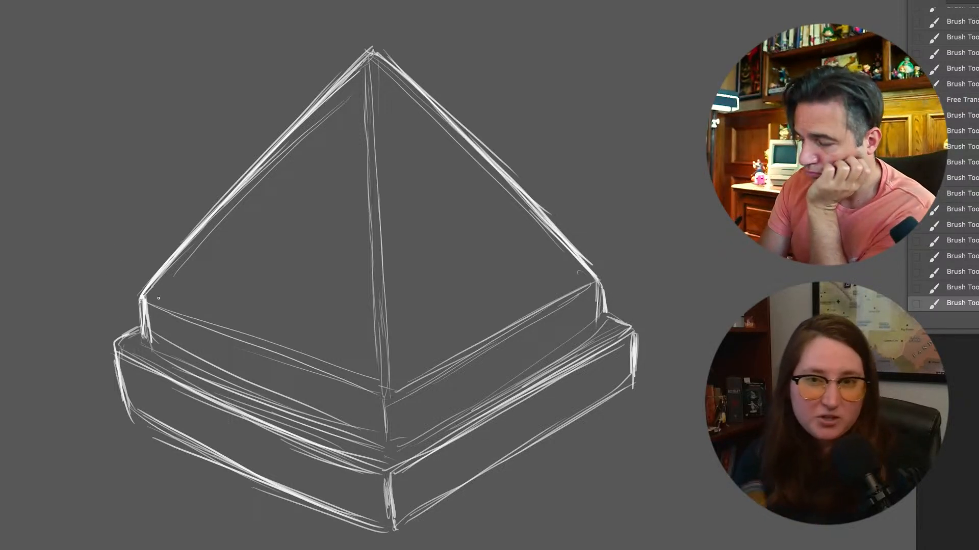
Reinforce the stepped outline of the ledge and plinth at the left and right corners
mouse_move(137, 324)
mouse_down()
mouse_move(116, 352)
mouse_move(131, 423)
mouse_up()
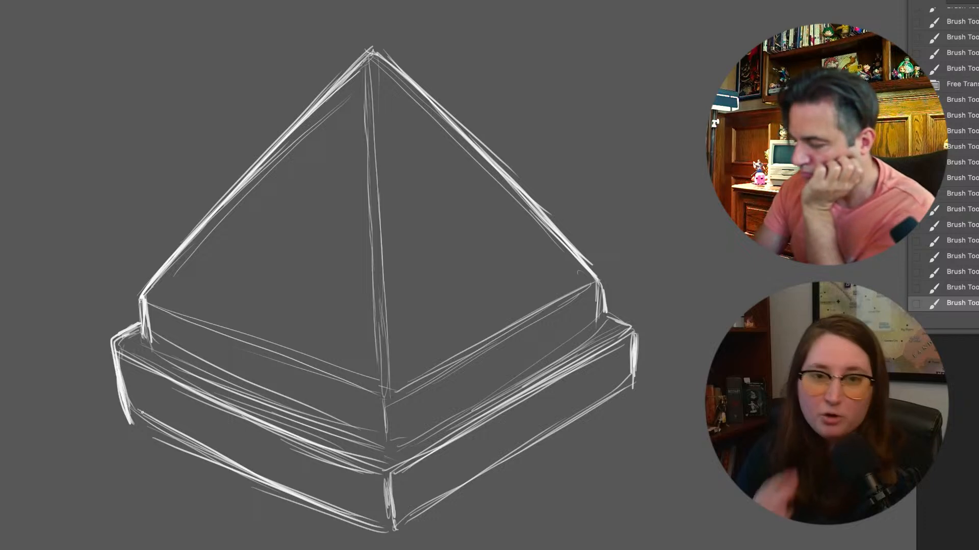
mouse_move(599, 304)
mouse_down()
mouse_move(631, 321)
mouse_move(634, 362)
mouse_up()
drag(633, 322, 634, 369)
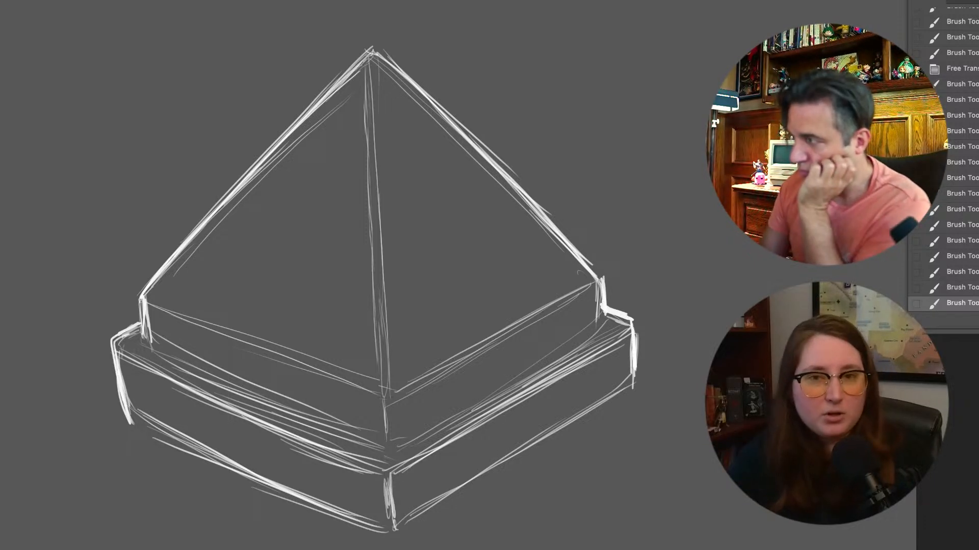
Thicken the plinth's lower front edge and lower right edge around the front corner
drag(134, 410, 237, 466)
drag(146, 425, 366, 517)
drag(273, 483, 390, 534)
mouse_move(319, 500)
mouse_down()
mouse_move(391, 535)
mouse_move(613, 397)
mouse_up()
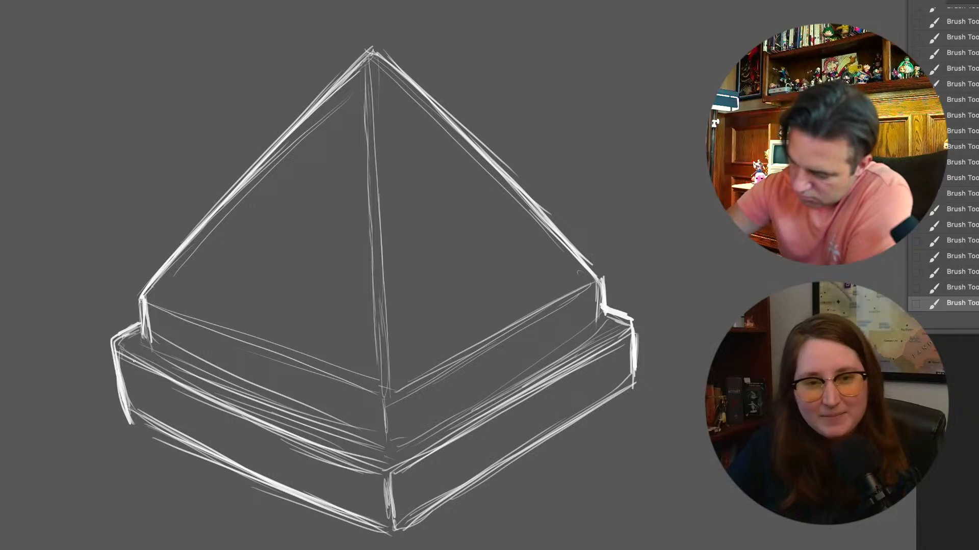
Thicken the plinth's upper front and right edges, and erase the stray lines just beneath them
mouse_move(174, 386)
mouse_down()
mouse_move(381, 471)
mouse_move(605, 343)
mouse_up()
drag(417, 458, 630, 329)
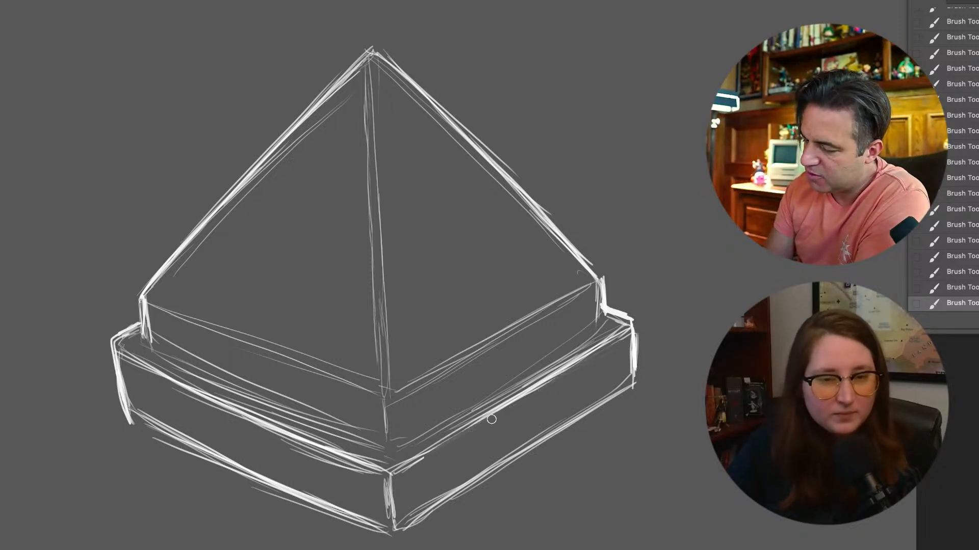
drag(491, 419, 458, 440)
mouse_move(326, 474)
mouse_down()
mouse_move(266, 439)
mouse_move(329, 472)
mouse_up()
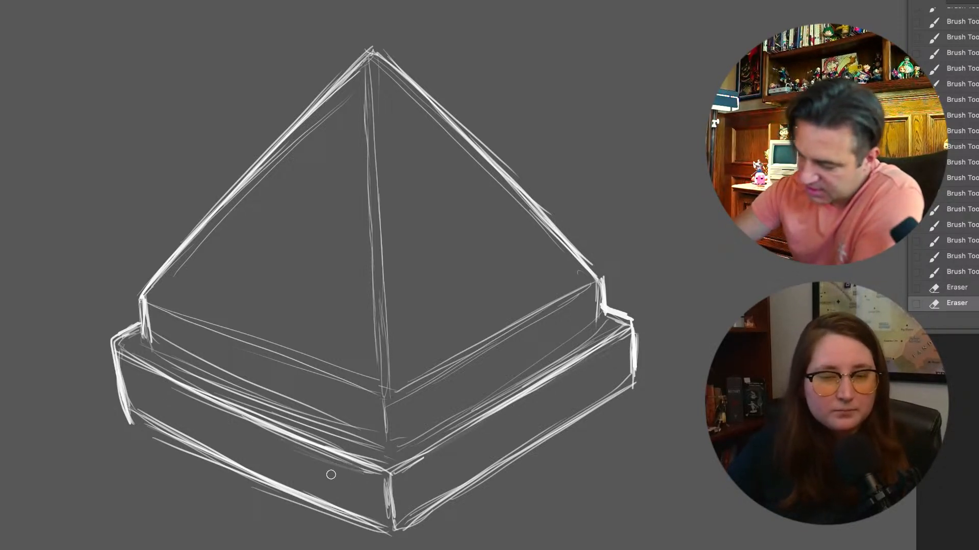
Clean up the plinth's lower-left corner and reinforce its left and right vertical edges
mouse_move(192, 448)
mouse_down()
mouse_move(129, 411)
mouse_move(123, 421)
mouse_move(135, 433)
mouse_up()
key(e)
drag(205, 489, 302, 534)
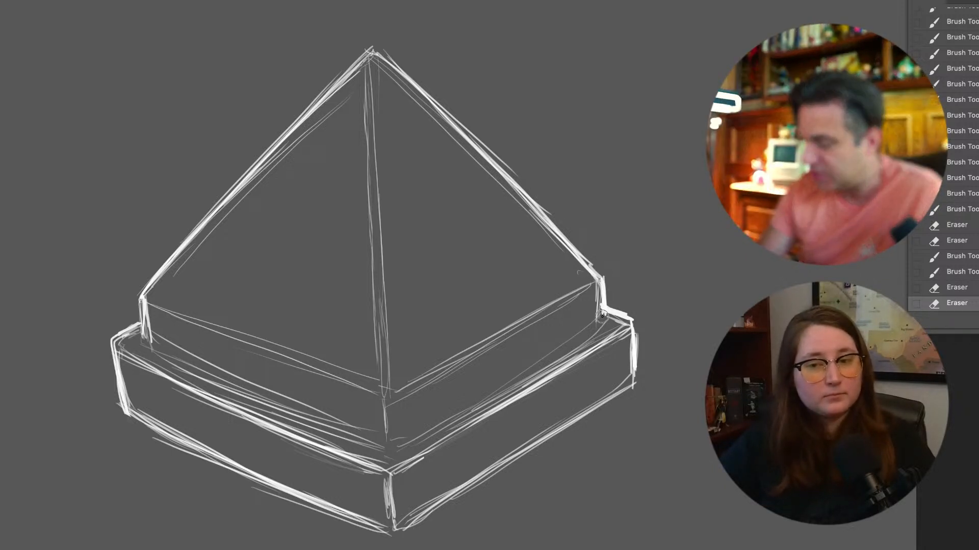
drag(632, 316, 635, 363)
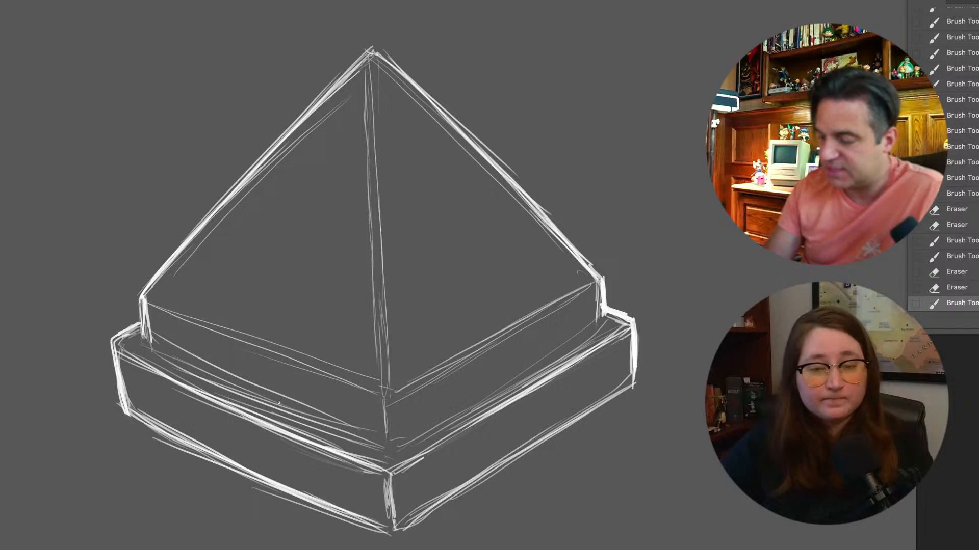
drag(116, 357, 121, 406)
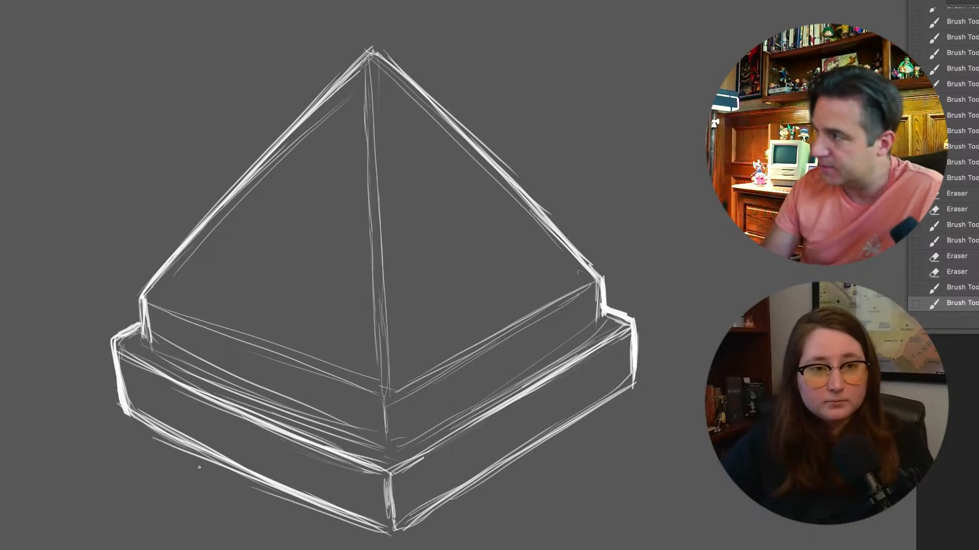
Thin the pyramid's front vertical edge into a faint line by erasing along it from the apex to the base corner
key(e)
drag(367, 71, 384, 329)
drag(371, 97, 388, 352)
drag(375, 153, 378, 339)
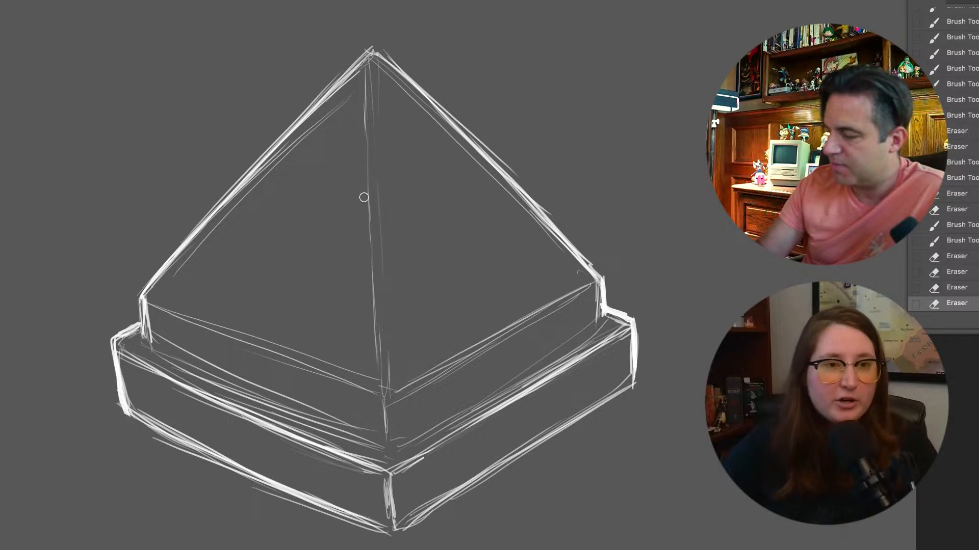
drag(366, 114, 376, 343)
mouse_move(363, 114)
mouse_down()
mouse_move(365, 76)
mouse_move(367, 128)
mouse_up()
mouse_move(370, 173)
mouse_down()
mouse_move(376, 341)
mouse_move(388, 398)
mouse_up()
Thin the pyramid's two lower front edges and erase the inner line along its left slope
mouse_move(203, 327)
mouse_down()
mouse_move(304, 347)
mouse_move(357, 373)
mouse_up()
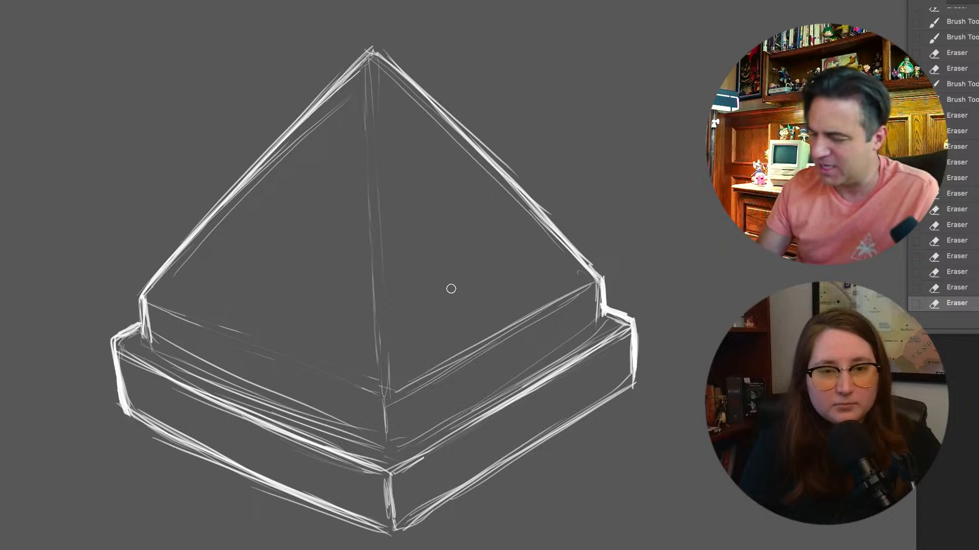
mouse_move(446, 360)
mouse_down()
mouse_move(569, 298)
mouse_move(447, 362)
mouse_move(553, 313)
mouse_move(424, 388)
mouse_up()
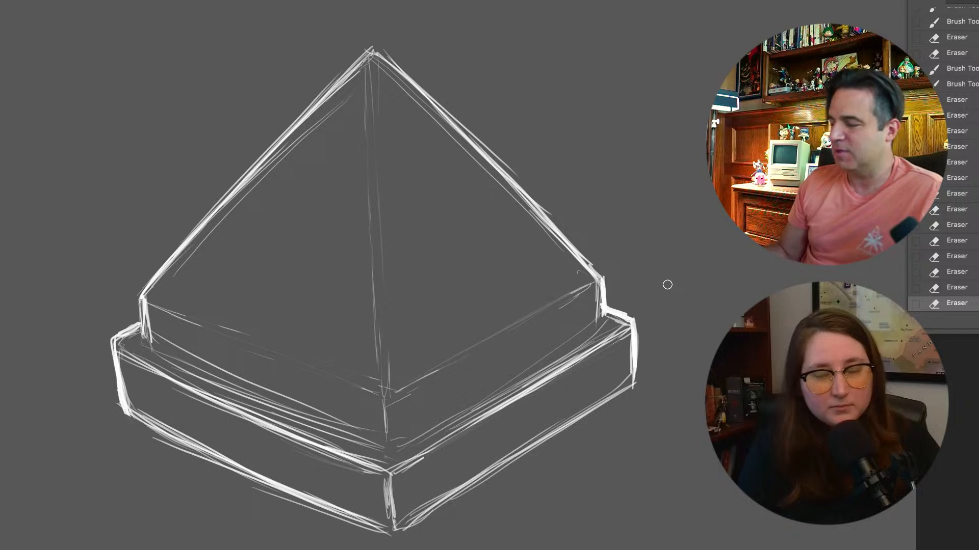
mouse_move(314, 154)
mouse_down()
mouse_move(286, 174)
mouse_move(339, 109)
mouse_move(251, 193)
mouse_move(322, 113)
mouse_move(272, 164)
mouse_move(200, 260)
mouse_up()
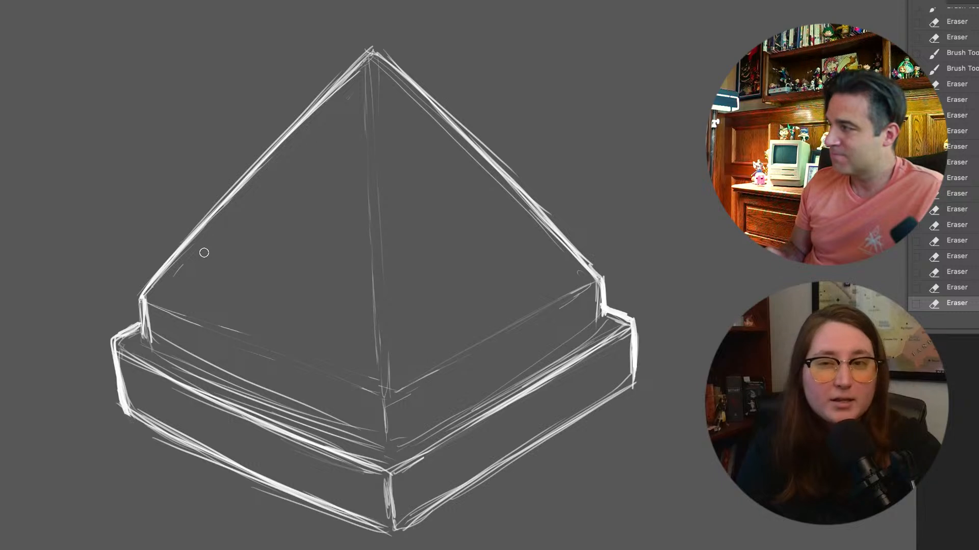
Reinforce the pyramid's apex and right slope, the ledge's right corner and the plinth's lower right edge
key(b)
drag(368, 54, 398, 72)
drag(374, 51, 561, 242)
drag(528, 209, 564, 257)
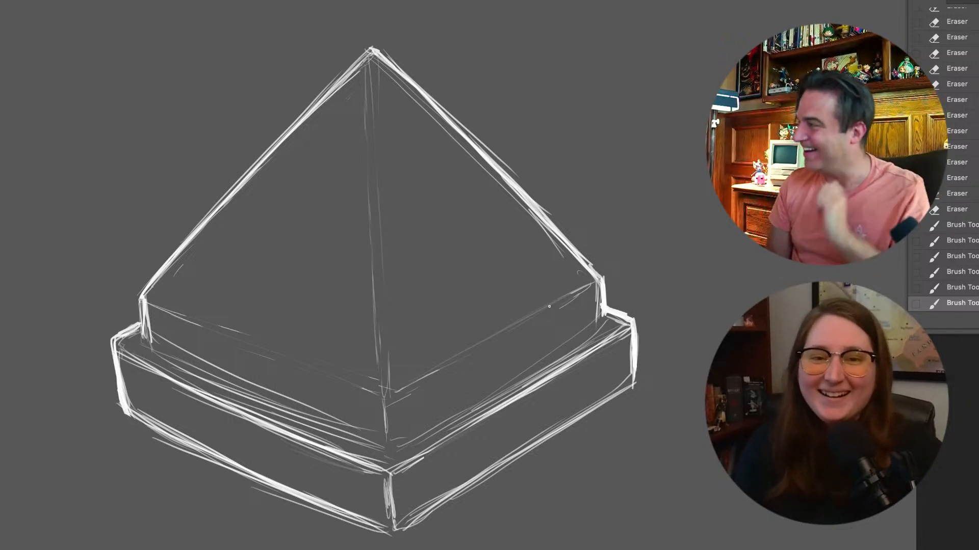
mouse_move(608, 312)
mouse_down()
mouse_move(630, 323)
mouse_move(633, 347)
mouse_up()
mouse_move(404, 528)
mouse_down()
mouse_move(502, 454)
mouse_move(409, 519)
mouse_move(606, 407)
mouse_up()
drag(479, 477, 621, 392)
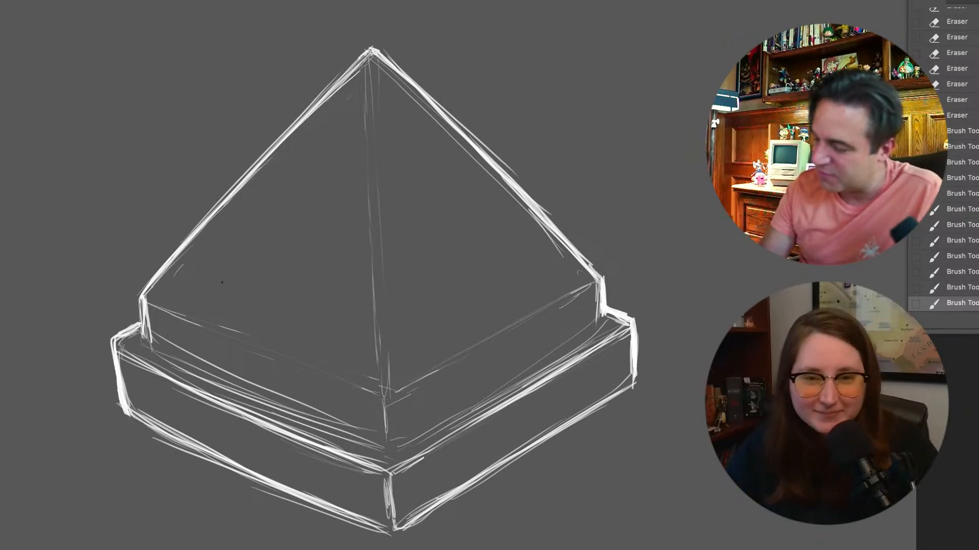
Draw the pyramid's hidden rear base edges as faint lines, and erase the stray strokes below the plinth's lower left edge
drag(176, 292, 233, 258)
drag(177, 292, 277, 230)
drag(224, 261, 292, 221)
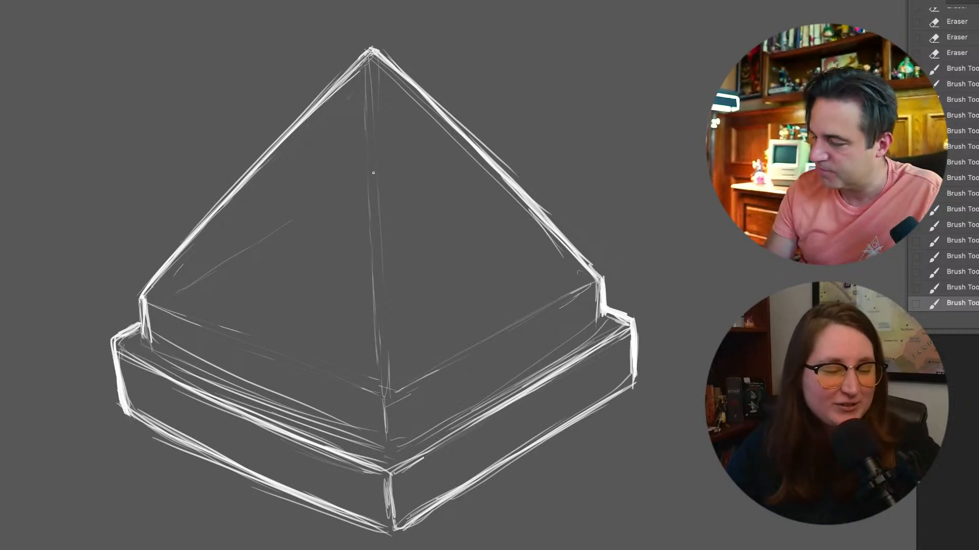
drag(361, 186, 370, 182)
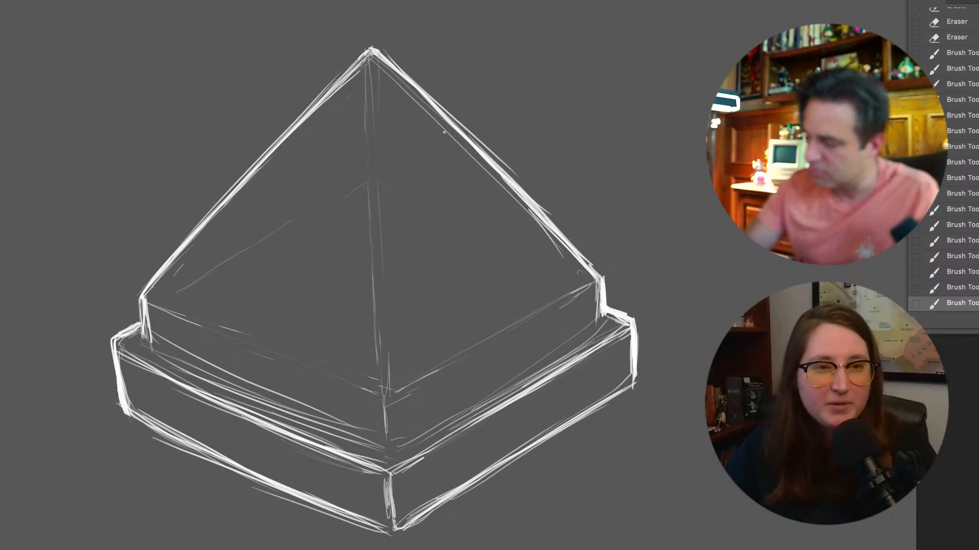
drag(421, 205, 426, 208)
drag(398, 201, 438, 217)
drag(423, 209, 497, 244)
drag(502, 246, 562, 279)
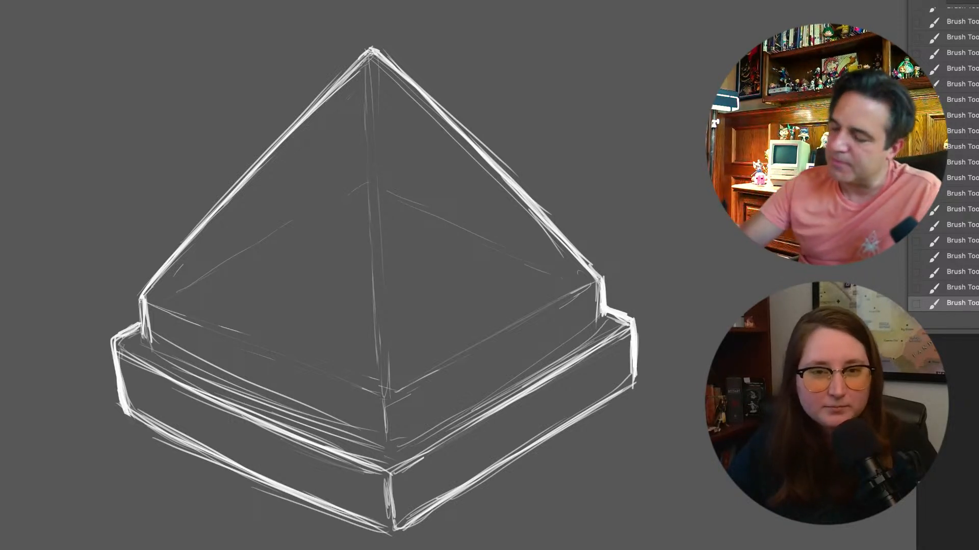
key(e)
mouse_move(131, 433)
mouse_down()
mouse_move(238, 483)
mouse_move(168, 462)
mouse_move(205, 474)
mouse_up()
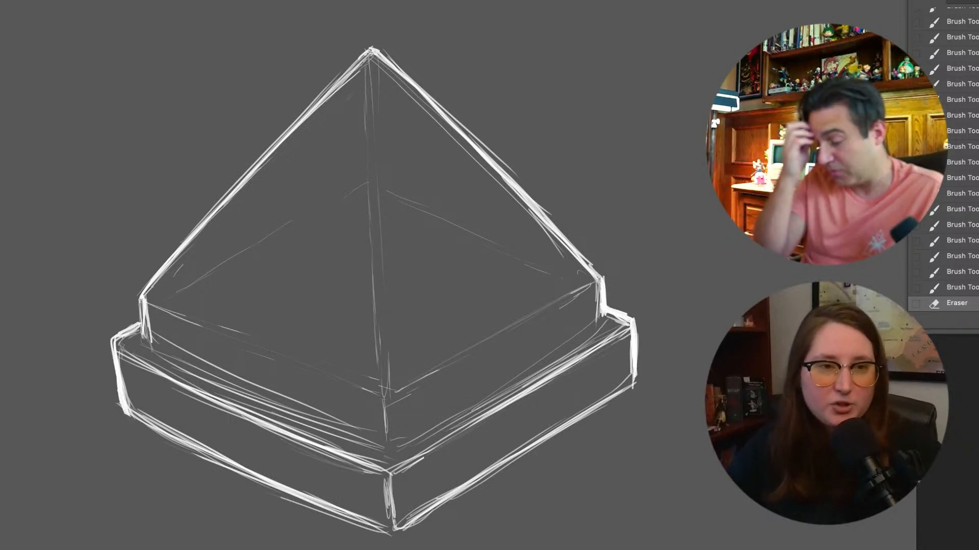
On a new layer, sketch a skull's rounded cranium, left eye socket and nose cavity inside the pyramid
key(alt+shift+super+n)
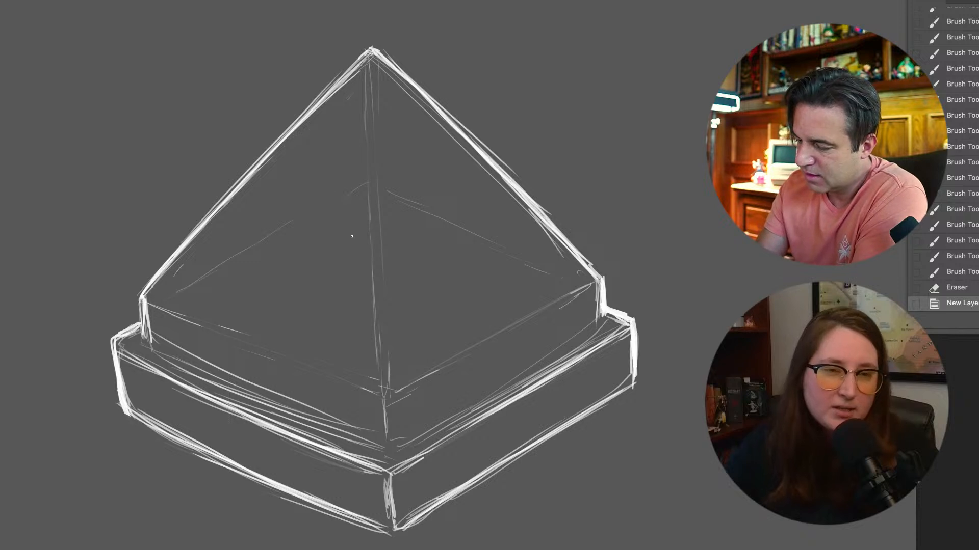
mouse_move(366, 166)
mouse_down()
mouse_move(374, 166)
mouse_move(306, 226)
mouse_up()
mouse_move(324, 184)
mouse_down()
mouse_move(319, 265)
mouse_move(312, 209)
mouse_move(316, 284)
mouse_move(350, 174)
mouse_move(331, 186)
mouse_move(404, 169)
mouse_up()
mouse_move(382, 168)
mouse_down()
mouse_move(421, 176)
mouse_move(433, 210)
mouse_up()
drag(424, 183, 439, 229)
drag(437, 219, 430, 273)
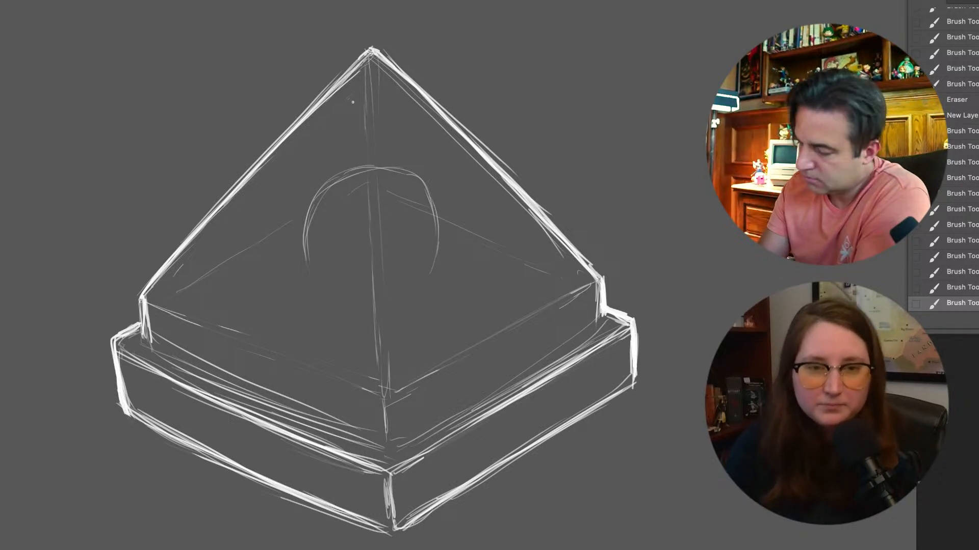
drag(306, 232, 309, 263)
mouse_move(305, 249)
mouse_down()
mouse_move(322, 290)
mouse_move(329, 259)
mouse_move(326, 281)
mouse_move(314, 273)
mouse_move(323, 281)
mouse_move(345, 273)
mouse_move(338, 259)
mouse_move(347, 286)
mouse_up()
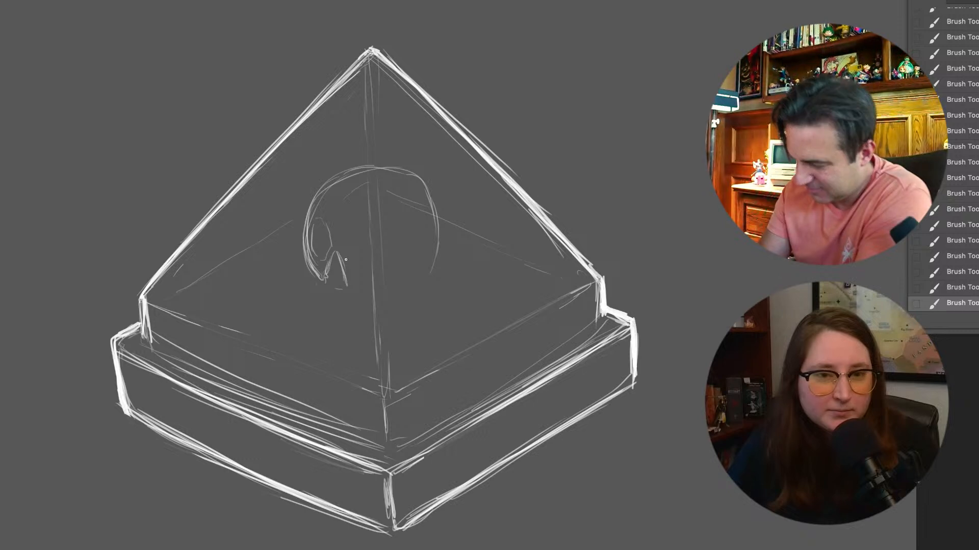
Try a first outline for the skull's right eye socket and undo its strokes
mouse_move(368, 236)
mouse_down()
mouse_move(384, 225)
mouse_move(392, 264)
mouse_move(364, 268)
mouse_move(378, 271)
mouse_up()
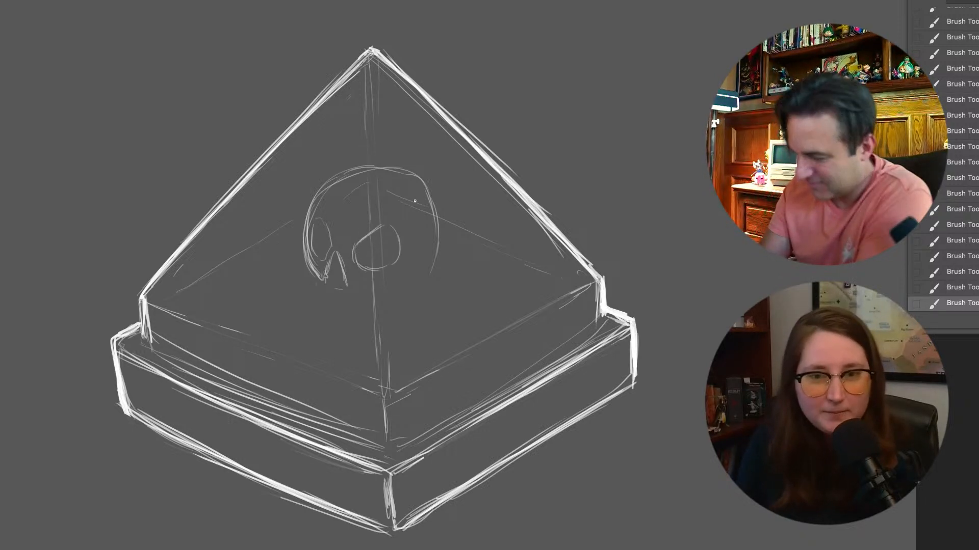
key(ctrl+z)
key(ctrl+z)
key(ctrl+z)
key(ctrl+z)
key(ctrl+z)
key(ctrl+z)
key(ctrl+z)
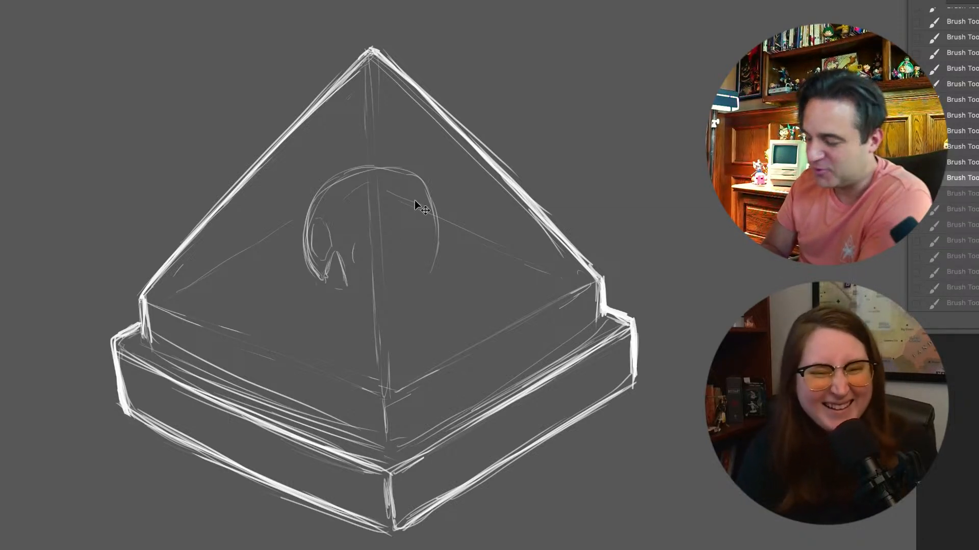
key(ctrl+z)
key(ctrl+z)
Sketch the skull's right eye socket as a large rounded outline
key(ctrl+plus)
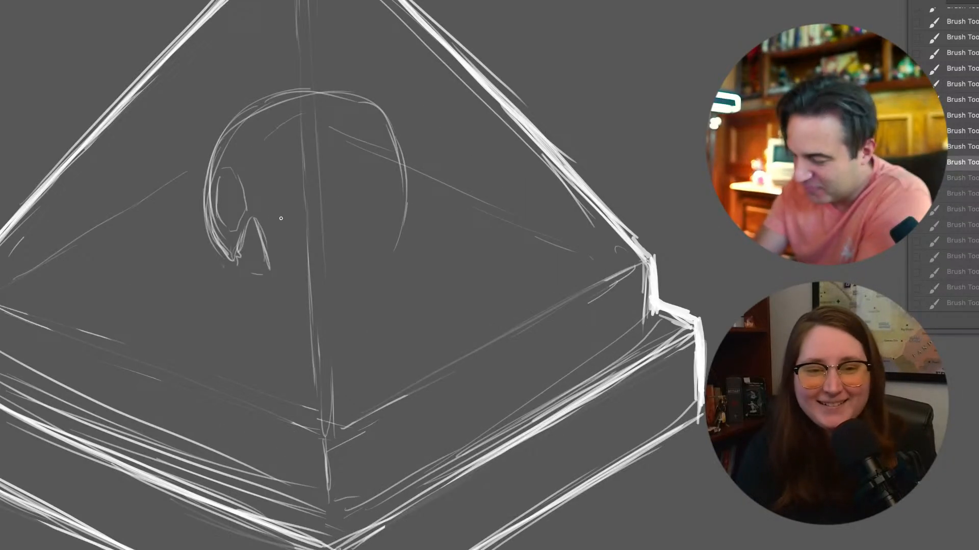
key(ctrl+shift+z)
key(ctrl+shift+z)
key(ctrl+shift+z)
key(ctrl+shift+z)
key(ctrl+shift+z)
key(ctrl+shift+z)
key(ctrl+shift+z)
key(ctrl+shift+z)
key(ctrl+shift+z)
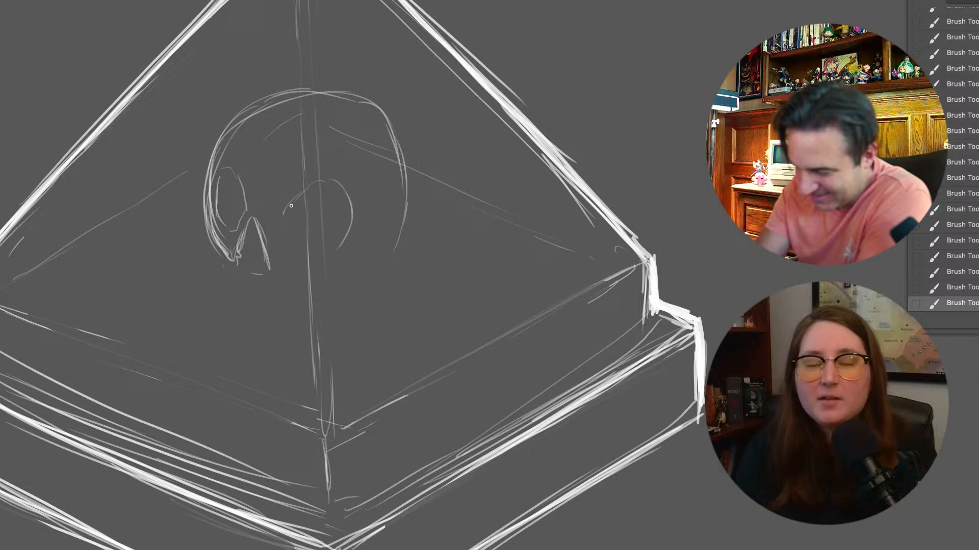
mouse_move(287, 236)
mouse_down()
mouse_move(312, 250)
mouse_move(345, 236)
mouse_up()
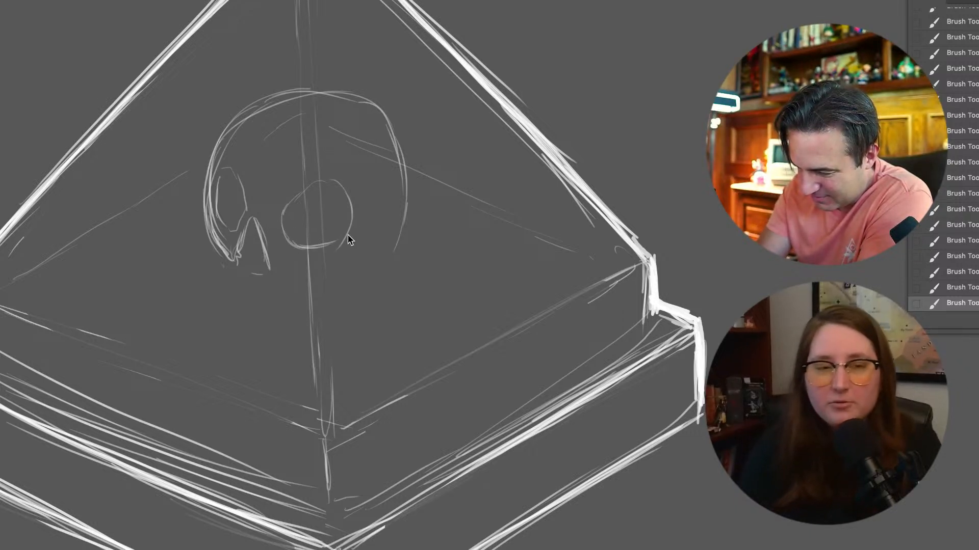
Draw the skull's upper jaw with a row of teeth, the cheekbone, and the closed contour at the back of the head
drag(217, 252, 220, 277)
mouse_move(280, 300)
mouse_down()
mouse_move(251, 298)
mouse_move(230, 281)
mouse_up()
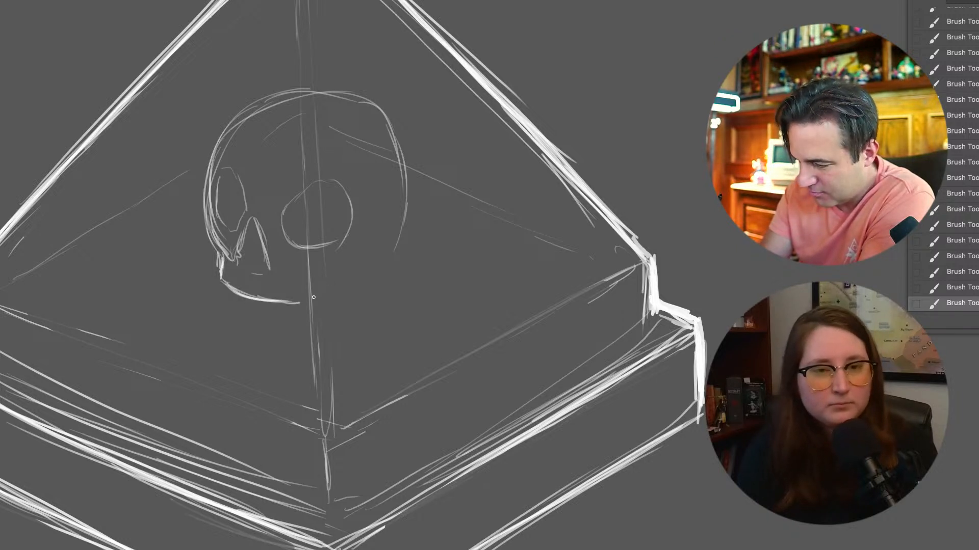
mouse_move(308, 298)
mouse_down()
mouse_move(313, 283)
mouse_move(346, 271)
mouse_up()
mouse_move(346, 269)
mouse_down()
mouse_move(390, 234)
mouse_move(364, 252)
mouse_move(408, 179)
mouse_move(390, 128)
mouse_move(218, 141)
mouse_up()
mouse_move(203, 184)
mouse_down()
mouse_move(229, 303)
mouse_move(223, 293)
mouse_move(288, 318)
mouse_move(267, 315)
mouse_move(306, 312)
mouse_up()
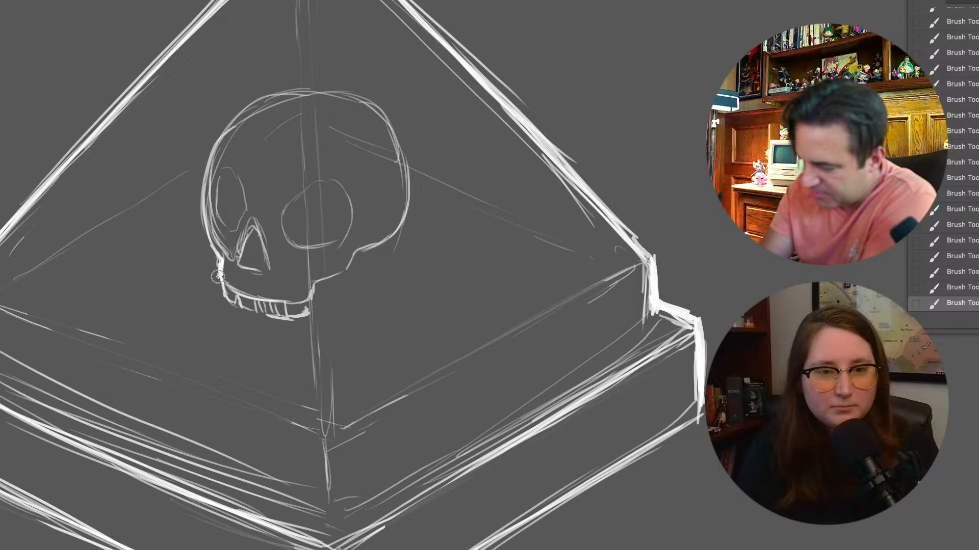
Reinforce the skull's left eye socket, cheekbone and cranium outline, undoing the extra inner contour stroke on the forehead
mouse_move(229, 174)
mouse_down()
mouse_move(247, 207)
mouse_move(231, 230)
mouse_up()
mouse_move(349, 270)
mouse_down()
mouse_move(315, 287)
mouse_move(400, 223)
mouse_move(392, 147)
mouse_up()
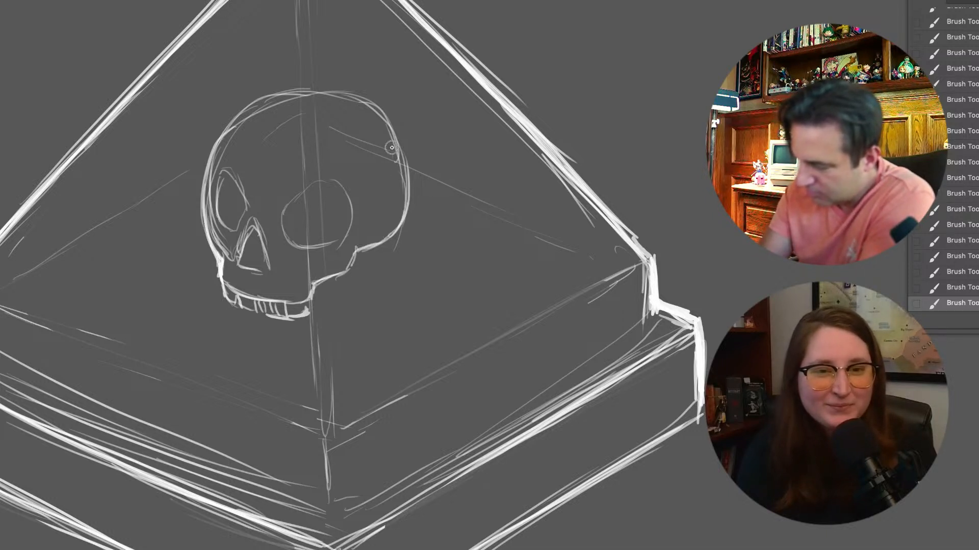
drag(284, 98, 219, 210)
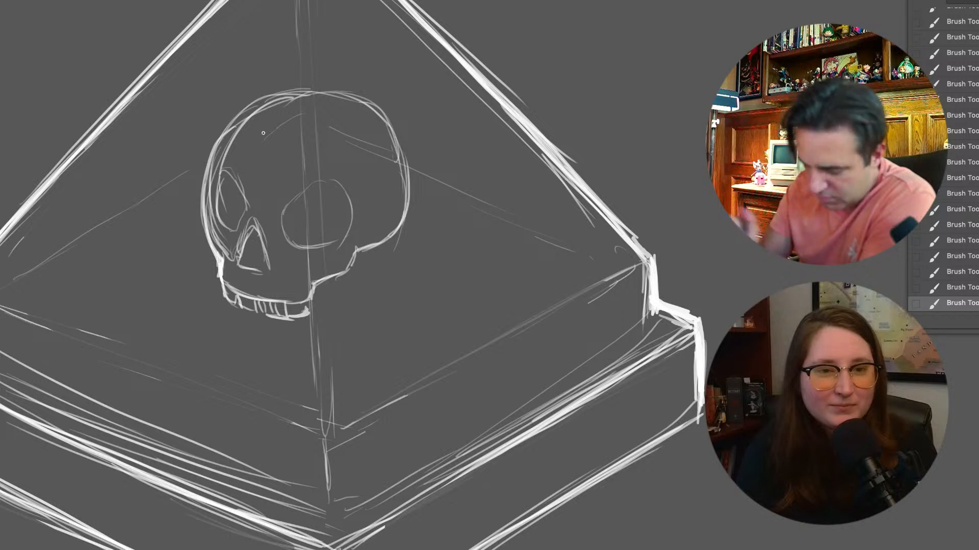
key(ctrl+z)
mouse_move(326, 95)
mouse_down()
mouse_move(288, 92)
mouse_move(218, 152)
mouse_move(203, 205)
mouse_move(230, 316)
mouse_up()
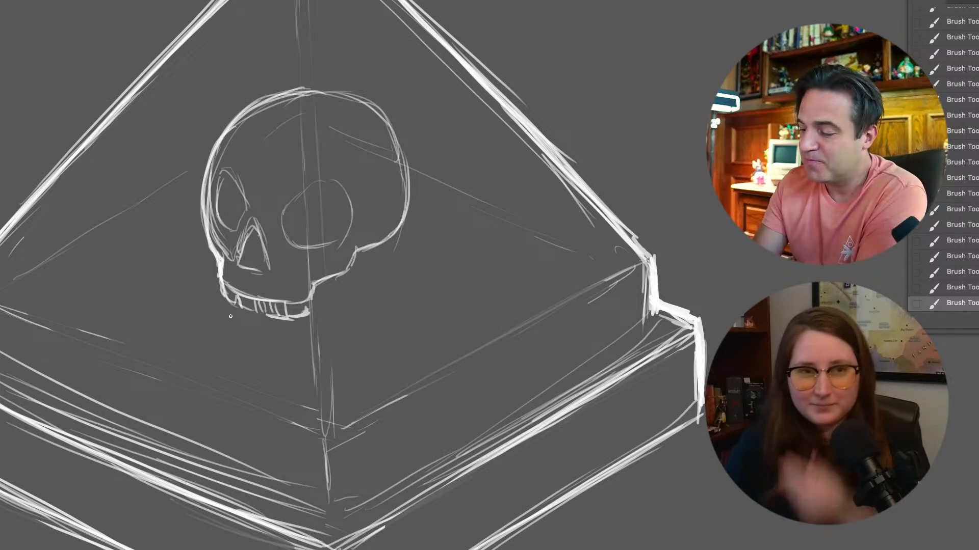
Select the skull's right eye socket with the Polygonal Lasso and scale it down slightly with Free Transform
key(l)
click(321, 167)
click(274, 191)
click(280, 253)
click(308, 264)
click(341, 252)
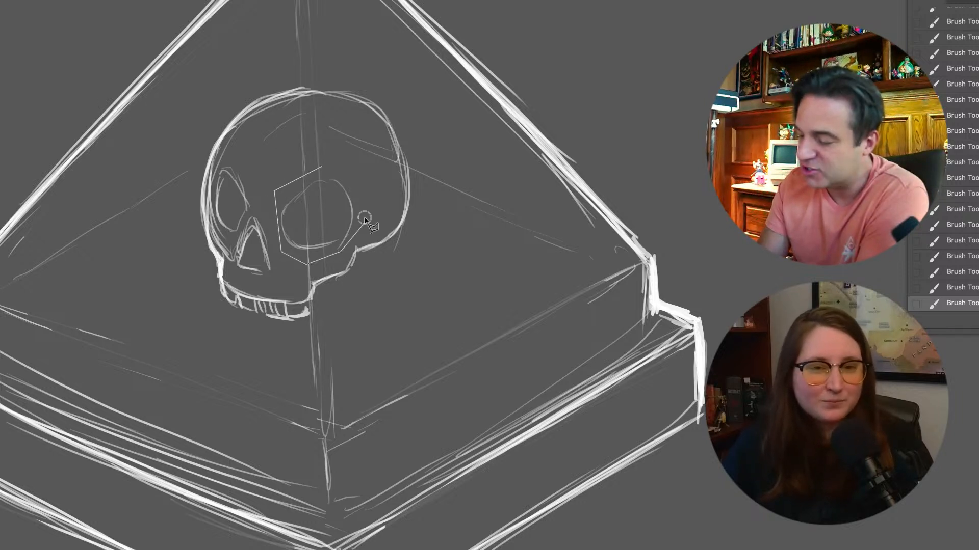
key(Escape)
double_click(336, 163)
key(ctrl+t)
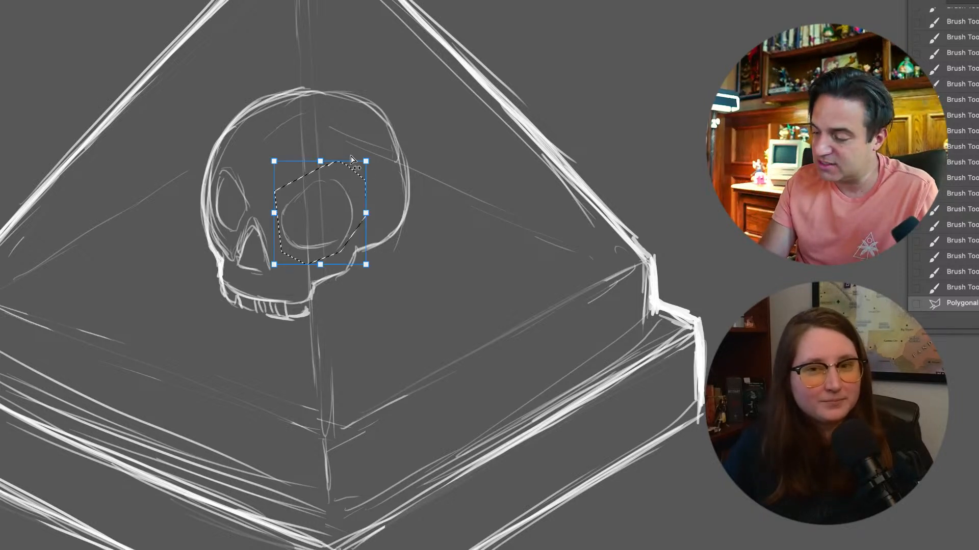
drag(371, 160, 328, 197)
key(Right)
key(Right)
key(Up)
key(Left)
key(Return)
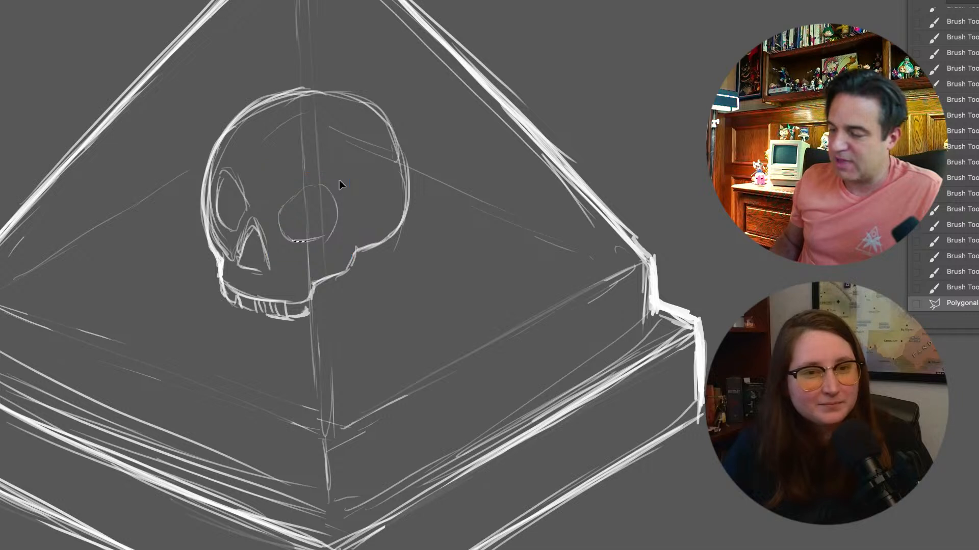
Select the skull's nose cavity with the Polygonal Lasso, scale it down slightly with Free Transform, and clear the selection
click(261, 208)
click(252, 209)
click(233, 241)
click(231, 269)
click(254, 282)
click(274, 283)
click(277, 260)
click(273, 230)
click(261, 208)
key(ctrl+t)
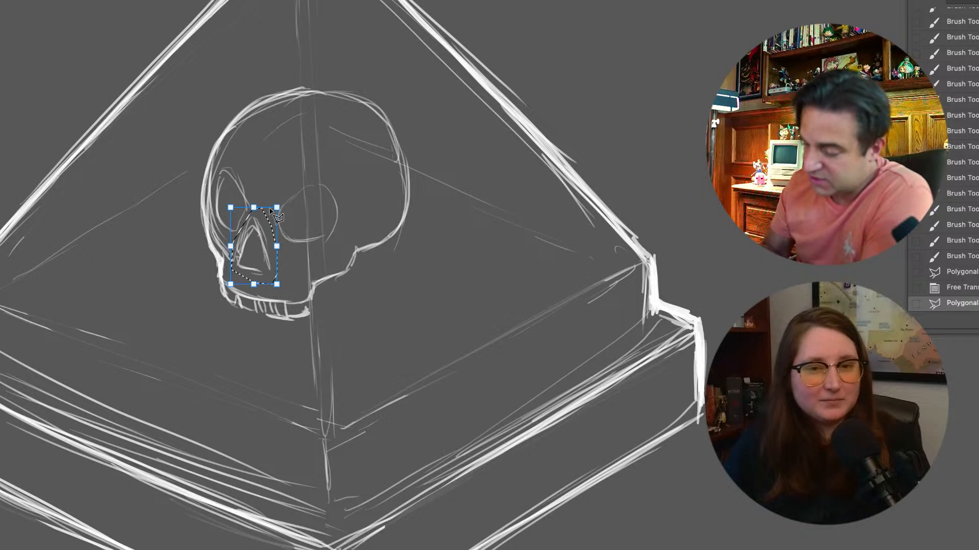
drag(278, 210, 271, 249)
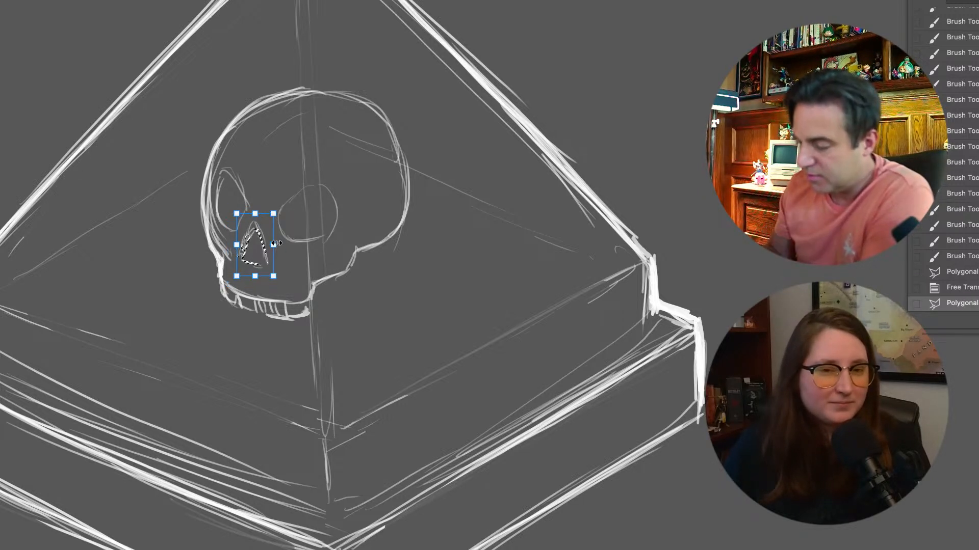
key(Return)
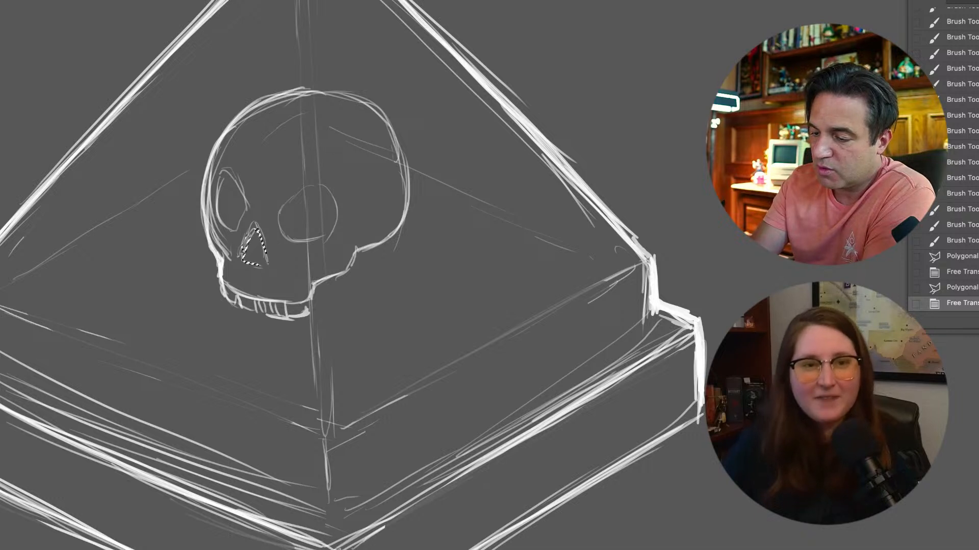
key(ctrl+d)
Darken the outlines of the skull's nose cavity and eye sockets, undo the forehead crack lines, and add tooth-root lines above the teeth
mouse_move(257, 232)
mouse_down()
mouse_move(252, 237)
mouse_move(246, 258)
mouse_move(266, 262)
mouse_up()
drag(245, 261, 265, 264)
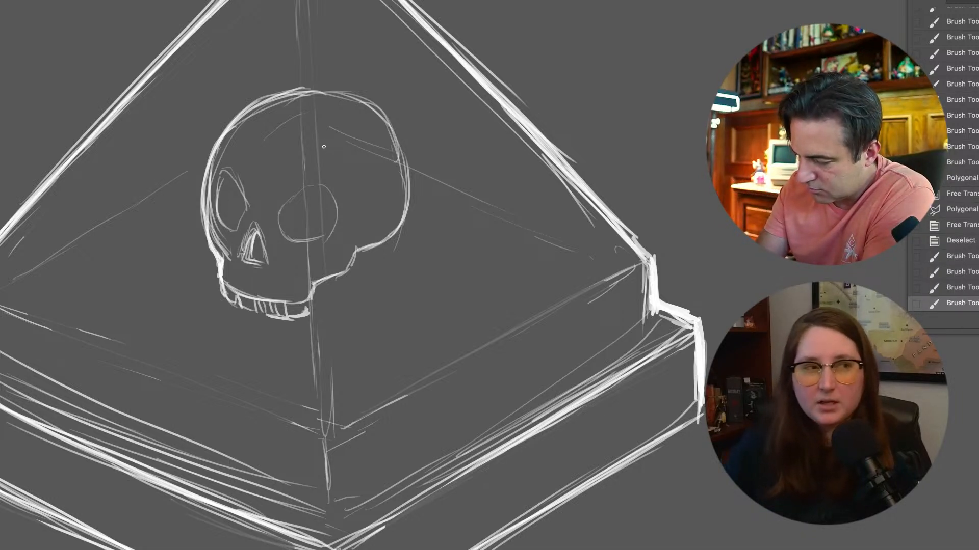
mouse_move(226, 226)
mouse_down()
mouse_move(235, 231)
mouse_move(245, 216)
mouse_move(241, 190)
mouse_up()
mouse_move(242, 190)
mouse_down()
mouse_move(249, 210)
mouse_move(286, 238)
mouse_move(295, 202)
mouse_move(313, 187)
mouse_move(330, 195)
mouse_move(326, 240)
mouse_move(293, 240)
mouse_up()
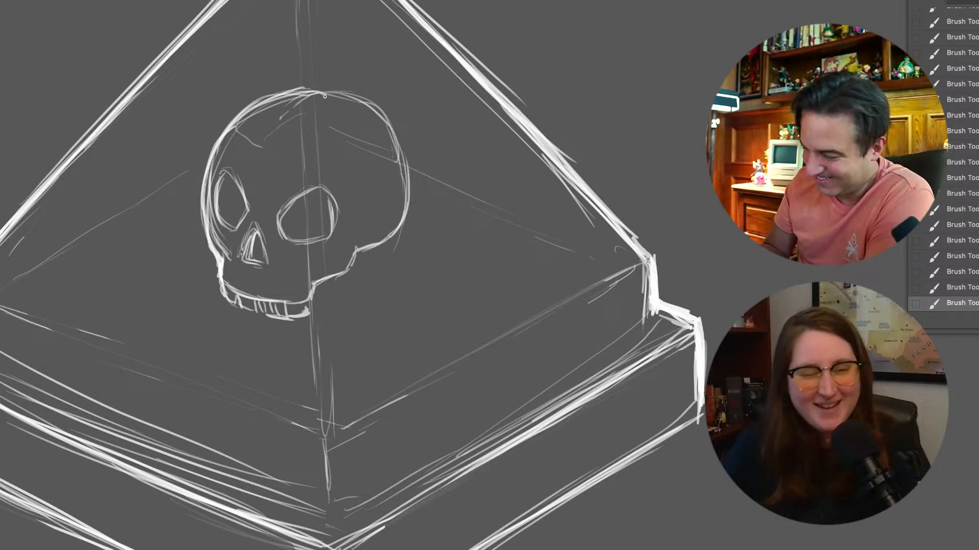
key(ctrl+z)
key(ctrl+z)
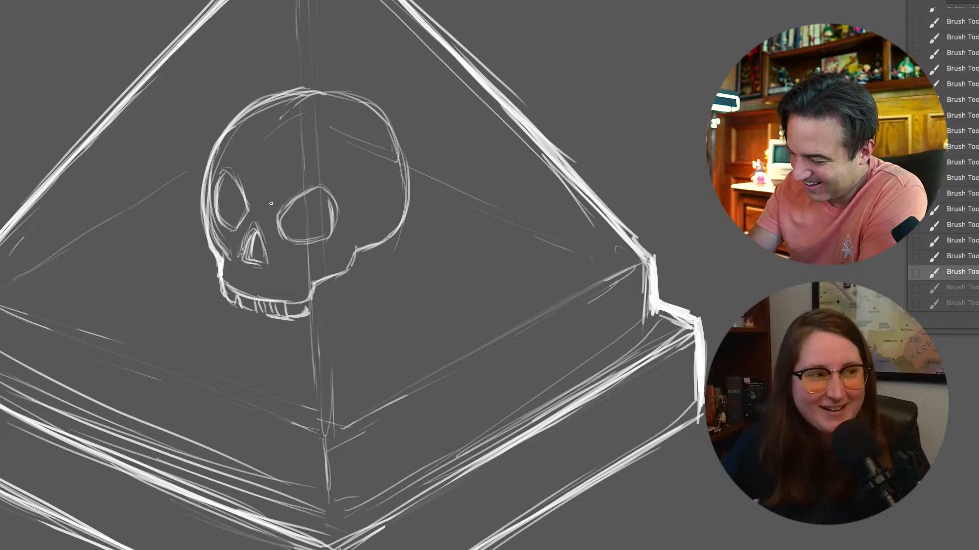
drag(285, 208, 278, 224)
mouse_move(309, 192)
mouse_down()
mouse_move(282, 236)
mouse_move(332, 202)
mouse_move(328, 232)
mouse_up()
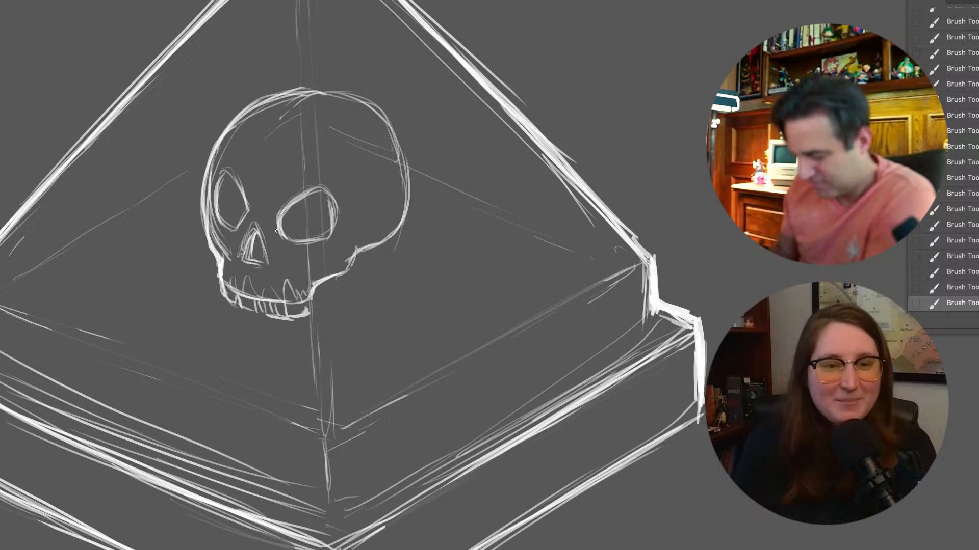
key(super+minus)
key(super+minus)
key(super+plus)
key(super+plus)
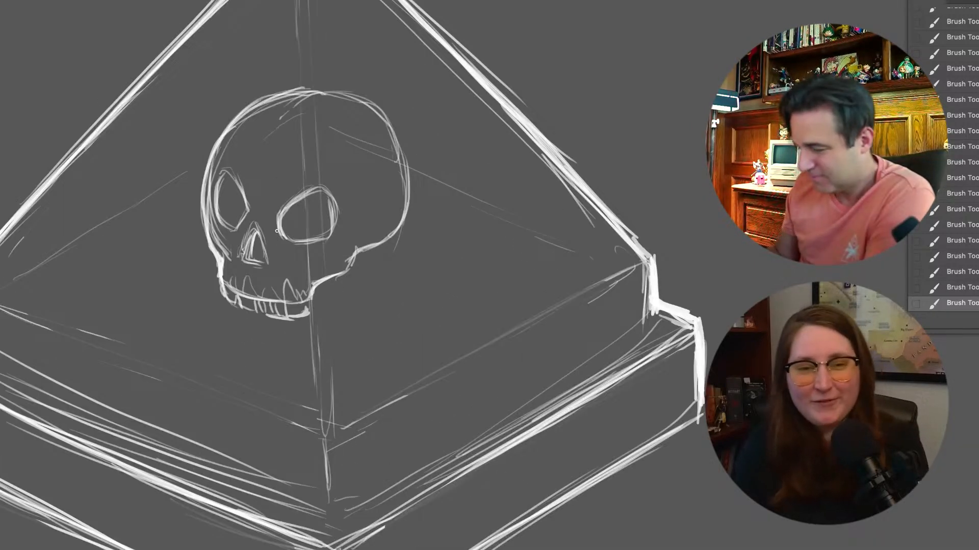
scroll(277, 231, up, 3)
scroll(277, 231, left, 3)
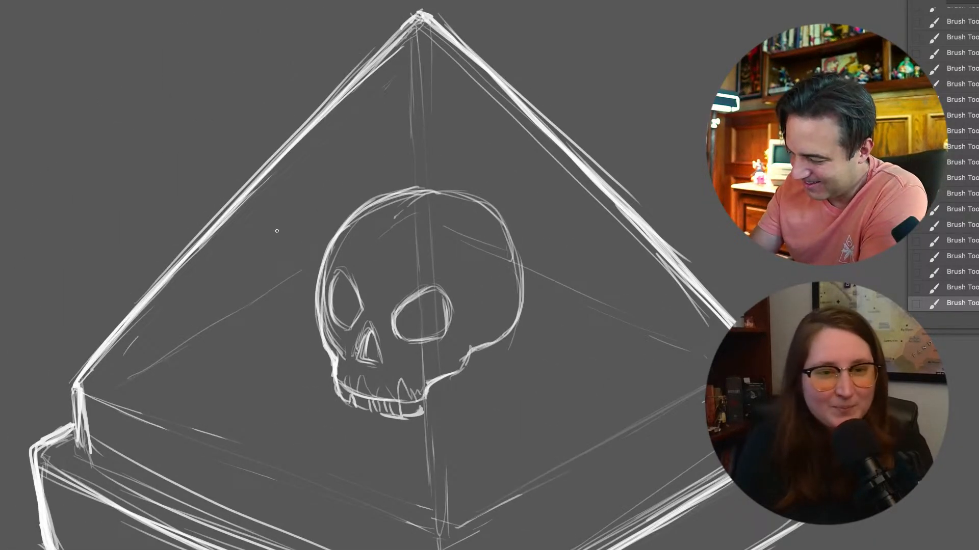
Select both of the skull's eye sockets together with the Polygonal Lasso, routing the selection above the nose cavity
click(347, 256)
click(383, 284)
click(444, 266)
click(466, 334)
click(421, 360)
click(402, 361)
click(391, 326)
click(378, 310)
click(333, 337)
double_click(330, 264)
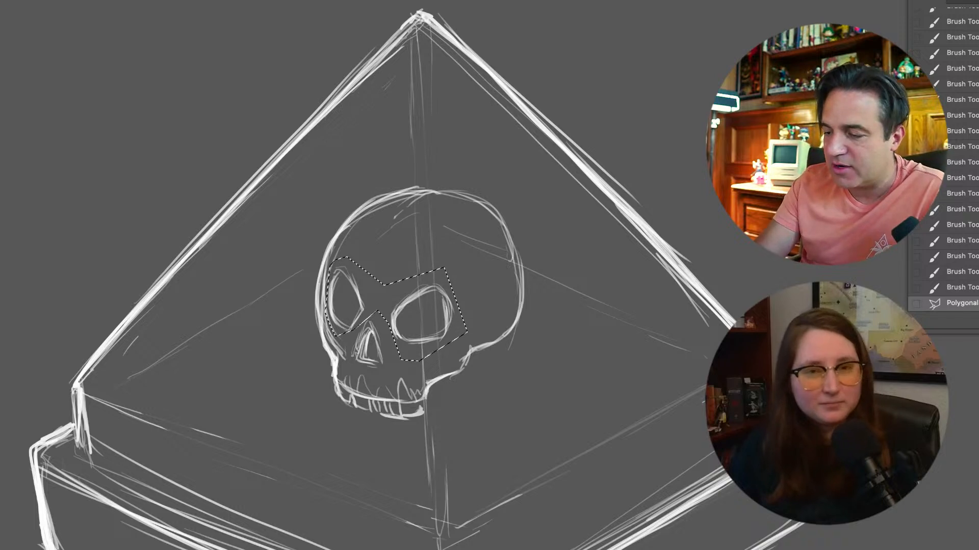
Warp the selected eye sockets into a more slanted, angry shape with lowered inner corners, apply the warp, and clear the selection
click(58, 0)
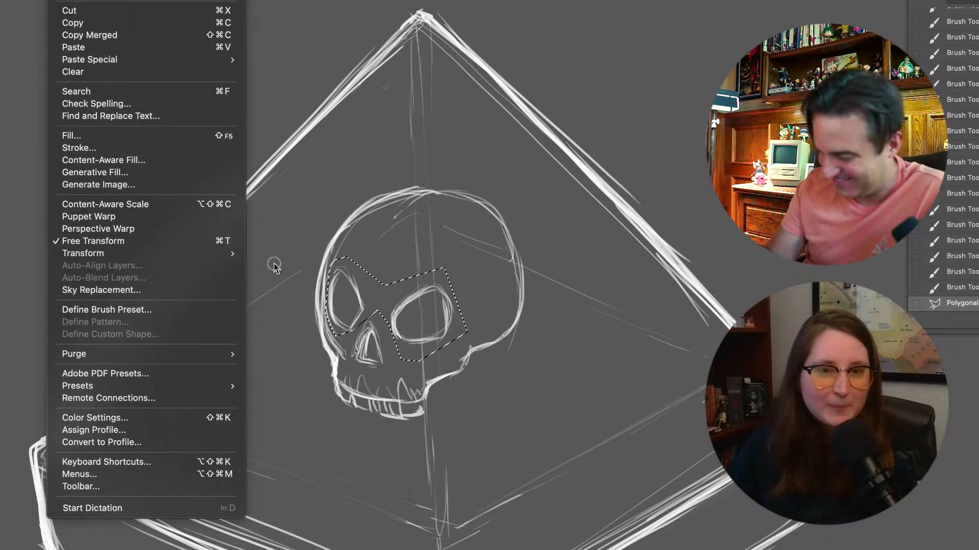
mouse_move(229, 253)
click(268, 341)
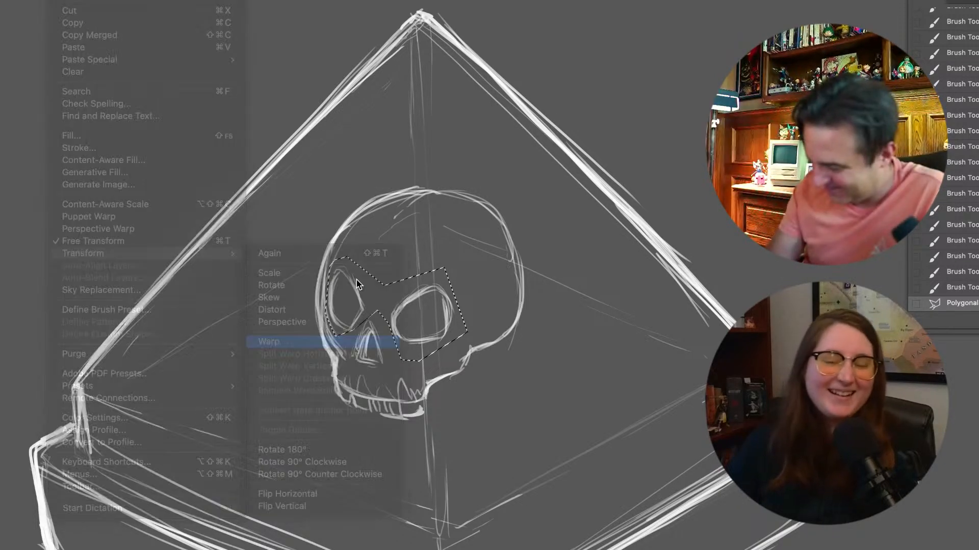
drag(350, 282, 344, 294)
drag(428, 298, 427, 305)
drag(341, 297, 332, 322)
drag(451, 315, 450, 307)
drag(349, 308, 358, 293)
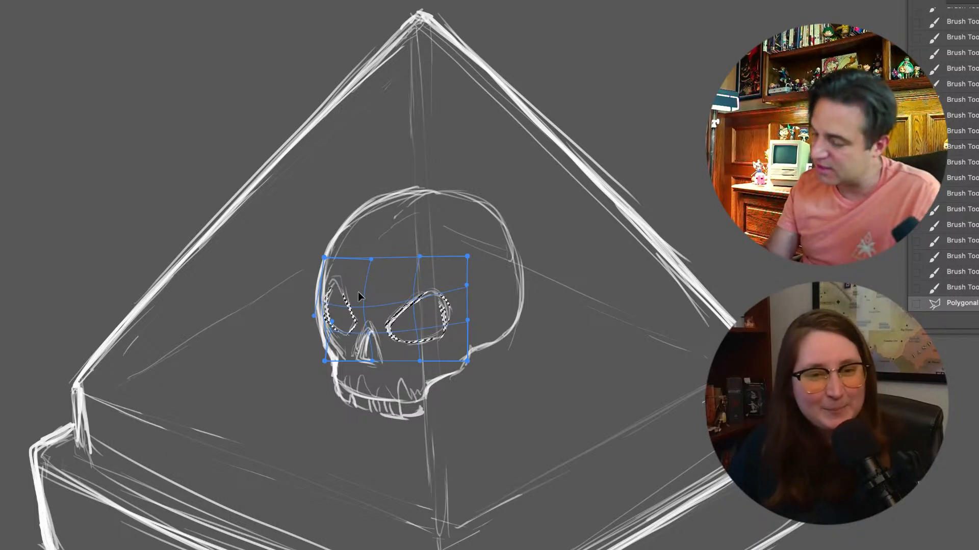
drag(443, 333, 446, 331)
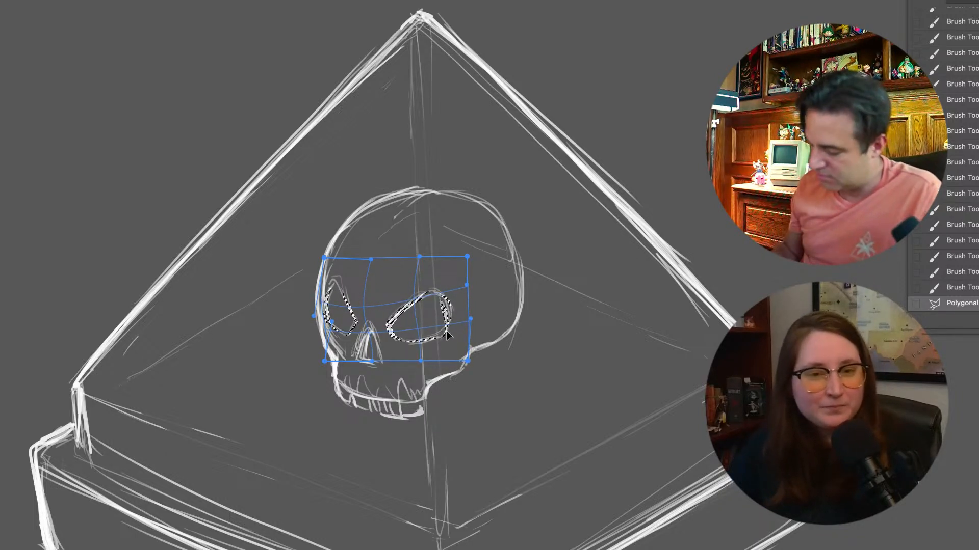
key(Return)
key(m)
click(48, 66)
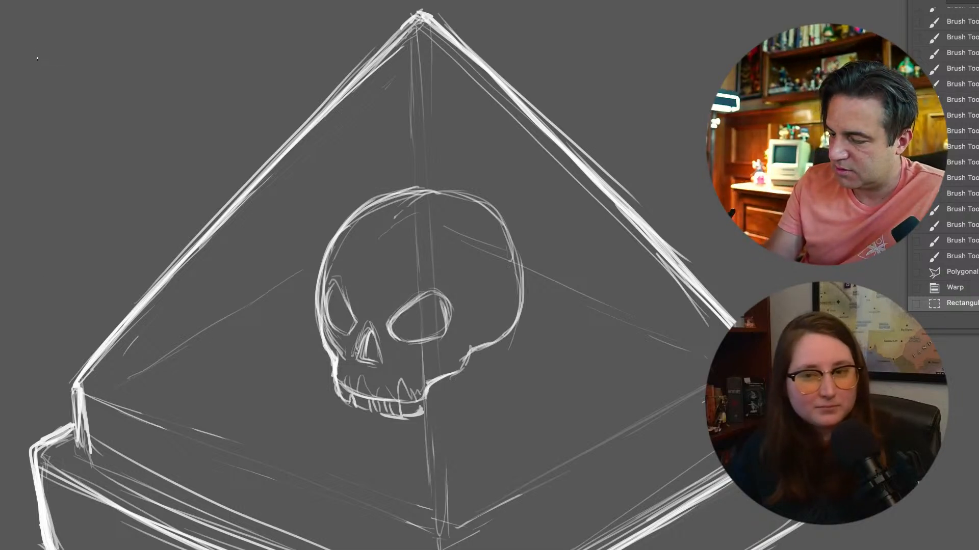
click(28, 98)
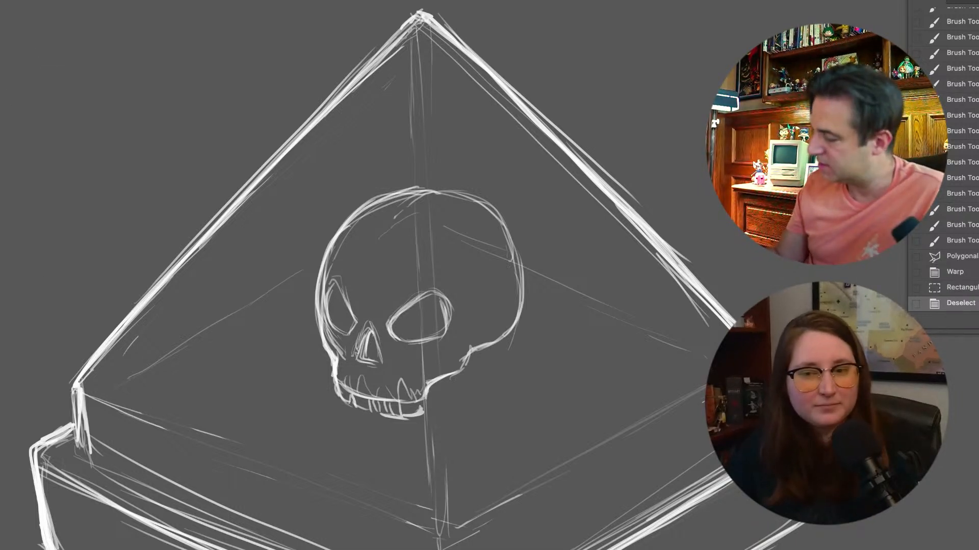
Reinforce the rear outline of the cranium and add short brow lines between and above the eye sockets
mouse_move(435, 189)
mouse_down()
mouse_move(472, 198)
mouse_move(505, 235)
mouse_move(525, 301)
mouse_move(516, 317)
mouse_move(504, 214)
mouse_up()
drag(366, 309, 403, 291)
drag(396, 295, 414, 286)
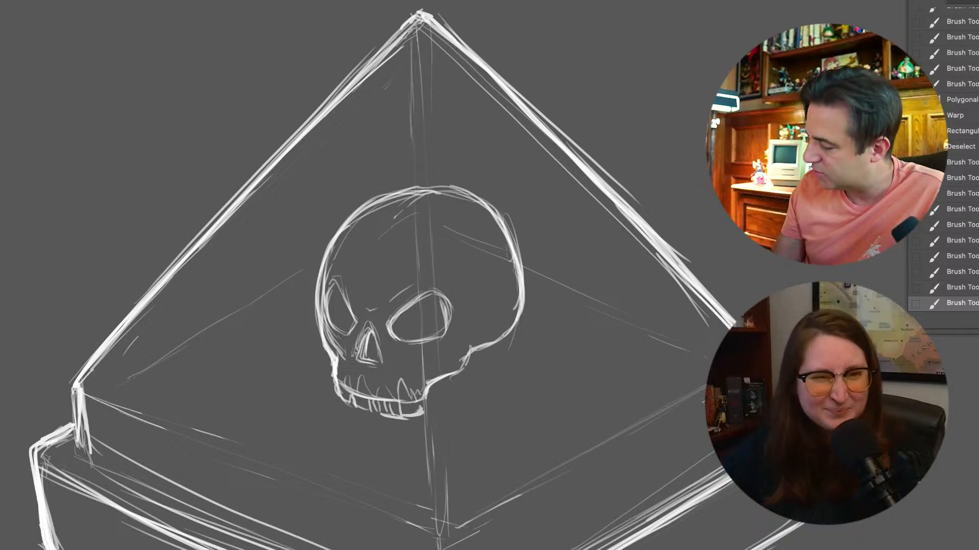
Create a new layer, try a few rough cylinder strokes left of the skull, and erase them
key(super+shift+alt+n)
drag(289, 287, 304, 362)
mouse_move(289, 294)
mouse_down()
mouse_move(309, 384)
mouse_move(300, 277)
mouse_up()
drag(289, 283, 309, 272)
mouse_move(290, 283)
mouse_down()
mouse_move(316, 268)
mouse_move(272, 284)
mouse_move(303, 281)
mouse_move(280, 292)
mouse_move(294, 305)
mouse_move(308, 387)
mouse_up()
key(e)
key(b)
Sketch a tall, slightly tilted cylinder left of the skull with an elliptical top, two long sides and a curved base
mouse_move(281, 258)
mouse_down()
mouse_move(255, 270)
mouse_move(280, 272)
mouse_move(304, 259)
mouse_up()
drag(254, 271, 301, 265)
mouse_move(263, 273)
mouse_down()
mouse_move(291, 270)
mouse_move(278, 385)
mouse_up()
drag(259, 293, 280, 387)
drag(267, 337, 284, 393)
mouse_move(285, 395)
mouse_down()
mouse_move(308, 409)
mouse_move(317, 401)
mouse_up()
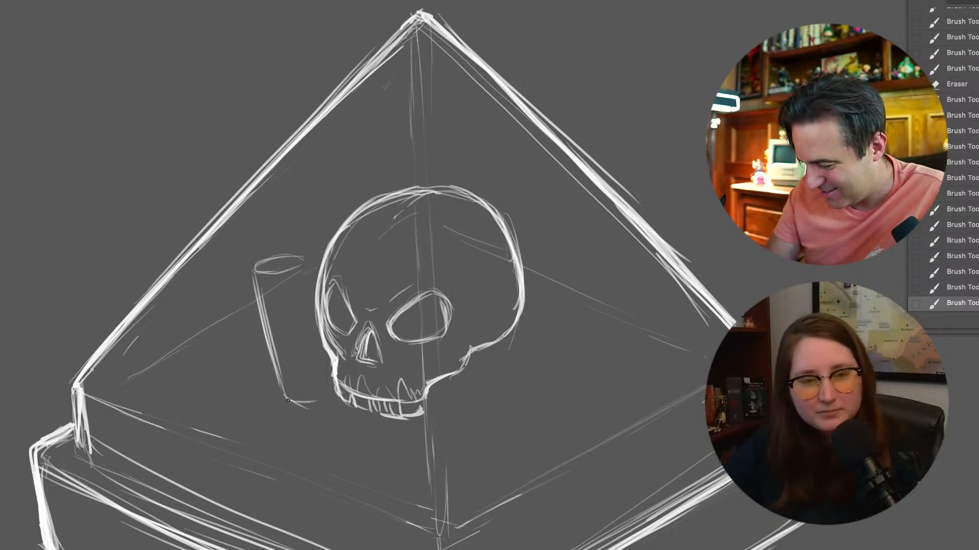
drag(304, 271, 319, 325)
drag(321, 345, 337, 396)
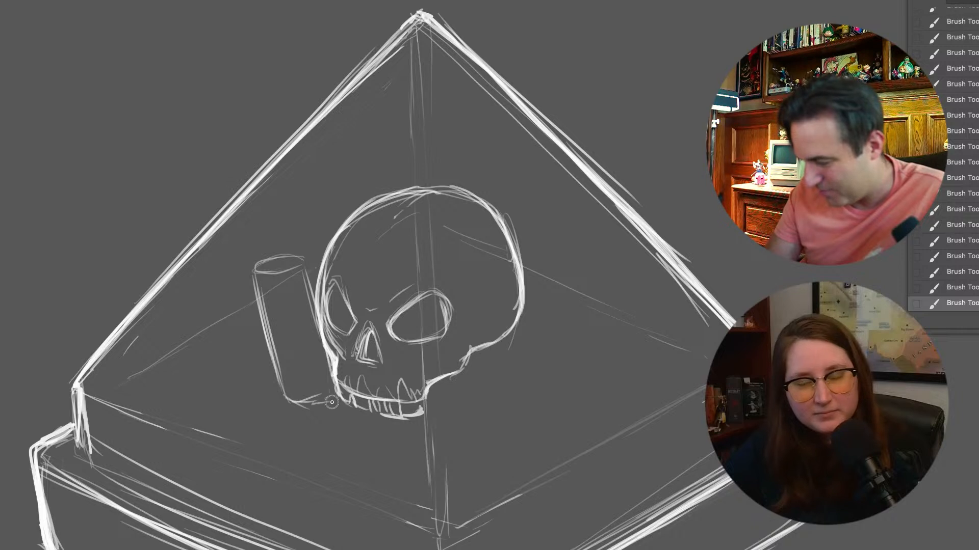
Add a short cylinder left of the tall one and rotate both clockwise with Free Transform until they stand upright
mouse_move(256, 343)
mouse_down()
mouse_move(234, 348)
mouse_move(261, 387)
mouse_up()
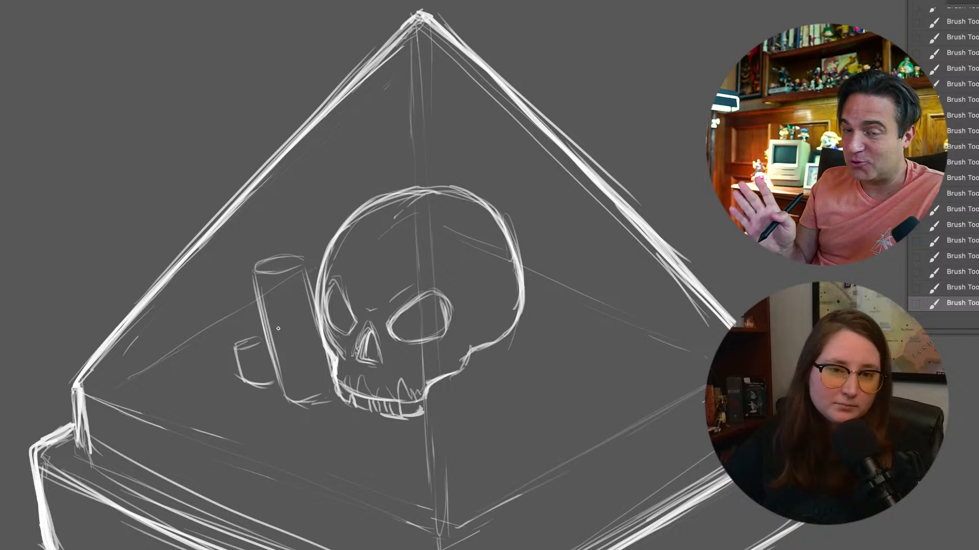
key(ctrl+t)
mouse_move(343, 245)
mouse_down()
mouse_move(357, 255)
mouse_move(329, 263)
mouse_up()
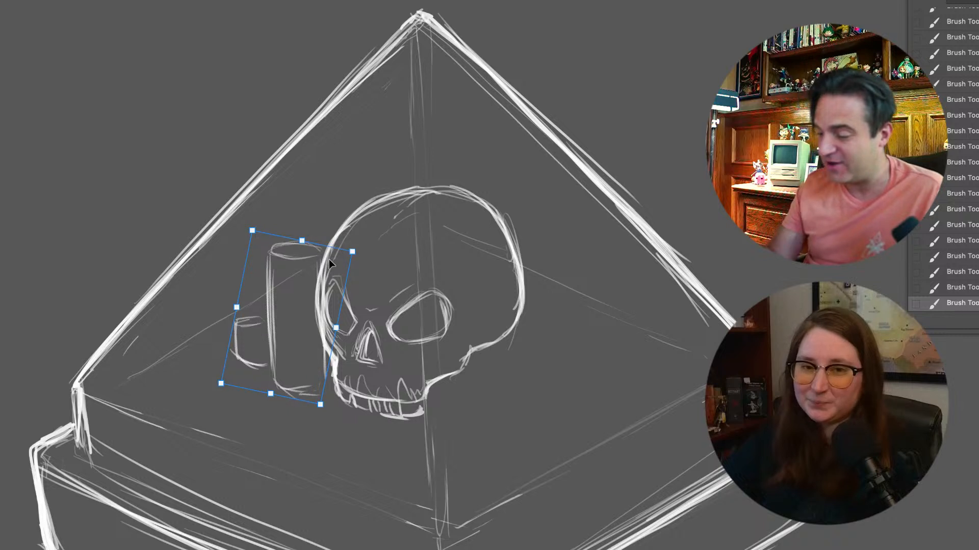
key(Return)
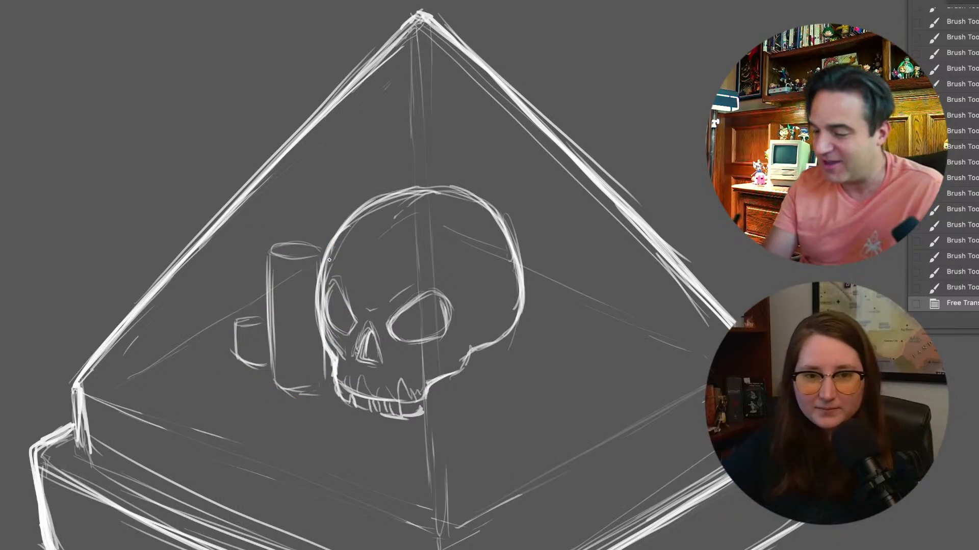
Sketch short cylinders in front of the skull's jaw hinge, at the tall cylinder's base, and beneath the back of the cranium
mouse_move(463, 378)
mouse_down()
mouse_move(436, 388)
mouse_move(483, 381)
mouse_move(438, 388)
mouse_move(433, 403)
mouse_move(430, 396)
mouse_move(432, 409)
mouse_move(461, 413)
mouse_move(449, 418)
mouse_move(483, 400)
mouse_move(485, 386)
mouse_move(464, 422)
mouse_up()
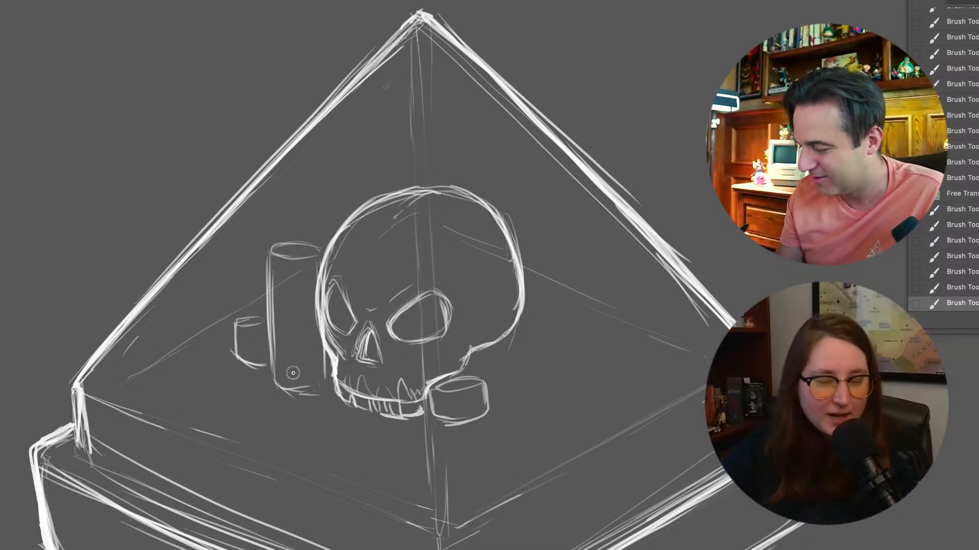
mouse_move(291, 374)
mouse_down()
mouse_move(316, 376)
mouse_move(296, 372)
mouse_move(294, 403)
mouse_up()
mouse_move(292, 402)
mouse_down()
mouse_move(328, 382)
mouse_move(334, 412)
mouse_up()
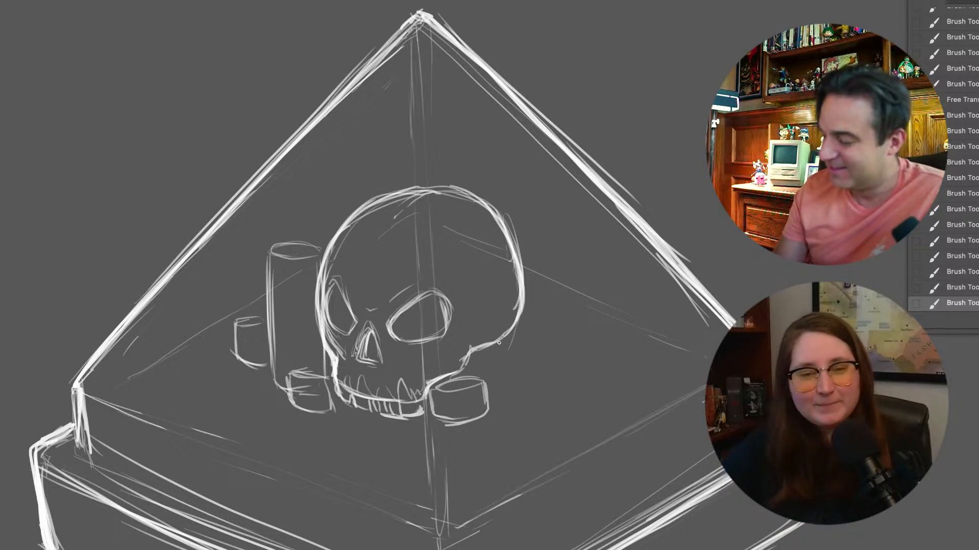
mouse_move(498, 382)
mouse_down()
mouse_move(496, 353)
mouse_move(497, 384)
mouse_move(487, 390)
mouse_move(519, 329)
mouse_move(522, 368)
mouse_move(497, 375)
mouse_move(489, 347)
mouse_move(467, 366)
mouse_move(493, 354)
mouse_move(491, 388)
mouse_move(523, 375)
mouse_up()
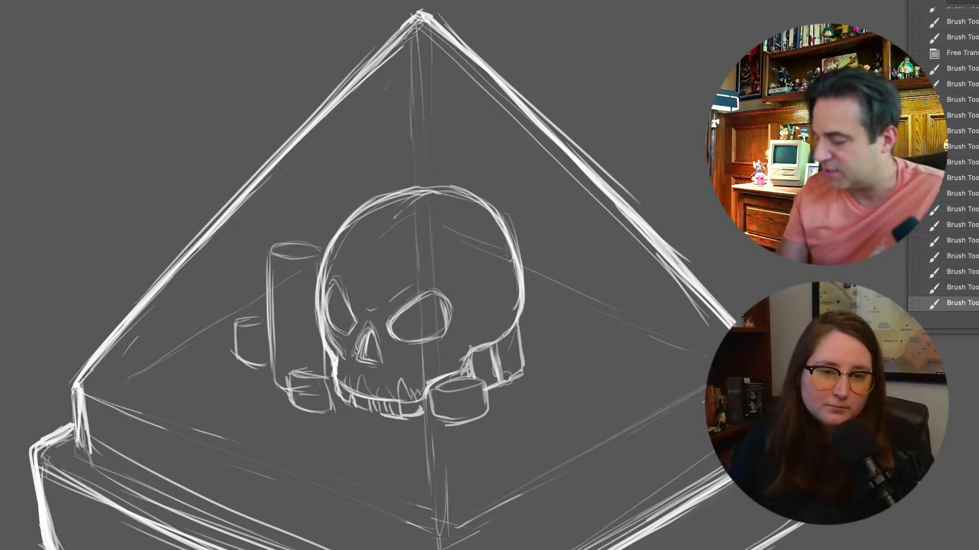
Darken the two left cylinders' outlines, then add another cylinder and a small flat oval right of the skull
mouse_move(271, 267)
mouse_down()
mouse_move(269, 251)
mouse_move(301, 242)
mouse_move(266, 315)
mouse_up()
mouse_move(270, 363)
mouse_down()
mouse_move(235, 366)
mouse_move(231, 325)
mouse_up()
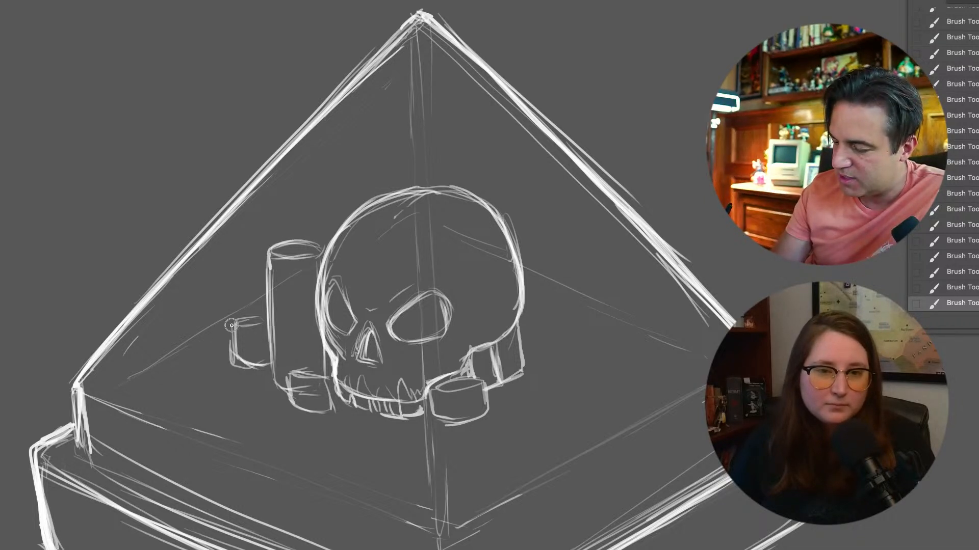
mouse_move(521, 371)
mouse_down()
mouse_move(520, 331)
mouse_move(555, 317)
mouse_move(560, 357)
mouse_move(529, 374)
mouse_move(558, 363)
mouse_up()
mouse_move(518, 324)
mouse_down()
mouse_move(527, 379)
mouse_move(554, 315)
mouse_up()
mouse_move(555, 317)
mouse_down()
mouse_move(560, 358)
mouse_move(497, 399)
mouse_move(512, 405)
mouse_up()
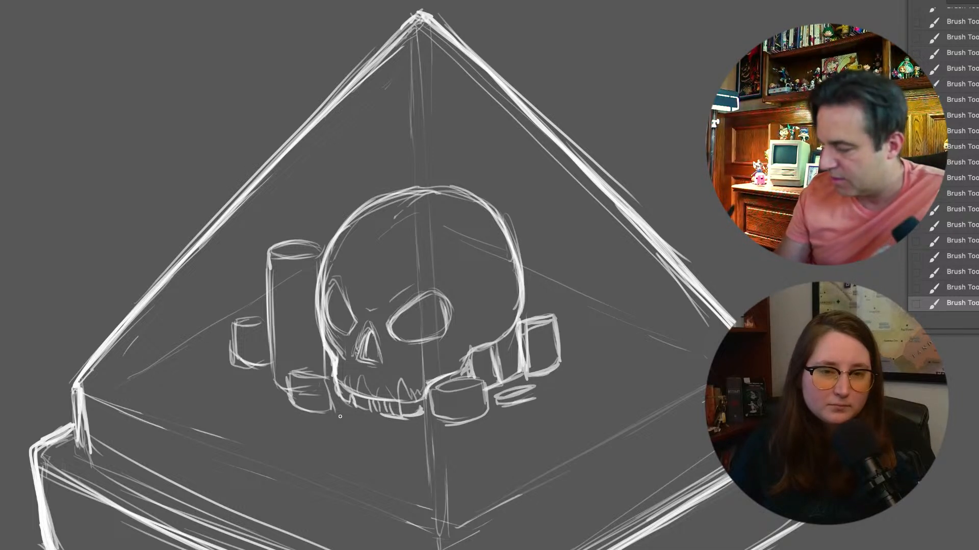
Sketch two parallel diagonal rods with thickened ends extending forward from beneath the skull's teeth, joined by a shallow curve
drag(312, 429, 341, 410)
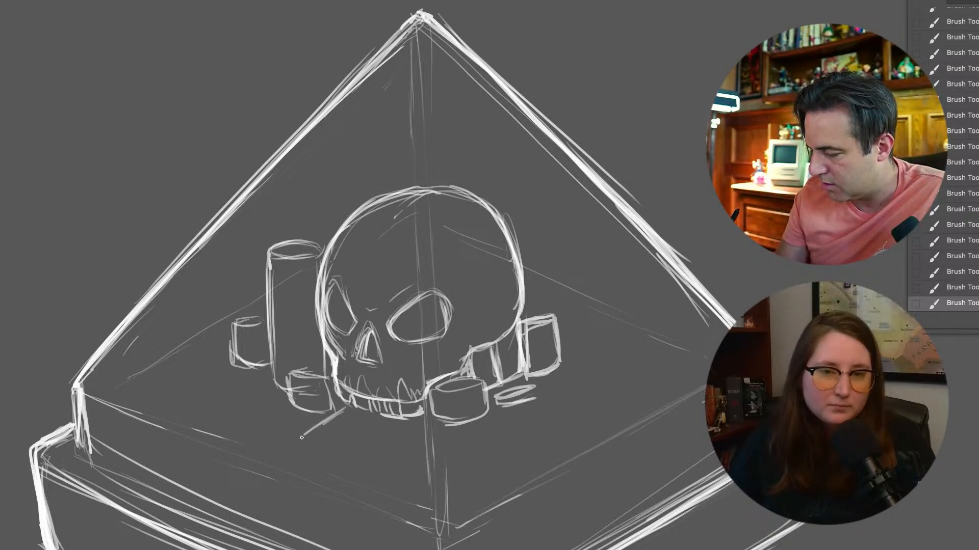
drag(333, 451, 343, 453)
drag(390, 425, 343, 452)
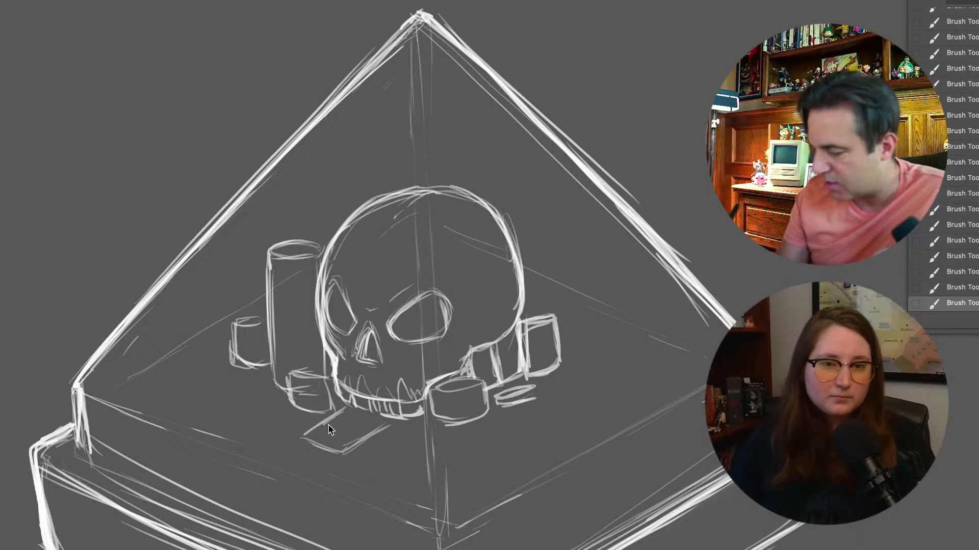
drag(291, 424, 301, 433)
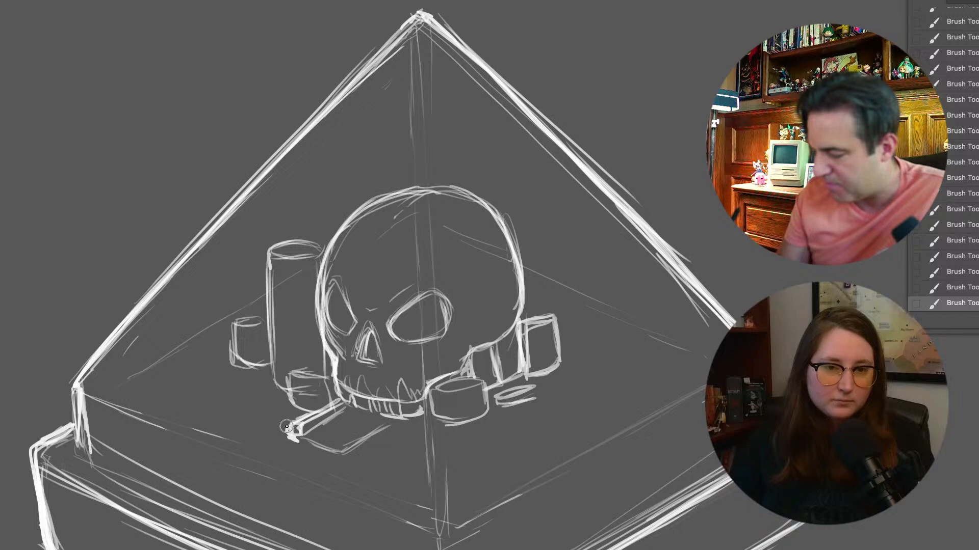
mouse_move(344, 446)
mouse_down()
mouse_move(394, 419)
mouse_move(347, 445)
mouse_move(398, 431)
mouse_move(387, 433)
mouse_up()
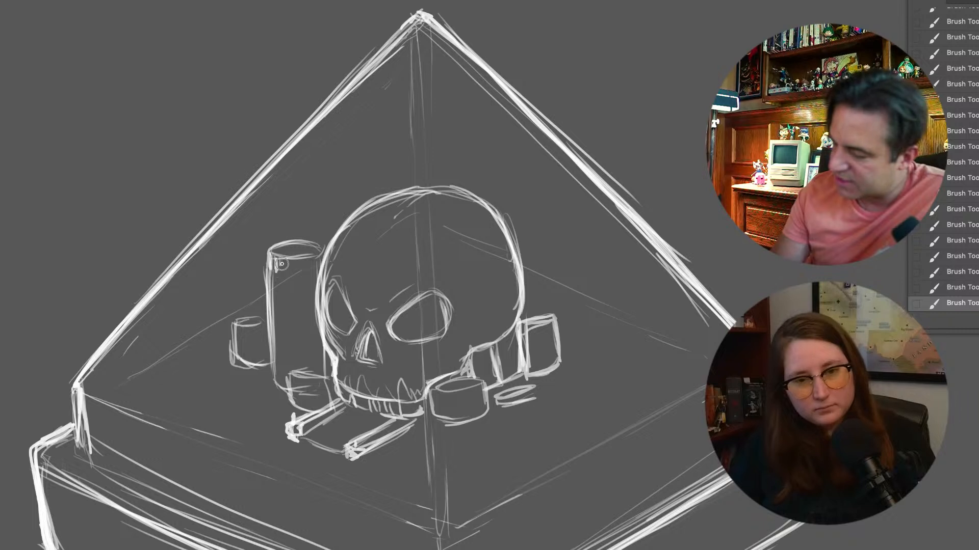
Draw jagged, drip-like edges around the tops of the cylinders and strengthen the lower outline of the one beside the jaw
drag(284, 261, 319, 261)
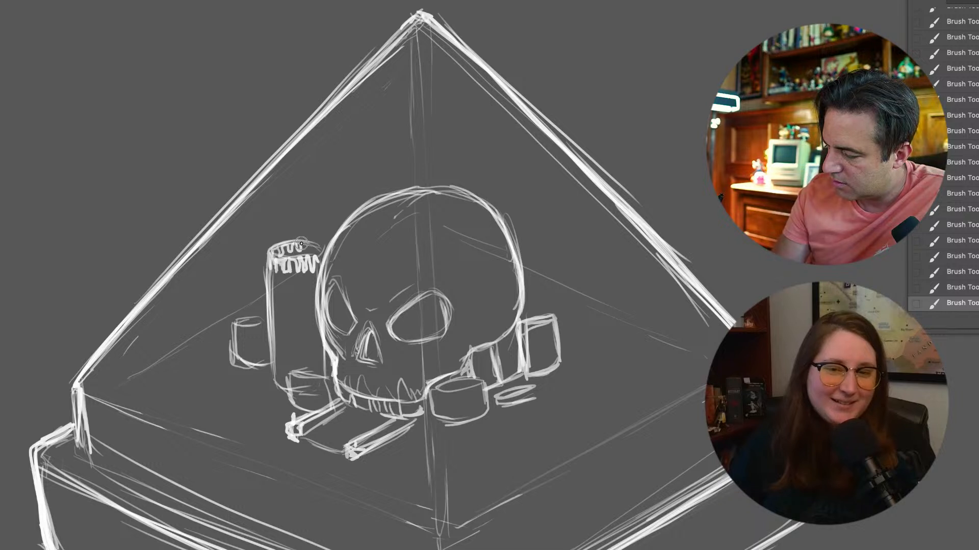
drag(301, 244, 316, 254)
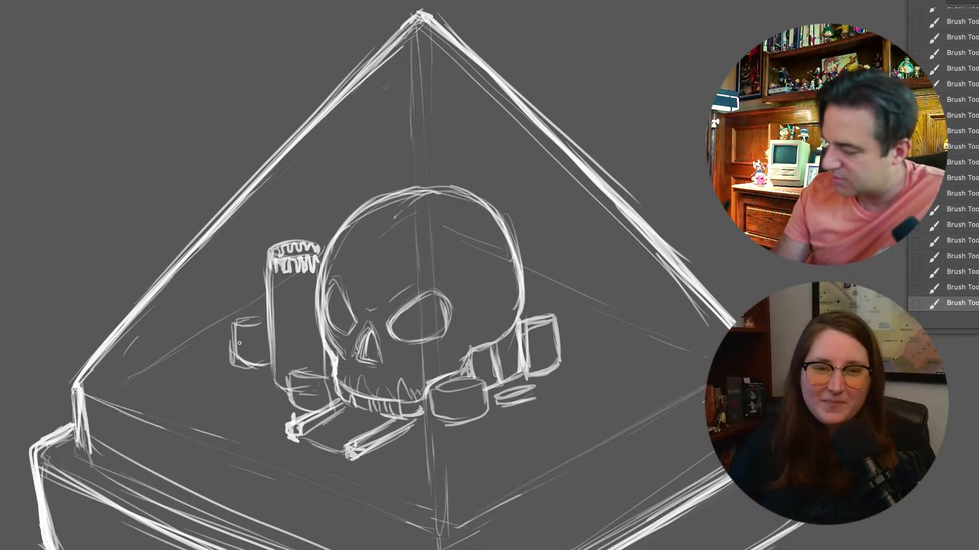
mouse_move(236, 324)
mouse_down()
mouse_move(241, 332)
mouse_move(264, 322)
mouse_move(246, 318)
mouse_up()
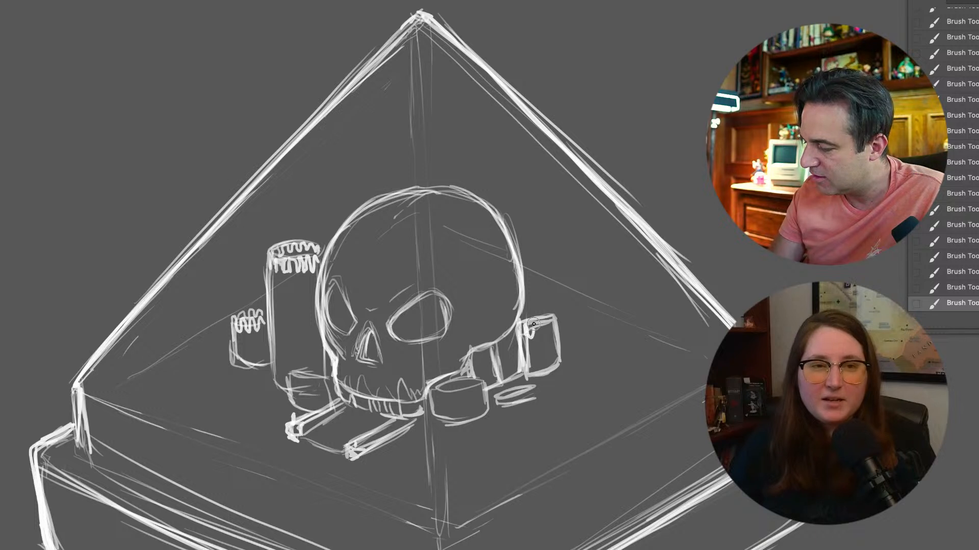
mouse_move(543, 320)
mouse_down()
mouse_move(553, 325)
mouse_move(552, 315)
mouse_move(544, 322)
mouse_up()
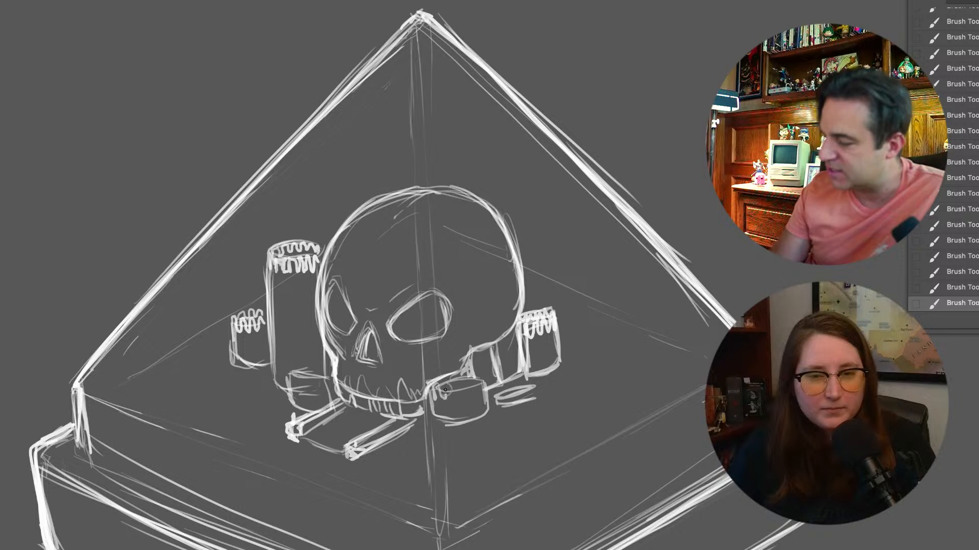
drag(437, 393, 461, 392)
drag(471, 397, 484, 389)
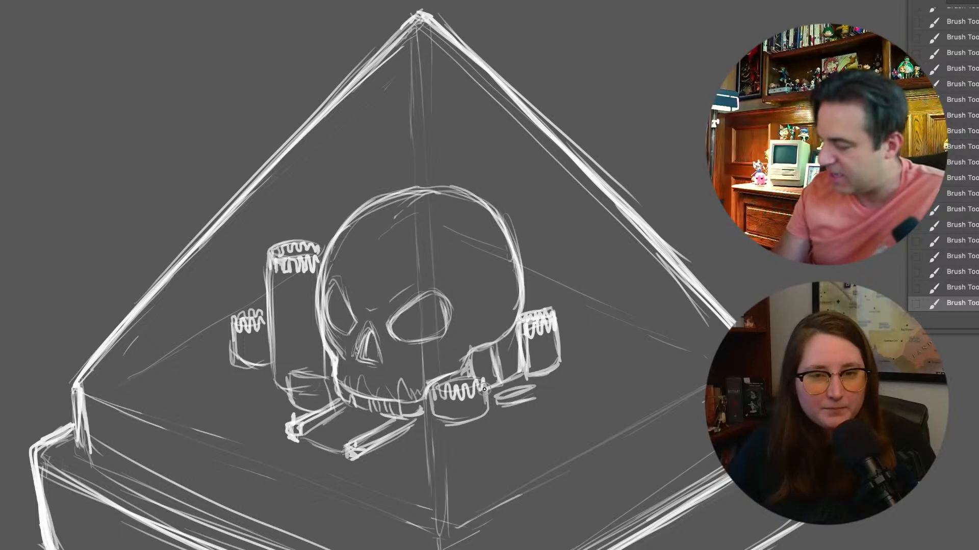
mouse_move(469, 421)
mouse_down()
mouse_move(444, 424)
mouse_move(431, 410)
mouse_move(445, 424)
mouse_move(425, 427)
mouse_move(433, 388)
mouse_up()
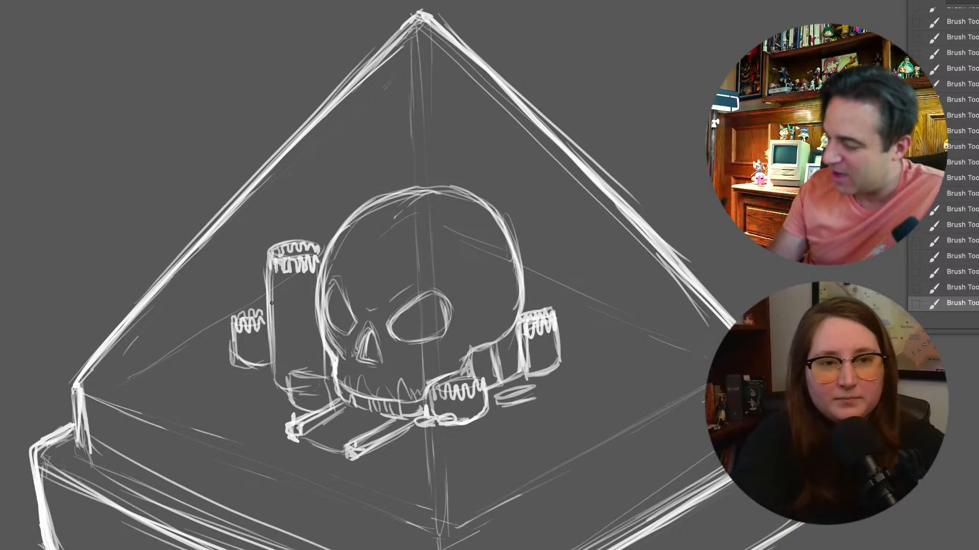
Scatter short vertical marks down the tall cylinder and the smaller cylinders at the far left and far right, redoing unsatisfactory marks
drag(279, 293, 286, 292)
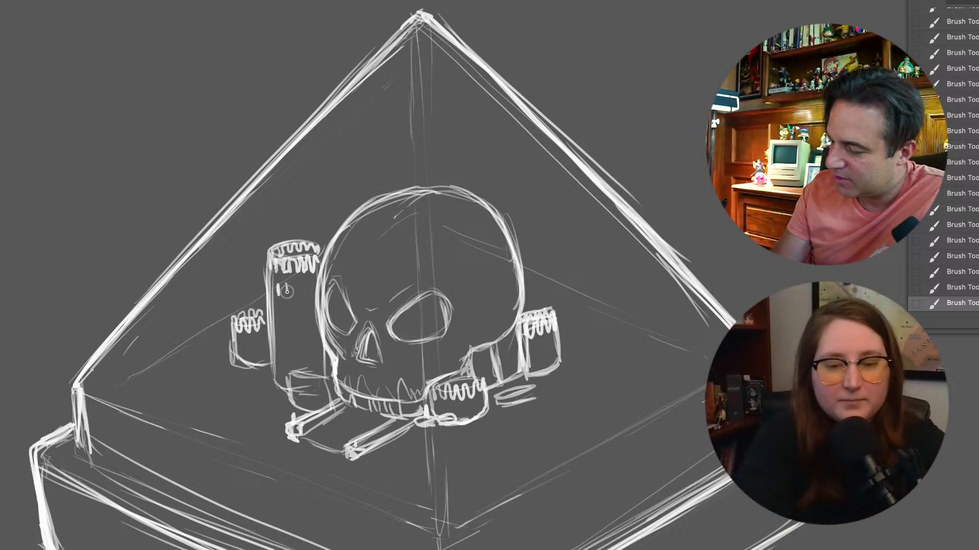
key(ctrl+z)
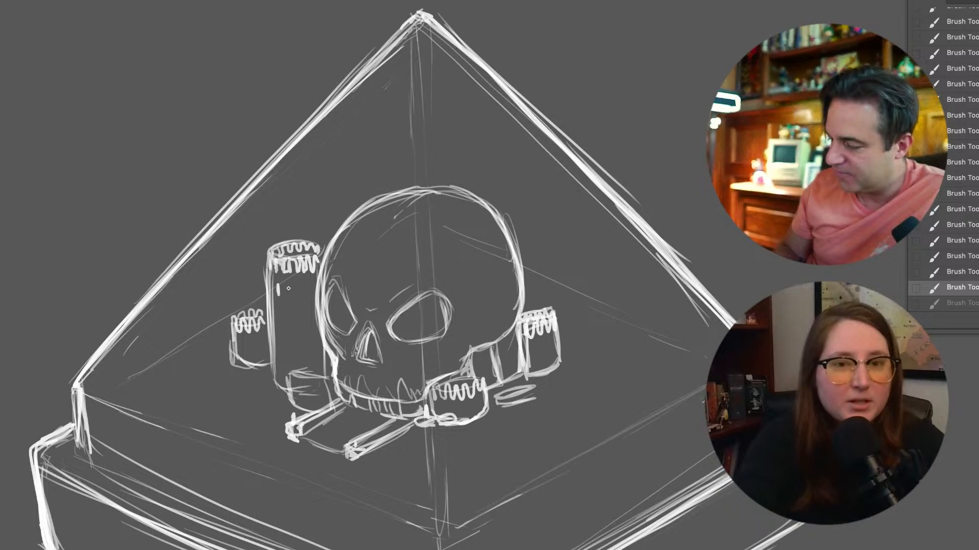
key(ctrl+z)
key(ctrl+shift+z)
key(ctrl+shift+z)
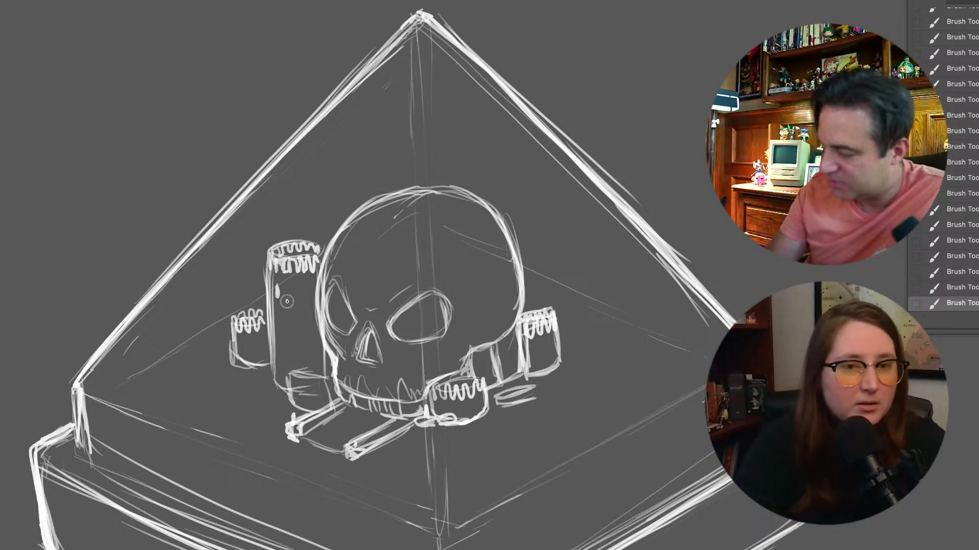
drag(303, 312, 305, 322)
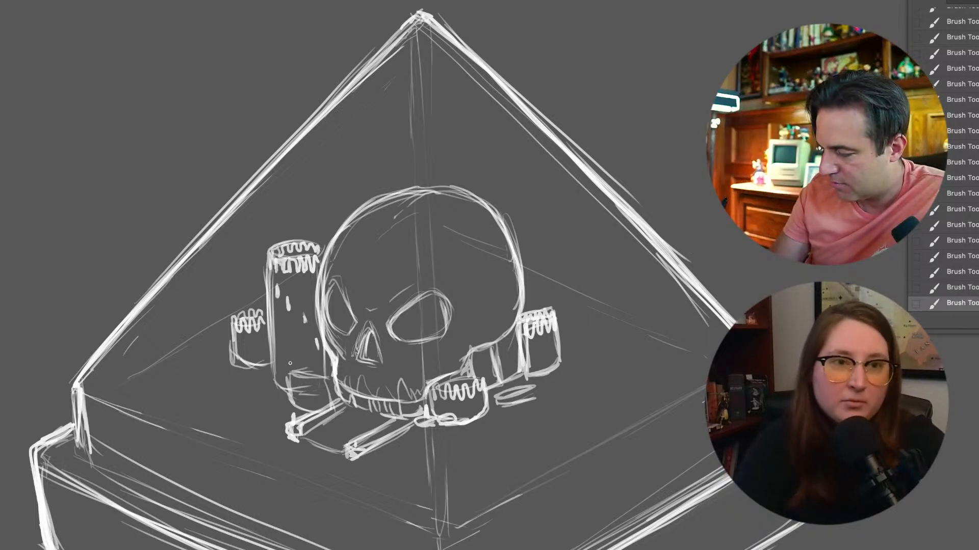
drag(247, 338, 259, 355)
drag(537, 343, 547, 362)
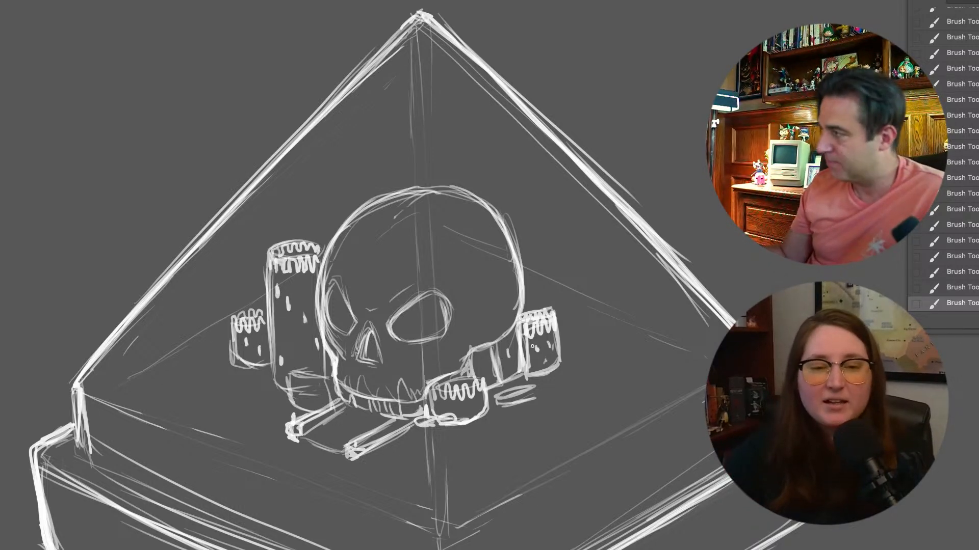
Create a new layer and sketch a palm tree with a spiky crown beside the far-left small cylinder
key(alt+shift+super+n)
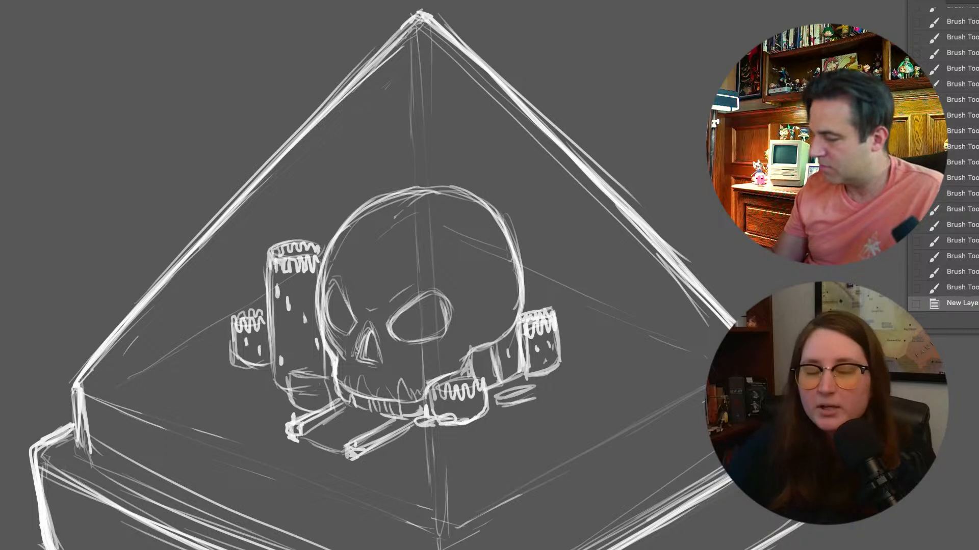
drag(496, 408, 556, 250)
key(super+z)
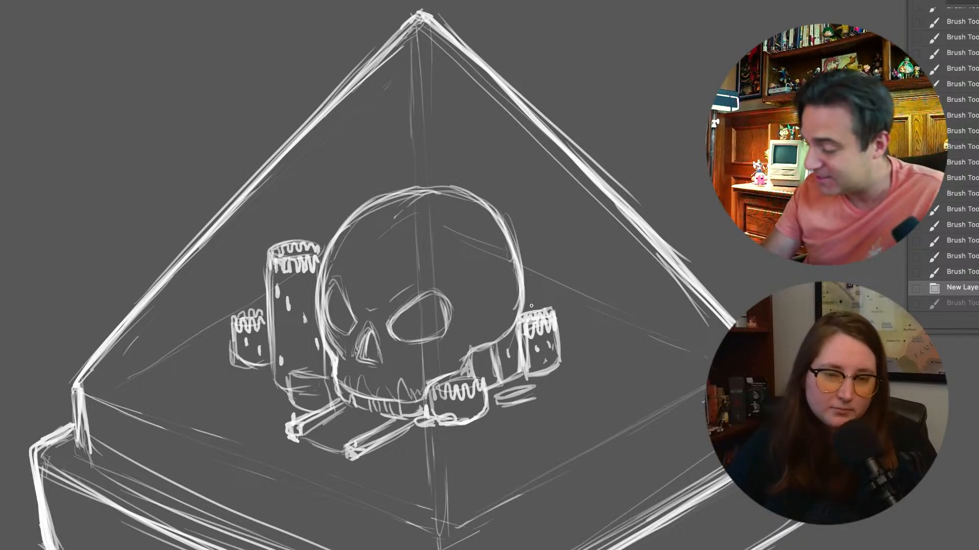
mouse_move(226, 367)
mouse_down()
mouse_move(218, 291)
mouse_move(218, 300)
mouse_up()
mouse_move(227, 375)
mouse_down()
mouse_move(211, 296)
mouse_move(202, 303)
mouse_move(228, 303)
mouse_move(213, 310)
mouse_move(219, 299)
mouse_move(205, 294)
mouse_move(214, 286)
mouse_move(228, 363)
mouse_up()
drag(220, 326, 228, 370)
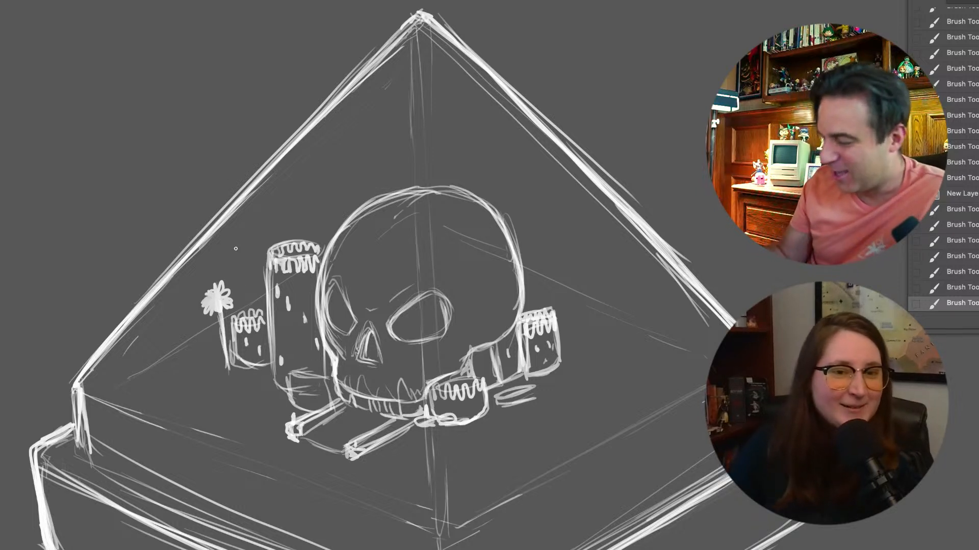
Erase the first palm's crown and draw several palms of varying height with drooping fronds around the far-left cylinder
key(e)
mouse_move(220, 286)
mouse_down()
mouse_move(201, 334)
mouse_move(210, 332)
mouse_move(232, 395)
mouse_move(202, 332)
mouse_move(206, 306)
mouse_move(247, 274)
mouse_move(248, 297)
mouse_move(244, 254)
mouse_move(252, 299)
mouse_move(246, 256)
mouse_move(225, 252)
mouse_move(235, 225)
mouse_move(252, 222)
mouse_move(254, 235)
mouse_move(232, 256)
mouse_move(259, 252)
mouse_up()
key(b)
mouse_move(256, 236)
mouse_down()
mouse_move(250, 307)
mouse_move(236, 309)
mouse_up()
mouse_move(225, 279)
mouse_down()
mouse_move(234, 307)
mouse_move(209, 278)
mouse_move(230, 376)
mouse_up()
drag(215, 312, 220, 333)
mouse_move(214, 305)
mouse_down()
mouse_move(199, 312)
mouse_move(224, 292)
mouse_move(211, 319)
mouse_up()
drag(218, 311, 229, 367)
Draw a rising row of palm trees behind the tall cylinder and along the skull's upper-left edge
mouse_move(315, 196)
mouse_down()
mouse_move(320, 221)
mouse_move(313, 195)
mouse_move(302, 206)
mouse_move(309, 214)
mouse_move(316, 190)
mouse_move(329, 204)
mouse_move(316, 215)
mouse_move(315, 235)
mouse_up()
mouse_move(276, 193)
mouse_down()
mouse_move(264, 201)
mouse_move(272, 212)
mouse_move(284, 185)
mouse_move(295, 200)
mouse_move(282, 239)
mouse_up()
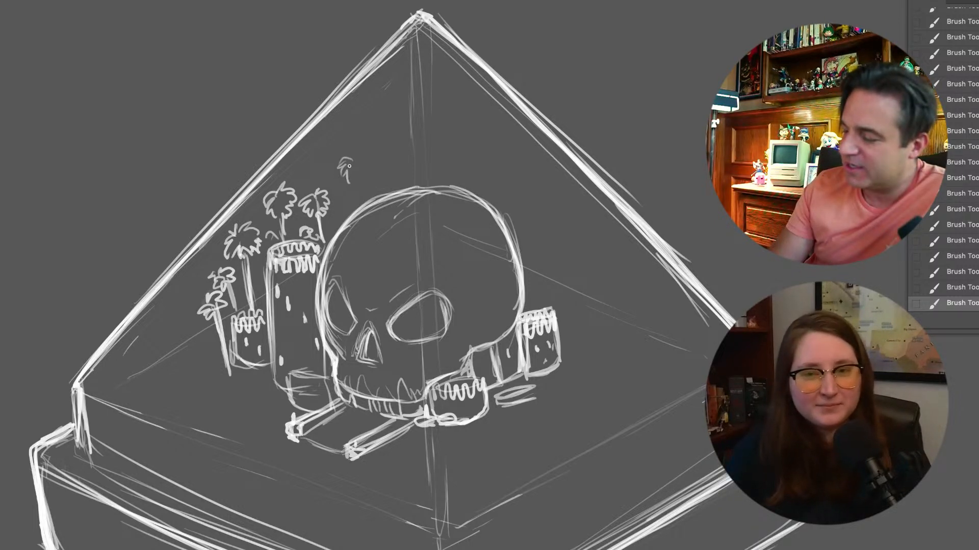
mouse_move(368, 171)
mouse_down()
mouse_move(358, 200)
mouse_move(341, 215)
mouse_move(344, 191)
mouse_up()
drag(343, 198, 351, 208)
Add a small plant at the left cylinders' base and sketch layered curved ground contours in front of them
mouse_move(255, 370)
mouse_down()
mouse_move(258, 383)
mouse_move(271, 380)
mouse_up()
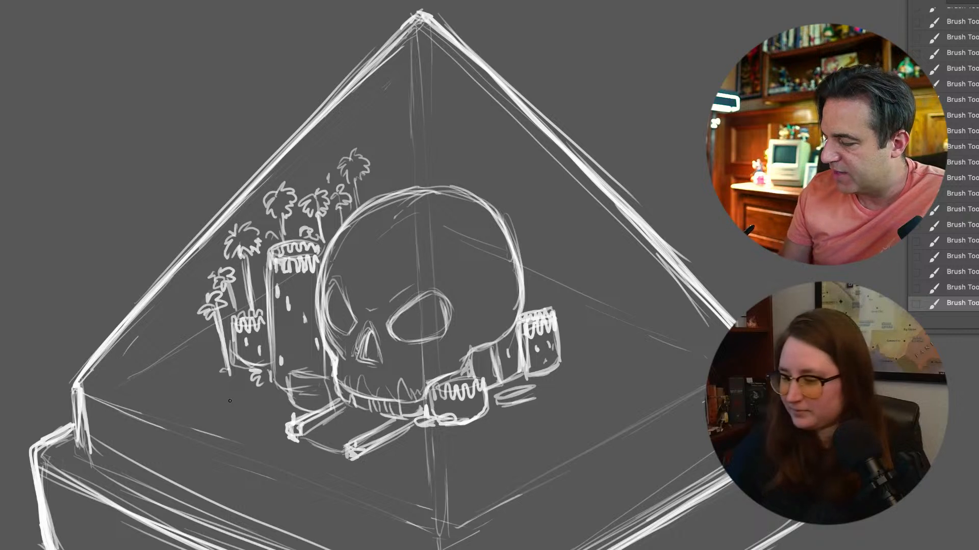
mouse_move(207, 364)
mouse_down()
mouse_move(219, 380)
mouse_move(308, 408)
mouse_up()
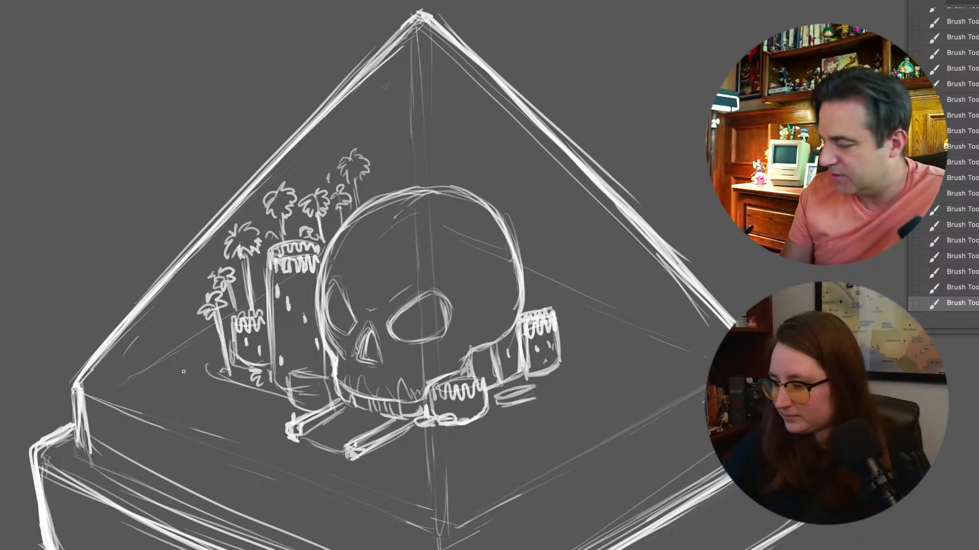
drag(213, 355, 194, 388)
drag(281, 427, 288, 427)
drag(223, 407, 270, 425)
drag(240, 385, 300, 406)
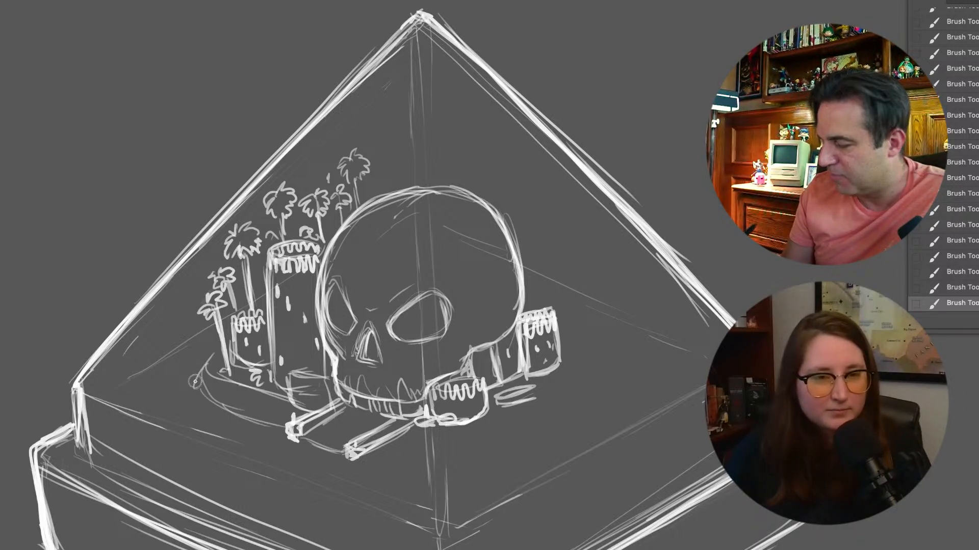
drag(196, 380, 260, 423)
drag(221, 391, 264, 410)
Draw spiky grass and leafy bushes along the left cylinders' base, extending into the pyramid's left corner
mouse_move(190, 373)
mouse_down()
mouse_move(163, 360)
mouse_move(172, 396)
mouse_move(192, 354)
mouse_move(211, 364)
mouse_move(188, 347)
mouse_move(211, 353)
mouse_move(212, 366)
mouse_move(243, 385)
mouse_move(272, 375)
mouse_move(264, 378)
mouse_move(282, 394)
mouse_move(291, 374)
mouse_up()
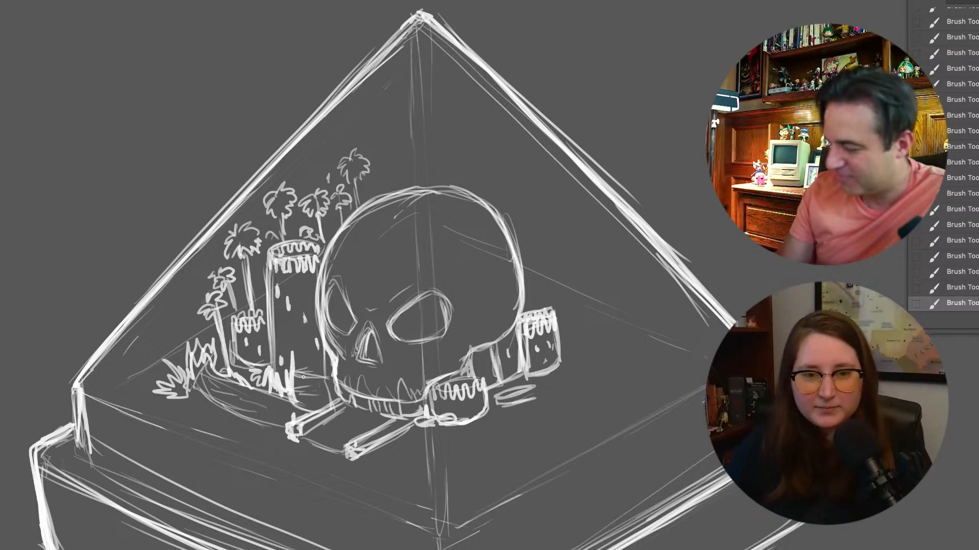
mouse_move(188, 405)
mouse_down()
mouse_move(141, 394)
mouse_move(121, 386)
mouse_move(125, 367)
mouse_move(123, 389)
mouse_up()
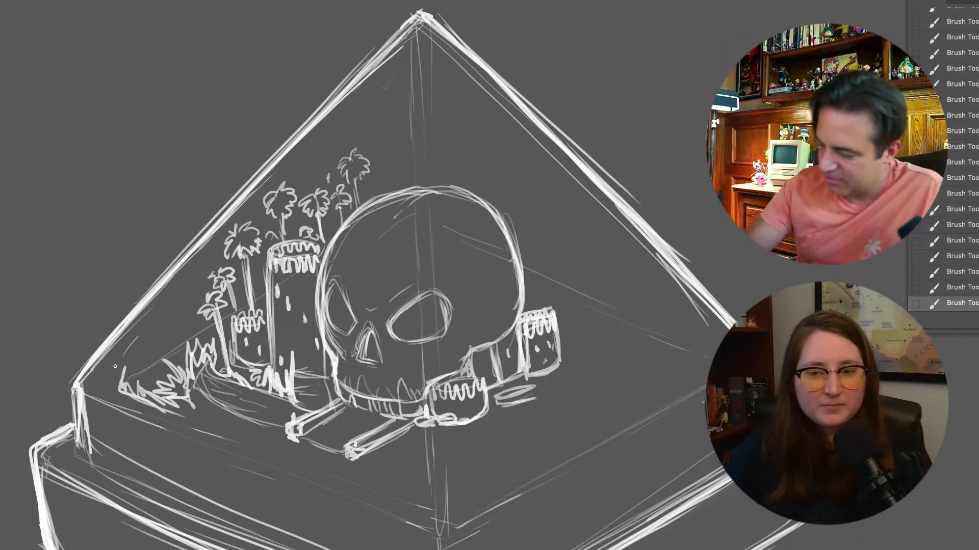
mouse_move(138, 337)
mouse_down()
mouse_move(117, 377)
mouse_move(138, 339)
mouse_move(129, 352)
mouse_move(132, 387)
mouse_up()
drag(161, 314, 133, 368)
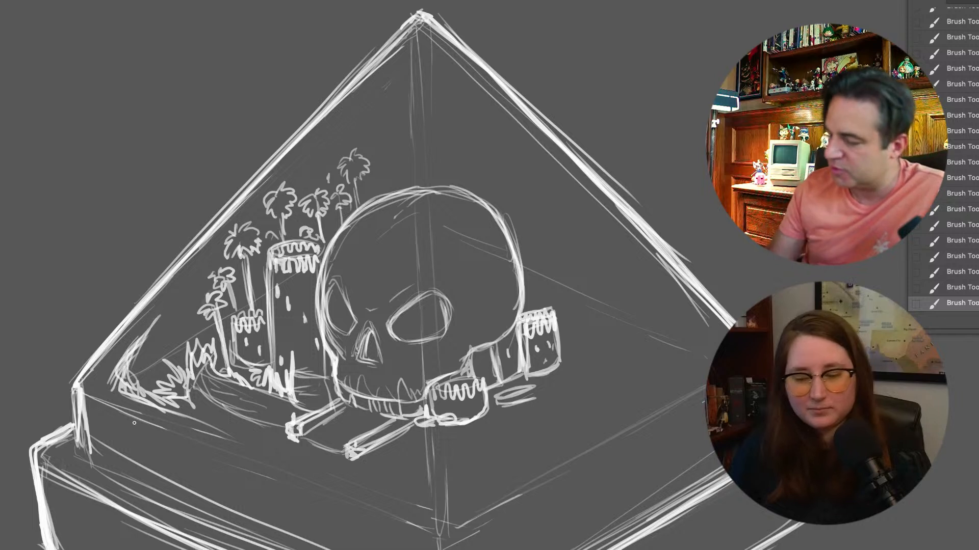
mouse_move(145, 335)
mouse_down()
mouse_move(158, 375)
mouse_move(149, 376)
mouse_move(203, 331)
mouse_up()
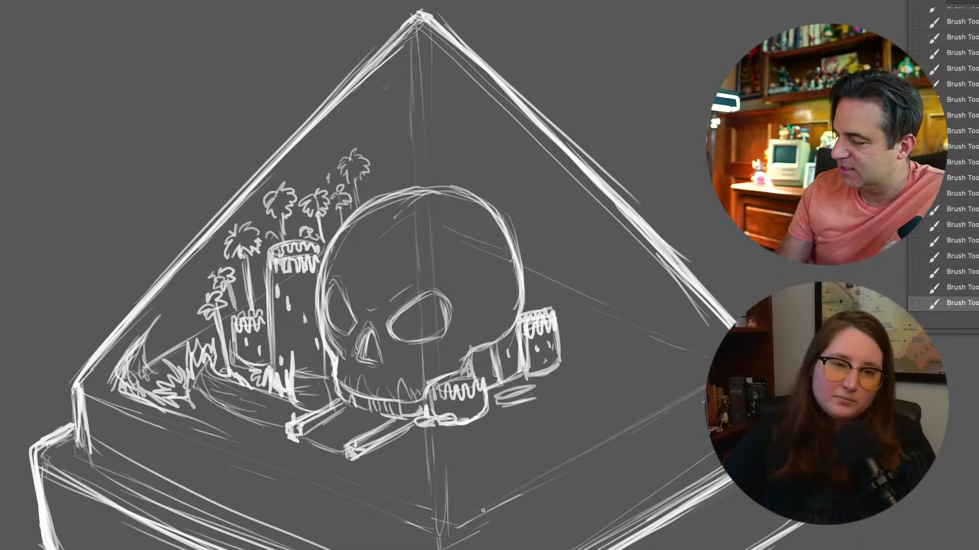
Sketch splayed lines with grass tufts at the pyramid's front corner and reinforce the front edges of its floor
drag(430, 445, 419, 496)
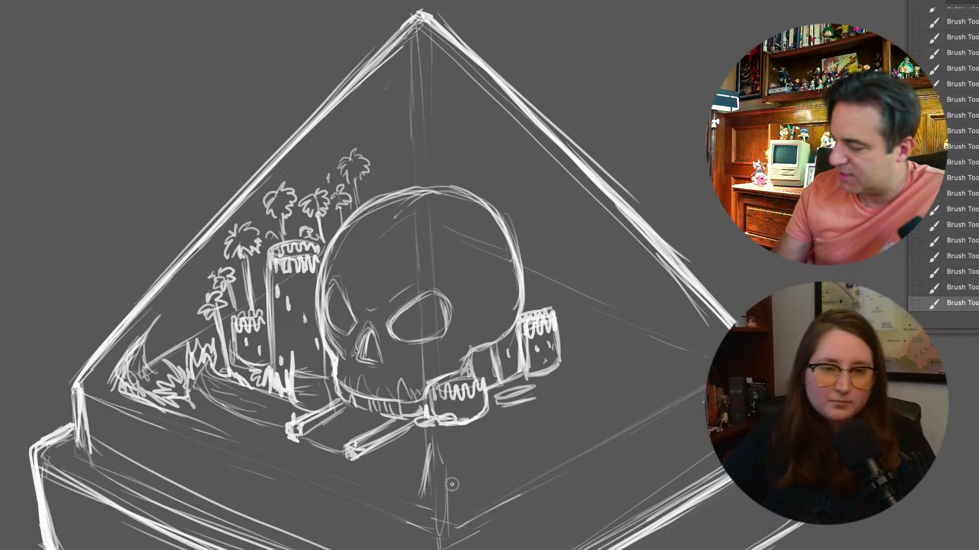
drag(436, 450, 460, 503)
mouse_move(428, 468)
mouse_down()
mouse_move(410, 485)
mouse_move(406, 477)
mouse_move(481, 492)
mouse_up()
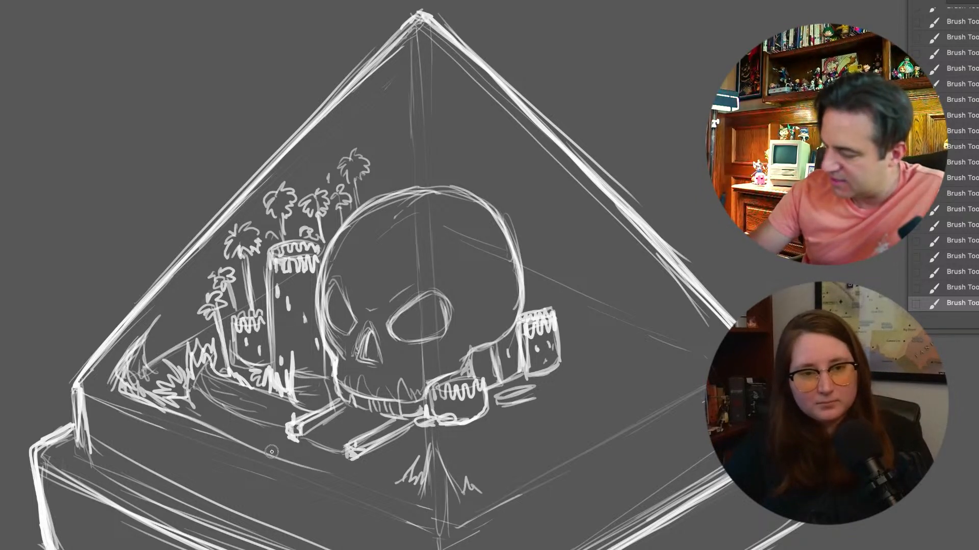
mouse_move(321, 465)
mouse_down()
mouse_move(443, 515)
mouse_move(586, 444)
mouse_up()
drag(494, 490, 680, 381)
drag(550, 453, 626, 417)
Draw leafy clumps on the ground beneath the cylinder beside the skull's jaw
mouse_move(442, 431)
mouse_down()
mouse_move(449, 451)
mouse_move(480, 433)
mouse_up()
mouse_move(421, 416)
mouse_down()
mouse_move(416, 434)
mouse_move(389, 444)
mouse_move(410, 451)
mouse_up()
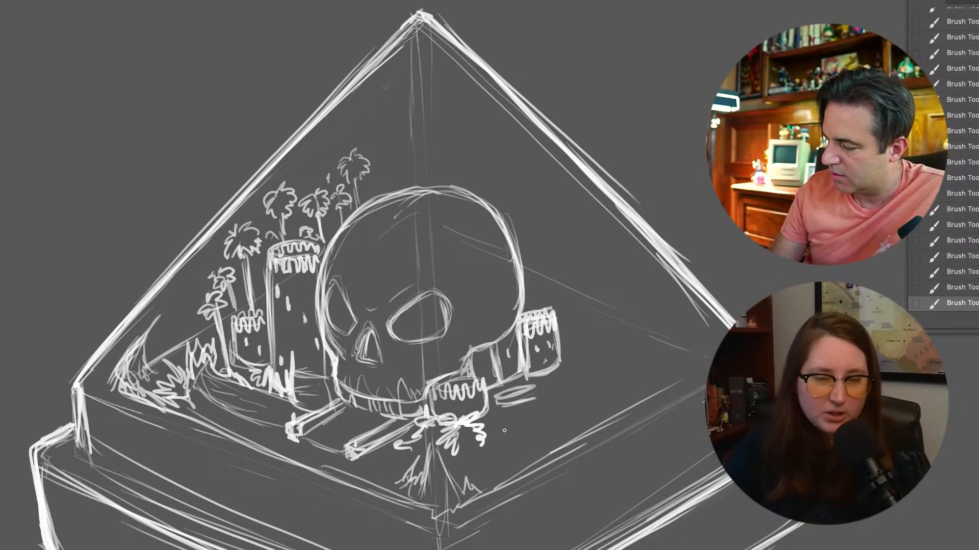
drag(505, 417, 500, 426)
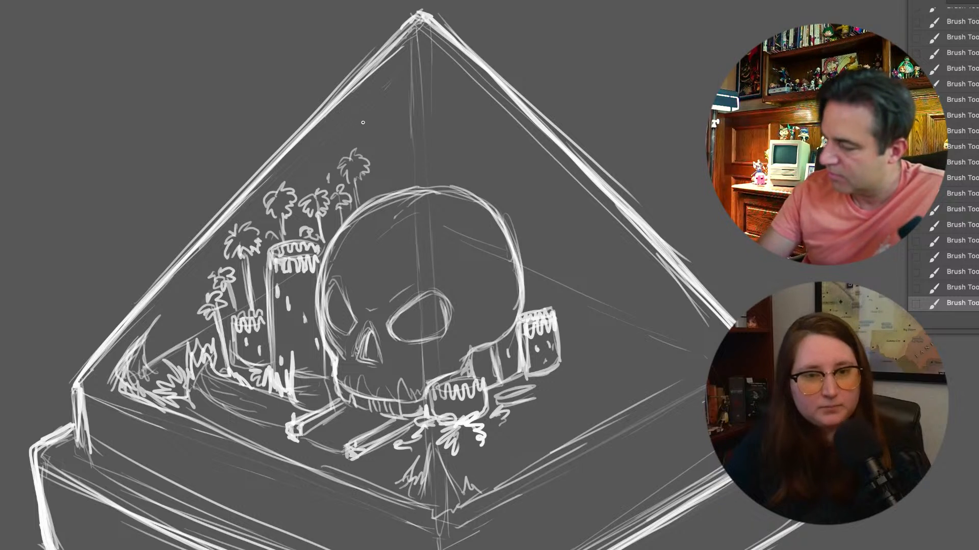
Draw a bold palm tree and a leafy bush behind the top of the skull, then toggle the layer's visibility to compare
mouse_move(393, 186)
mouse_down()
mouse_move(386, 145)
mouse_move(363, 133)
mouse_move(375, 145)
mouse_move(394, 119)
mouse_move(379, 144)
mouse_move(385, 186)
mouse_move(368, 196)
mouse_up()
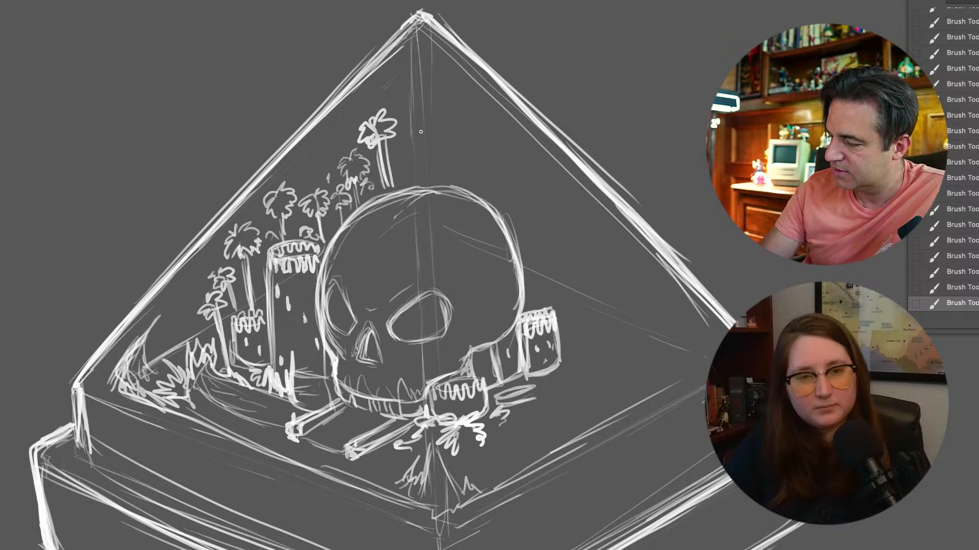
mouse_move(399, 165)
mouse_down()
mouse_move(410, 176)
mouse_move(426, 153)
mouse_move(416, 186)
mouse_up()
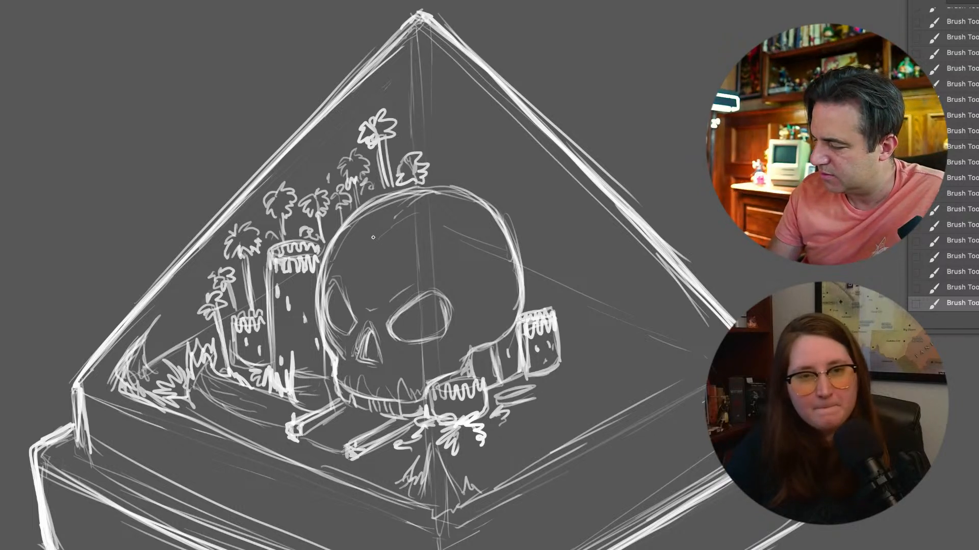
key(super+comma)
key(super+comma)
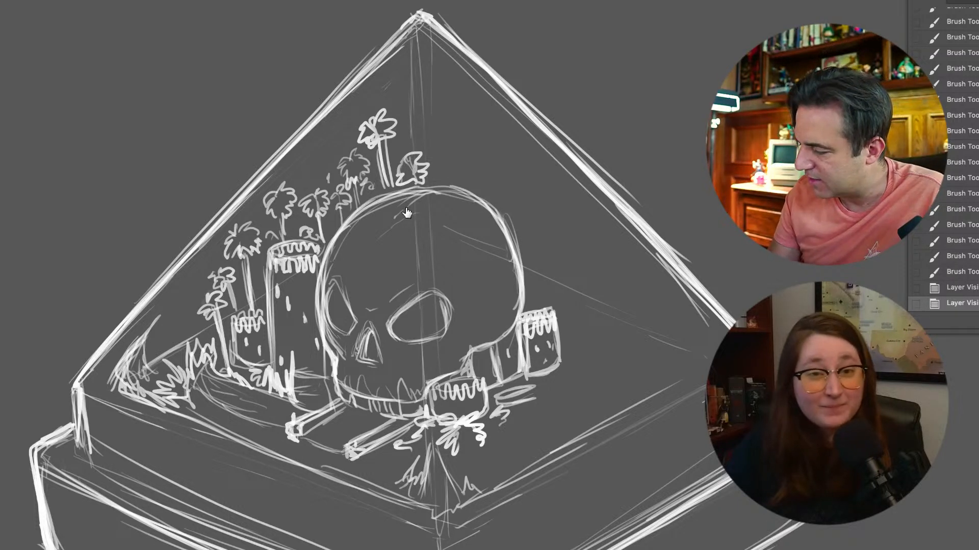
mouse_move(350, 259)
mouse_down()
mouse_move(366, 282)
mouse_move(396, 278)
mouse_move(420, 228)
mouse_up()
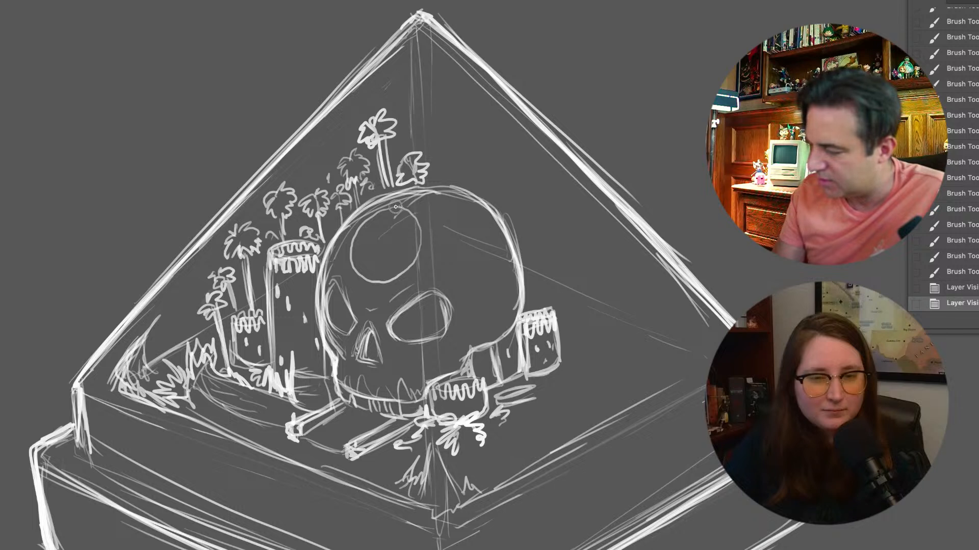
mouse_move(351, 258)
mouse_down()
mouse_move(371, 284)
mouse_move(402, 273)
mouse_move(420, 227)
mouse_up()
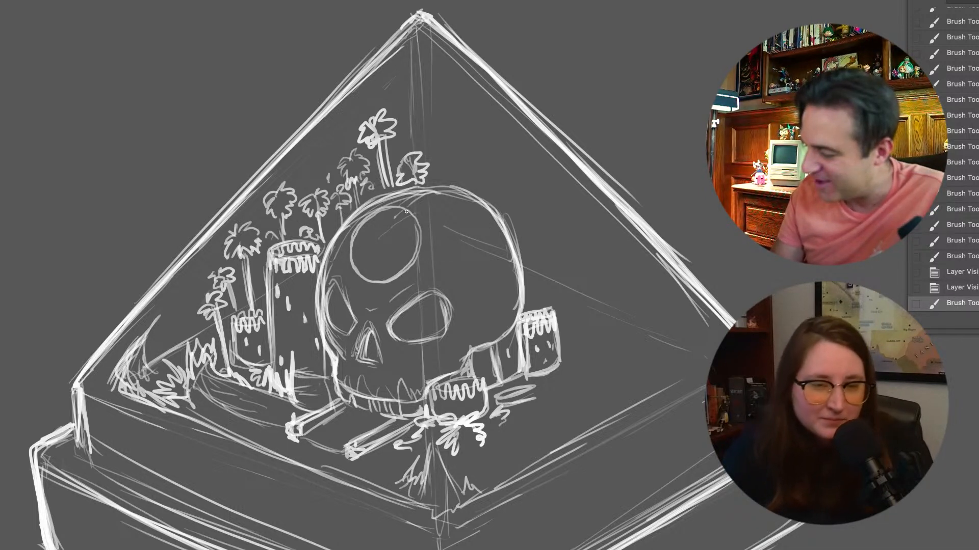
drag(370, 277, 402, 271)
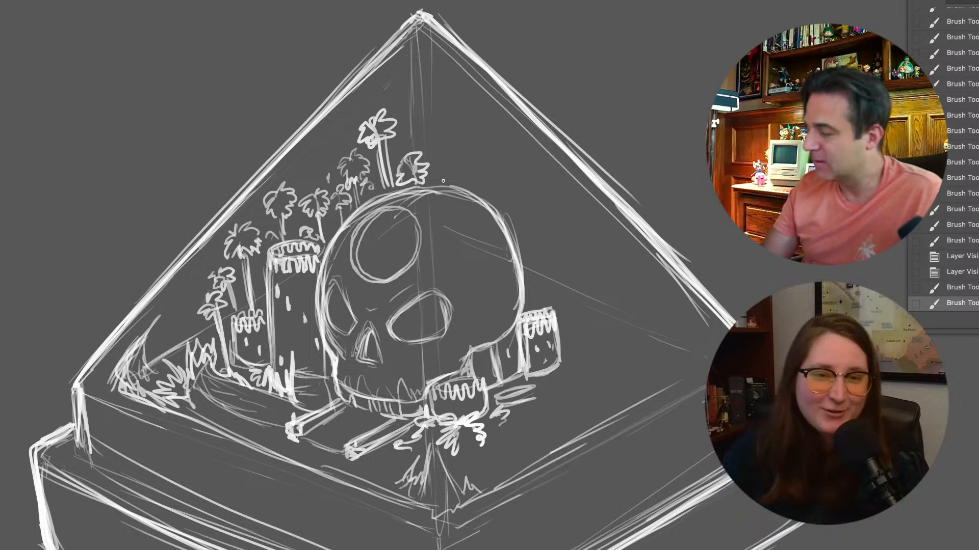
click(974, 274)
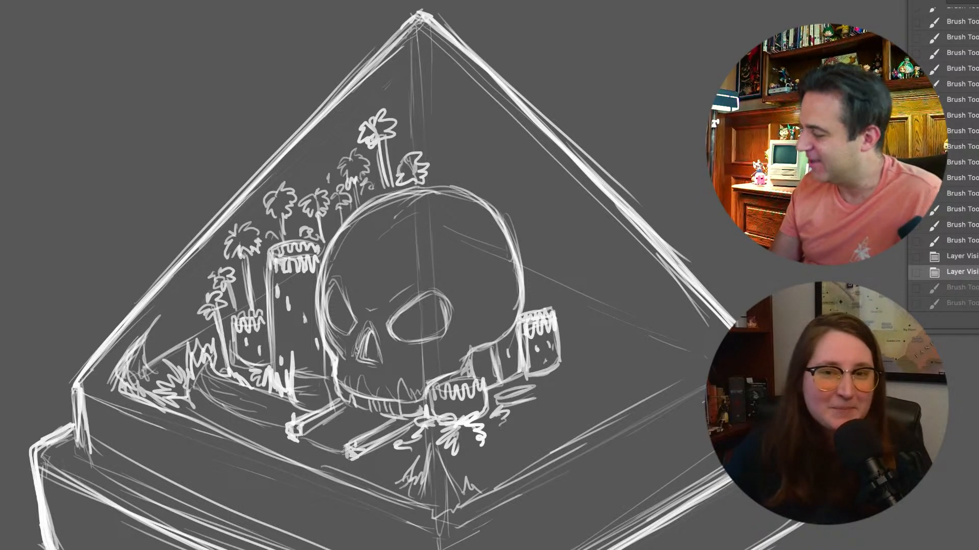
key(ctrl+t)
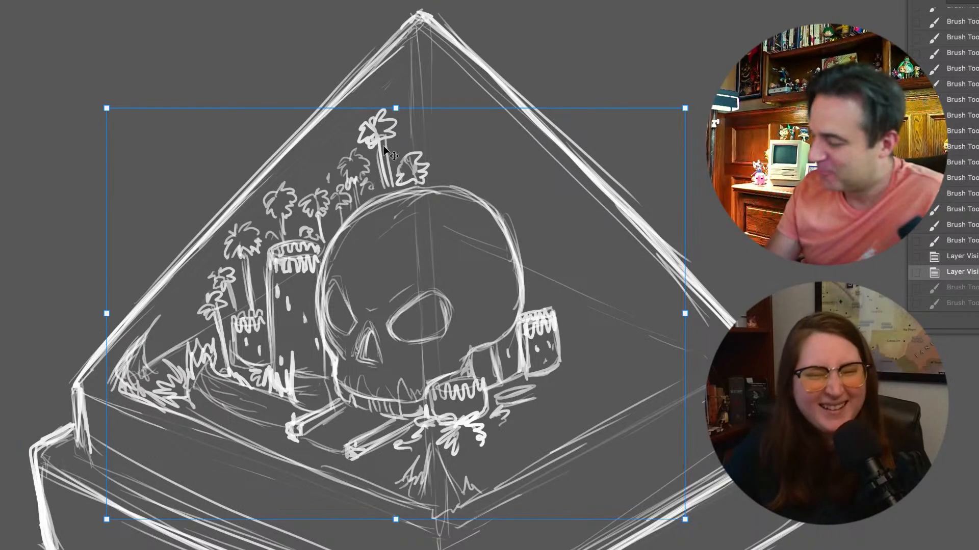
key(Escape)
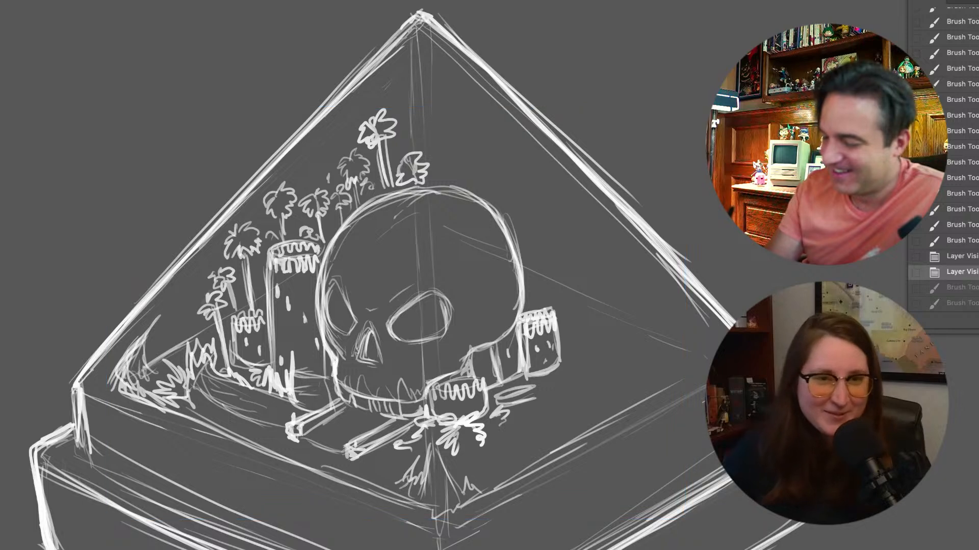
key(ctrl+shift+z)
key(ctrl+shift+z)
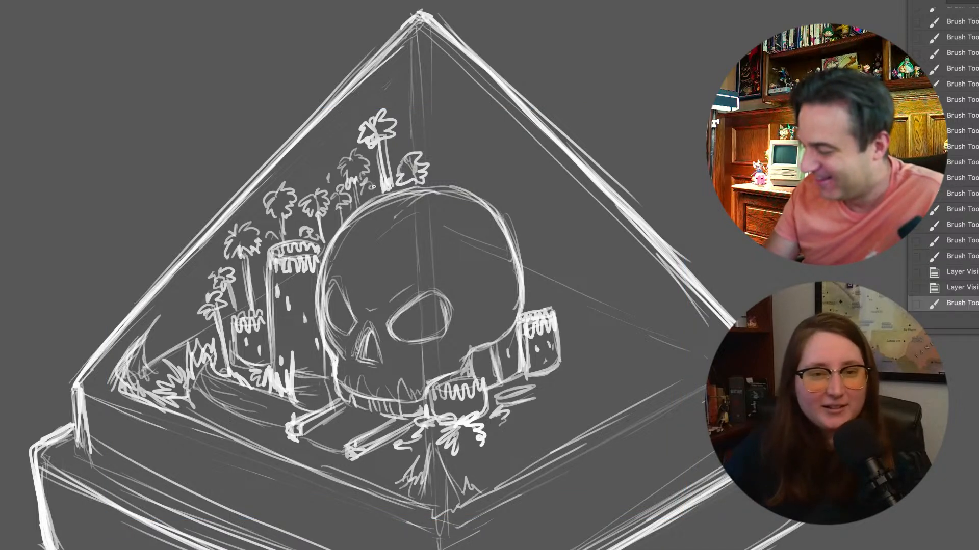
Compare the drawing with the foliage layer hidden, then add a taller palm above the skull and fill gaps with foliage
key(ctrl+comma)
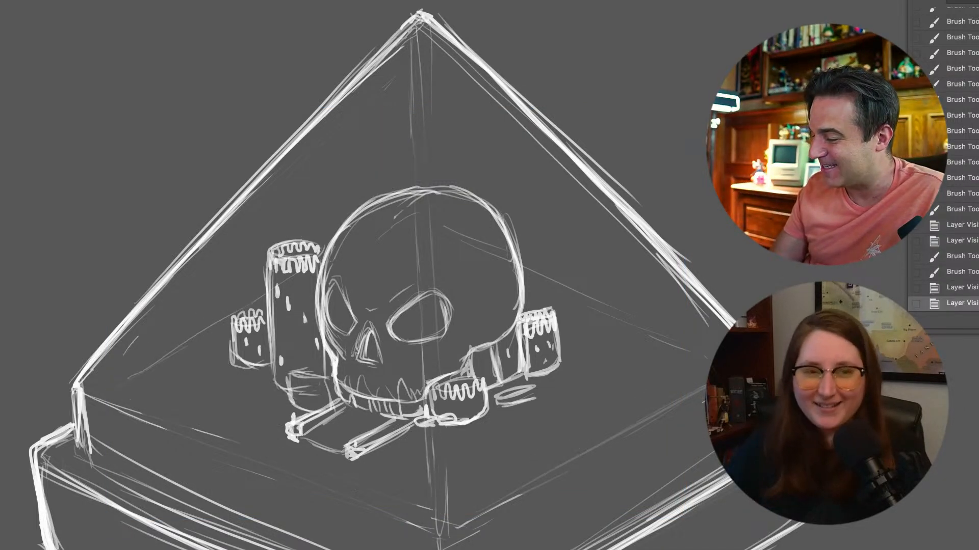
key(ctrl+comma)
mouse_move(442, 182)
mouse_down()
mouse_move(431, 104)
mouse_move(419, 103)
mouse_move(423, 110)
mouse_move(416, 93)
mouse_move(438, 94)
mouse_move(445, 104)
mouse_move(433, 110)
mouse_up()
drag(429, 118, 432, 183)
mouse_move(401, 141)
mouse_down()
mouse_move(415, 130)
mouse_move(413, 147)
mouse_up()
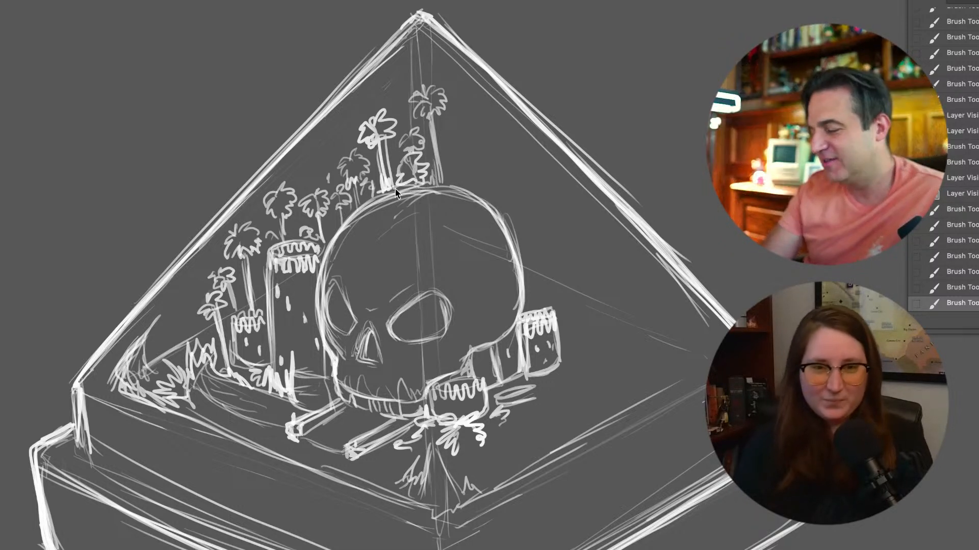
drag(331, 232, 312, 241)
mouse_move(257, 288)
mouse_down()
mouse_move(255, 314)
mouse_move(240, 312)
mouse_move(214, 351)
mouse_move(202, 346)
mouse_up()
drag(454, 174, 457, 179)
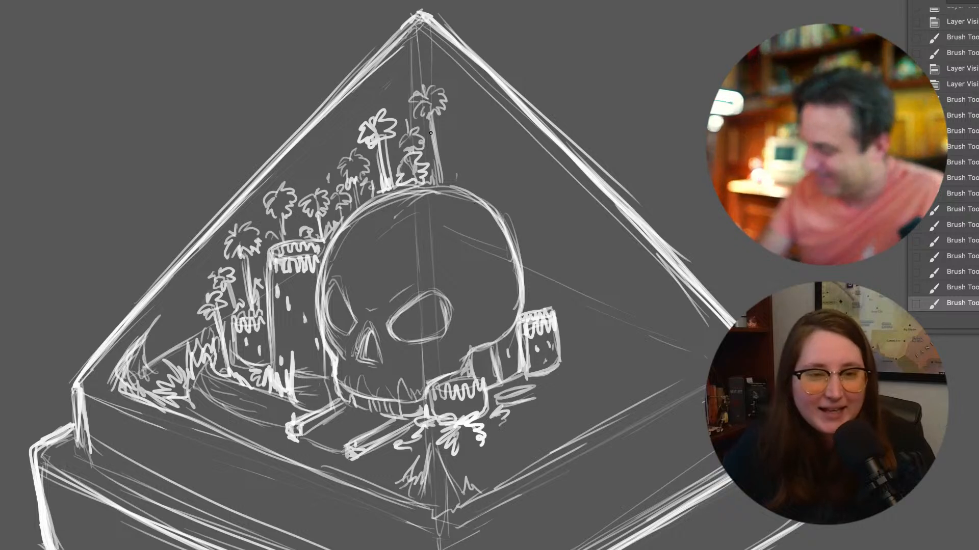
Draw a palm tree with drooping fronds behind the skull's right edge, above the far-right cylinder
drag(532, 308, 530, 270)
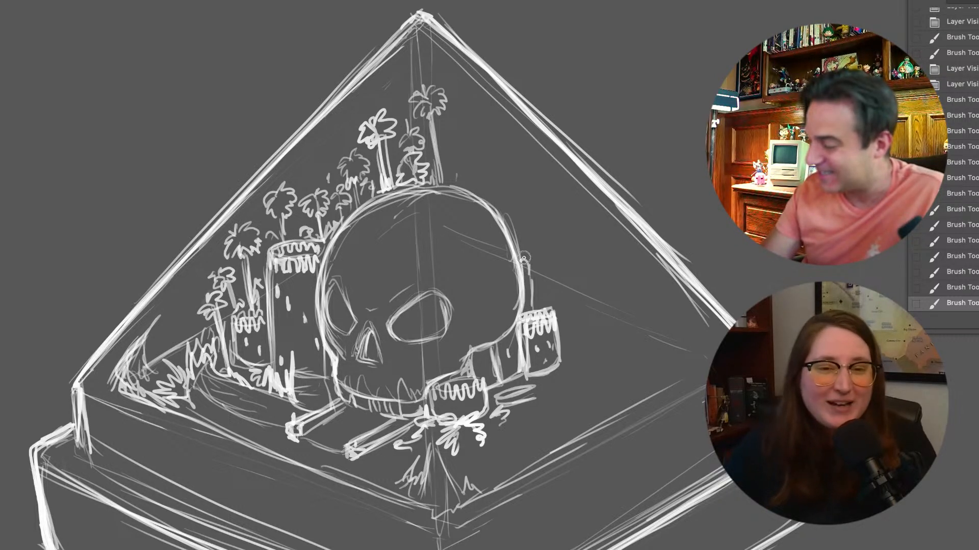
mouse_move(534, 279)
mouse_down()
mouse_move(528, 304)
mouse_move(526, 295)
mouse_up()
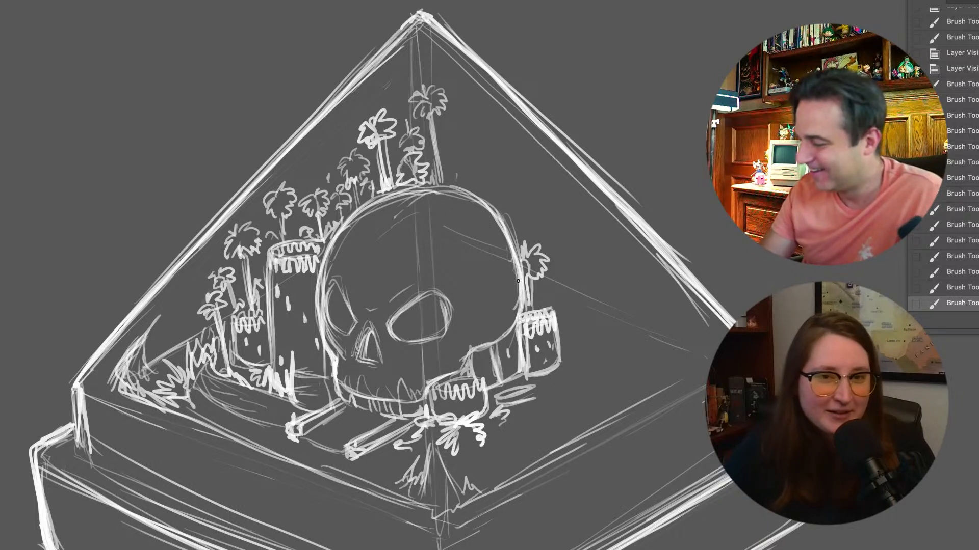
drag(526, 298, 504, 214)
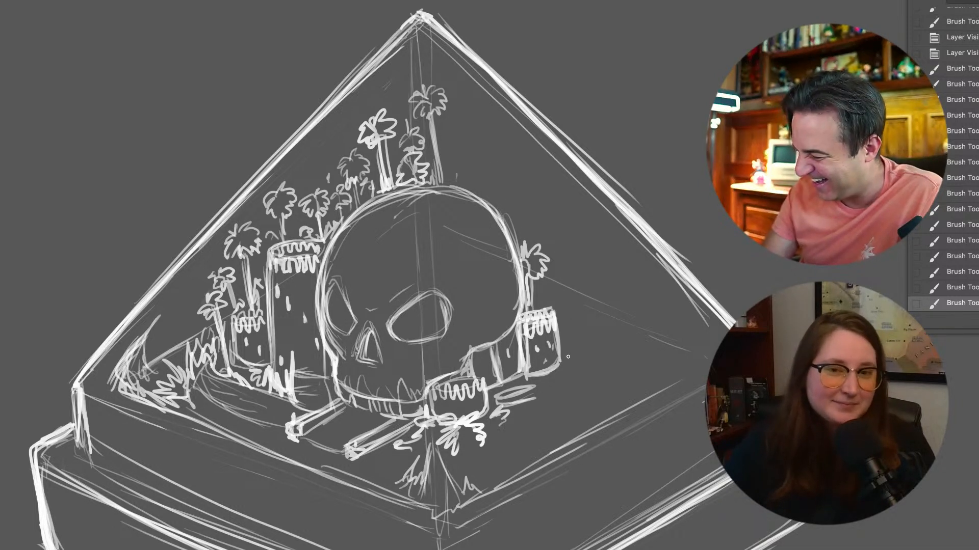
Outline a rounded ground patch on the front-right floor and add grass marks near the front corner and far-right cylinder
mouse_move(544, 411)
mouse_down()
mouse_move(502, 432)
mouse_move(471, 468)
mouse_move(524, 464)
mouse_move(559, 446)
mouse_up()
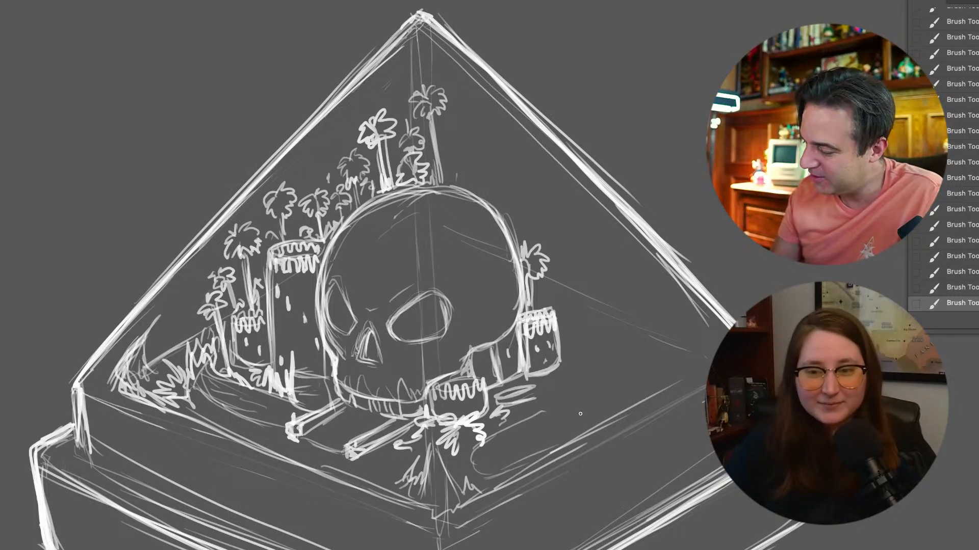
mouse_move(537, 403)
mouse_down()
mouse_move(579, 382)
mouse_move(590, 408)
mouse_move(490, 470)
mouse_move(467, 473)
mouse_move(453, 460)
mouse_move(510, 415)
mouse_up()
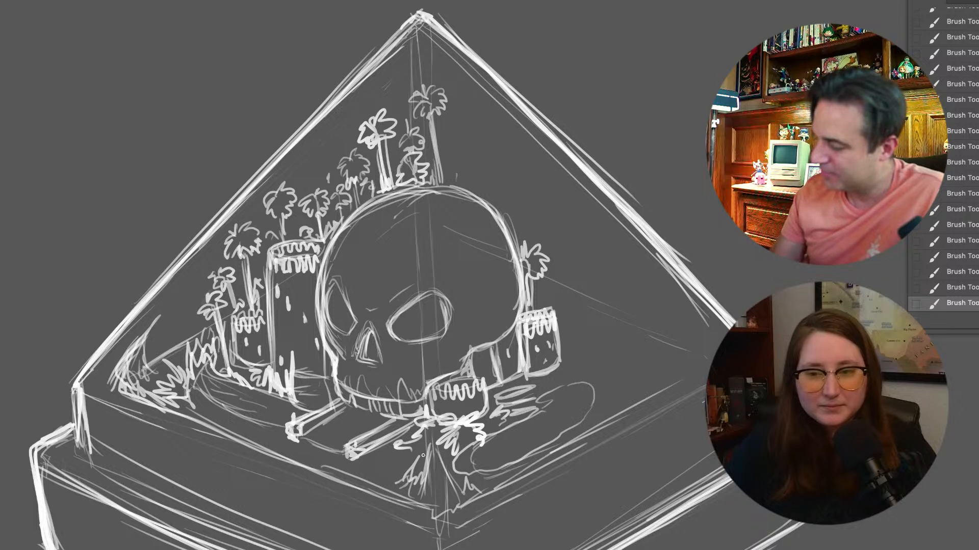
drag(403, 470, 396, 461)
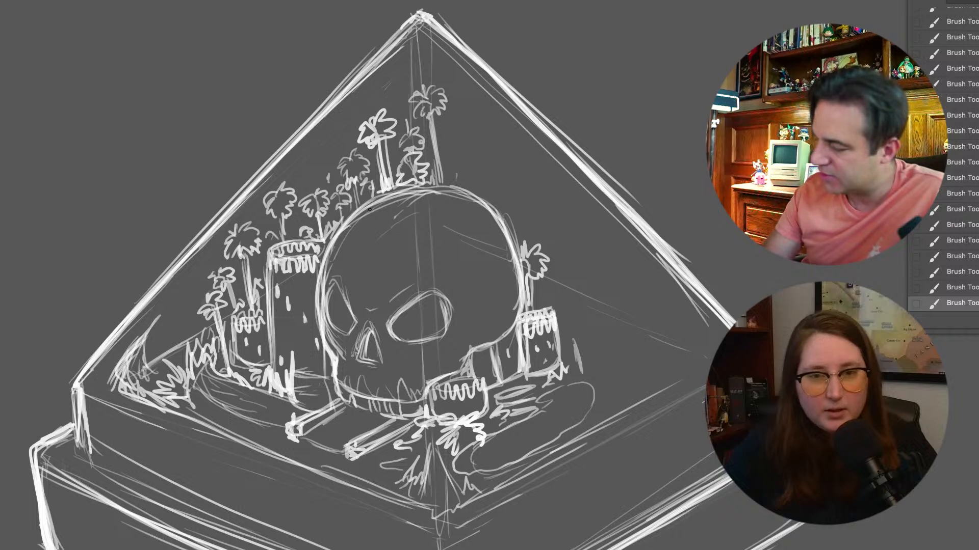
Toggle the layer's visibility to compare, then draw a wavy line down the right side of the skull's cranium
key(super+comma)
key(super+comma)
mouse_move(452, 204)
mouse_down()
mouse_move(453, 242)
mouse_move(500, 289)
mouse_move(481, 338)
mouse_up()
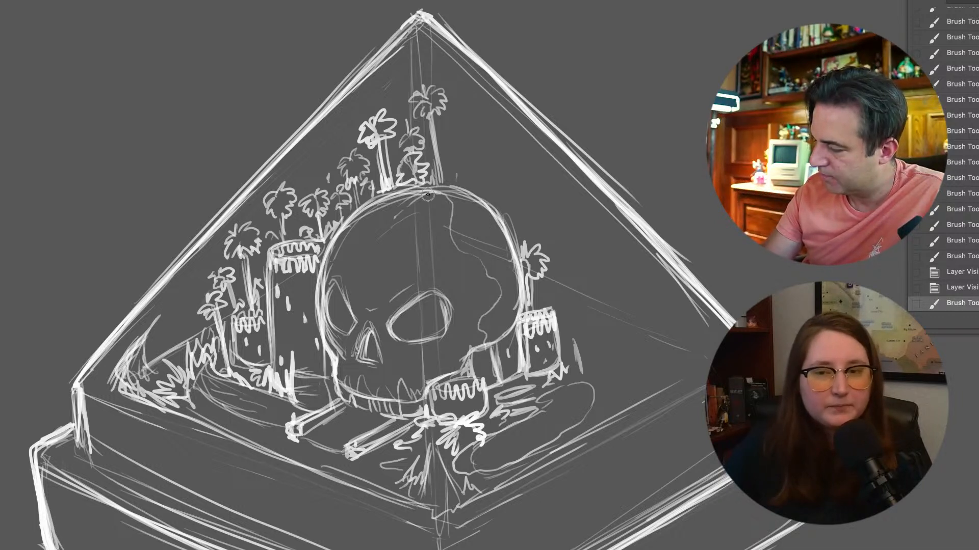
Draw wavy crack lines down the skull's forehead and left side, adding small branching ticks along the cracks
mouse_move(416, 207)
mouse_down()
mouse_move(399, 258)
mouse_move(408, 287)
mouse_up()
mouse_move(391, 206)
mouse_down()
mouse_move(363, 307)
mouse_move(369, 390)
mouse_up()
drag(373, 235, 330, 259)
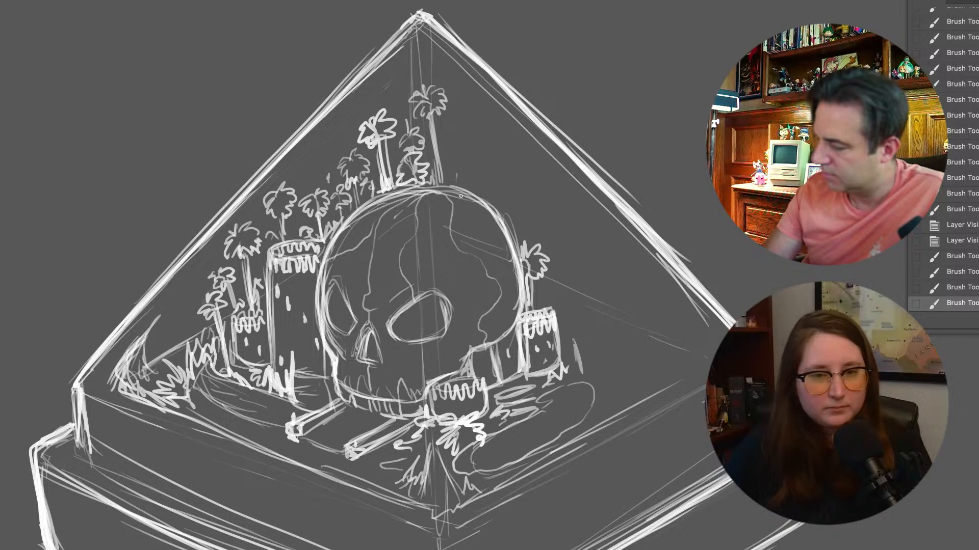
drag(449, 217, 450, 239)
drag(488, 268, 492, 278)
drag(491, 304, 490, 308)
drag(404, 274, 401, 254)
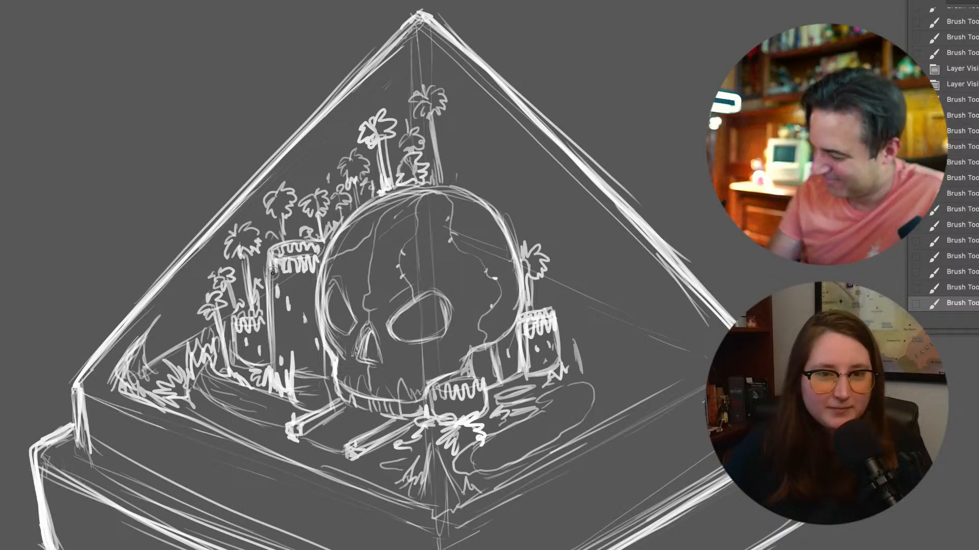
Draw a wavy line down the tall left cylinder and add small marks around the skull's right cheek and nearby cylinders
mouse_move(288, 304)
mouse_down()
mouse_move(289, 327)
mouse_move(320, 370)
mouse_move(283, 348)
mouse_up()
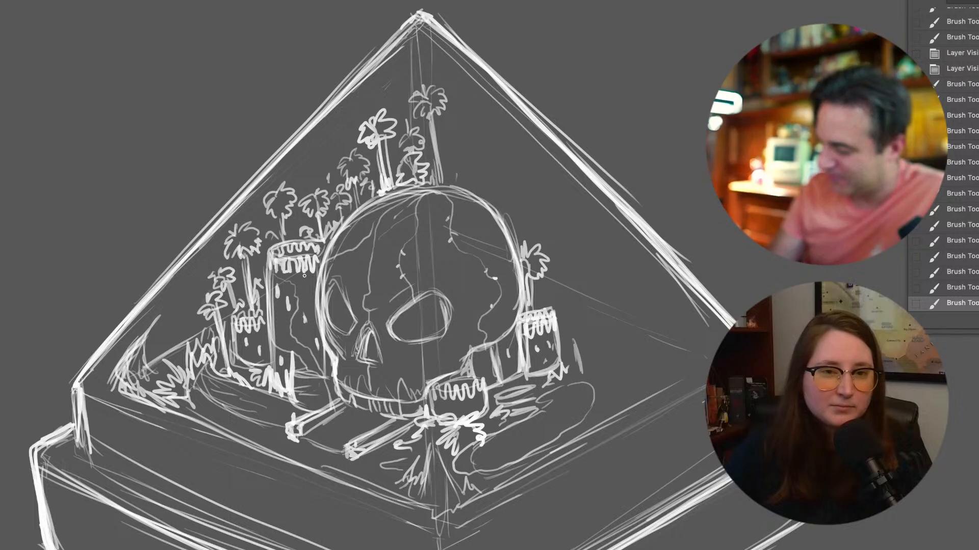
mouse_move(552, 346)
mouse_down()
mouse_move(510, 360)
mouse_move(502, 383)
mouse_up()
drag(490, 352, 495, 373)
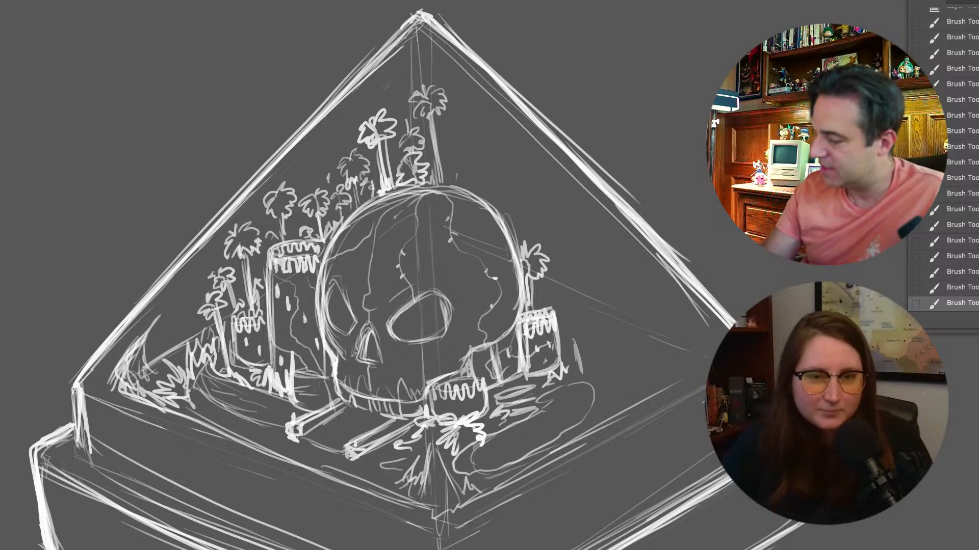
drag(473, 298, 475, 310)
Draw a row of palm trees descending behind the skull's upper-right edge to the far-right cylinder
mouse_move(474, 169)
mouse_down()
mouse_move(459, 156)
mouse_move(466, 137)
mouse_move(475, 149)
mouse_up()
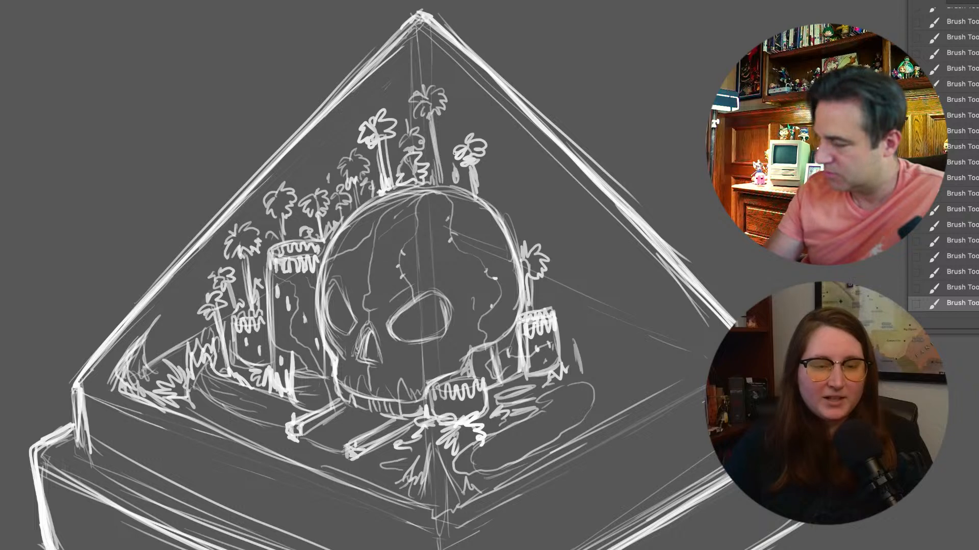
drag(518, 192, 492, 189)
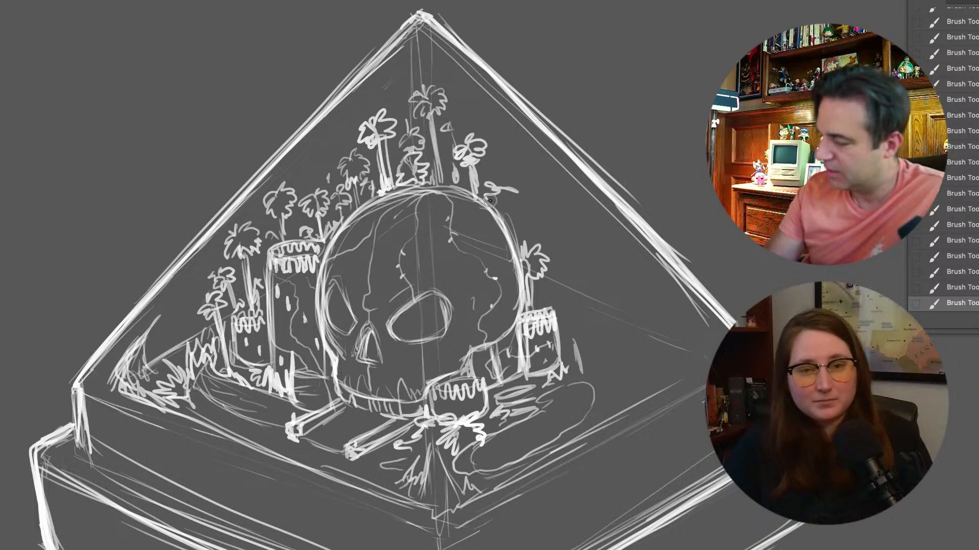
mouse_move(510, 194)
mouse_down()
mouse_move(517, 257)
mouse_move(525, 255)
mouse_up()
mouse_move(523, 222)
mouse_down()
mouse_move(539, 233)
mouse_move(535, 220)
mouse_up()
drag(560, 275, 540, 289)
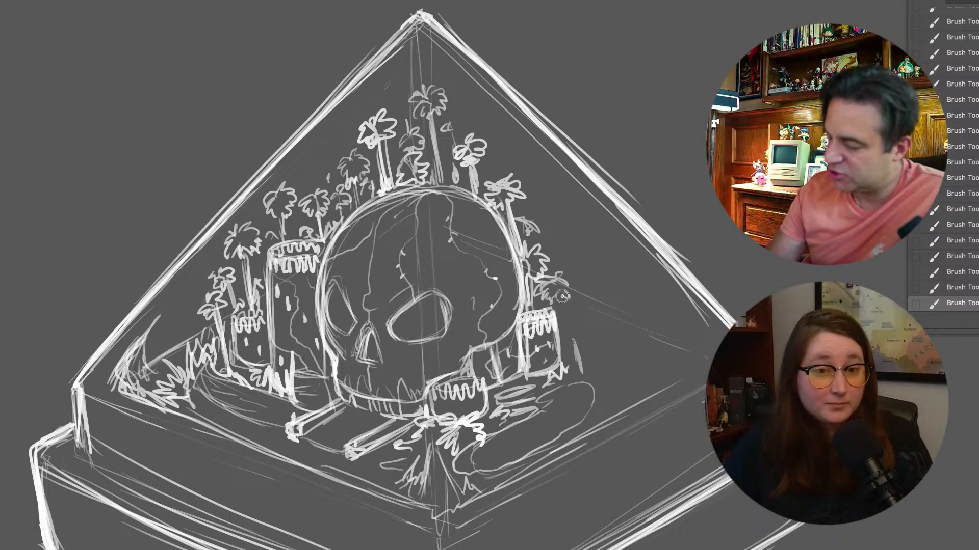
drag(562, 327, 568, 352)
drag(558, 306, 566, 351)
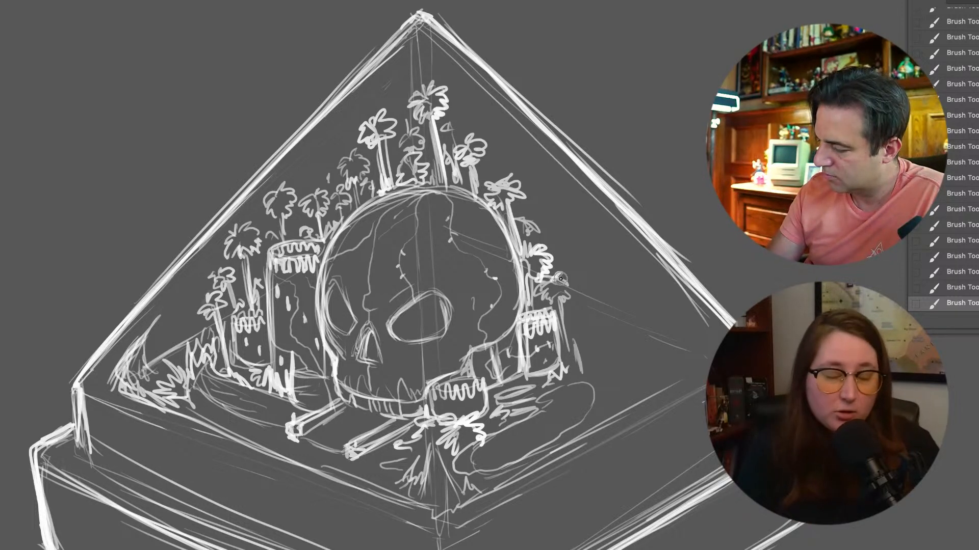
Add a palm beside the far-right cylinder and sketch a low slab on the right floor with grass along its front edge
mouse_move(588, 270)
mouse_down()
mouse_move(596, 293)
mouse_move(567, 311)
mouse_move(591, 340)
mouse_move(573, 356)
mouse_move(637, 335)
mouse_up()
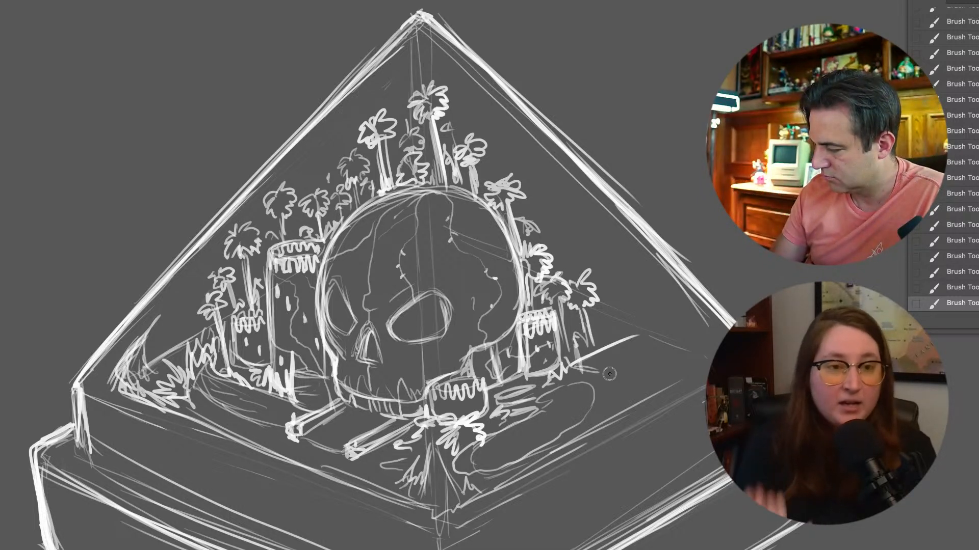
mouse_move(581, 363)
mouse_down()
mouse_move(570, 367)
mouse_move(601, 379)
mouse_move(601, 398)
mouse_move(570, 384)
mouse_up()
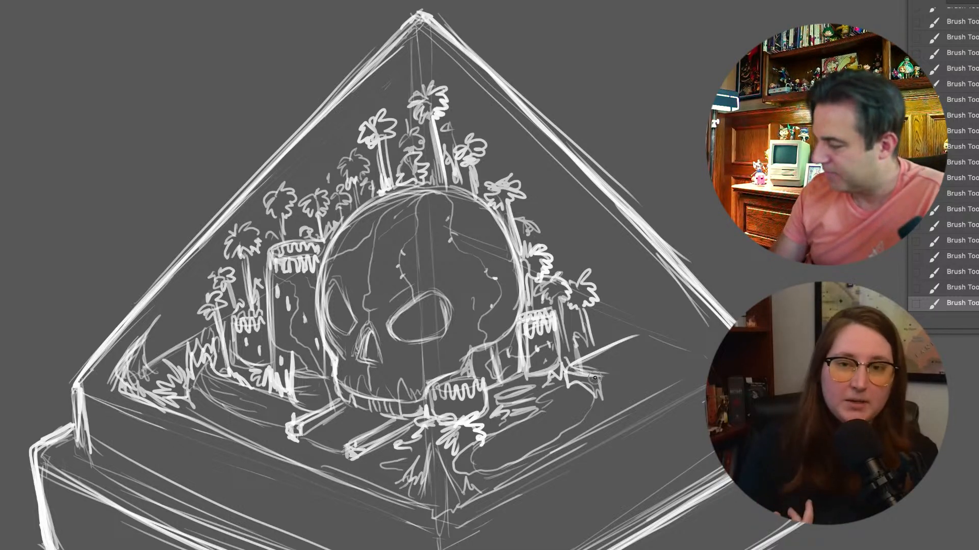
drag(654, 350, 596, 378)
mouse_move(634, 336)
mouse_down()
mouse_move(665, 342)
mouse_move(629, 359)
mouse_move(669, 356)
mouse_move(598, 406)
mouse_up()
mouse_move(599, 405)
mouse_down()
mouse_move(690, 350)
mouse_move(554, 445)
mouse_move(545, 438)
mouse_move(460, 488)
mouse_up()
Draw two palms above the right-hand slab, one near the pyramid's right corner, and toggle the layer's visibility to compare
mouse_move(665, 343)
mouse_down()
mouse_move(689, 337)
mouse_move(675, 327)
mouse_move(660, 333)
mouse_move(655, 319)
mouse_move(659, 340)
mouse_move(645, 277)
mouse_move(627, 282)
mouse_move(636, 275)
mouse_move(649, 311)
mouse_move(641, 270)
mouse_up()
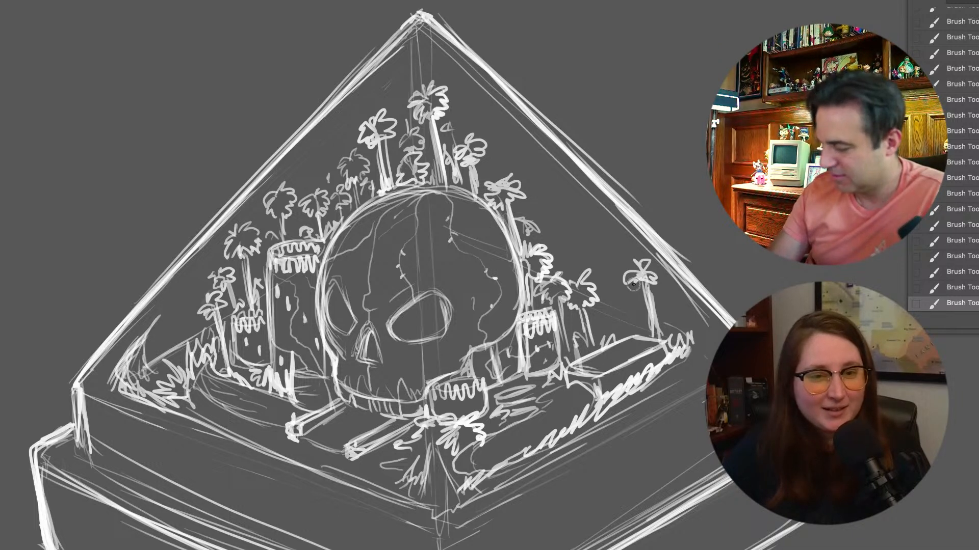
key(ctrl+minus)
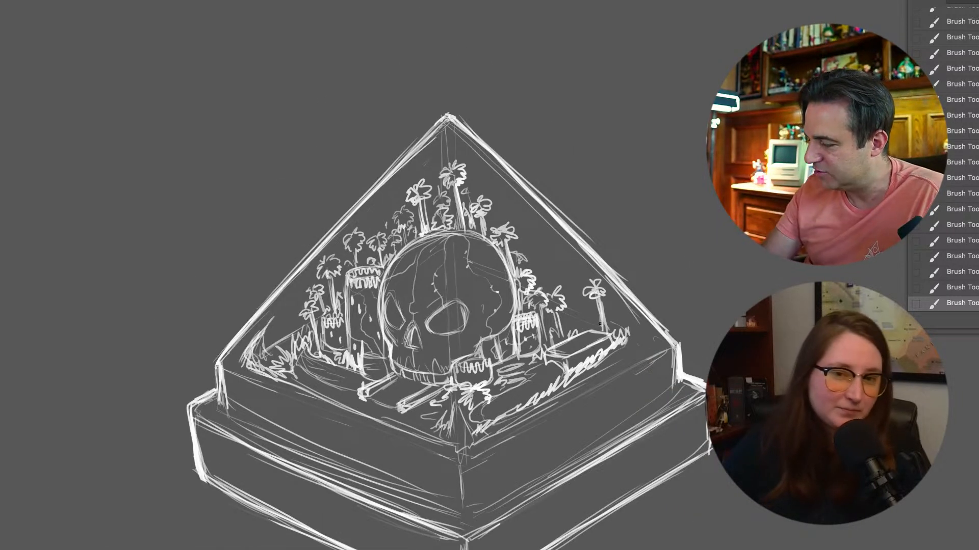
mouse_move(594, 297)
mouse_down()
mouse_move(601, 332)
mouse_move(603, 312)
mouse_move(575, 296)
mouse_move(579, 332)
mouse_move(559, 259)
mouse_move(548, 263)
mouse_move(554, 254)
mouse_move(558, 262)
mouse_move(555, 247)
mouse_move(570, 255)
mouse_move(565, 286)
mouse_move(560, 268)
mouse_move(573, 316)
mouse_up()
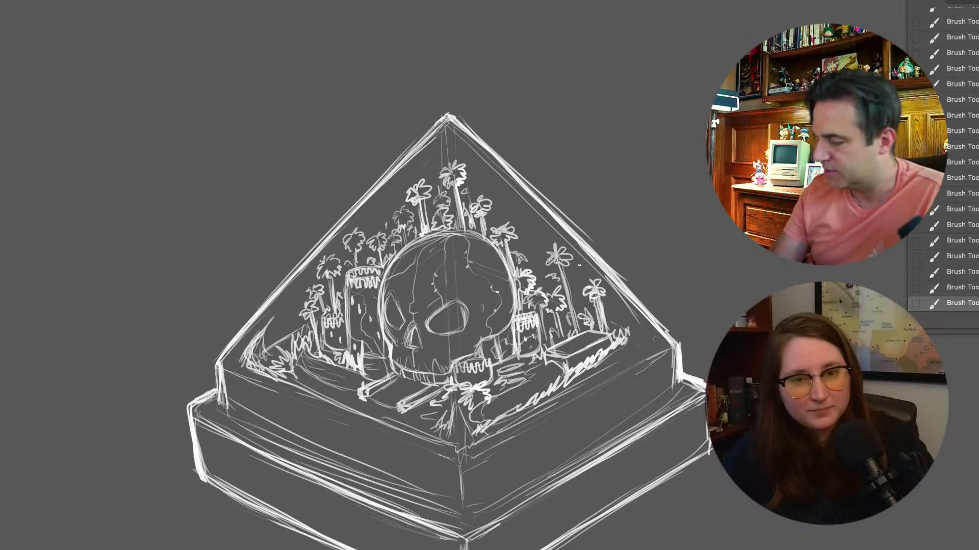
key(super+comma)
key(super+comma)
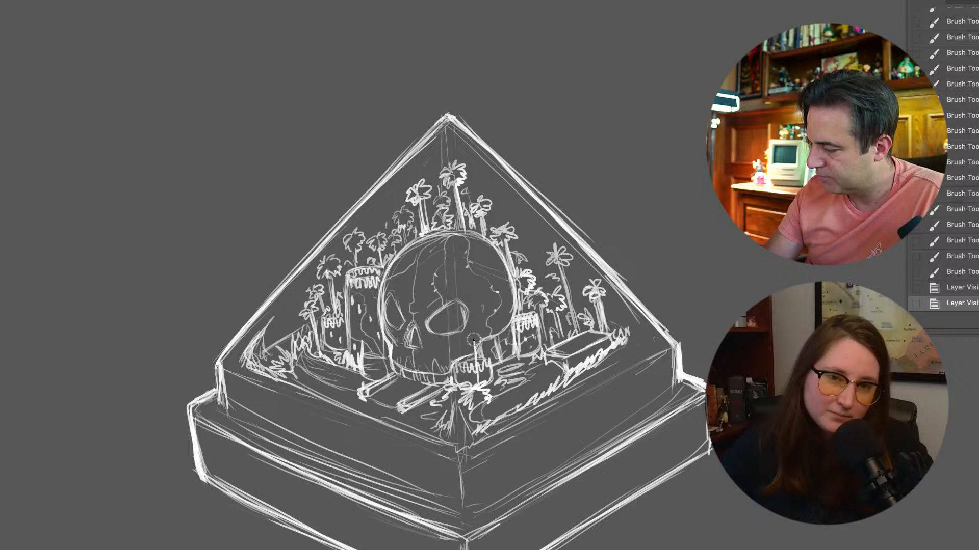
Draw foreground palms in front of the skull's jaw and the tall left cylinder, with short grass marks near the front edge
drag(474, 340, 469, 327)
key(super+z)
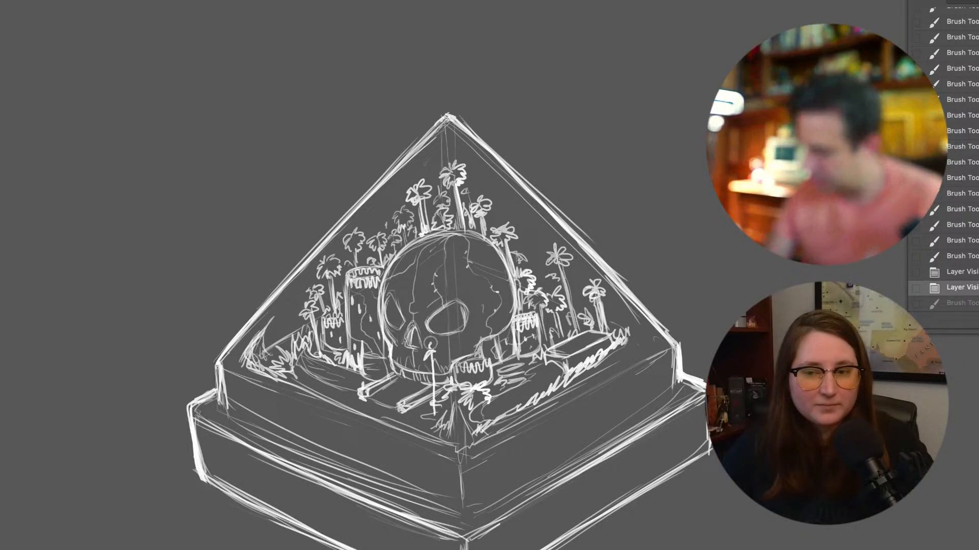
drag(438, 351, 434, 421)
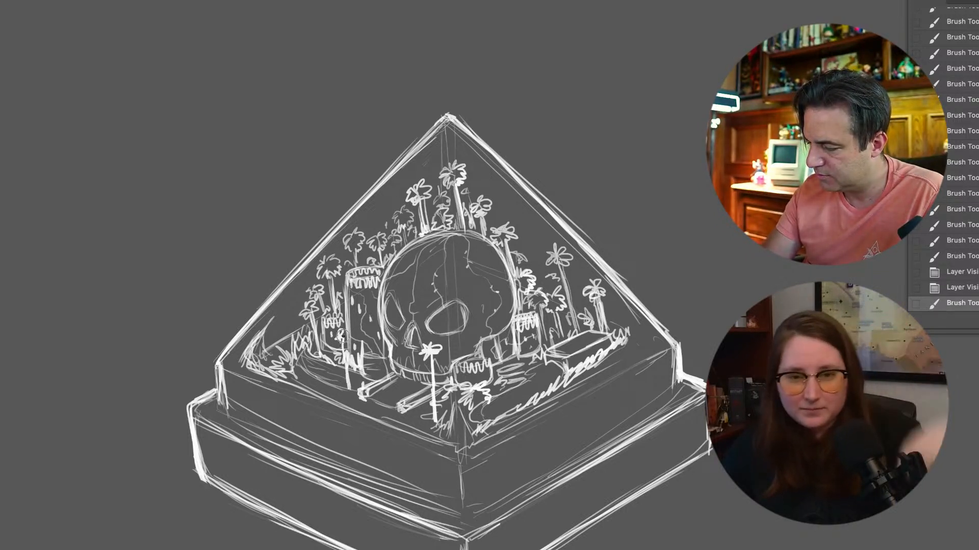
mouse_move(346, 337)
mouse_down()
mouse_move(349, 386)
mouse_move(338, 401)
mouse_up()
mouse_move(340, 364)
mouse_down()
mouse_move(327, 399)
mouse_move(324, 371)
mouse_up()
drag(414, 413, 417, 425)
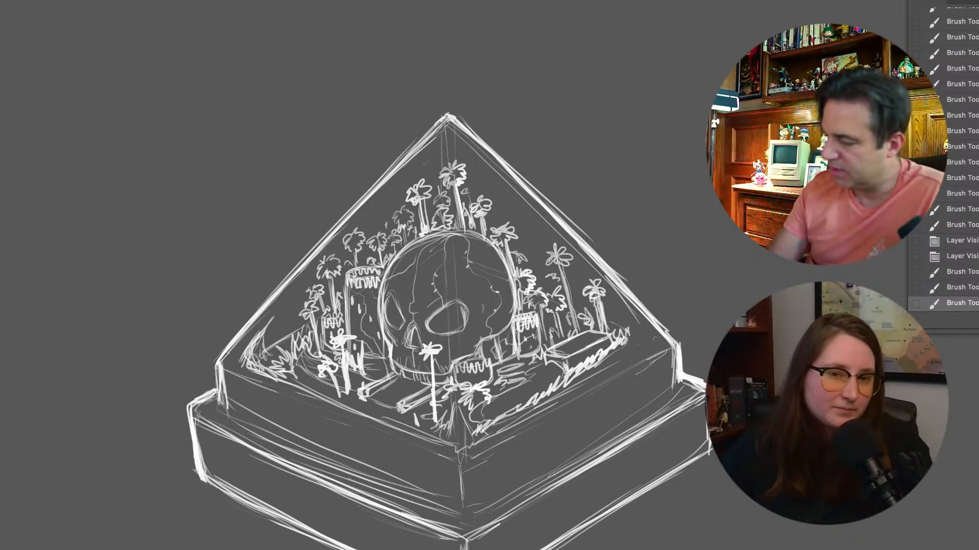
Draw a small palm between the trees right of the skull and another in the pyramid's far-left corner
drag(529, 245, 534, 238)
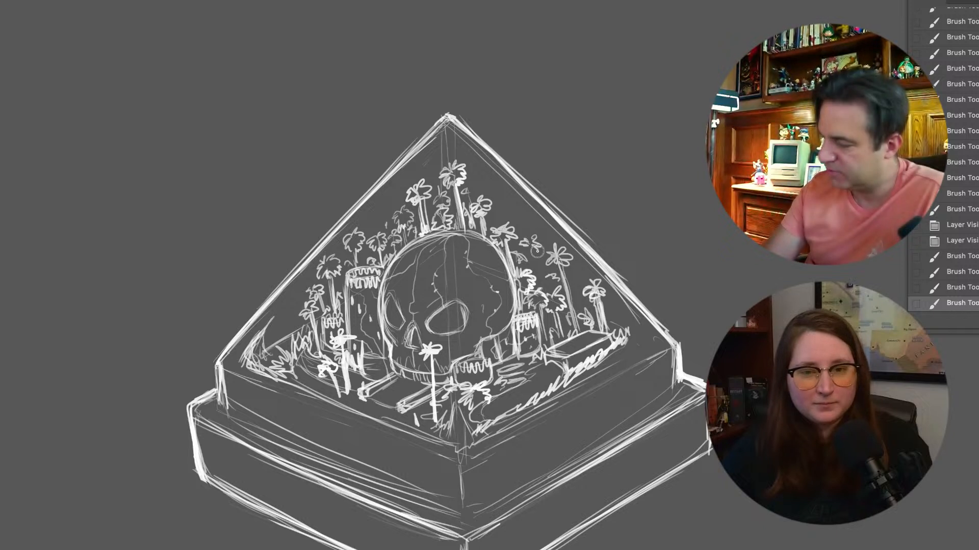
drag(535, 274, 535, 275)
mouse_move(533, 259)
mouse_down()
mouse_move(534, 272)
mouse_move(525, 239)
mouse_up()
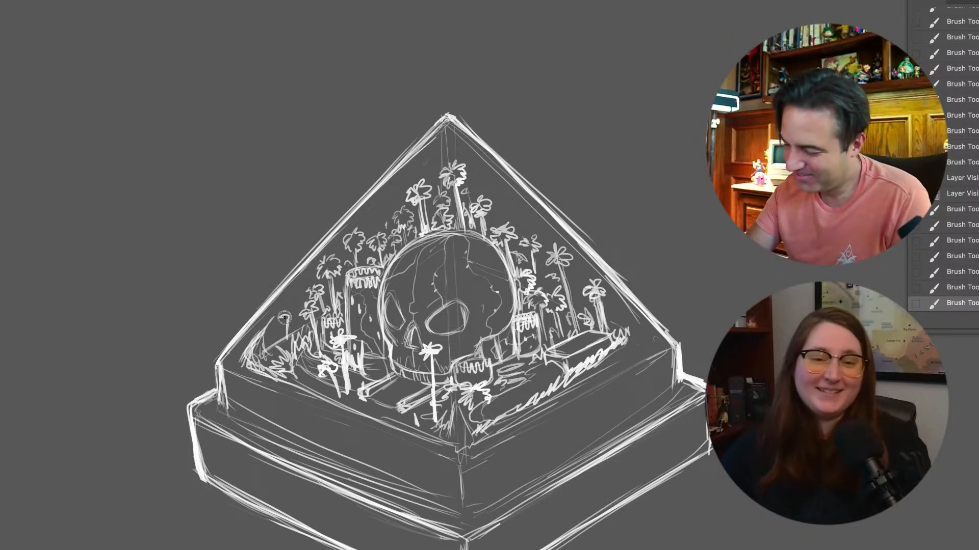
mouse_move(282, 326)
mouse_down()
mouse_move(292, 327)
mouse_move(286, 336)
mouse_up()
Add grass along the right ground edge, front corner and right corner, and a light line inside the pyramid's right edge
mouse_move(611, 327)
mouse_down()
mouse_move(620, 308)
mouse_move(640, 342)
mouse_move(604, 367)
mouse_move(542, 380)
mouse_move(489, 413)
mouse_move(550, 372)
mouse_up()
drag(457, 414, 437, 427)
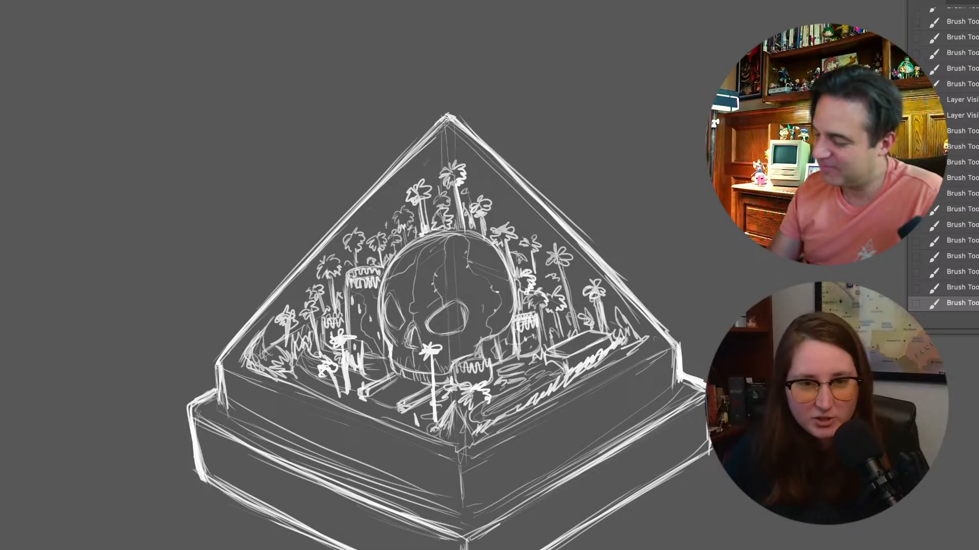
mouse_move(610, 301)
mouse_down()
mouse_move(653, 336)
mouse_move(641, 333)
mouse_move(651, 349)
mouse_up()
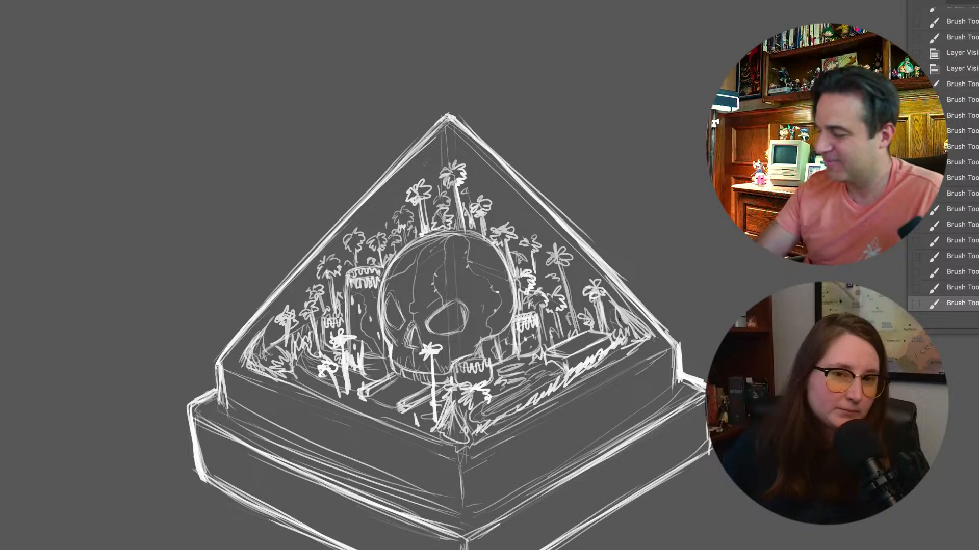
drag(477, 162, 594, 280)
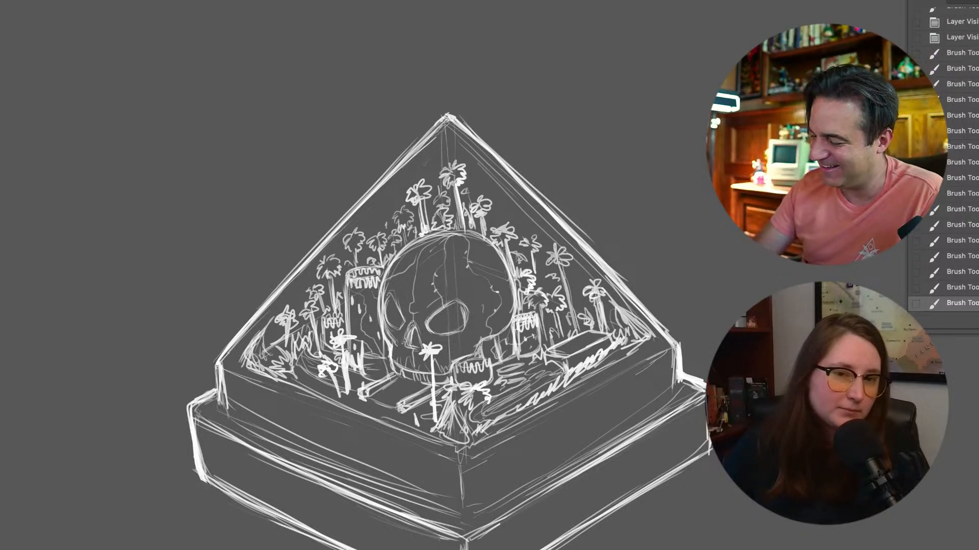
Toggle the layers' visibility to compare the drawing with and without the skull
key(super+comma)
key(super+comma)
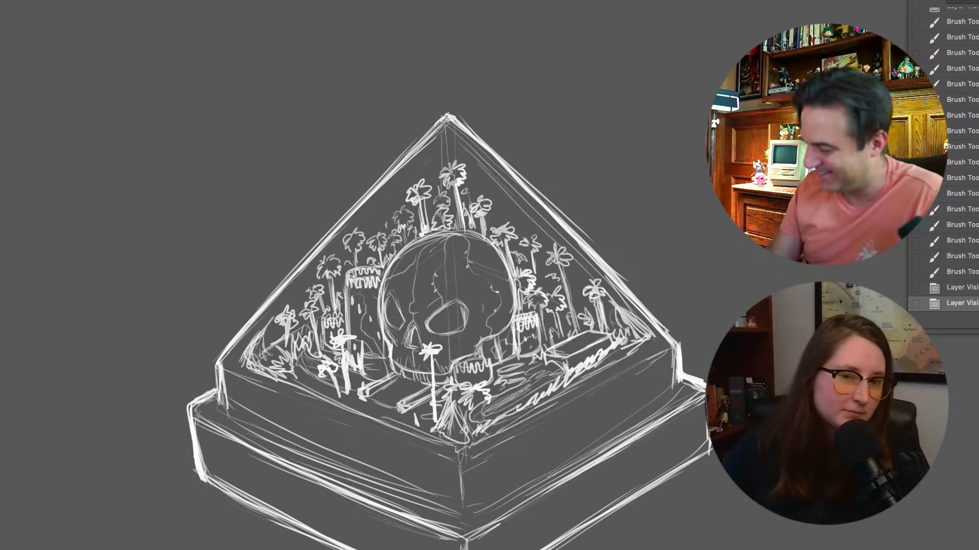
key(super+comma)
key(super+comma)
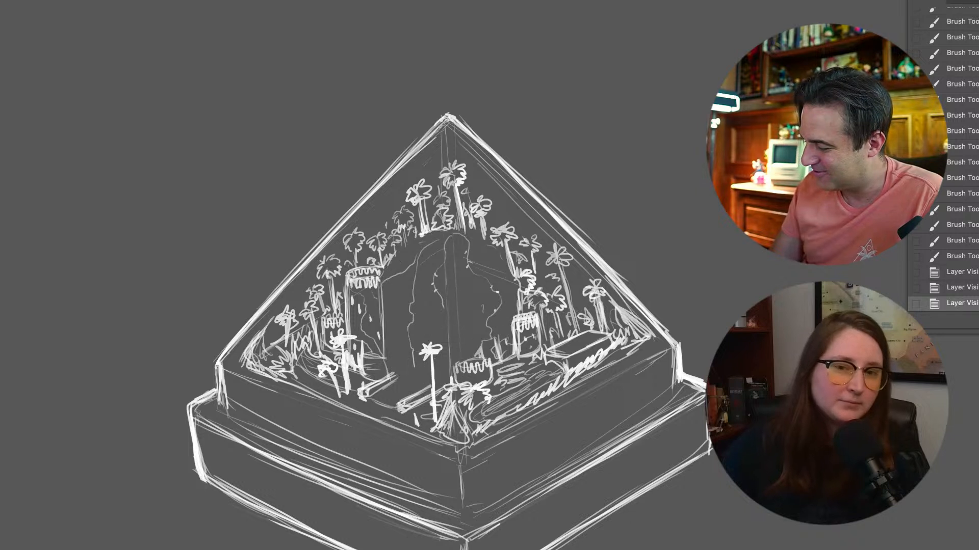
Thicken the skull's outline along its left side, over the cranium and down its right side
mouse_move(409, 245)
mouse_down()
mouse_move(385, 276)
mouse_move(380, 305)
mouse_up()
drag(380, 292, 382, 334)
mouse_move(384, 274)
mouse_down()
mouse_move(392, 357)
mouse_move(410, 244)
mouse_move(463, 232)
mouse_move(492, 238)
mouse_move(511, 272)
mouse_up()
mouse_move(494, 248)
mouse_down()
mouse_move(511, 271)
mouse_move(513, 312)
mouse_move(513, 281)
mouse_up()
drag(512, 272, 516, 326)
Undo the last skull outline strokes and redraw the bold contour down its right side to the cheek
key(super+z)
key(super+z)
key(super+z)
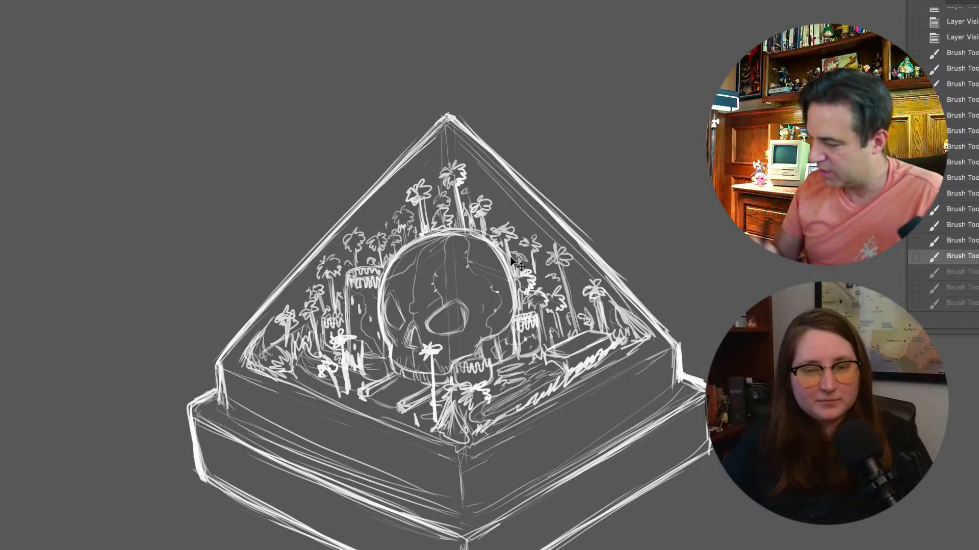
key(super+z)
mouse_move(492, 244)
mouse_down()
mouse_move(515, 294)
mouse_move(514, 321)
mouse_up()
drag(516, 310, 503, 331)
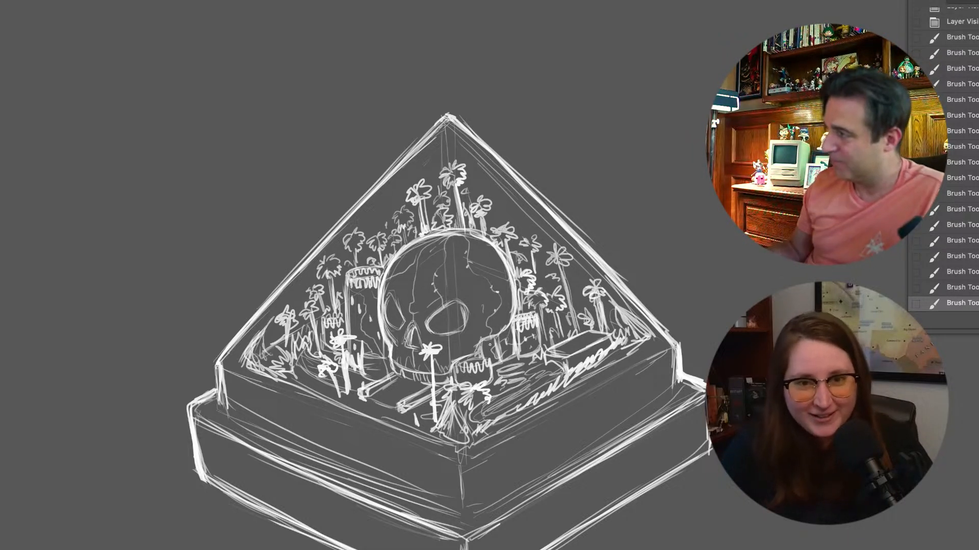
Create a new layer and sketch an inset panel border on the left face of the plinth's upper tier
scroll(489, 345, down, 3)
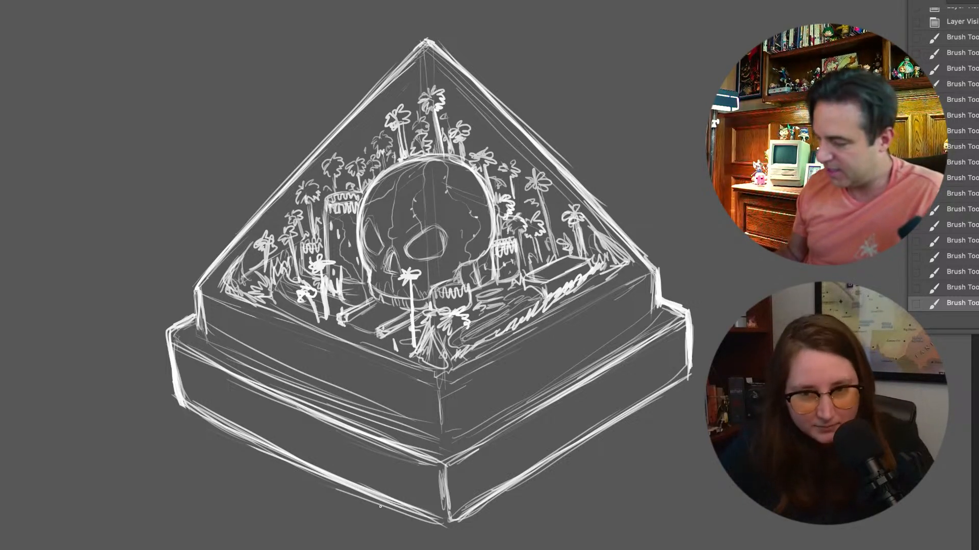
key(super+equal)
key(super+equal)
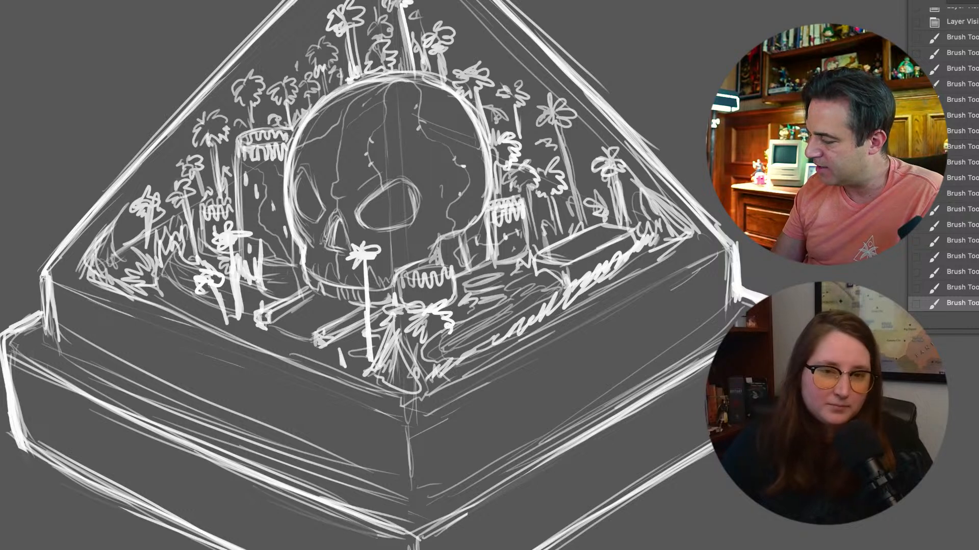
key(alt+shift+super+n)
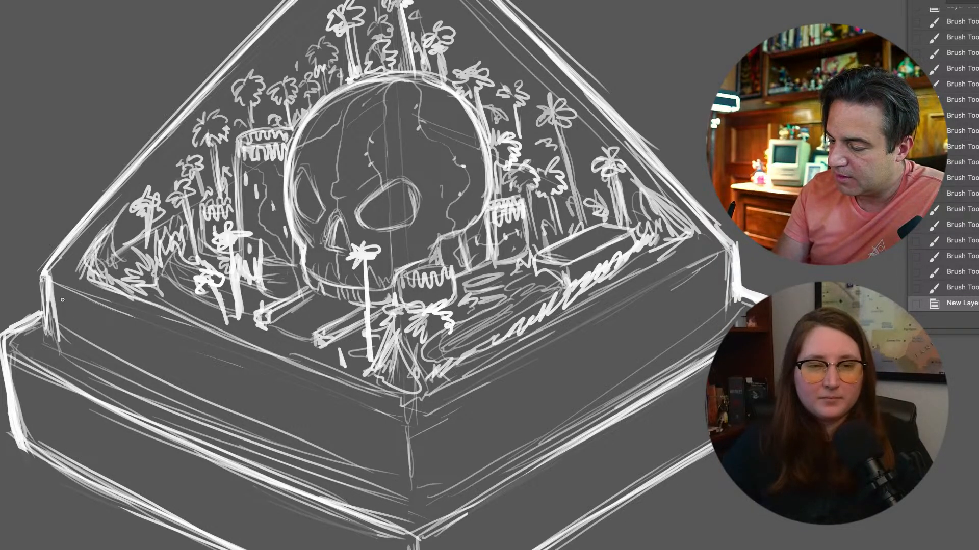
drag(62, 301, 73, 347)
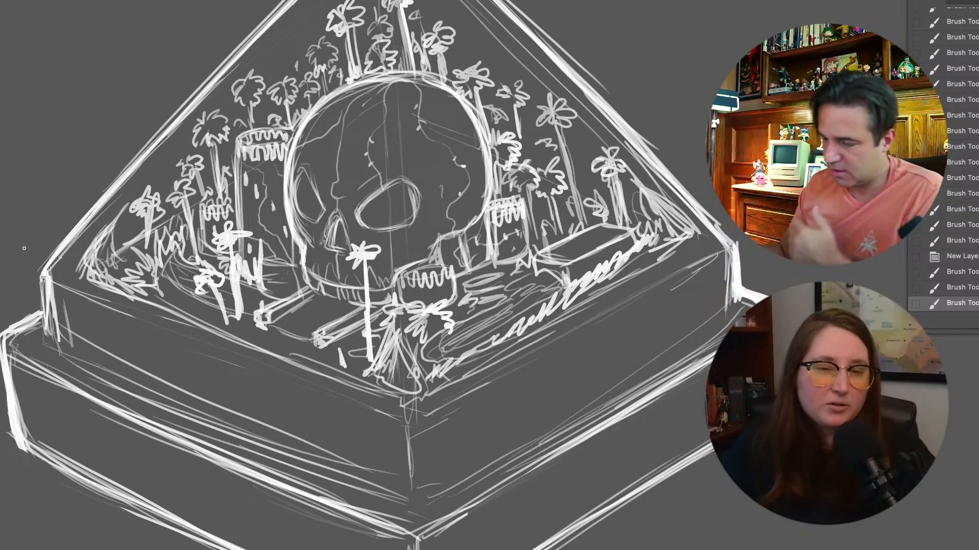
mouse_move(63, 300)
mouse_down()
mouse_move(71, 345)
mouse_move(110, 320)
mouse_move(303, 399)
mouse_up()
drag(140, 337, 340, 404)
drag(217, 360, 361, 413)
mouse_move(275, 387)
mouse_down()
mouse_move(380, 423)
mouse_move(392, 481)
mouse_up()
Sketch a matching inset panel border along the right face of the plinth's upper tier
mouse_move(424, 431)
mouse_down()
mouse_move(426, 463)
mouse_move(429, 422)
mouse_move(565, 358)
mouse_up()
drag(456, 404, 596, 331)
drag(507, 380, 682, 283)
drag(599, 337, 706, 278)
drag(530, 361, 656, 302)
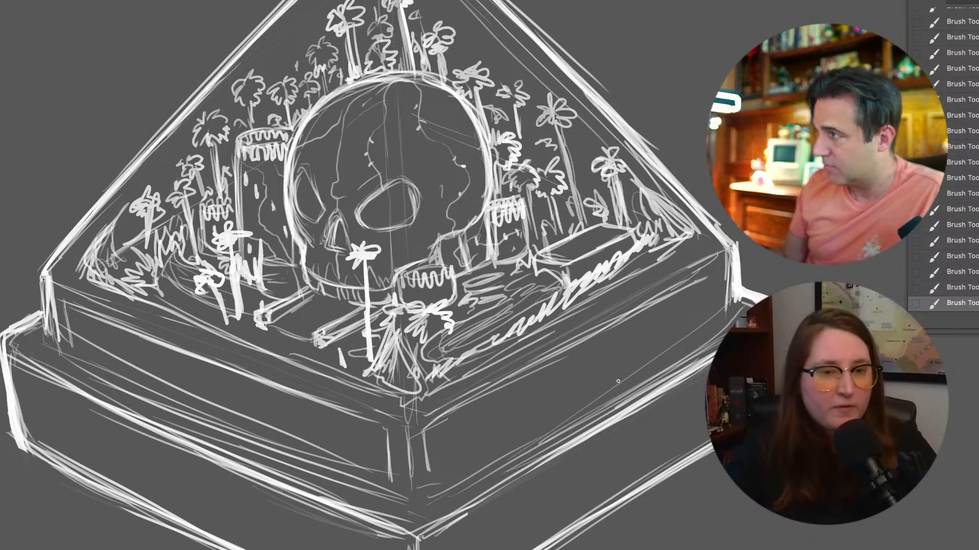
Sketch a small arch-shaped mark at the far left end of the inset panel on the plinth's upper left face
scroll(617, 381, up, 3)
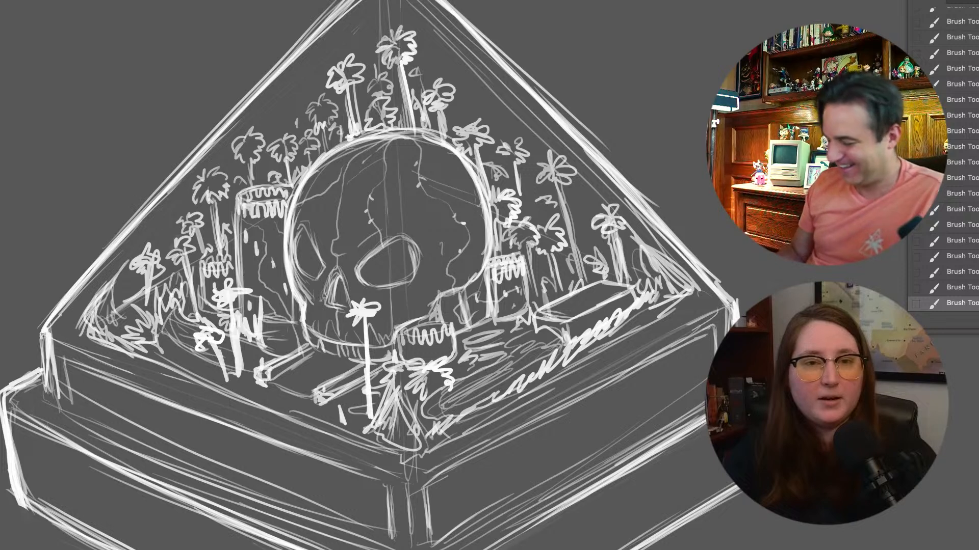
key(super+minus)
key(super+minus)
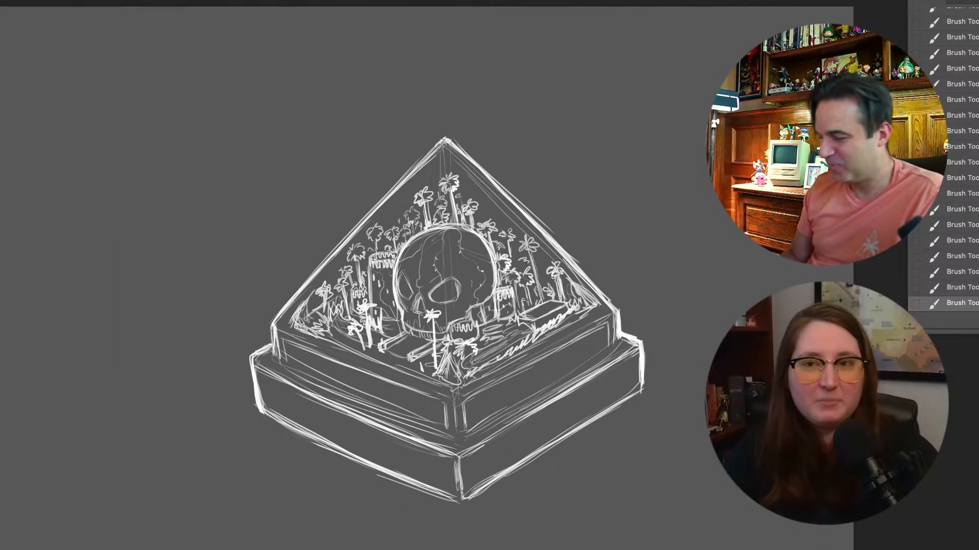
key(super+equal)
key(super+equal)
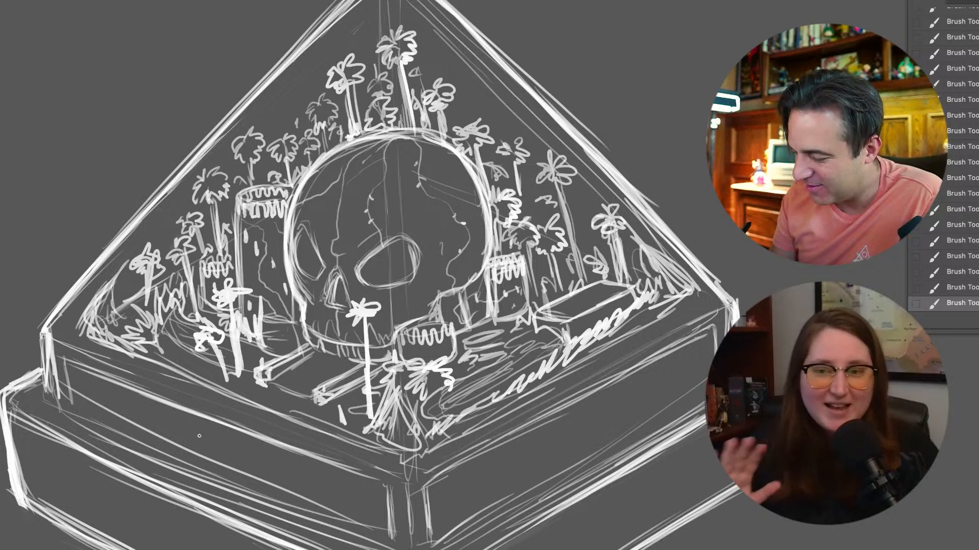
mouse_move(77, 376)
mouse_down()
mouse_move(80, 406)
mouse_move(79, 376)
mouse_up()
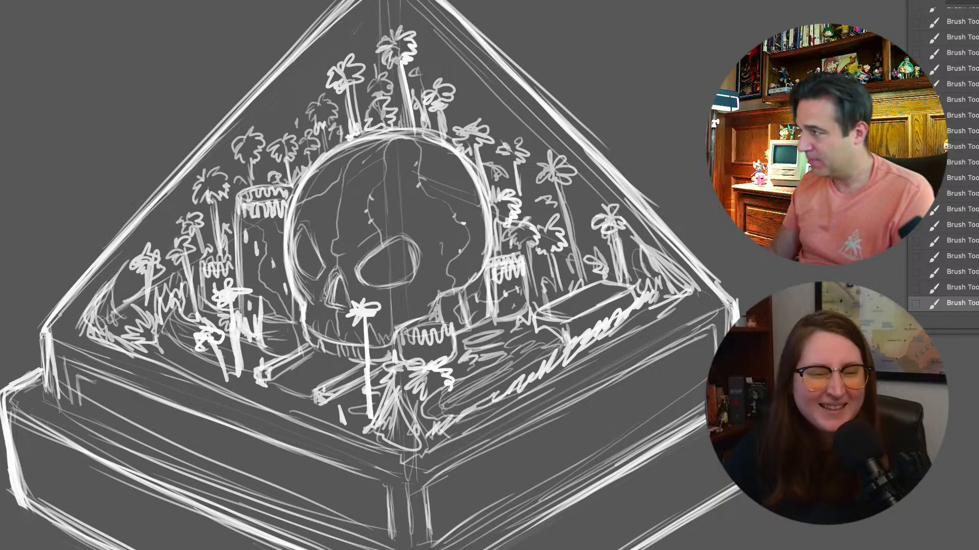
key(Tab)
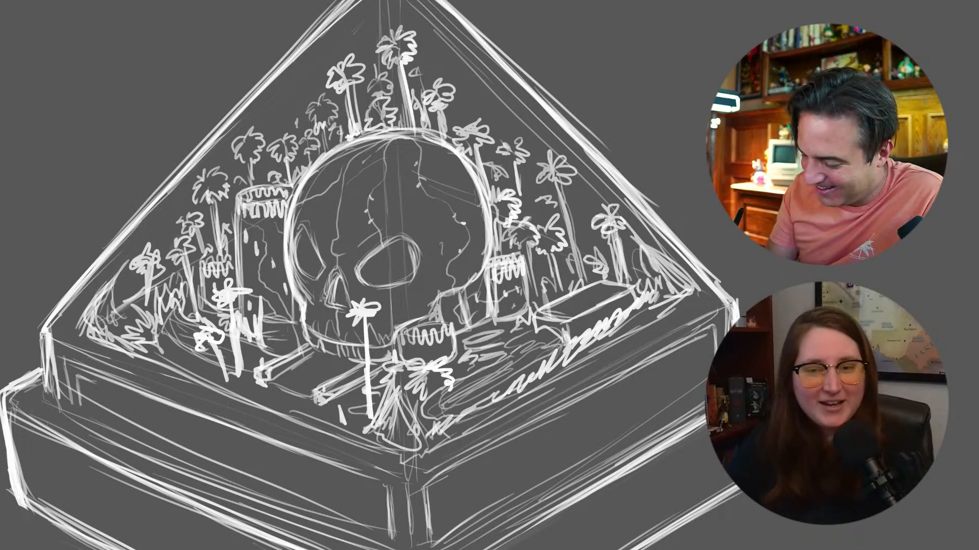
click(84, 371)
mouse_move(76, 374)
mouse_down()
mouse_move(91, 381)
mouse_move(77, 401)
mouse_move(88, 379)
mouse_move(94, 407)
mouse_up()
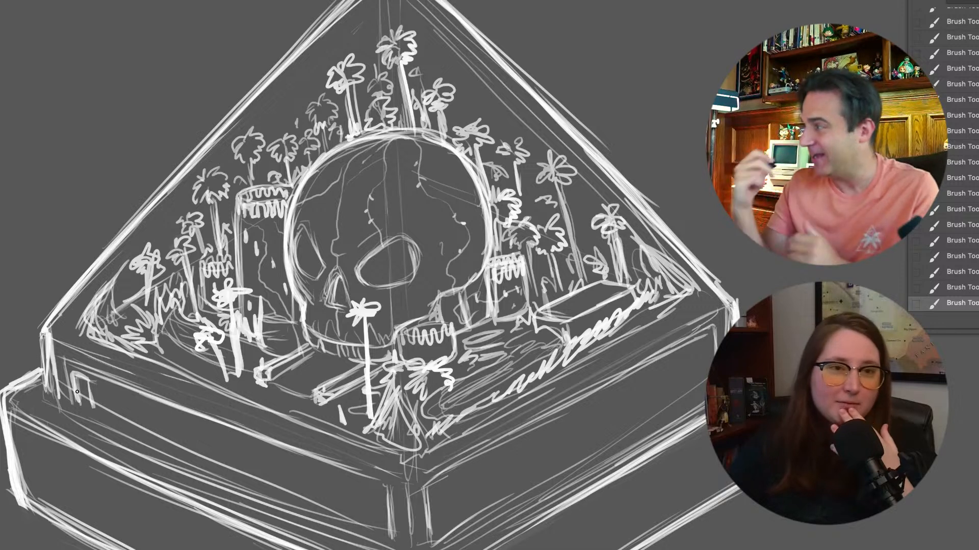
drag(92, 388, 95, 411)
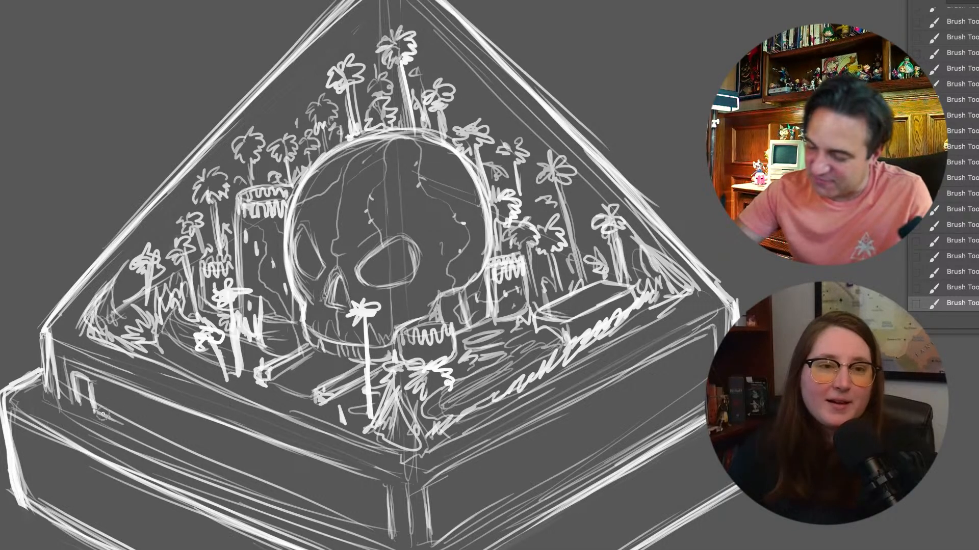
Continue the row of short vertical marks along the upper left face's inset panel to the plinth's front corner
drag(106, 390, 117, 423)
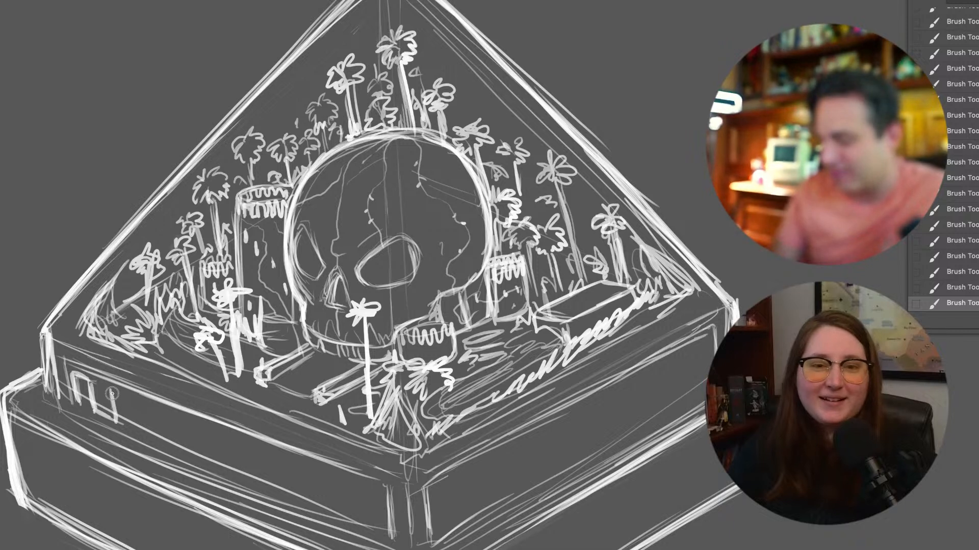
mouse_move(114, 389)
mouse_down()
mouse_move(131, 398)
mouse_move(129, 432)
mouse_move(148, 436)
mouse_up()
drag(132, 399, 152, 438)
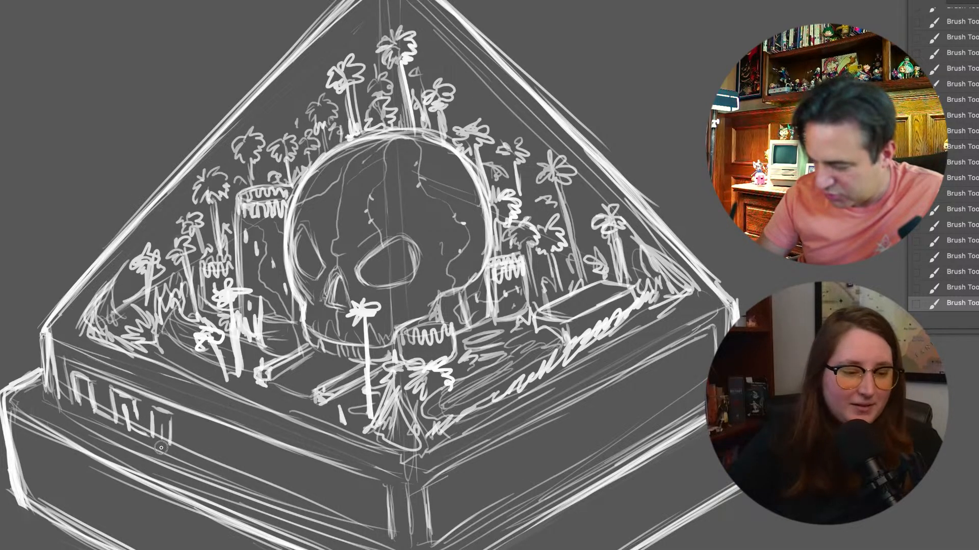
mouse_move(184, 456)
mouse_down()
mouse_move(181, 427)
mouse_move(187, 455)
mouse_up()
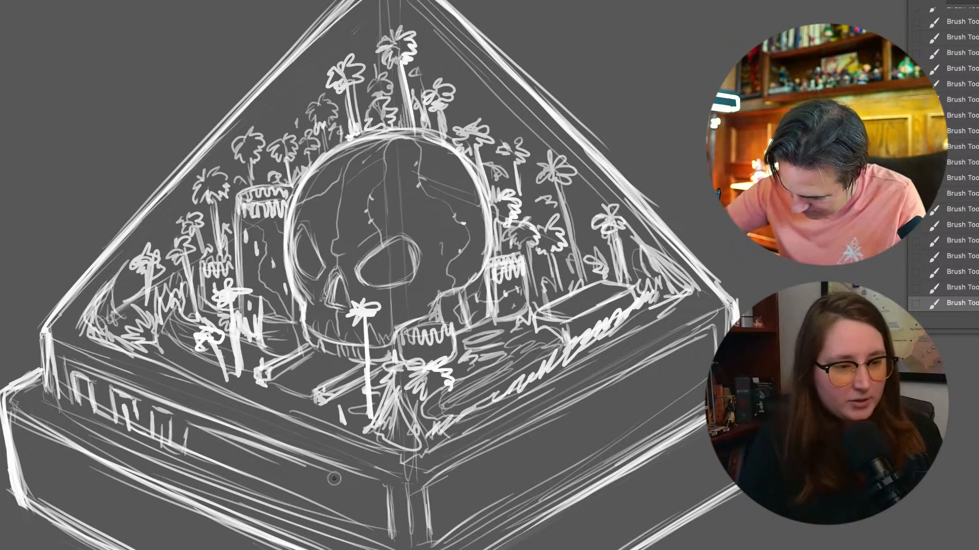
drag(205, 457, 203, 432)
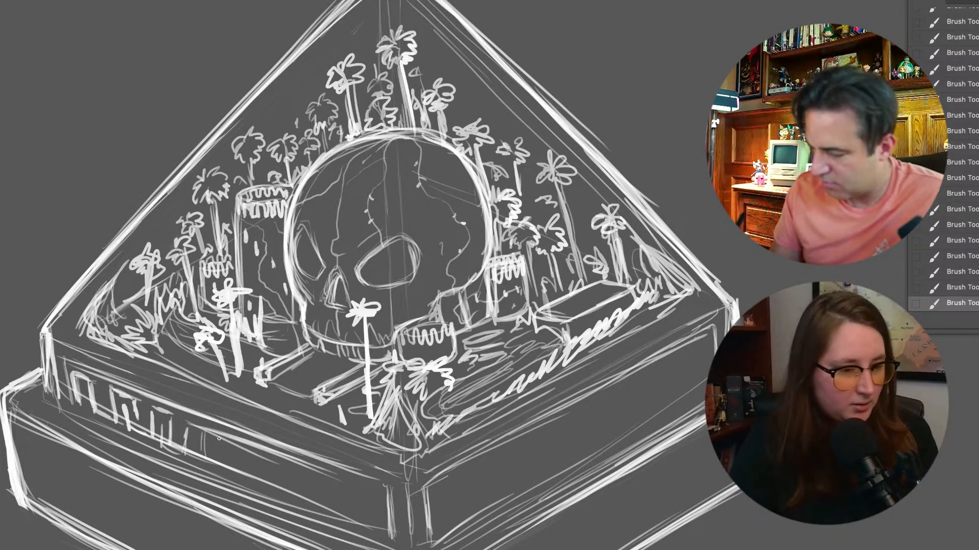
drag(289, 491, 291, 476)
drag(361, 514, 359, 485)
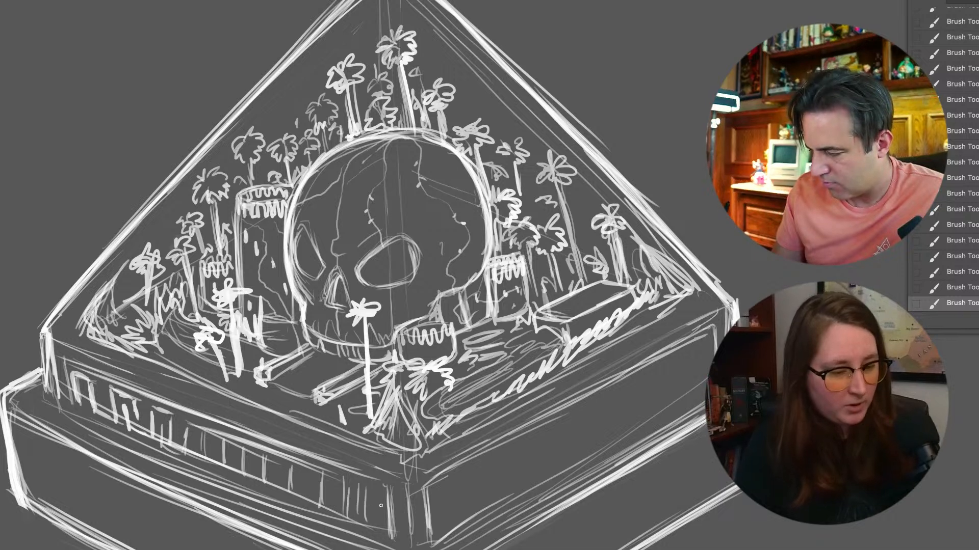
Sketch short vertical marks in the upper right face's inset panel, from the plinth's front corner towards its middle
drag(434, 520, 437, 484)
mouse_move(448, 522)
mouse_down()
mouse_move(446, 484)
mouse_move(490, 457)
mouse_up()
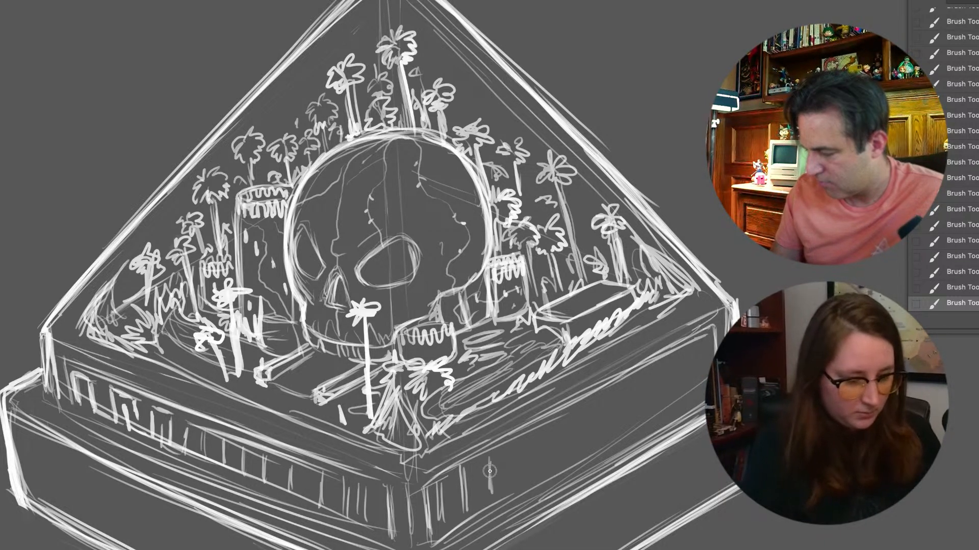
drag(443, 482, 488, 454)
drag(511, 487, 511, 444)
mouse_move(536, 472)
mouse_down()
mouse_move(538, 425)
mouse_move(562, 418)
mouse_move(588, 448)
mouse_up()
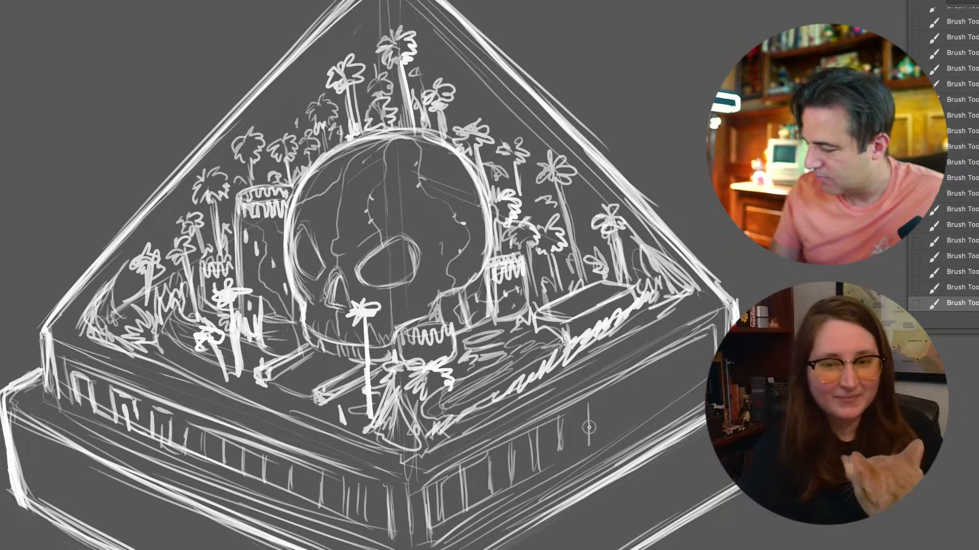
Fill the remaining far half of the right inset panel with short vertical marks up to its right end
drag(573, 407, 579, 451)
drag(596, 389, 604, 430)
drag(624, 380, 619, 417)
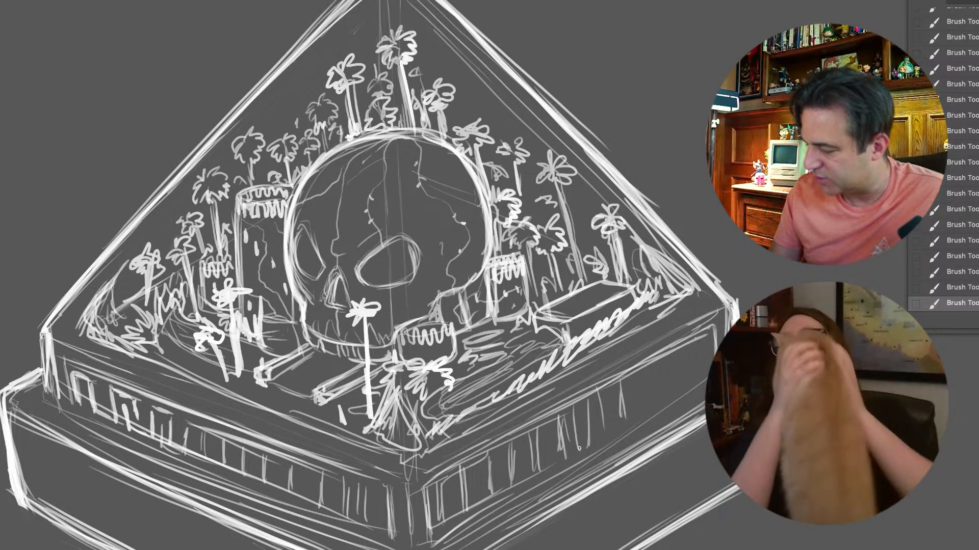
drag(640, 375, 638, 395)
mouse_move(648, 377)
mouse_down()
mouse_move(653, 402)
mouse_move(692, 347)
mouse_move(716, 332)
mouse_up()
drag(692, 380, 701, 351)
key(ctrl+minus)
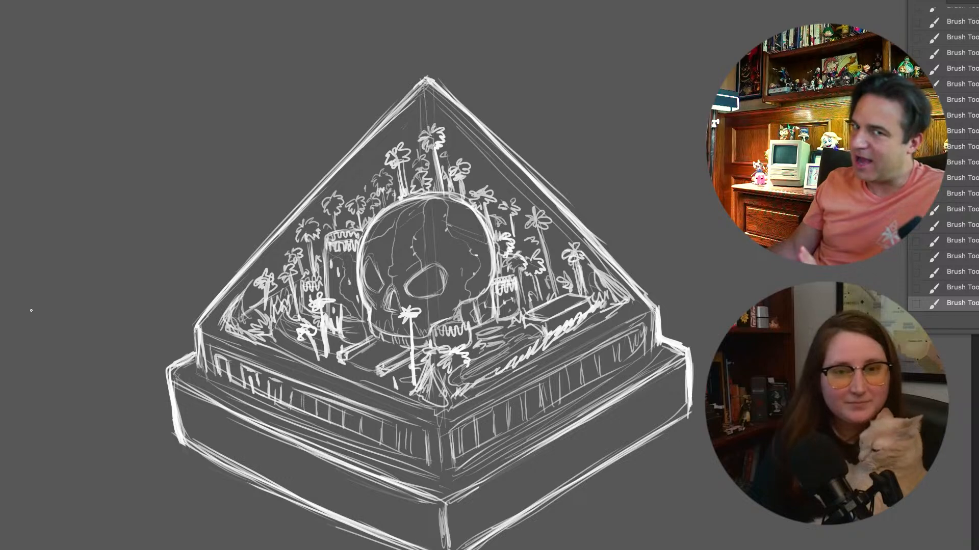
Create a new layer and increase the brush size for shading
key(super+plus)
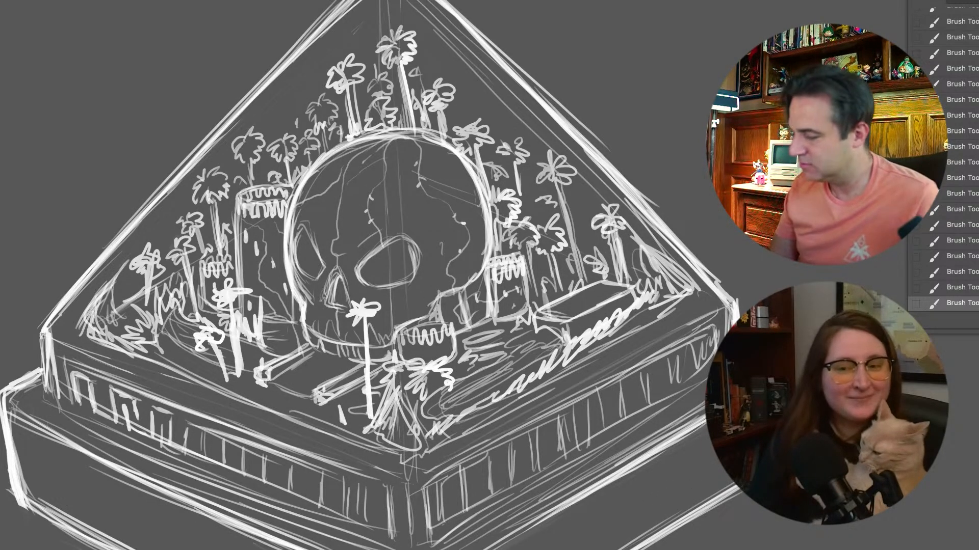
right_click(11, 208)
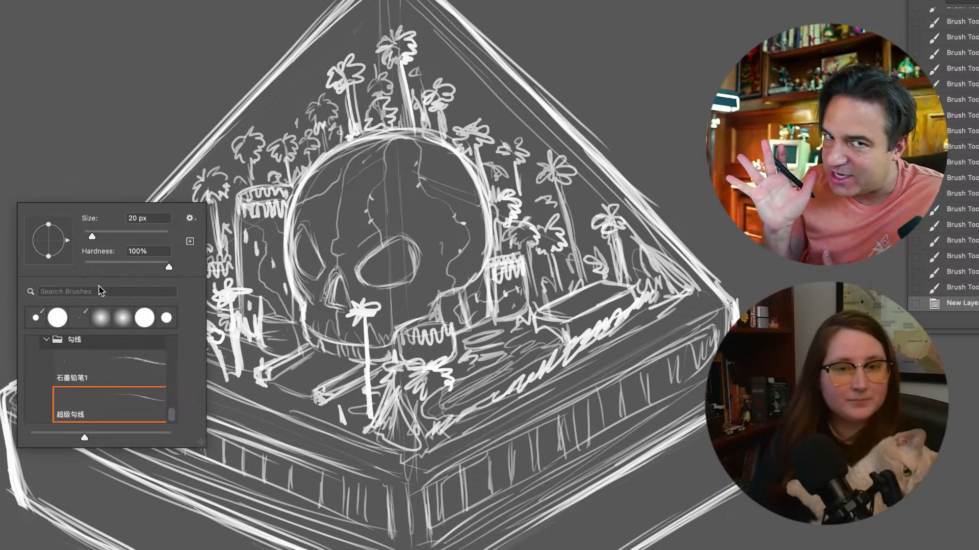
drag(172, 415, 172, 343)
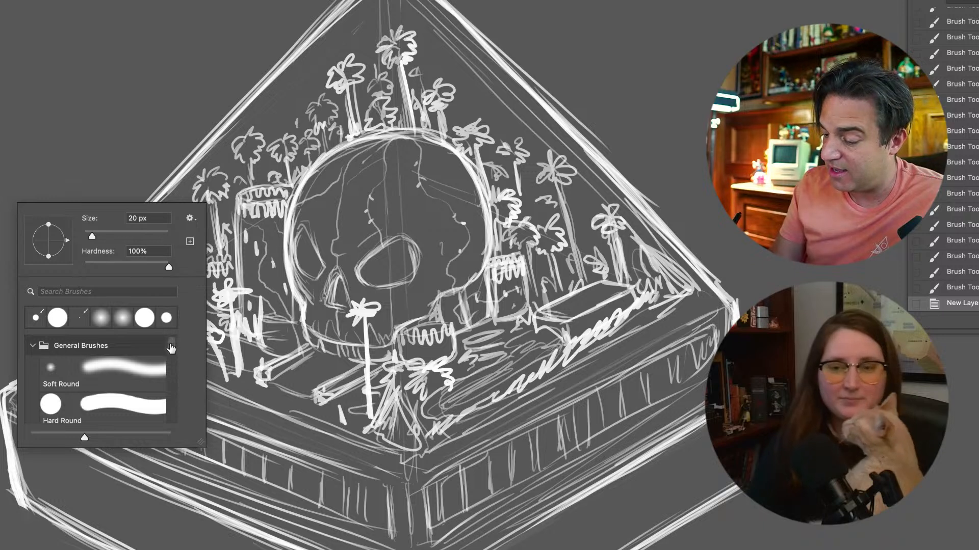
drag(172, 346, 166, 441)
drag(102, 239, 127, 240)
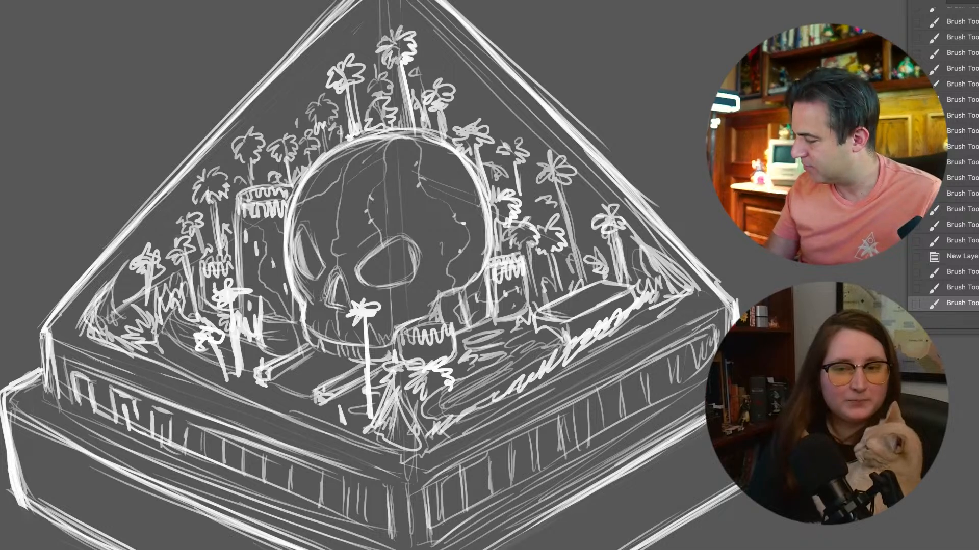
Lower the layer's opacity and shade the skull's left eye socket, nose area, upper jaw and left temple
drag(305, 187, 312, 297)
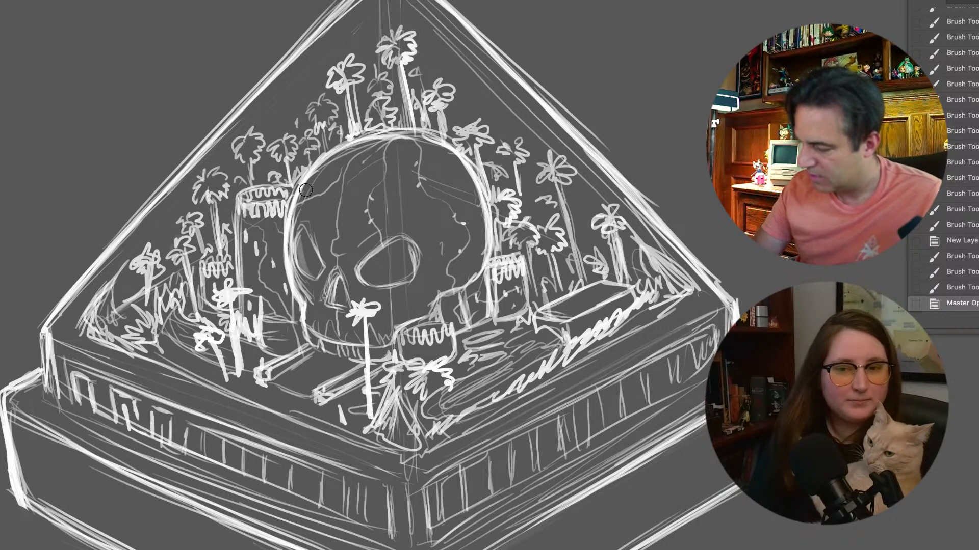
drag(293, 235, 310, 300)
mouse_move(300, 270)
mouse_down()
mouse_move(312, 292)
mouse_move(323, 287)
mouse_move(310, 328)
mouse_up()
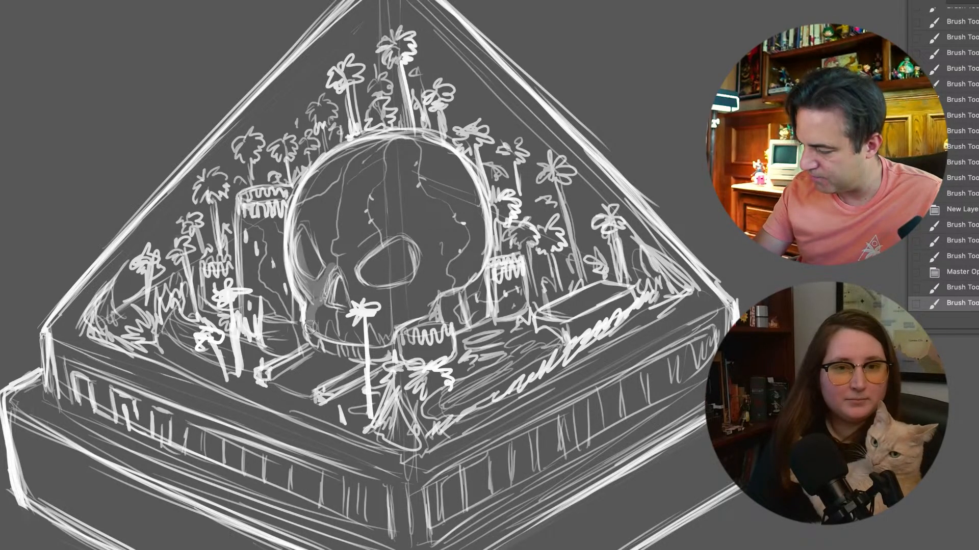
drag(307, 283, 308, 308)
drag(315, 184, 304, 240)
mouse_move(334, 165)
mouse_down()
mouse_move(311, 241)
mouse_move(324, 267)
mouse_move(312, 193)
mouse_up()
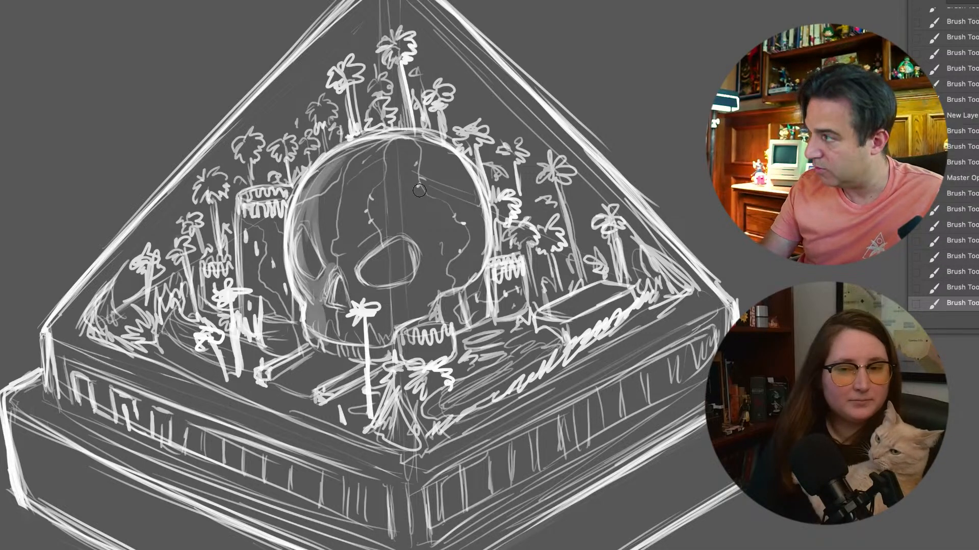
Extend the skull's shading across the left side of the cranium and along the lower left jaw
drag(343, 153, 321, 246)
drag(325, 225, 329, 272)
drag(327, 162, 304, 198)
mouse_move(299, 292)
mouse_down()
mouse_move(295, 253)
mouse_move(320, 334)
mouse_up()
drag(321, 331, 348, 352)
drag(324, 345, 348, 355)
Shade the right side of the left tower, the ground at its base and the small tower and foliage beside it
drag(280, 270, 282, 301)
drag(275, 242, 289, 312)
drag(275, 225, 291, 314)
drag(267, 301, 282, 335)
mouse_move(266, 327)
mouse_down()
mouse_move(293, 337)
mouse_move(286, 350)
mouse_up()
drag(294, 306, 299, 334)
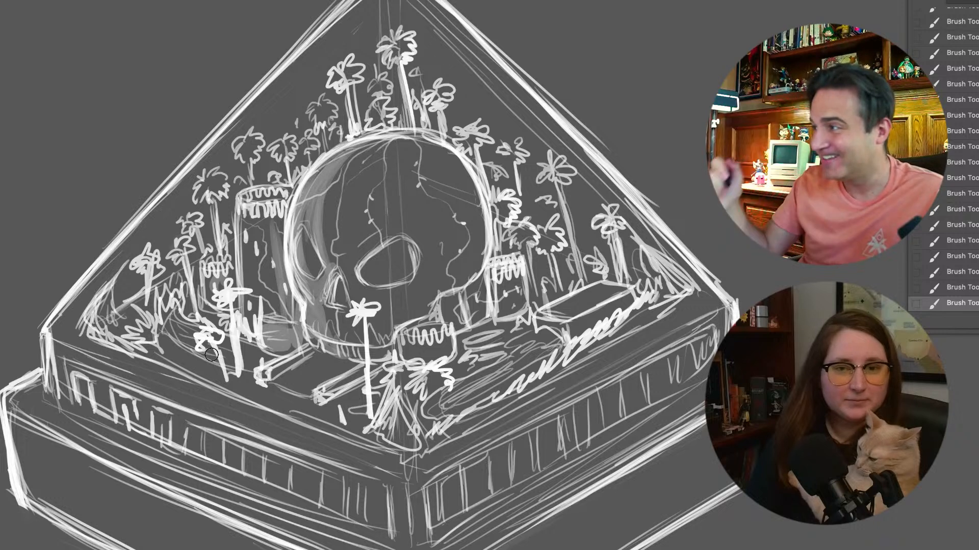
mouse_move(197, 301)
mouse_down()
mouse_move(196, 270)
mouse_move(210, 243)
mouse_move(223, 257)
mouse_up()
drag(180, 317, 179, 331)
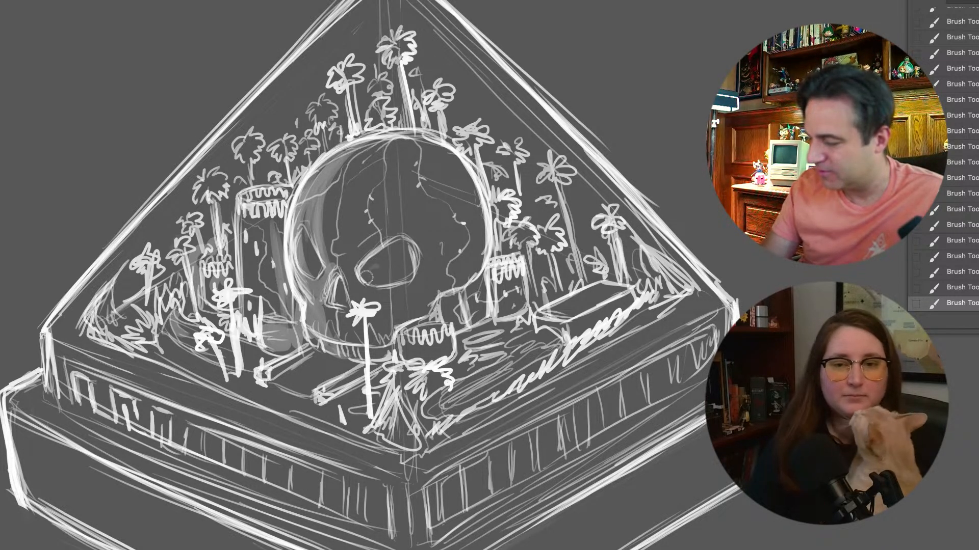
Shade the skull's large right eye socket, the area under its cheek and the ground in front of the jaw
drag(377, 277, 410, 267)
mouse_move(479, 239)
mouse_down()
mouse_move(454, 295)
mouse_move(382, 340)
mouse_up()
mouse_move(447, 308)
mouse_down()
mouse_move(459, 312)
mouse_move(459, 330)
mouse_move(492, 278)
mouse_move(502, 214)
mouse_move(509, 232)
mouse_move(543, 246)
mouse_move(533, 301)
mouse_move(485, 329)
mouse_move(449, 378)
mouse_move(394, 402)
mouse_move(337, 375)
mouse_move(273, 383)
mouse_move(411, 438)
mouse_up()
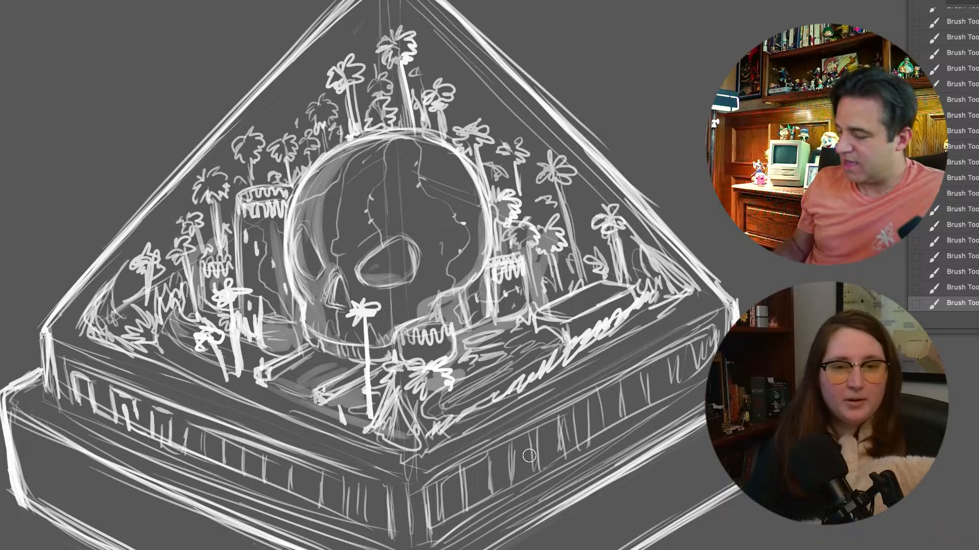
Brush light tone inside the pyramid's left and right edges and along its lower left base edge
key(ctrl+minus)
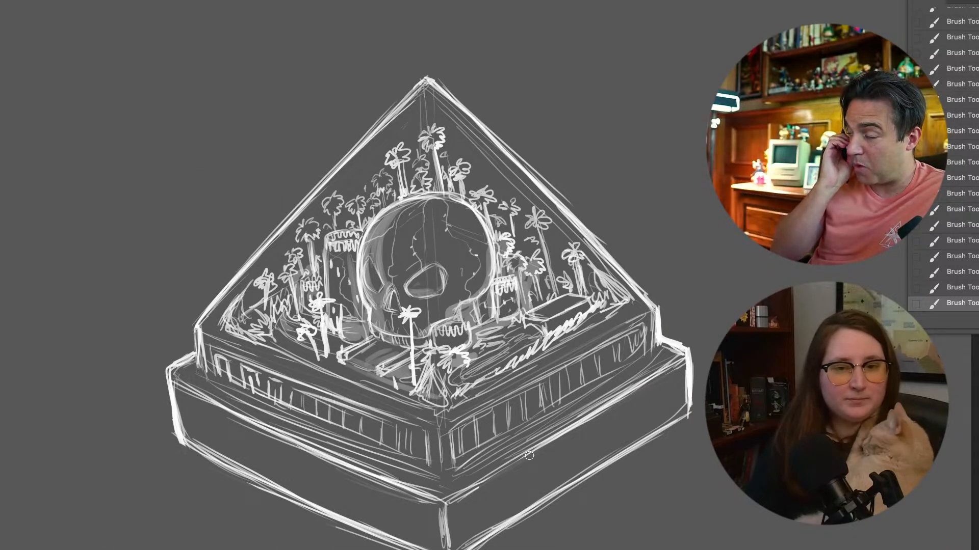
drag(235, 310, 328, 192)
drag(370, 143, 391, 121)
drag(275, 263, 388, 133)
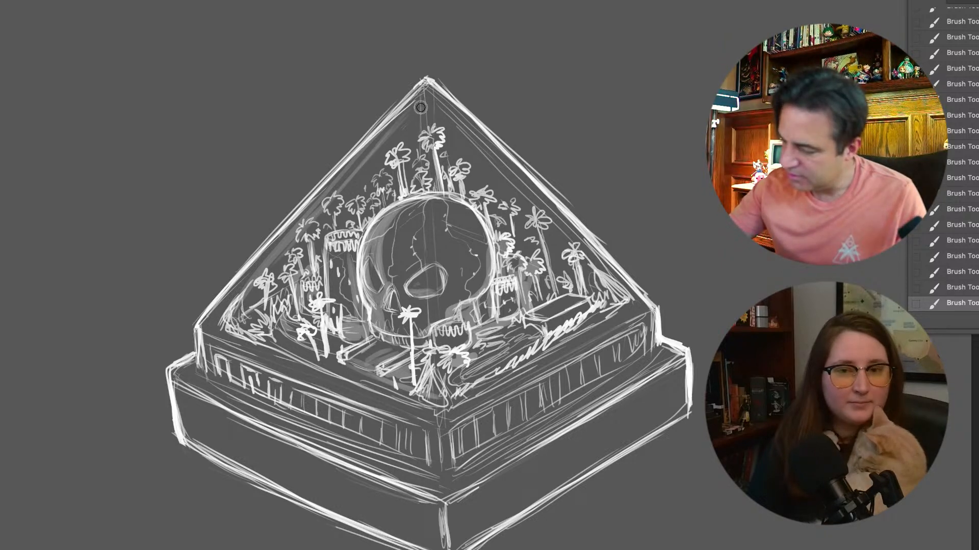
drag(425, 100, 614, 287)
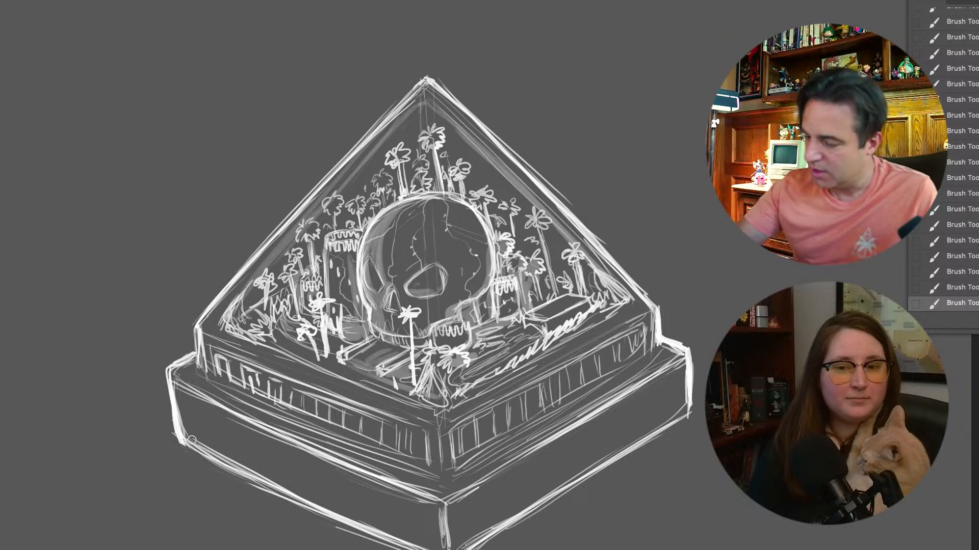
drag(225, 326, 359, 382)
mouse_move(253, 337)
mouse_down()
mouse_move(394, 402)
mouse_move(231, 317)
mouse_move(356, 380)
mouse_move(254, 329)
mouse_move(451, 406)
mouse_up()
drag(254, 318, 396, 371)
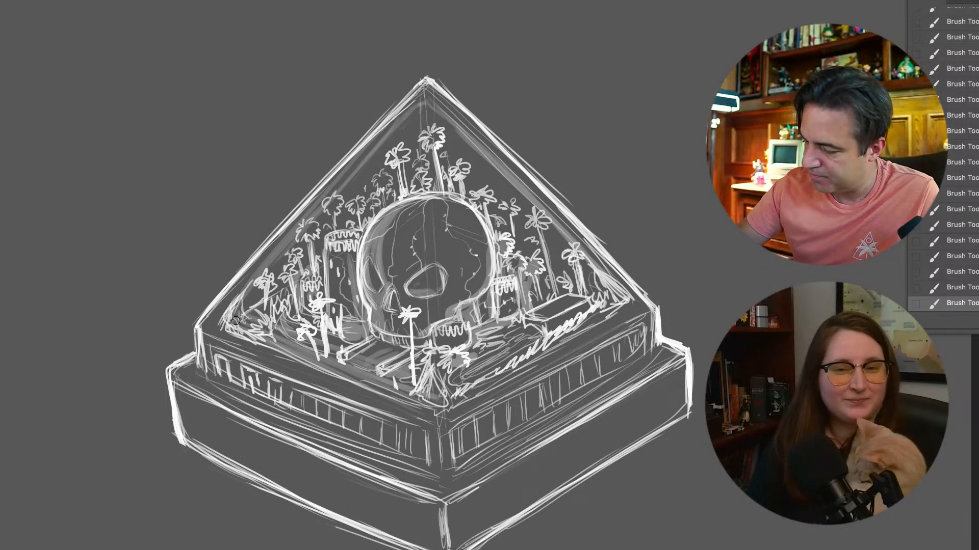
Brush a faint halo outside the pyramid's left edge, and undo and redraw the matching halo along its right edge
mouse_move(235, 312)
mouse_down()
mouse_move(228, 326)
mouse_move(378, 112)
mouse_up()
drag(206, 286, 324, 146)
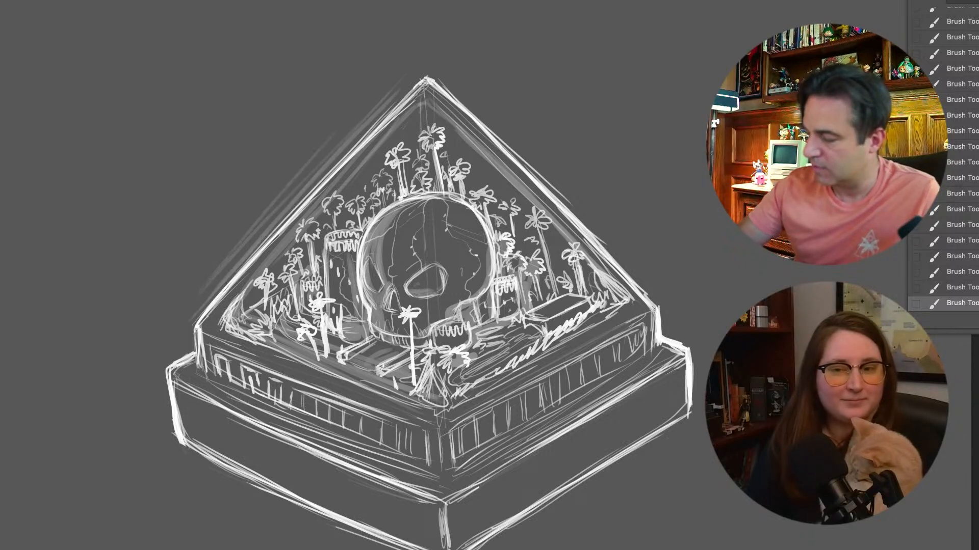
drag(512, 153, 569, 208)
mouse_move(465, 99)
mouse_down()
mouse_move(696, 322)
mouse_move(613, 244)
mouse_up()
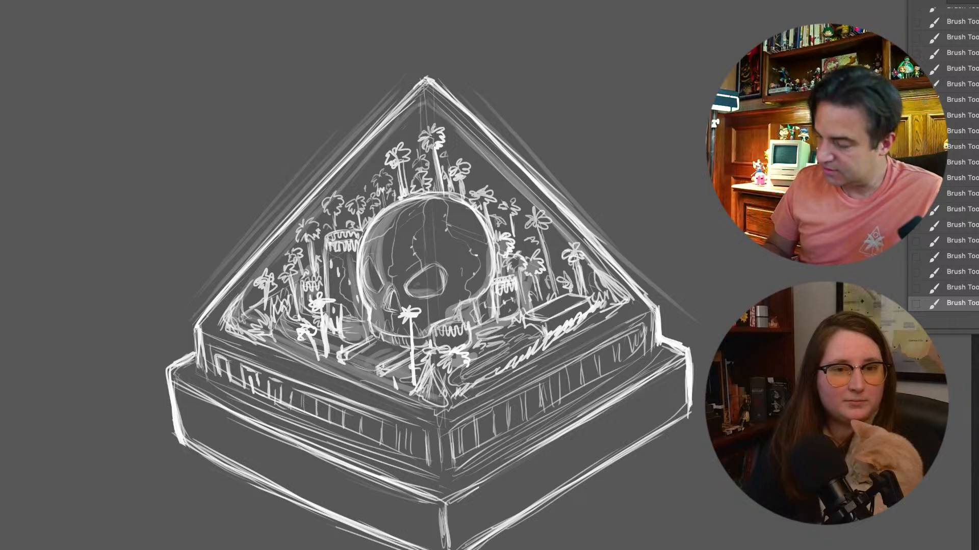
key(ctrl+z)
key(ctrl+z)
drag(439, 72, 662, 286)
drag(442, 72, 568, 200)
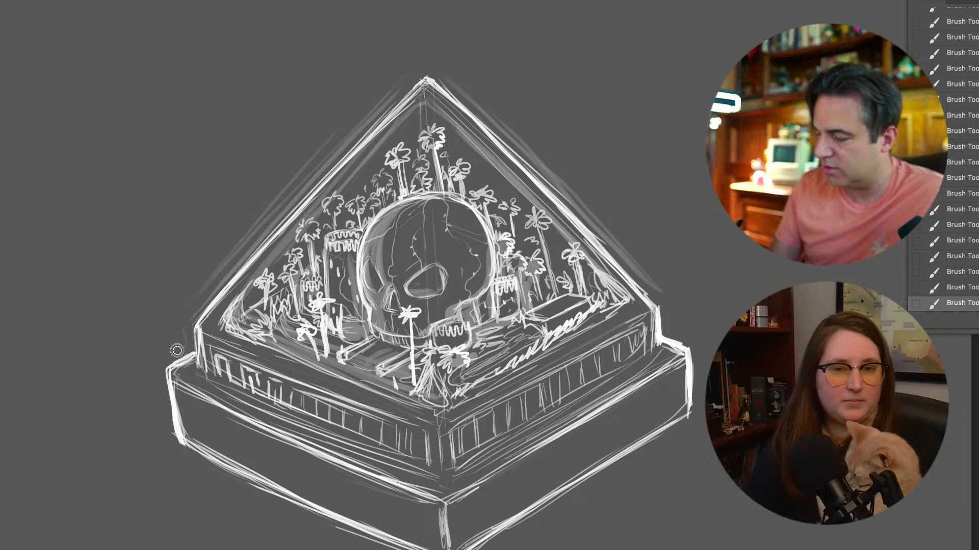
Extend the halo around the plinth's left and right corners and build it up along the pyramid's left edge
drag(165, 397, 163, 429)
drag(153, 375, 161, 425)
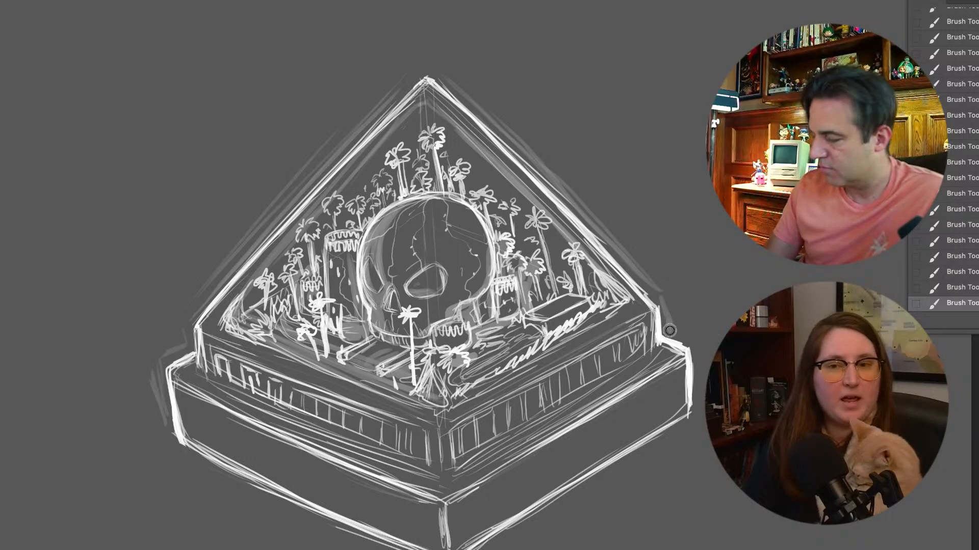
drag(693, 358, 703, 391)
mouse_move(184, 329)
mouse_down()
mouse_move(190, 350)
mouse_move(331, 150)
mouse_up()
drag(232, 266, 398, 99)
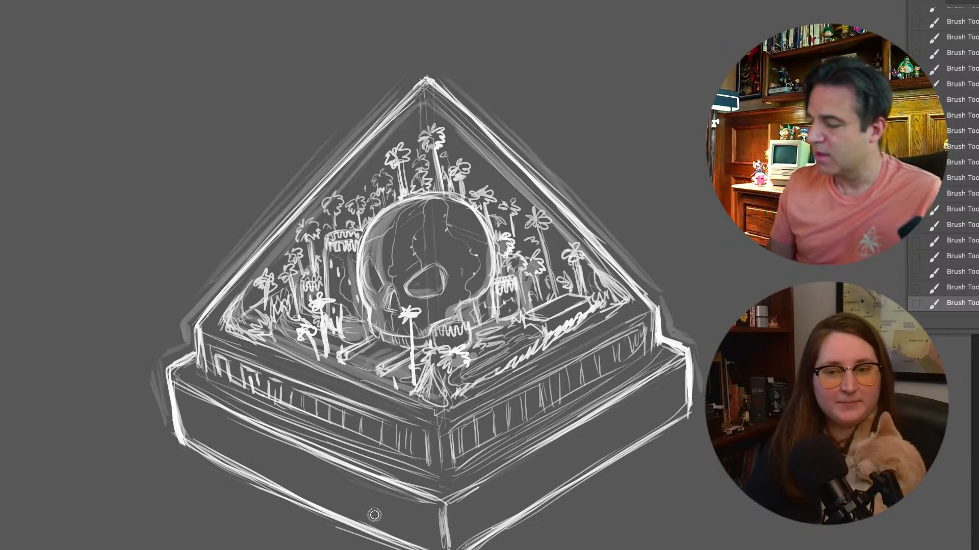
Set the brush size to 134 px and thicken the faint halo outside the pyramid's left and right edges
right_click(462, 511)
drag(481, 451, 497, 451)
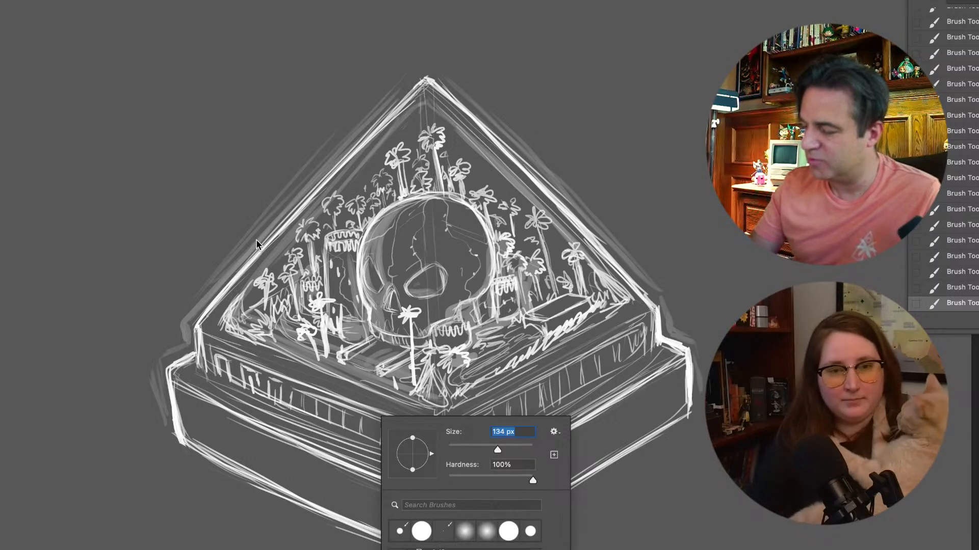
click(241, 284)
drag(203, 314, 371, 131)
drag(239, 273, 307, 198)
mouse_move(327, 165)
mouse_down()
mouse_move(398, 89)
mouse_move(632, 270)
mouse_up()
drag(440, 103, 637, 314)
drag(548, 181, 652, 304)
Build up the halo around the plinth's left and right corners
mouse_move(190, 349)
mouse_down()
mouse_move(162, 420)
mouse_move(171, 449)
mouse_up()
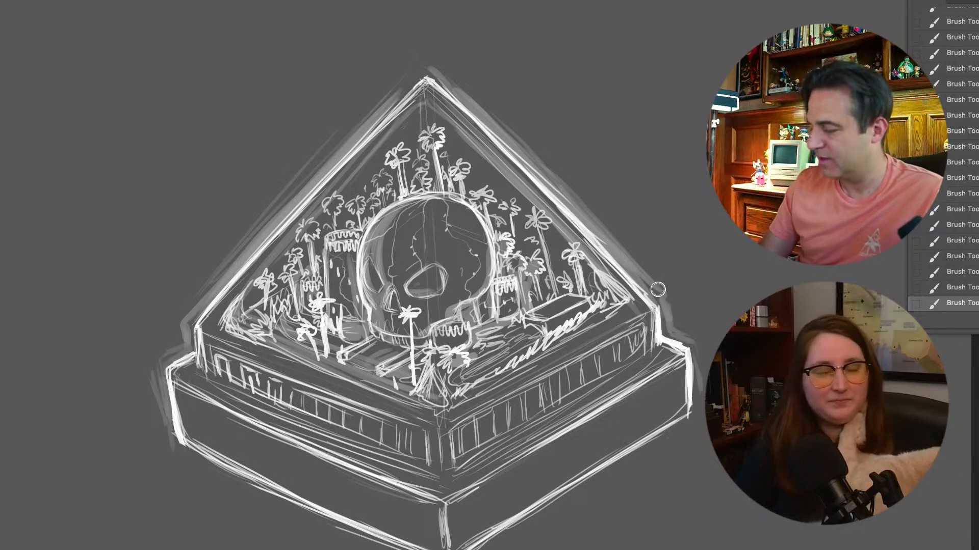
drag(694, 367, 692, 403)
drag(164, 363, 164, 427)
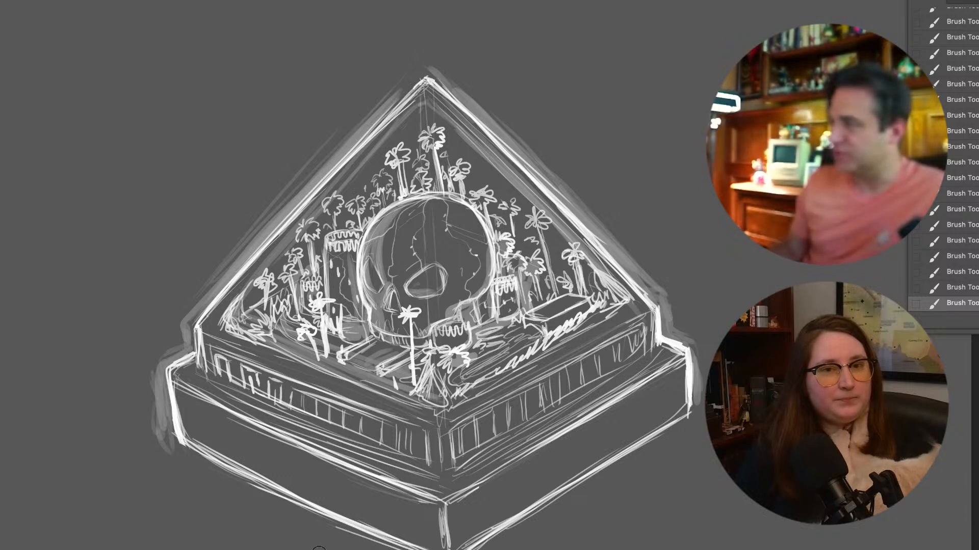
Add a new layer for fine details and set the brush size to 10 px
scroll(319, 548, down, 4)
scroll(319, 548, up, 3)
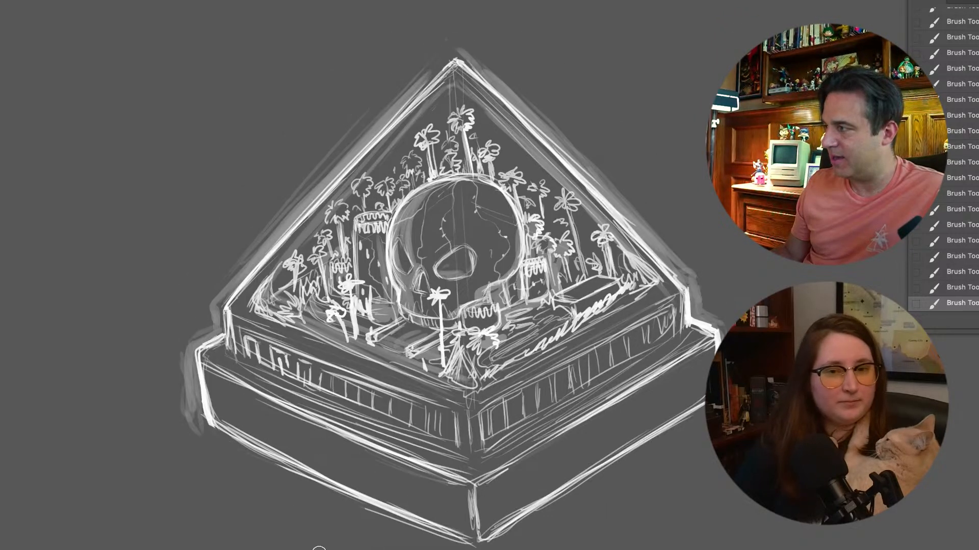
scroll(319, 548, up, 5)
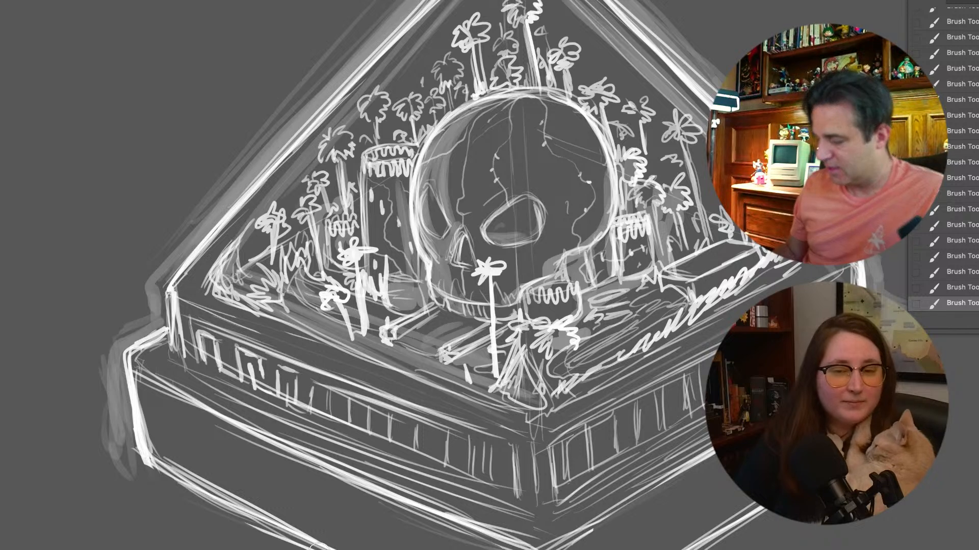
scroll(318, 546, up, 4)
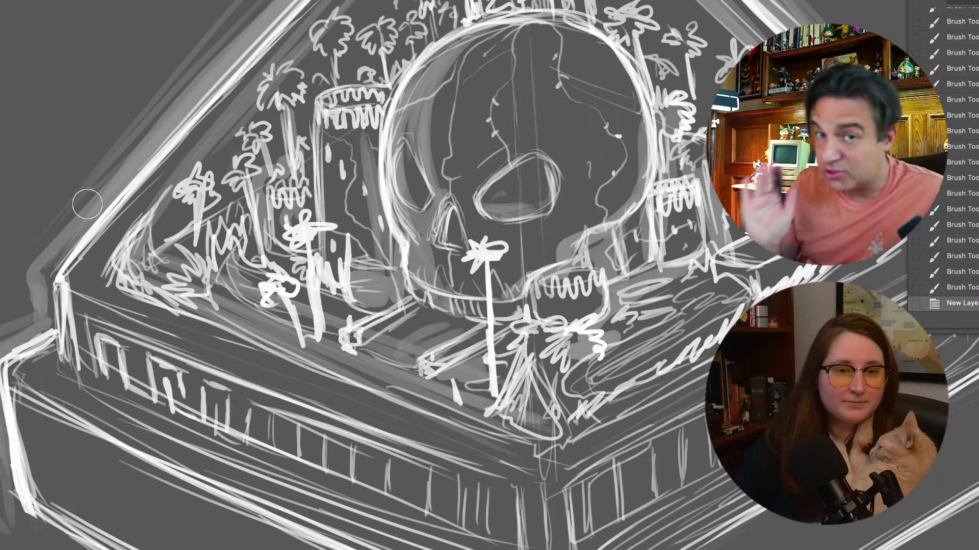
right_click(271, 313)
click(390, 520)
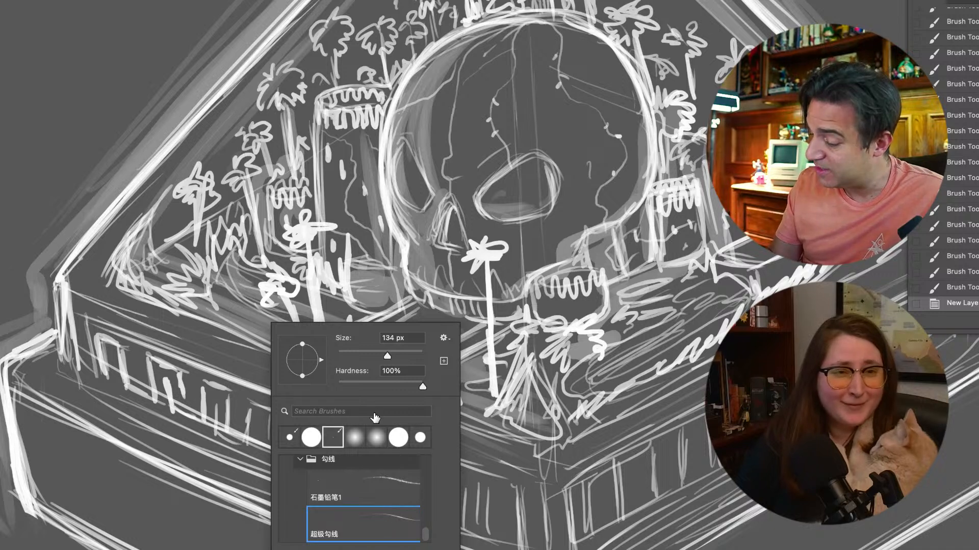
click(402, 338)
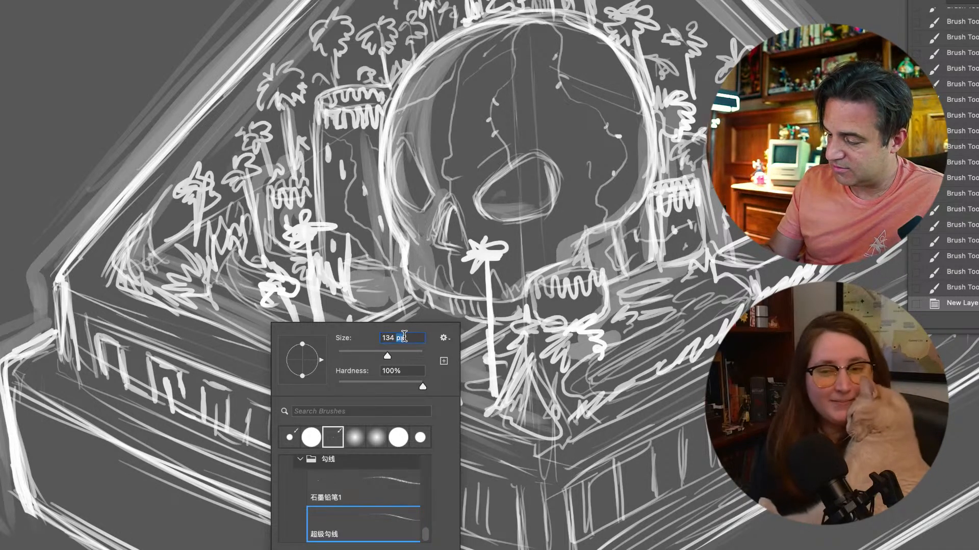
click(418, 340)
key(BackSpace)
key(BackSpace)
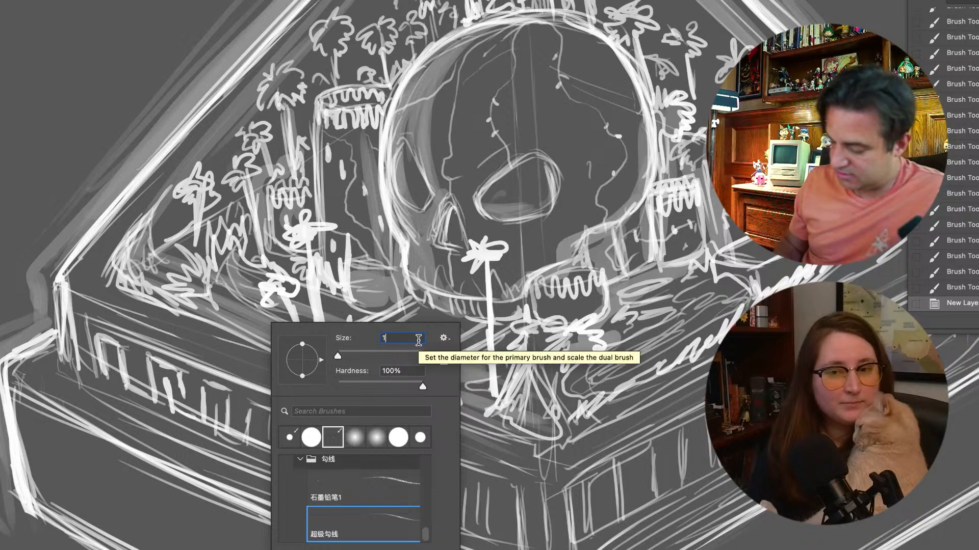
text(0)
key(Return)
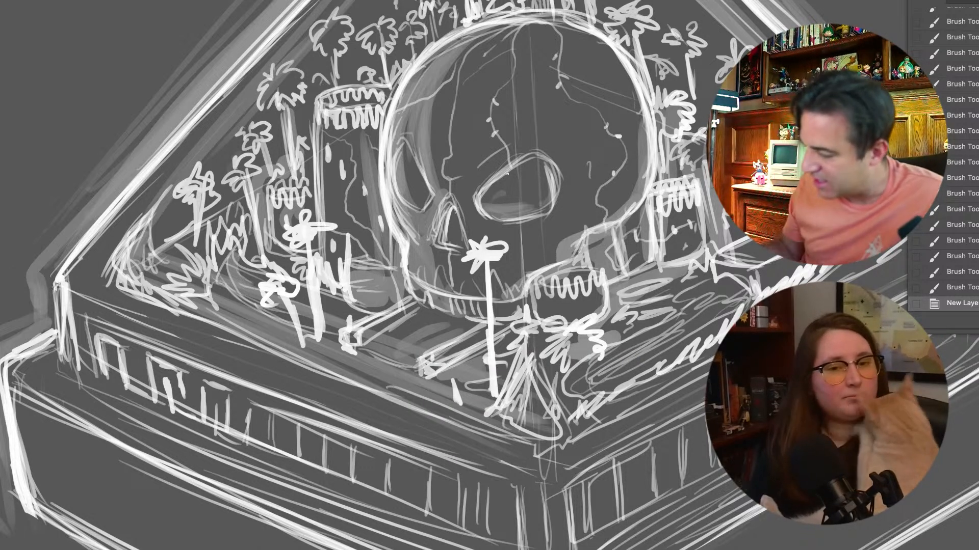
Draw a row of tiny standing figures along the lower rim inside the skull's large eye socket
key(super+equal)
scroll(507, 174, up, 1)
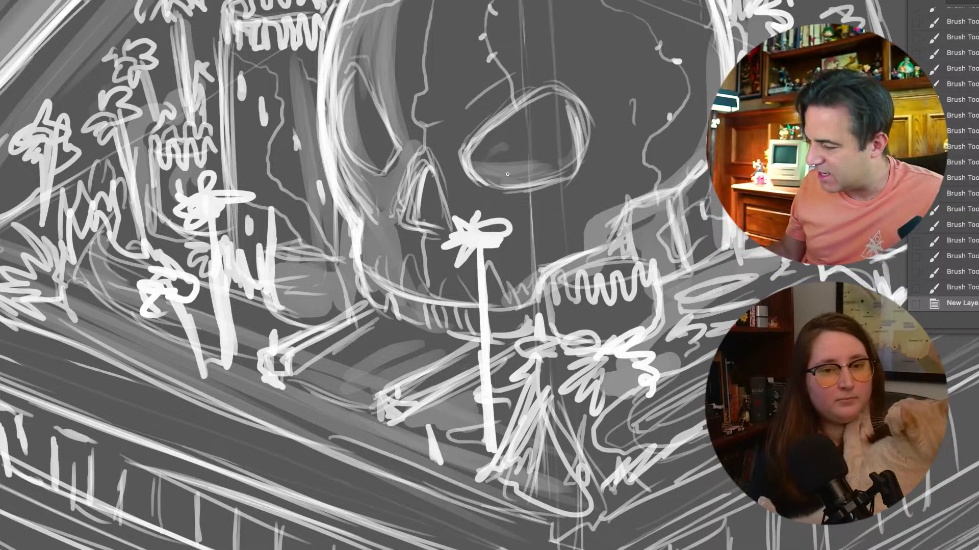
scroll(507, 175, up, 5)
scroll(508, 174, right, 4)
scroll(507, 174, down, 2)
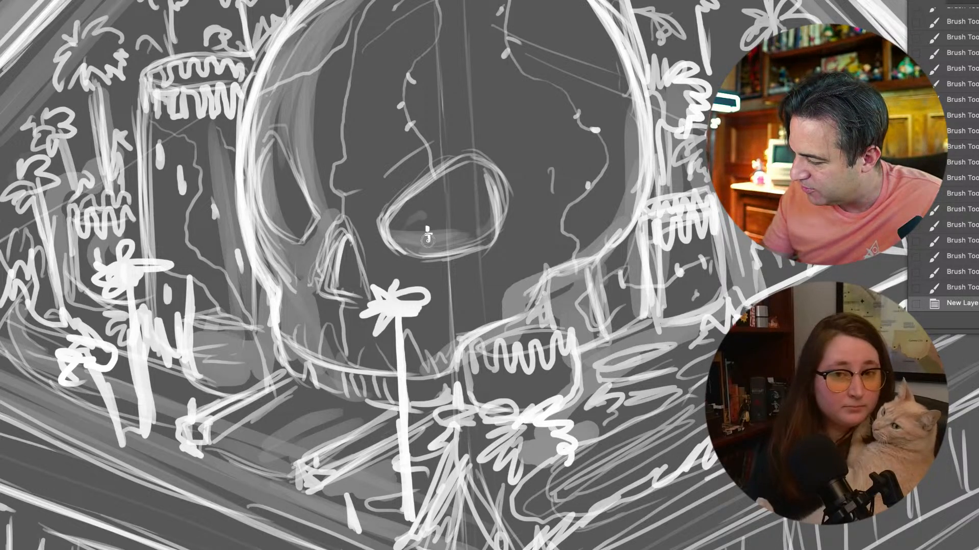
click(429, 236)
click(437, 223)
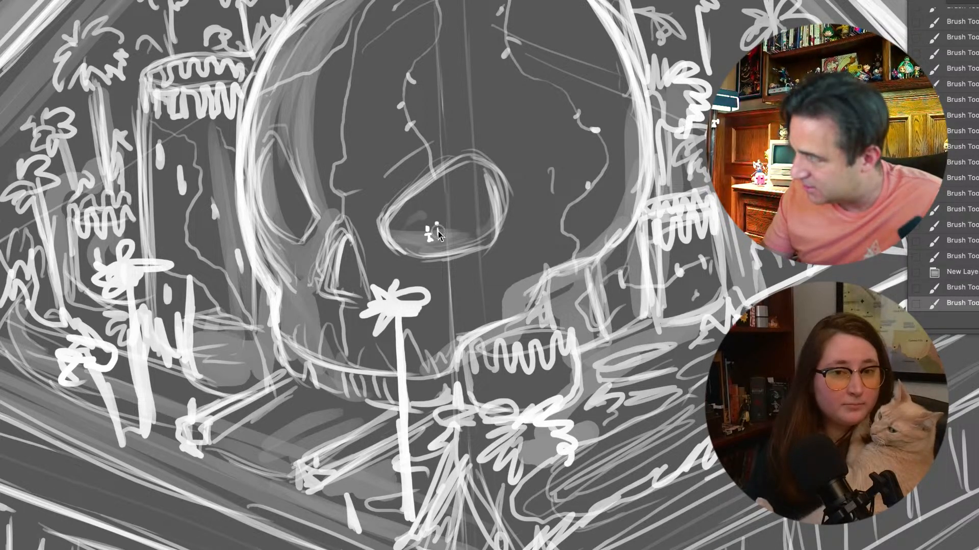
click(439, 232)
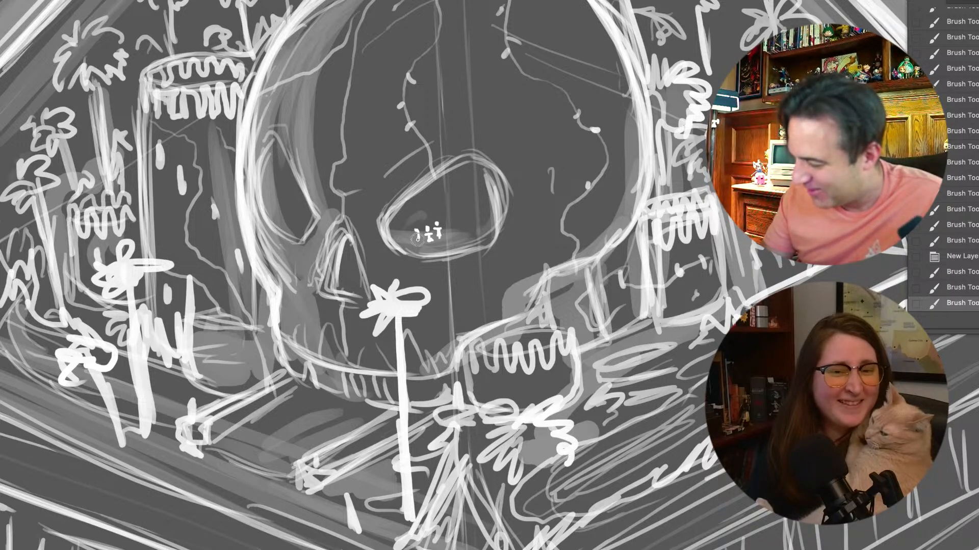
drag(417, 235, 416, 229)
drag(446, 227, 447, 239)
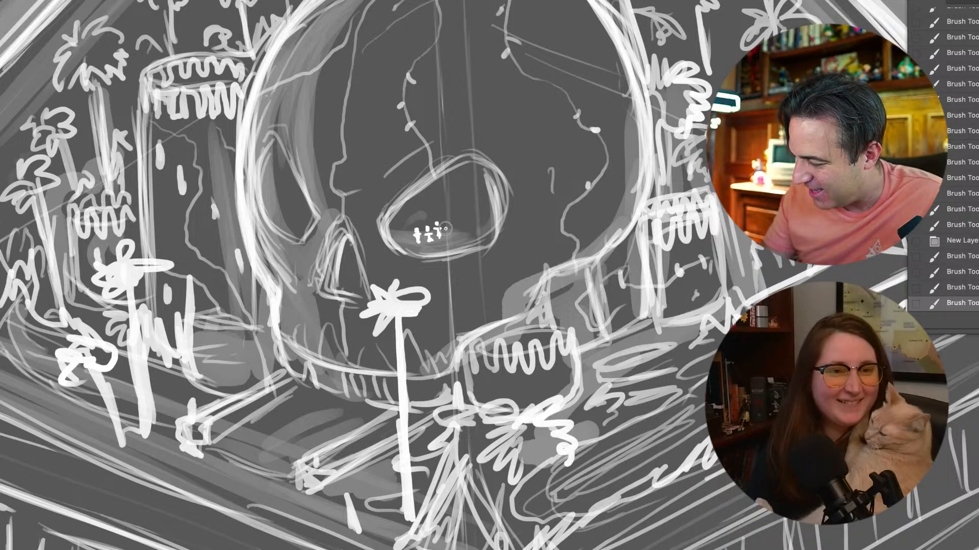
click(446, 225)
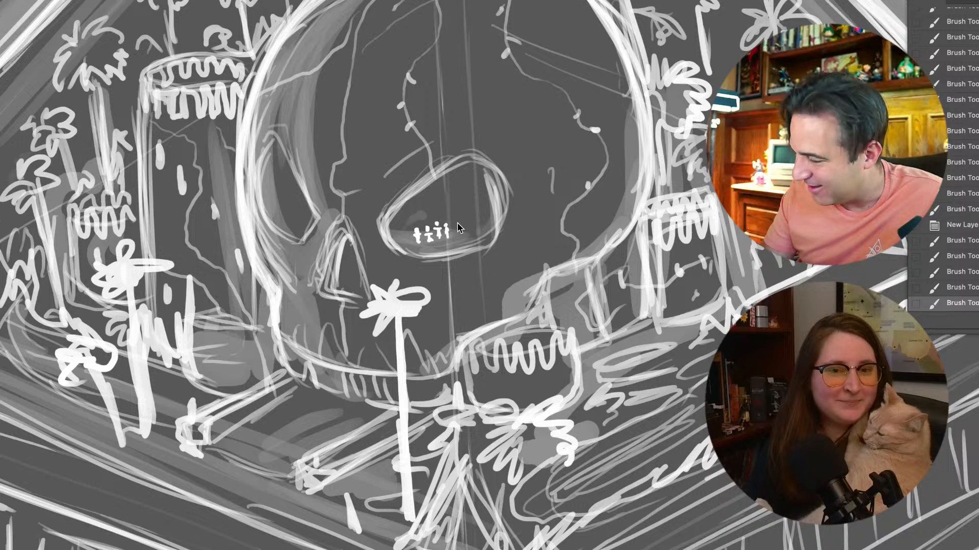
drag(408, 238, 459, 237)
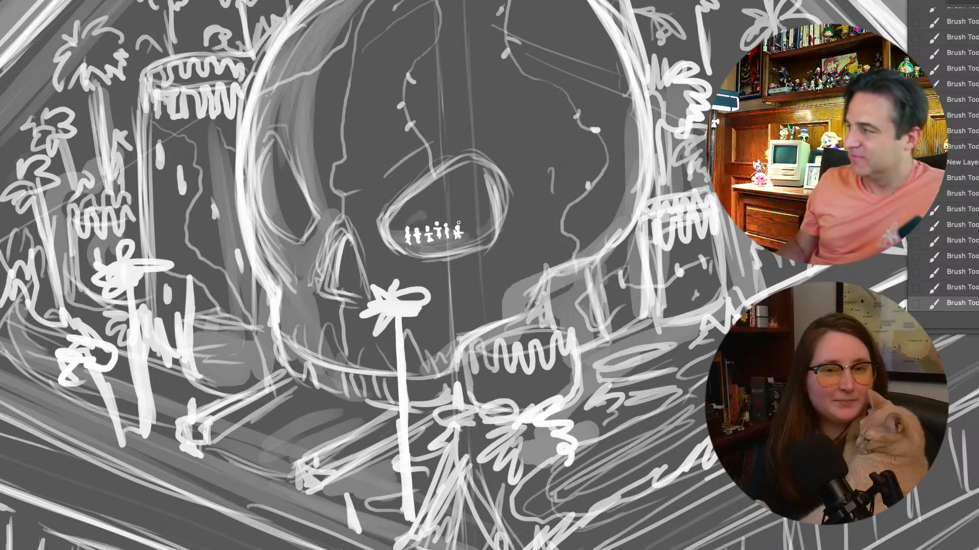
Examine how the tiny eye-socket figures read against the skull and the whole pyramid
key(super+minus)
key(super+minus)
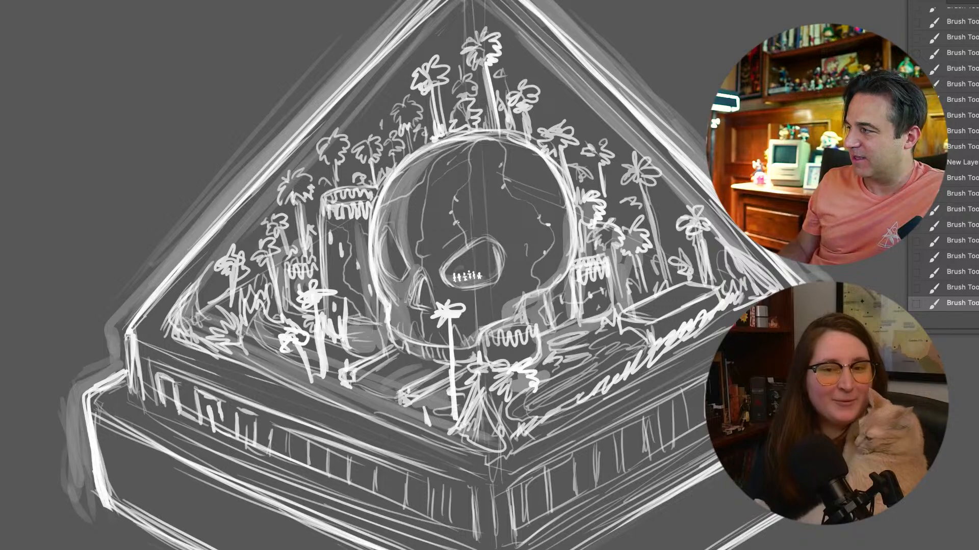
key(super+minus)
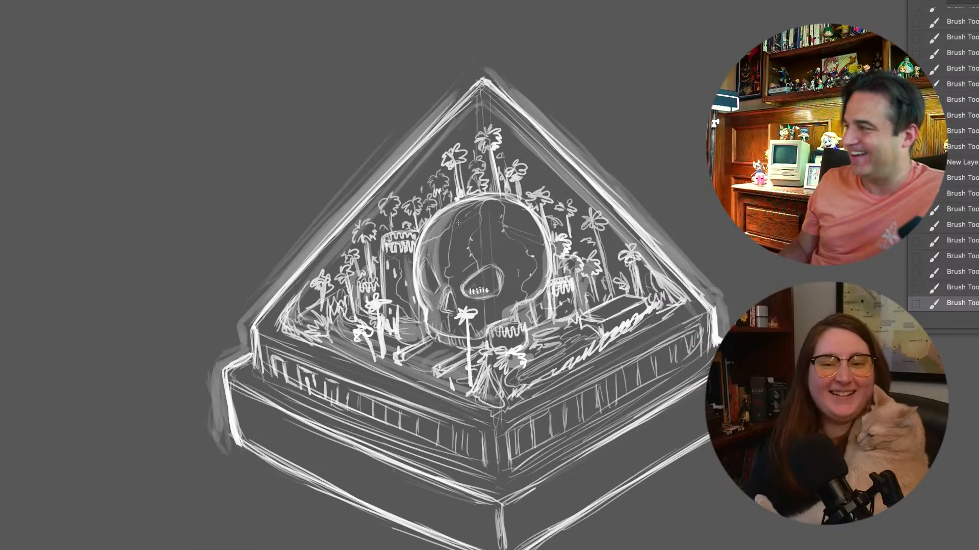
key(super+plus)
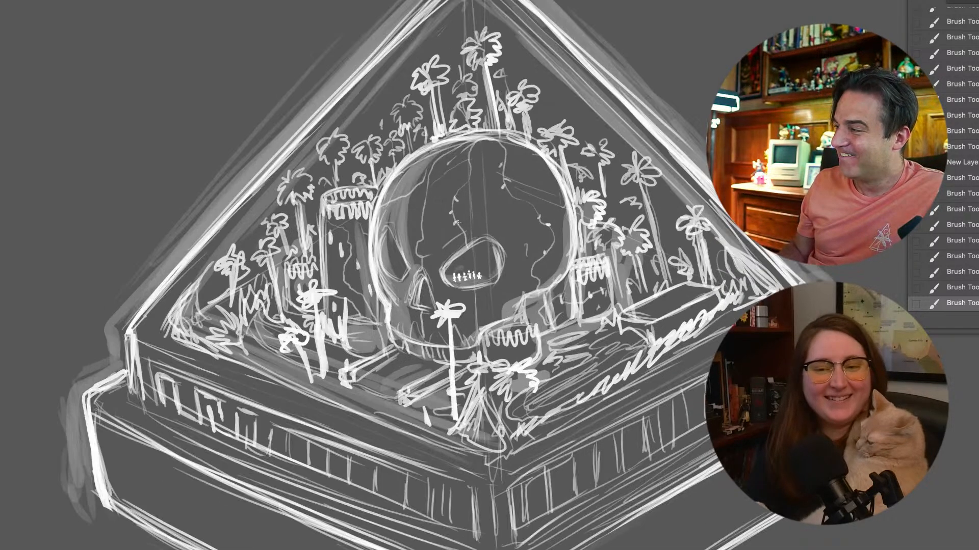
key(super+plus)
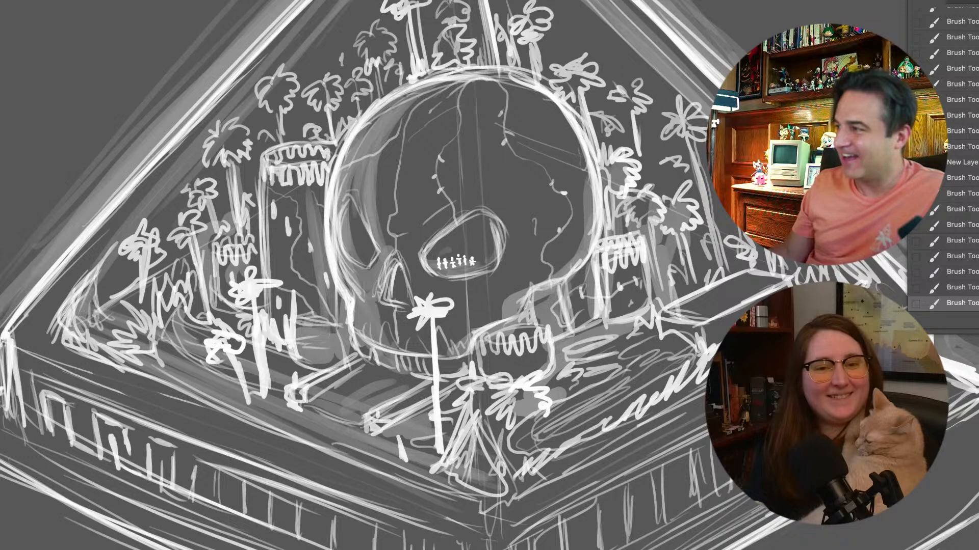
key(super+minus)
key(super+minus)
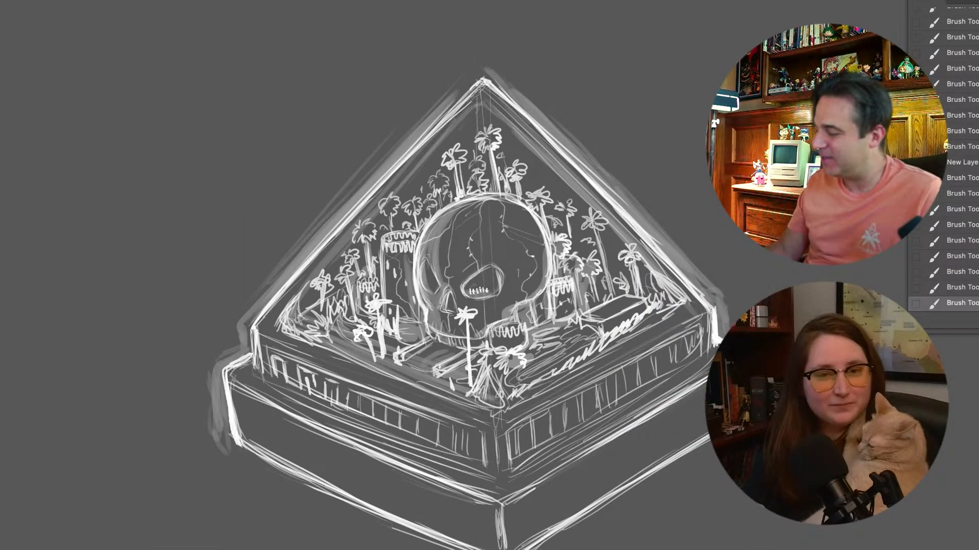
Group the pyramid sketch's layers, hide the group and show the bottle sketch instead
key(super+g)
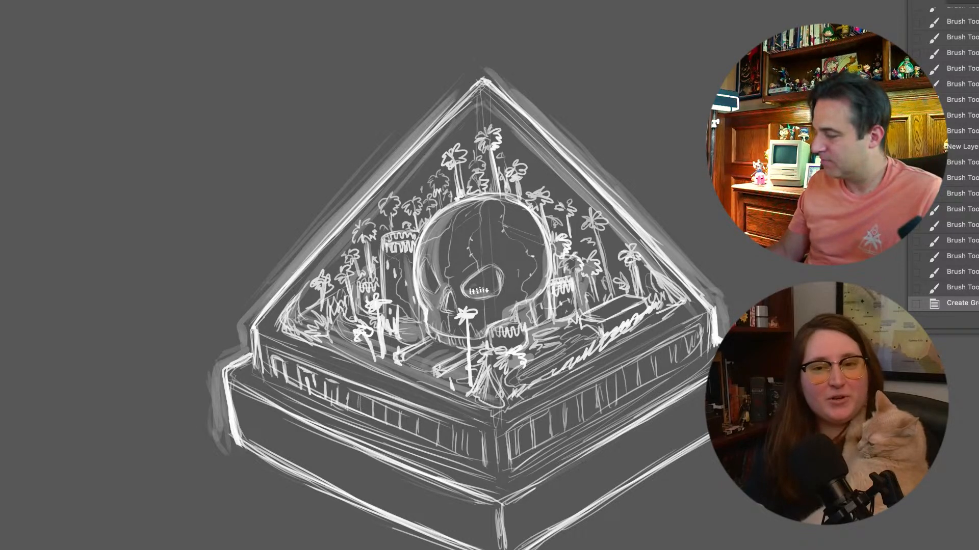
key(super+comma)
key(super+minus)
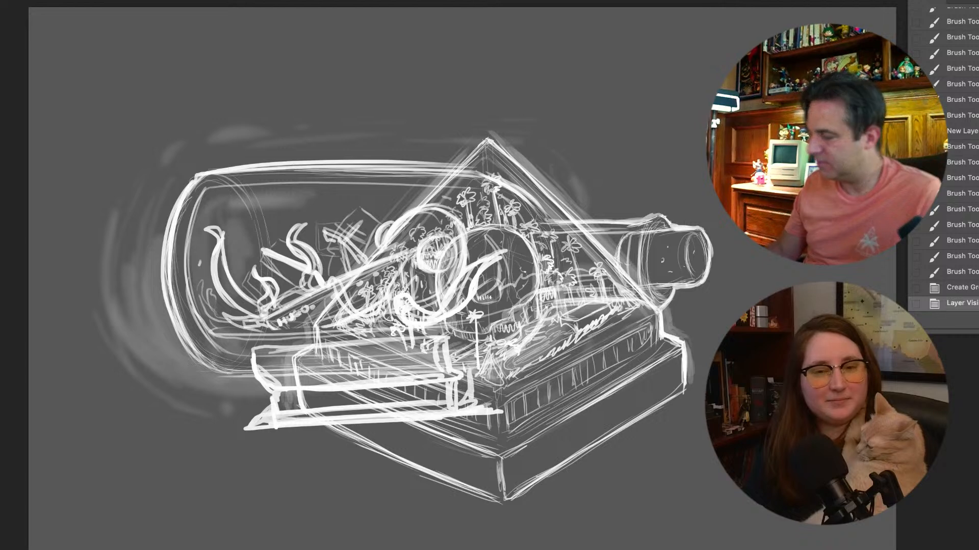
key(v)
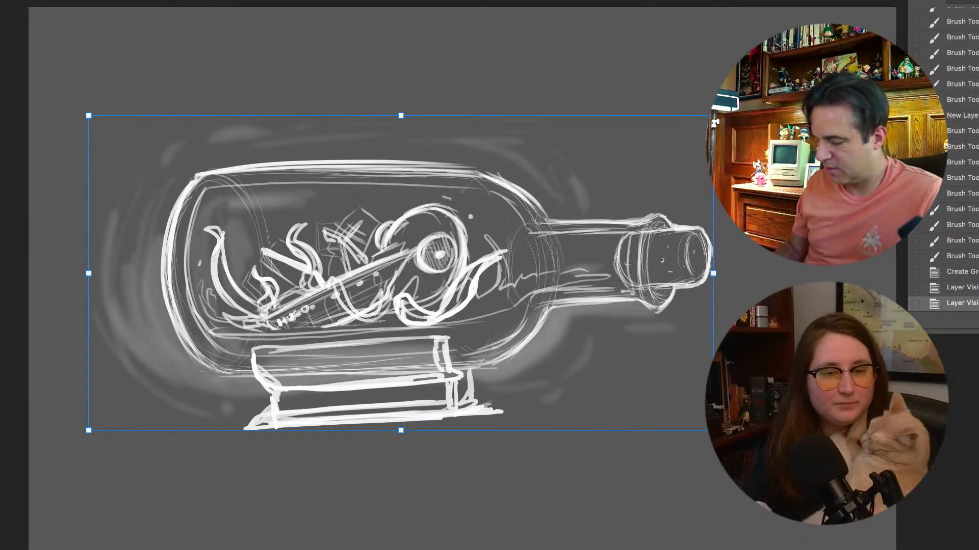
Hand-letter a "FOR … FROM …" dedication with the recipient's and sender's names across the front of the bottle's stand
key(super+plus)
key(super+plus)
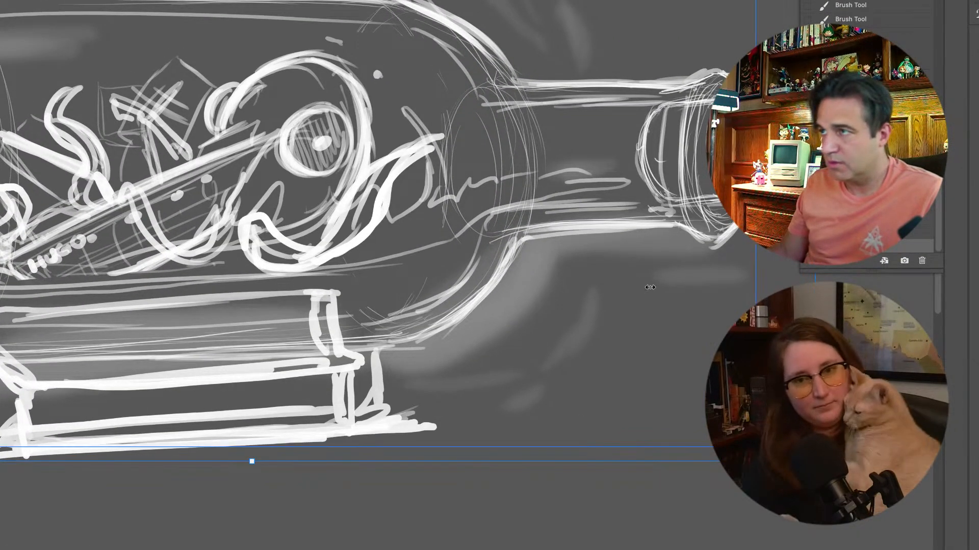
scroll(651, 290, left, 5)
scroll(651, 290, down, 1)
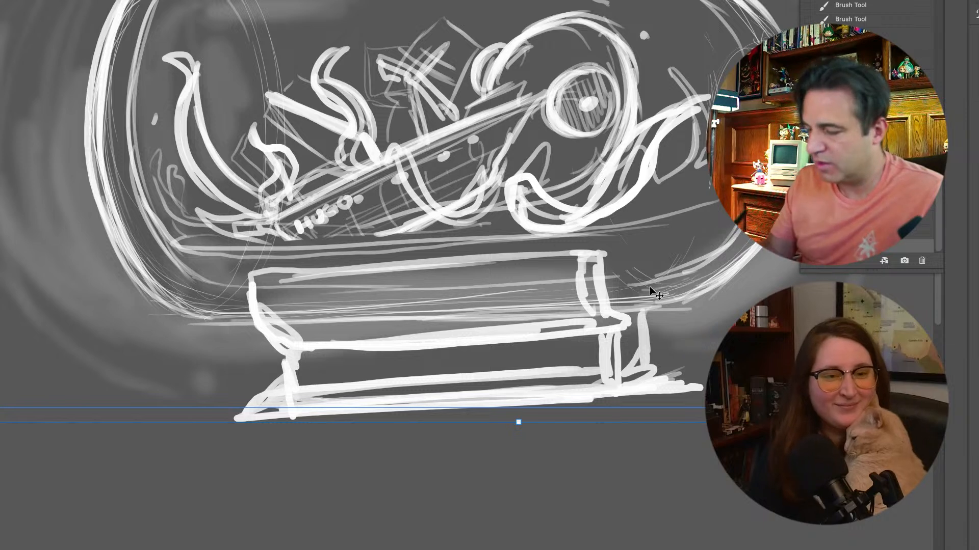
key(b)
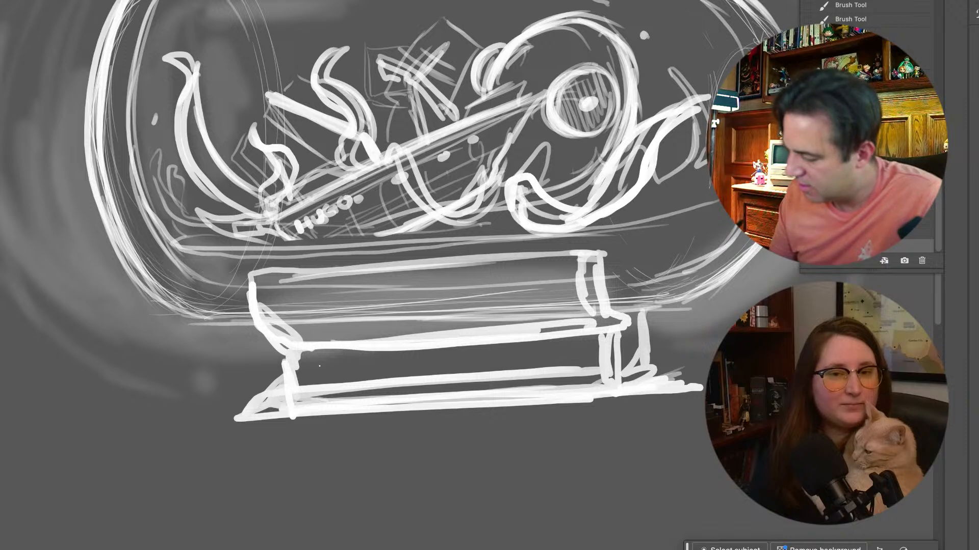
mouse_move(315, 363)
mouse_down()
mouse_move(316, 376)
mouse_move(324, 369)
mouse_up()
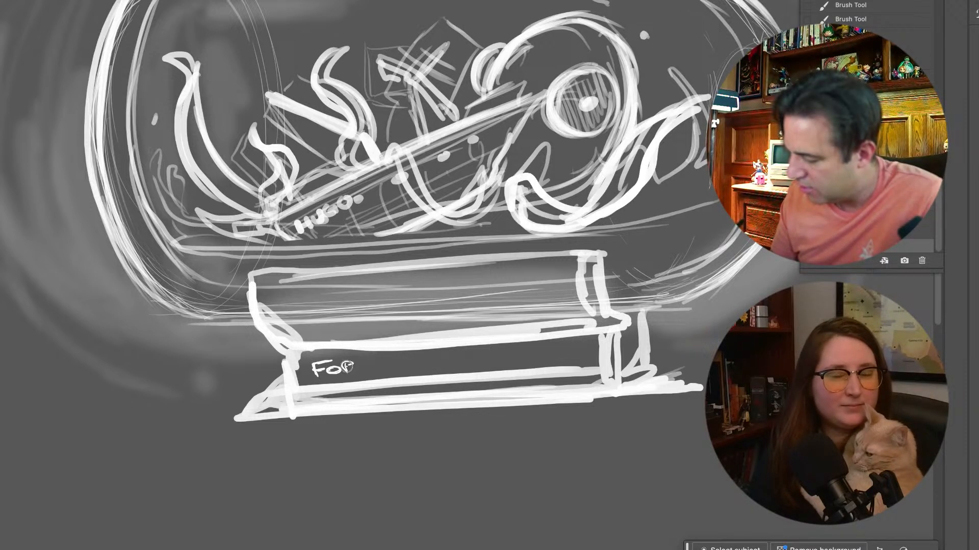
mouse_move(381, 359)
mouse_down()
mouse_move(383, 374)
mouse_move(381, 365)
mouse_up()
mouse_move(387, 361)
mouse_down()
mouse_move(386, 373)
mouse_move(413, 359)
mouse_up()
mouse_move(407, 360)
mouse_down()
mouse_move(408, 374)
mouse_move(419, 372)
mouse_up()
drag(424, 357, 444, 359)
mouse_move(450, 351)
mouse_down()
mouse_move(442, 366)
mouse_move(503, 349)
mouse_move(553, 361)
mouse_up()
mouse_move(541, 354)
mouse_down()
mouse_move(560, 349)
mouse_move(571, 361)
mouse_move(613, 350)
mouse_up()
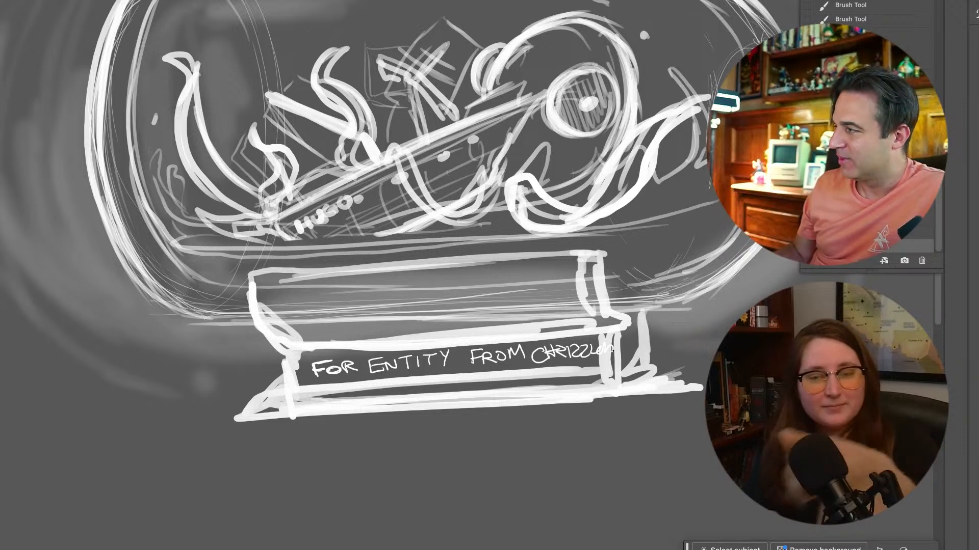
Show the pyramid sketch in place of the bottle and select the row of tiny figures in the skull's eye socket
key(super+minus)
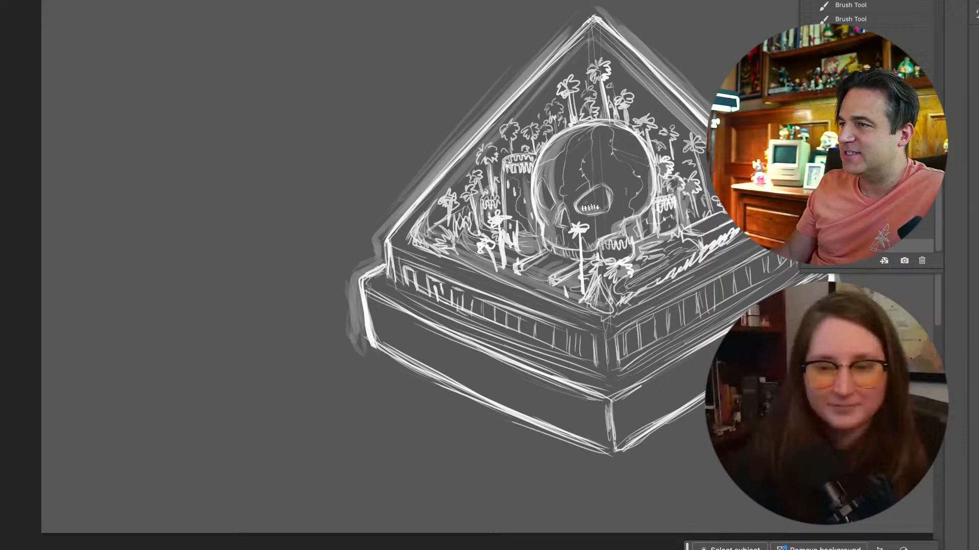
scroll(589, 271, right, 3)
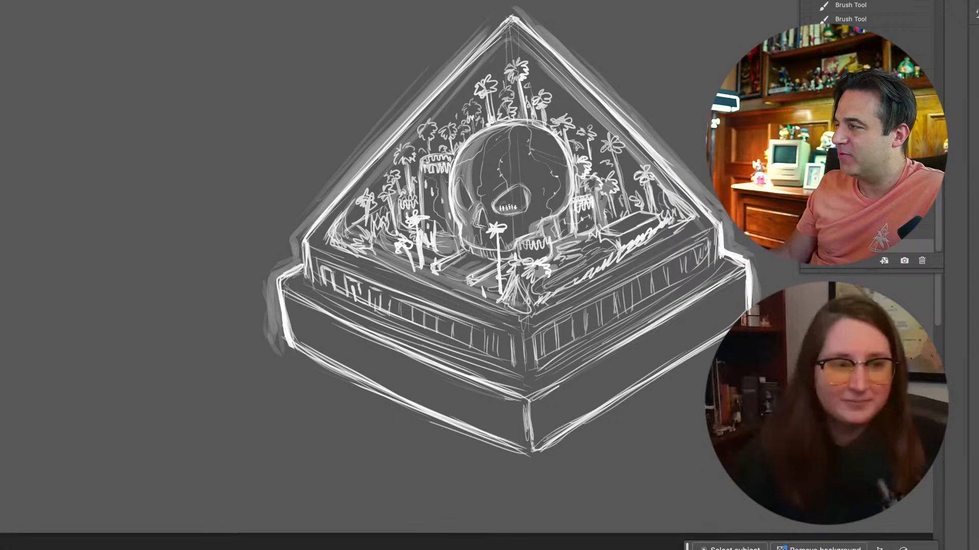
scroll(589, 270, right, 2)
scroll(588, 271, up, 2)
scroll(588, 271, right, 2)
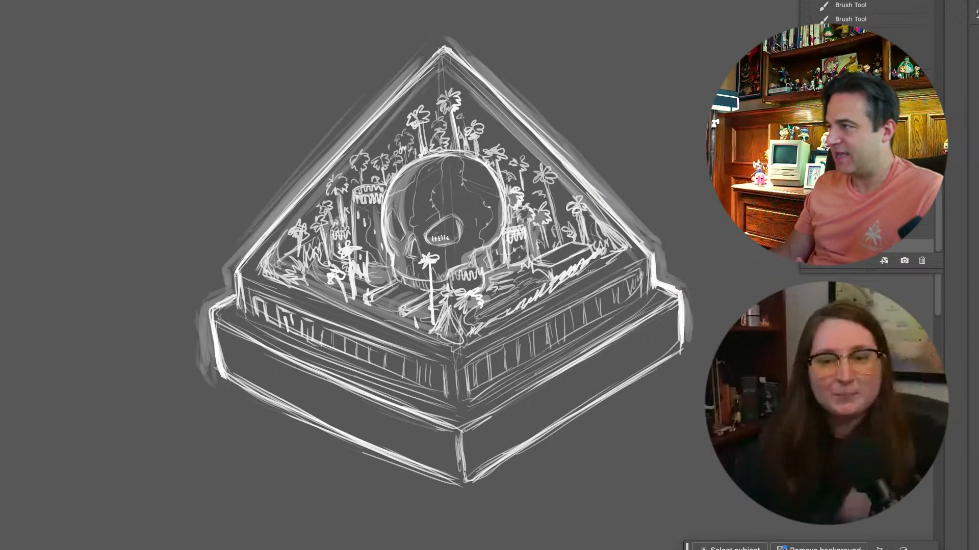
scroll(431, 261, up, 5)
scroll(431, 260, up, 5)
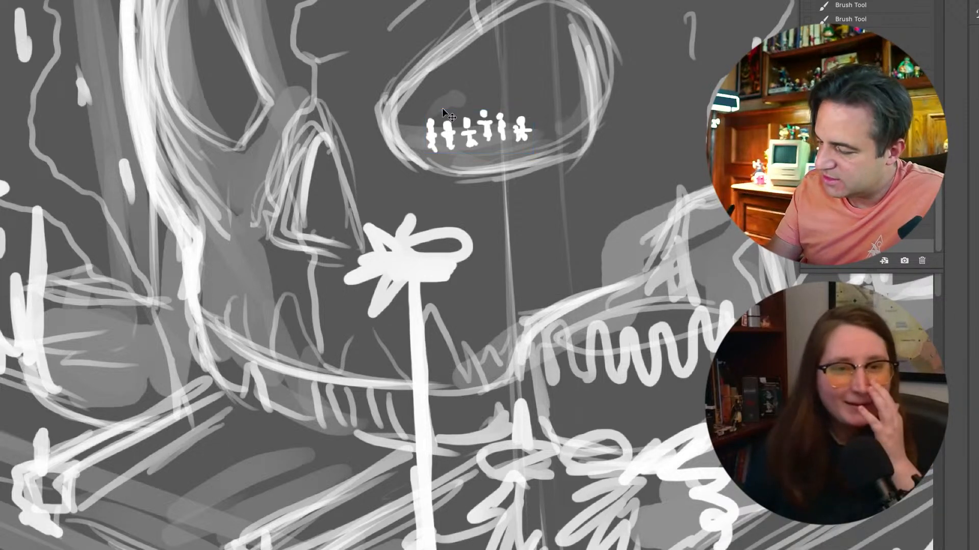
click(487, 123)
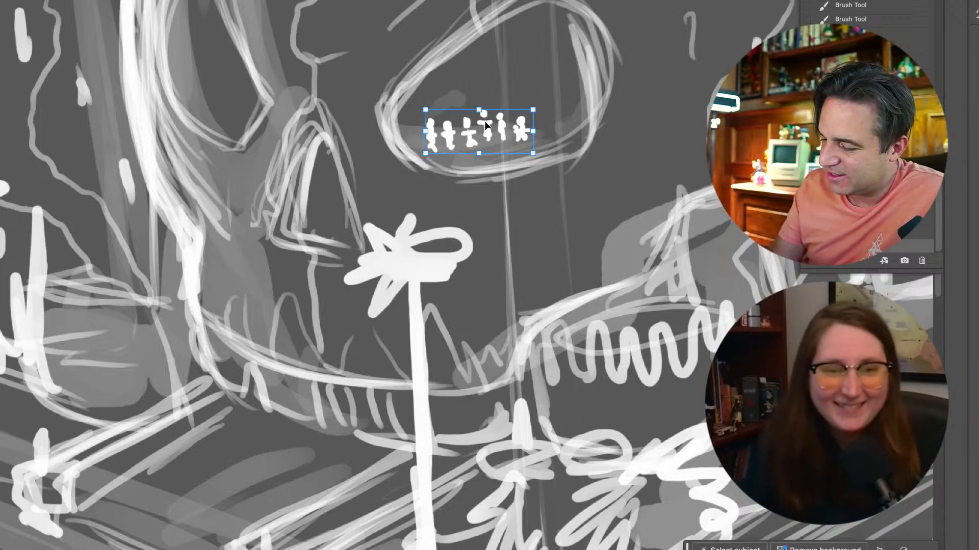
Dab a small white head for a tiny cat inside the skull's nose cavity and undo the oversized ears
click(320, 166)
key(b)
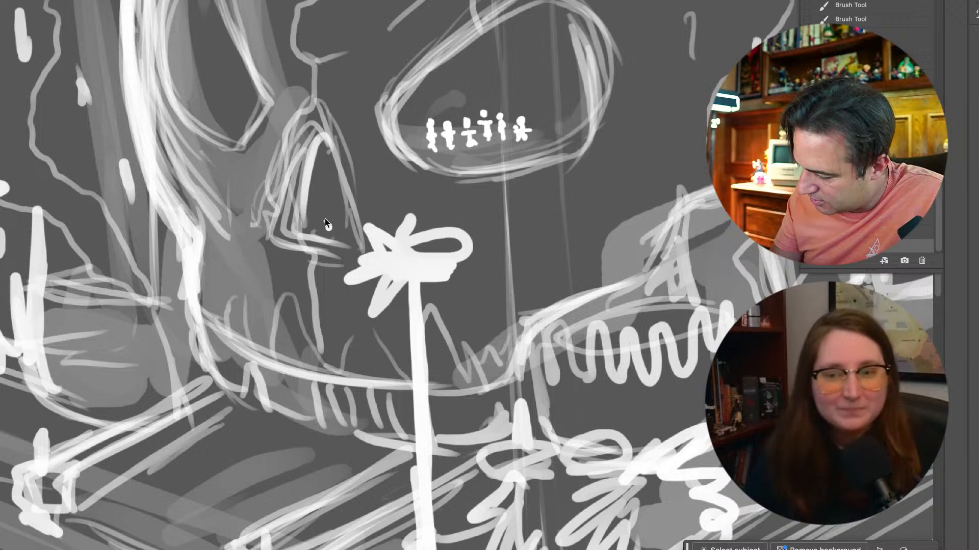
drag(331, 225, 326, 221)
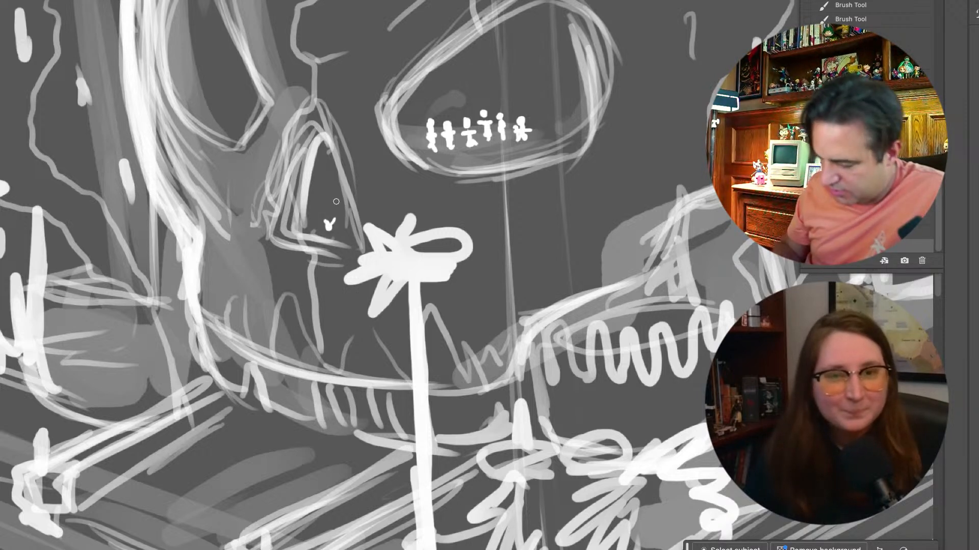
key(super+z)
key(super+z)
key(super+plus)
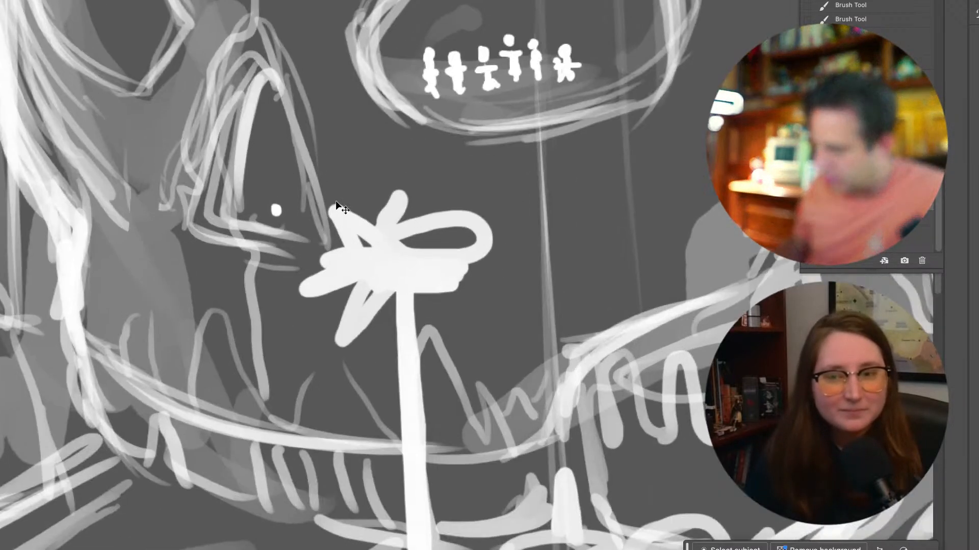
key(super+plus)
scroll(335, 201, left, 5)
scroll(335, 201, up, 2)
scroll(336, 201, down, 1)
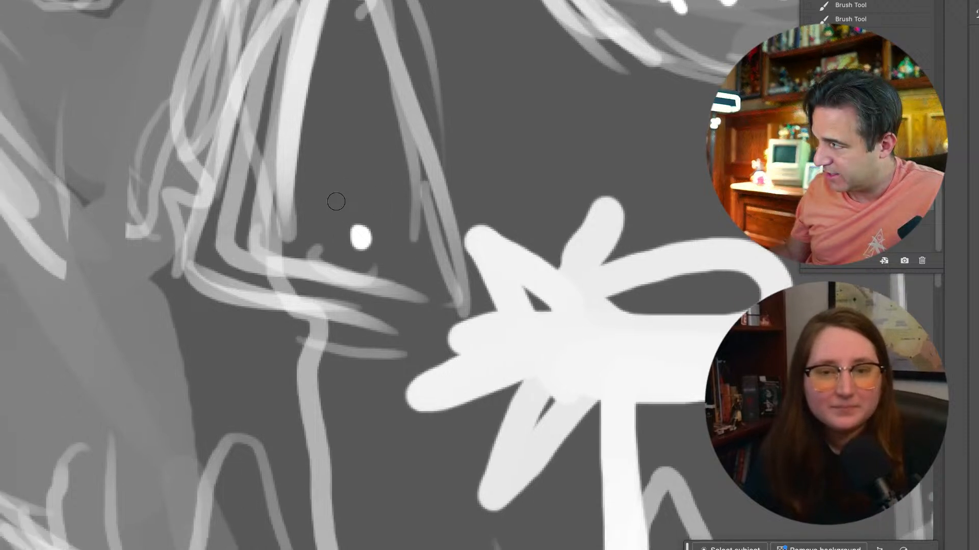
Set the brush size to 5 px and paint the sitting cat's ears, body and curled tail in the nose cavity
right_click(334, 293)
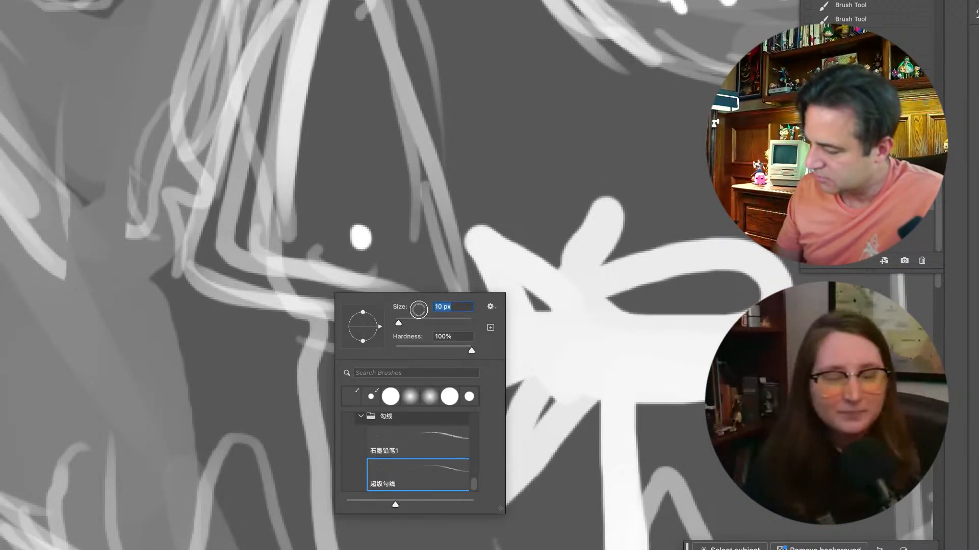
drag(458, 305, 400, 325)
text(5)
key(Return)
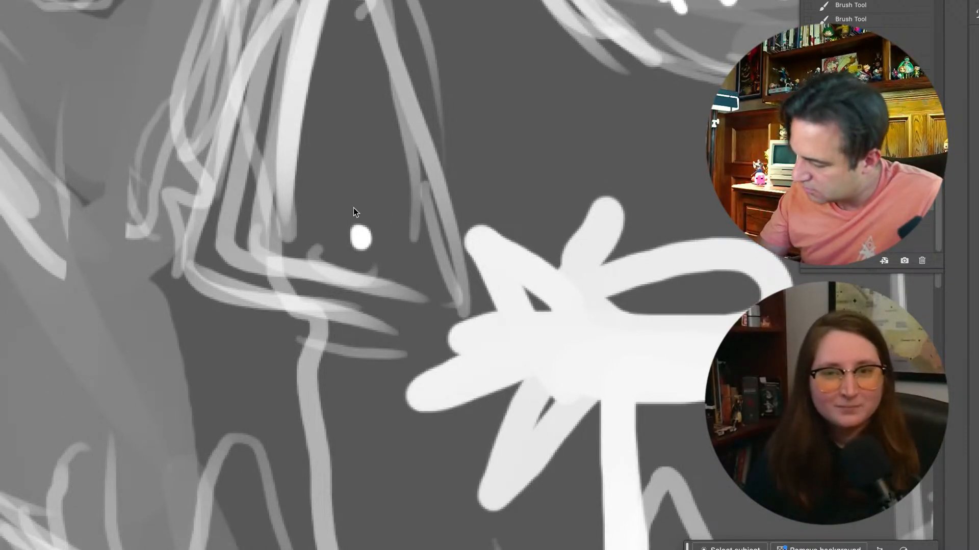
mouse_move(353, 232)
mouse_down()
mouse_move(353, 223)
mouse_move(372, 229)
mouse_move(371, 220)
mouse_move(357, 273)
mouse_move(363, 247)
mouse_move(369, 281)
mouse_move(361, 275)
mouse_move(377, 275)
mouse_move(399, 225)
mouse_move(370, 282)
mouse_move(360, 260)
mouse_up()
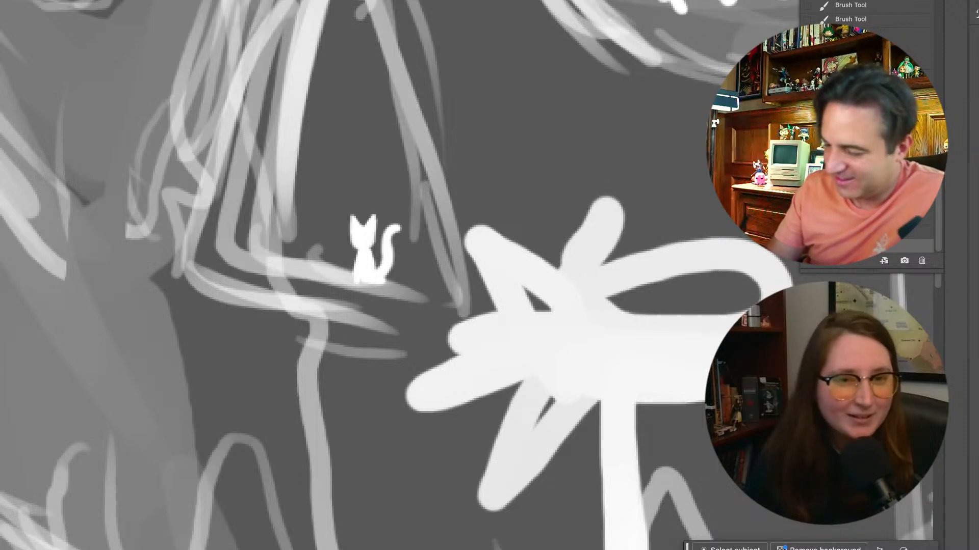
Set the Hard Round eraser to 5 px and erase two eye spots in the tiny cat's face
right_click(107, 324)
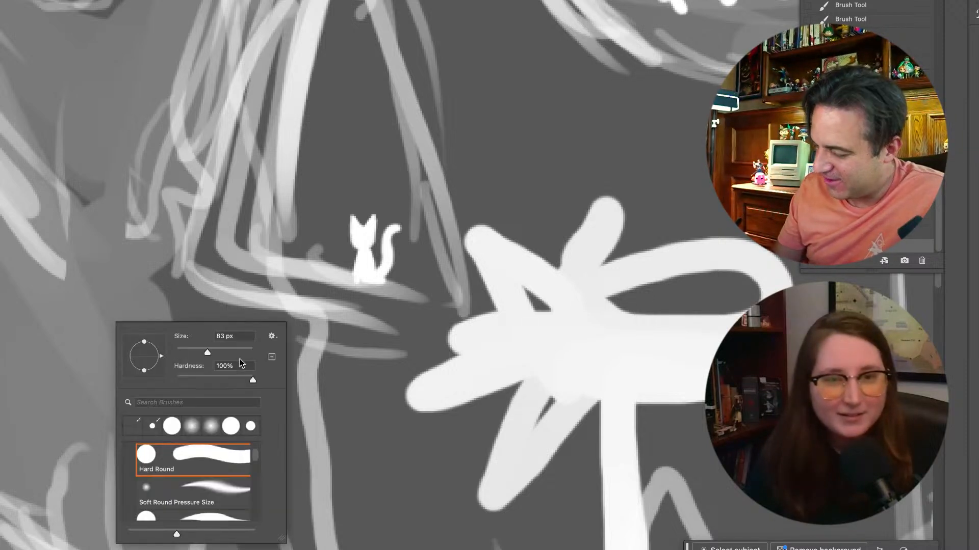
double_click(233, 337)
text(1)
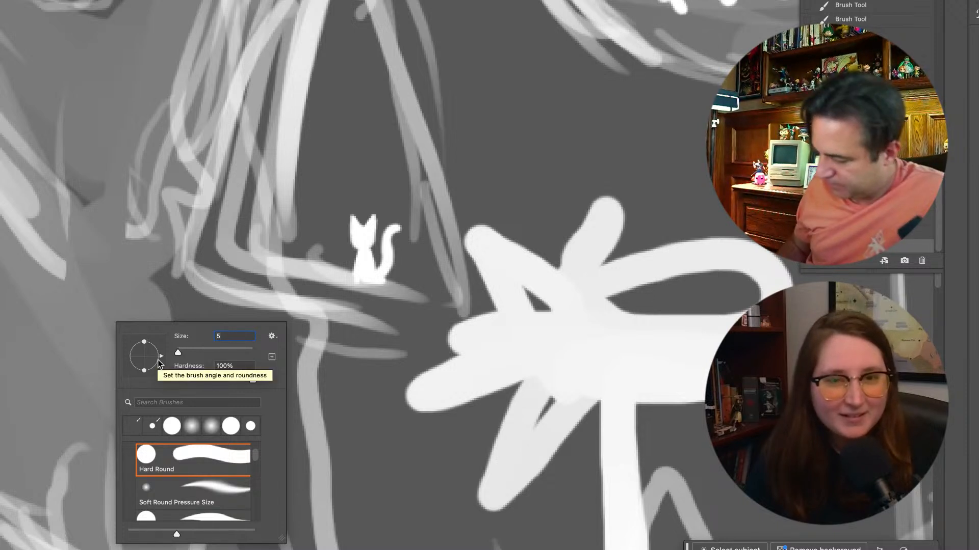
key(Return)
click(357, 235)
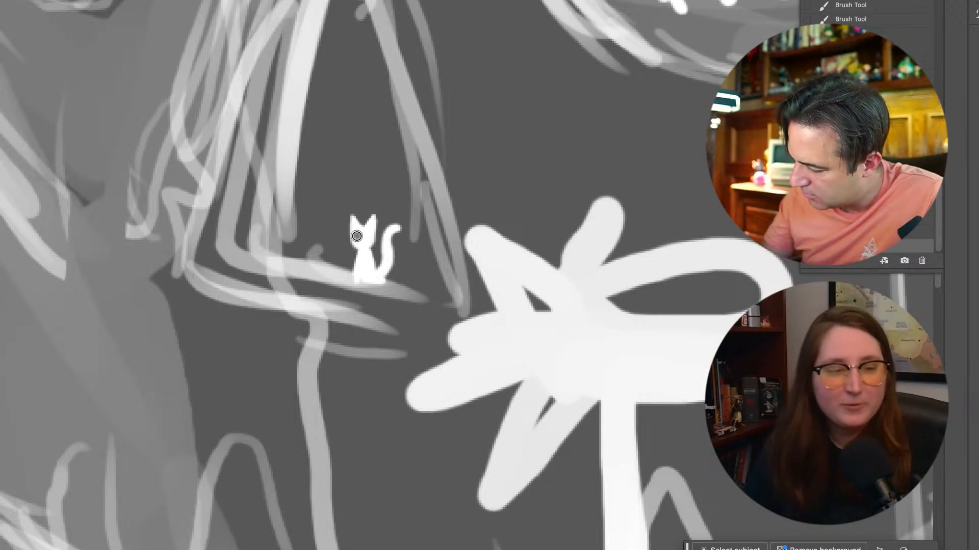
click(369, 235)
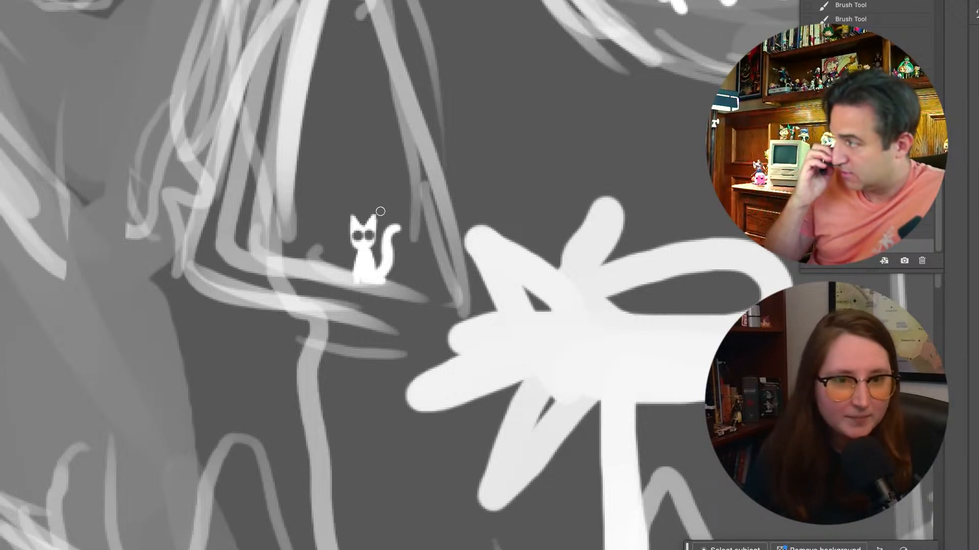
Examine how the tiny cat reads beside the eye-socket figures, the skull and the whole pyramid
scroll(380, 211, down, 15)
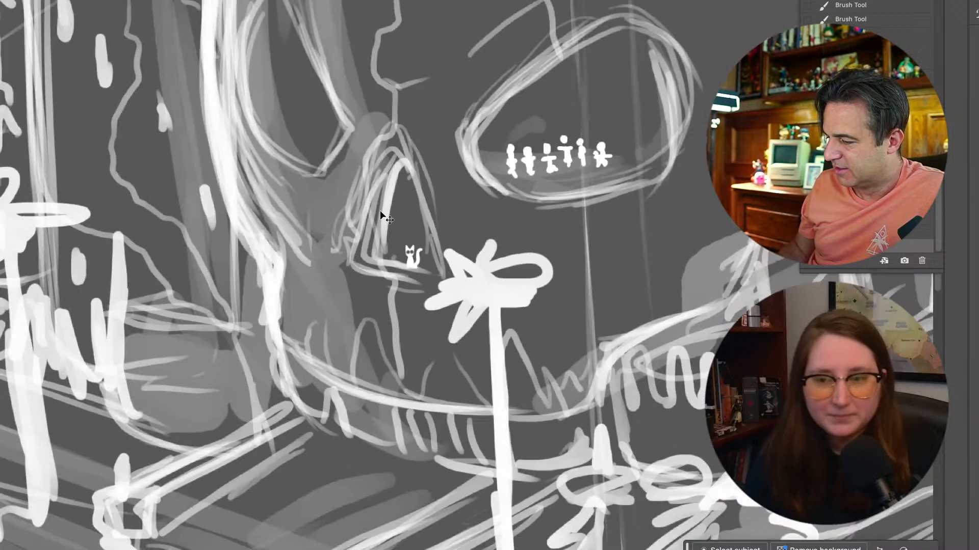
scroll(380, 213, down, 5)
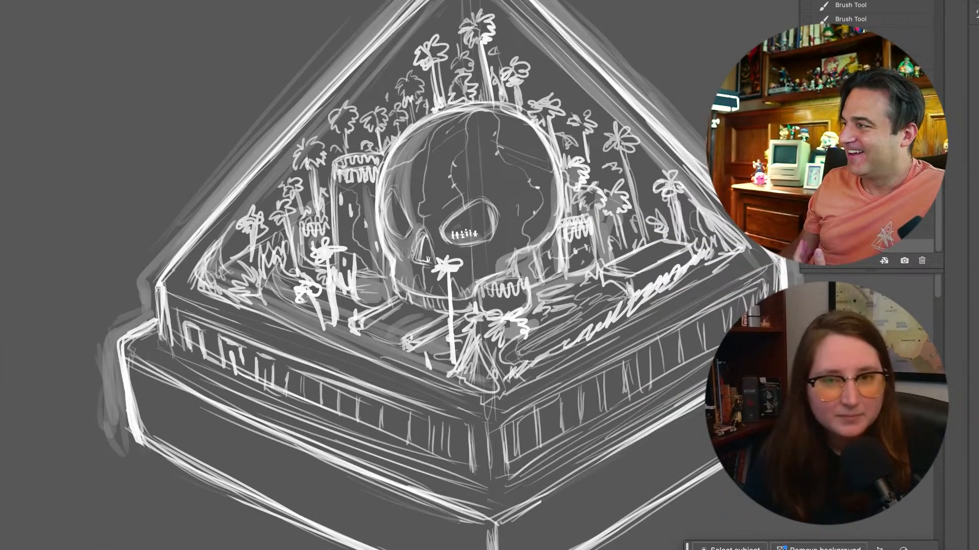
scroll(380, 210, up, 12)
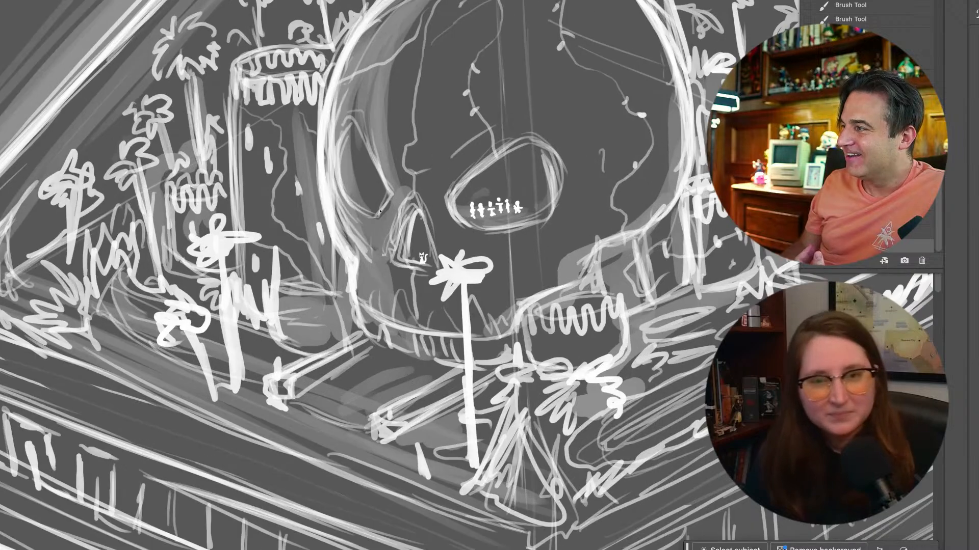
scroll(380, 211, up, 5)
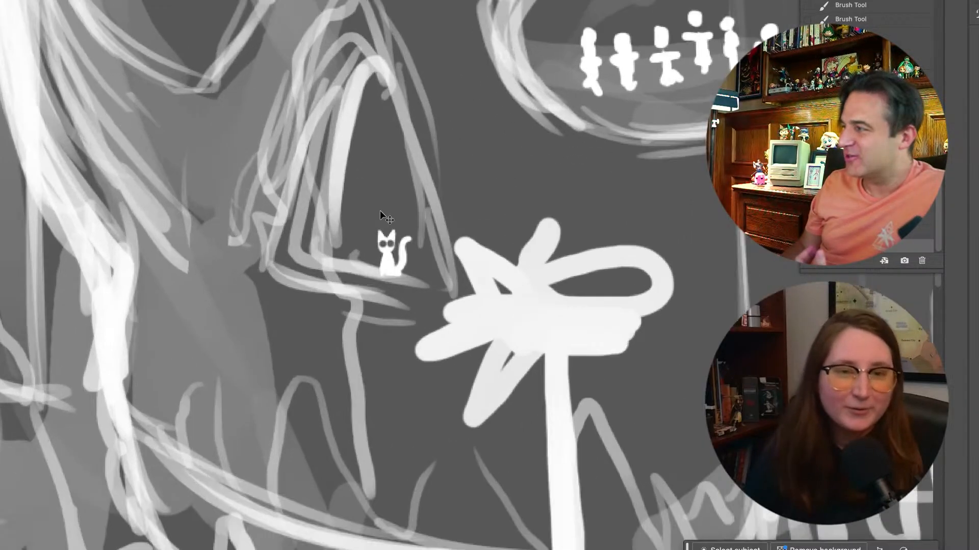
scroll(381, 214, down, 15)
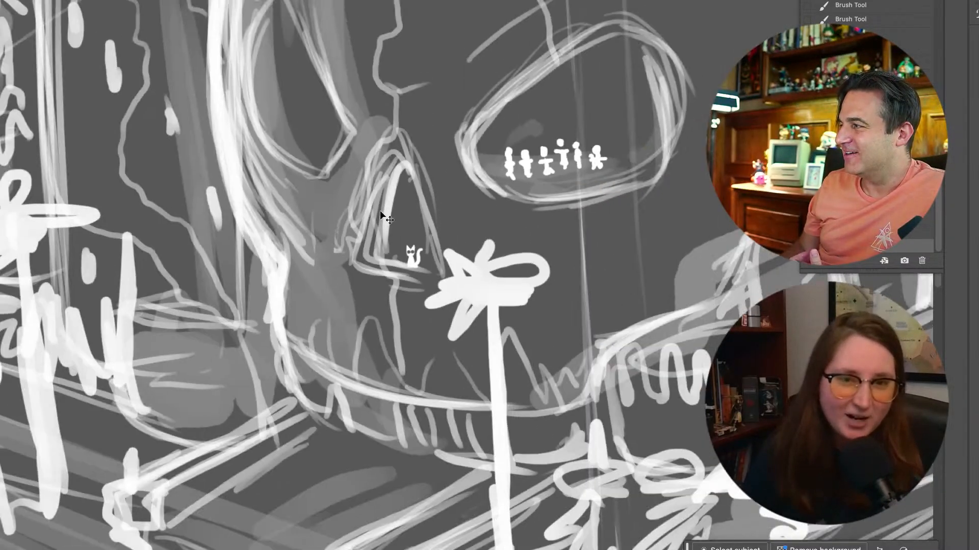
scroll(380, 210, down, 8)
scroll(380, 210, up, 7)
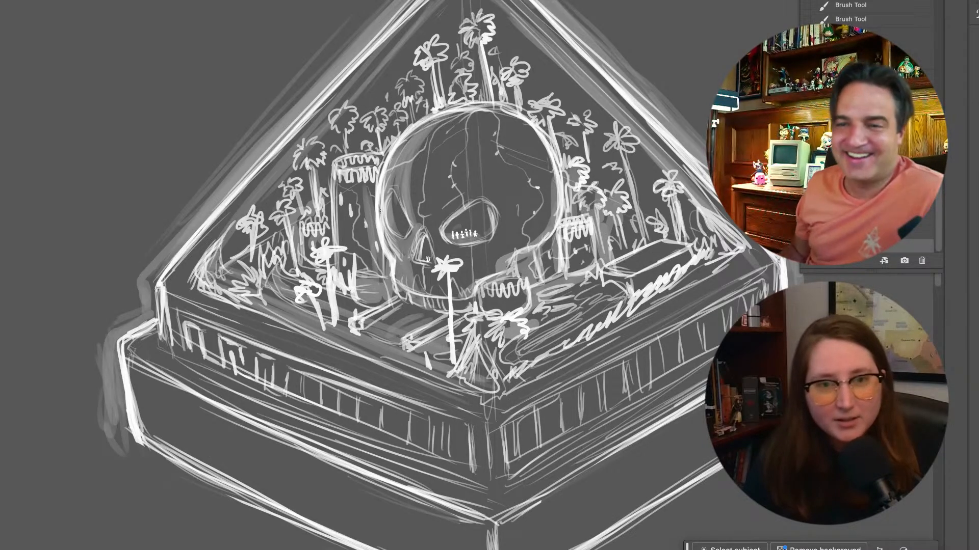
scroll(381, 210, up, 10)
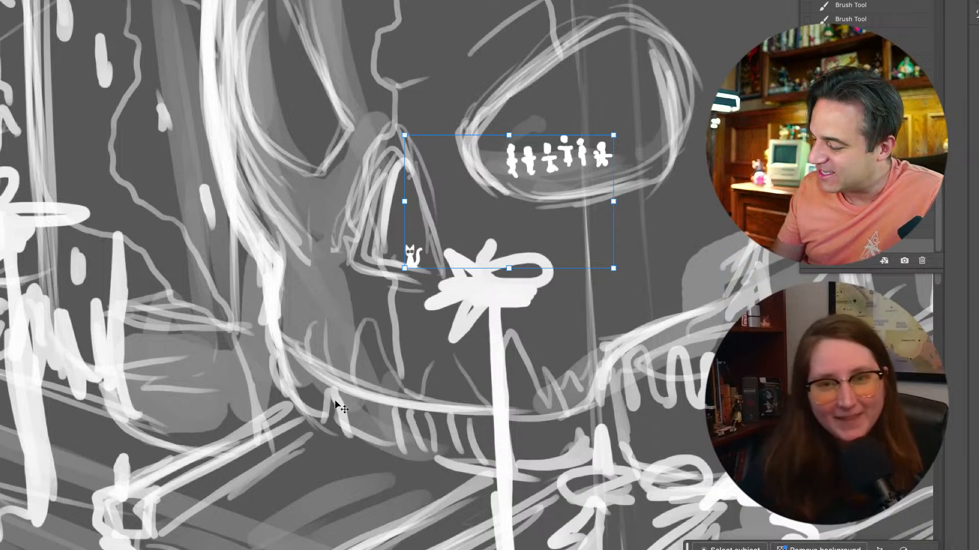
Toggle the layer's visibility to check its content, and redraw the tooth outlines along the left end of the skull's jaw
key(super+comma)
key(super+comma)
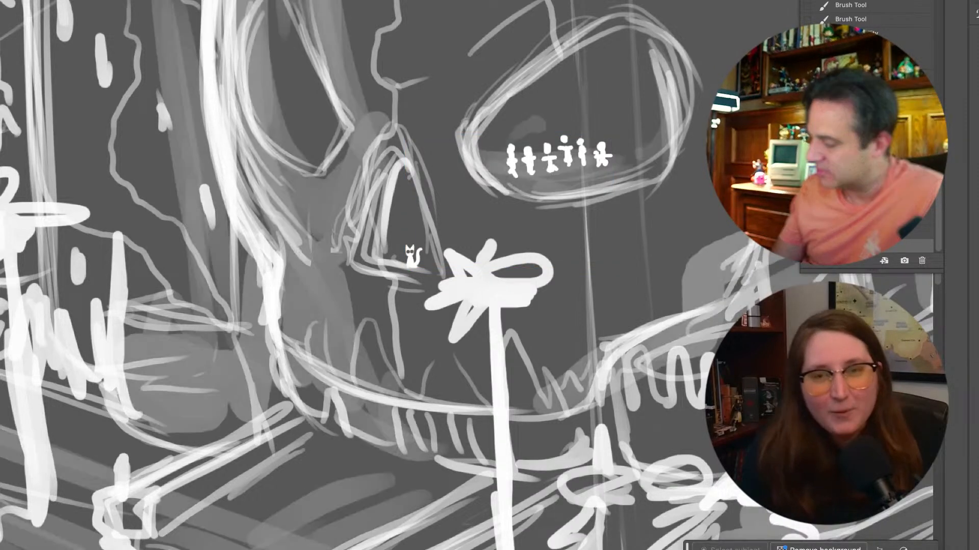
key(super+comma)
key(super+comma)
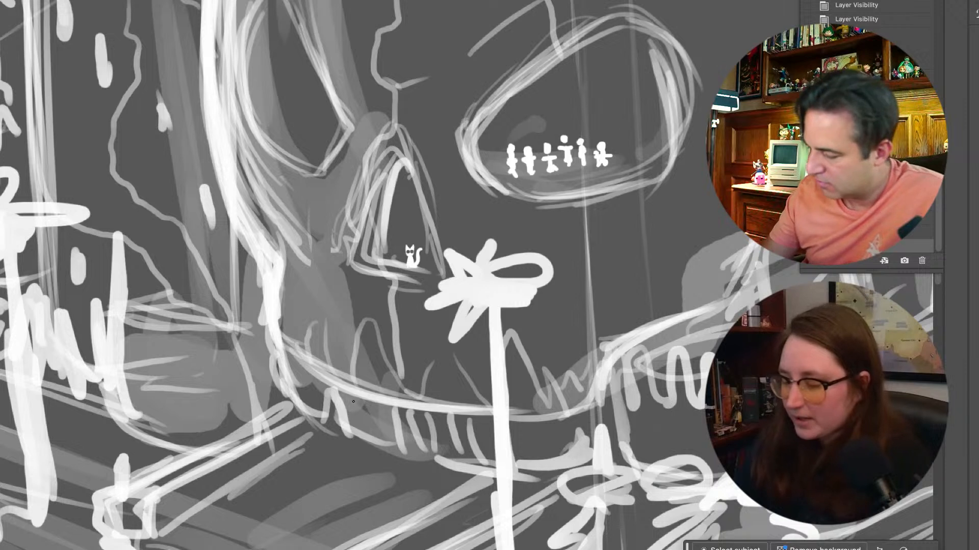
drag(333, 383, 357, 444)
mouse_move(338, 411)
mouse_down()
mouse_move(397, 452)
mouse_move(374, 448)
mouse_move(395, 405)
mouse_move(401, 453)
mouse_up()
mouse_move(395, 405)
mouse_down()
mouse_move(401, 450)
mouse_move(357, 445)
mouse_up()
mouse_move(332, 389)
mouse_down()
mouse_move(327, 422)
mouse_move(301, 409)
mouse_up()
mouse_move(290, 357)
mouse_down()
mouse_move(297, 411)
mouse_move(289, 347)
mouse_move(289, 357)
mouse_move(326, 369)
mouse_up()
drag(302, 360, 315, 377)
drag(301, 410, 276, 351)
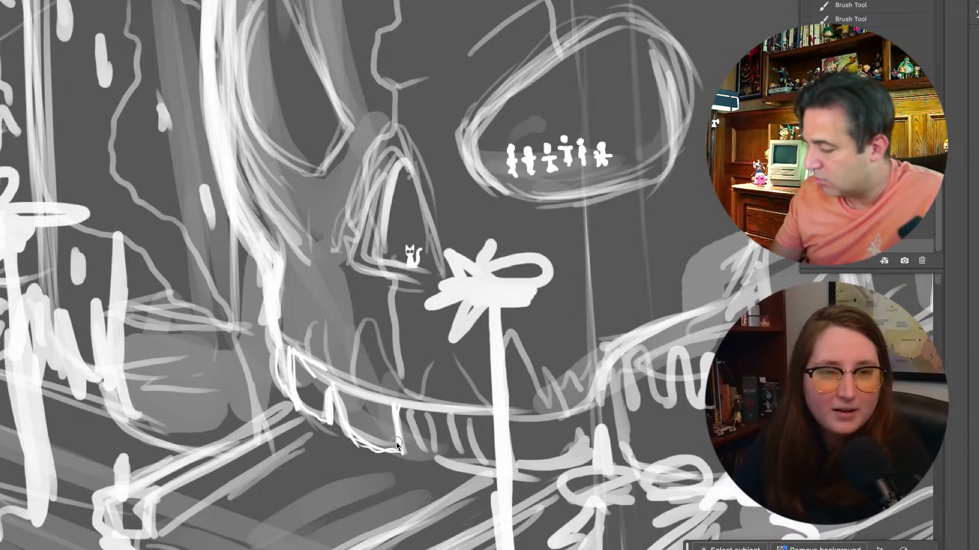
Outline the skull's middle teeth on both sides of the foreground palm trunk
mouse_move(399, 408)
mouse_down()
mouse_move(404, 453)
mouse_move(415, 457)
mouse_up()
drag(411, 446, 458, 465)
drag(463, 417, 467, 463)
drag(405, 416, 459, 473)
mouse_move(408, 449)
mouse_down()
mouse_move(440, 466)
mouse_move(464, 461)
mouse_up()
mouse_move(409, 411)
mouse_down()
mouse_move(467, 419)
mouse_move(481, 471)
mouse_up()
drag(525, 418, 530, 463)
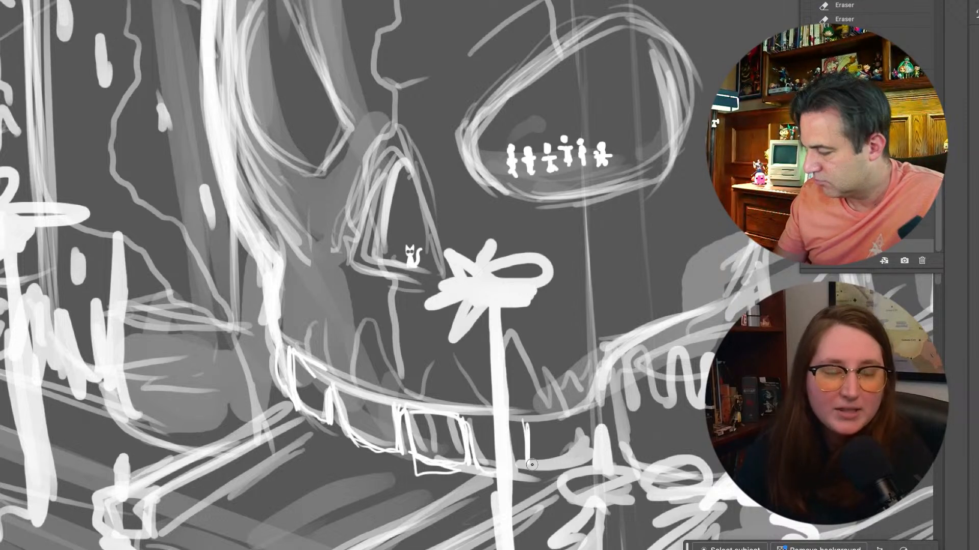
mouse_move(533, 418)
mouse_down()
mouse_move(541, 464)
mouse_move(557, 465)
mouse_move(519, 467)
mouse_up()
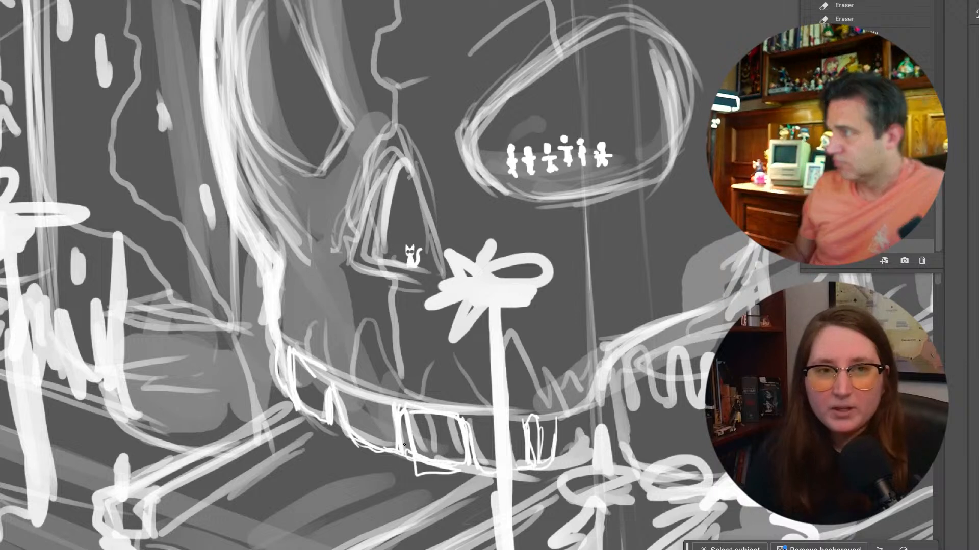
View the whole pyramid to check how the skull's redrawn teeth read at full scale
key(super+minus)
key(super+minus)
key(super+minus)
key(super+minus)
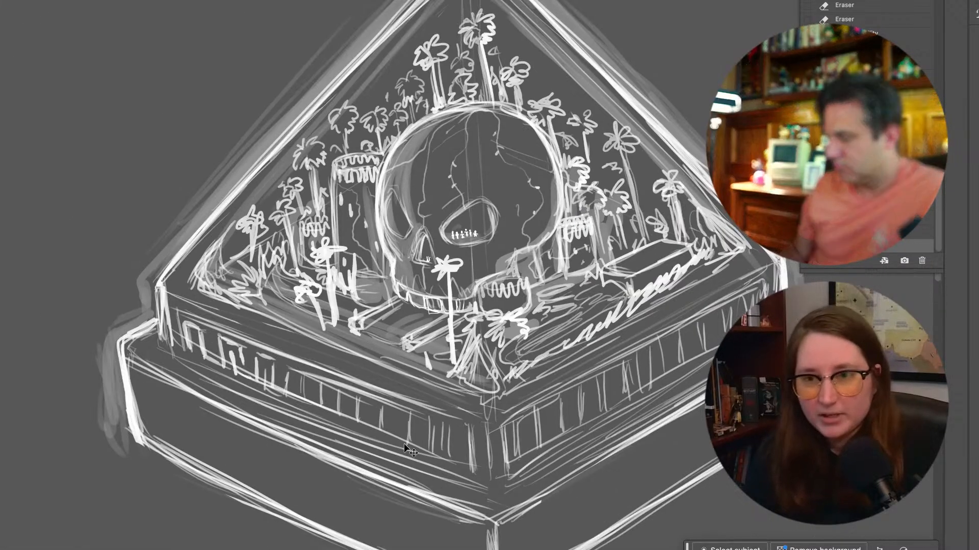
key(super+minus)
key(super+equal)
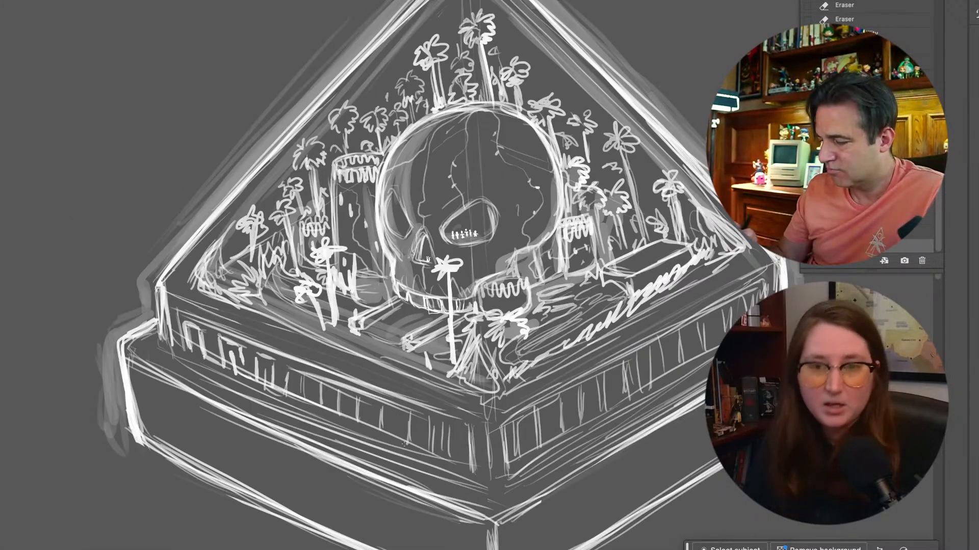
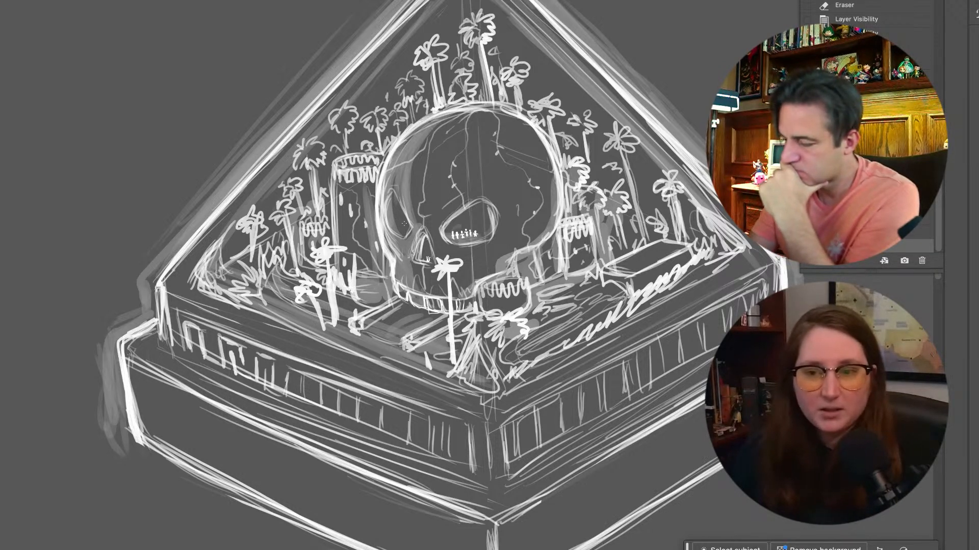
mouse_move(403, 219)
mouse_down()
mouse_move(404, 234)
mouse_move(396, 208)
mouse_up()
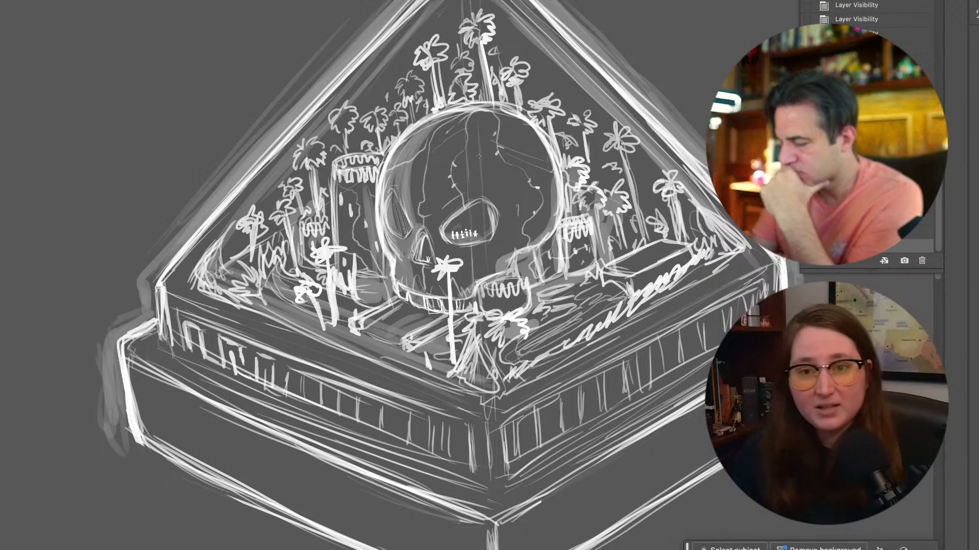
key(ctrl+z)
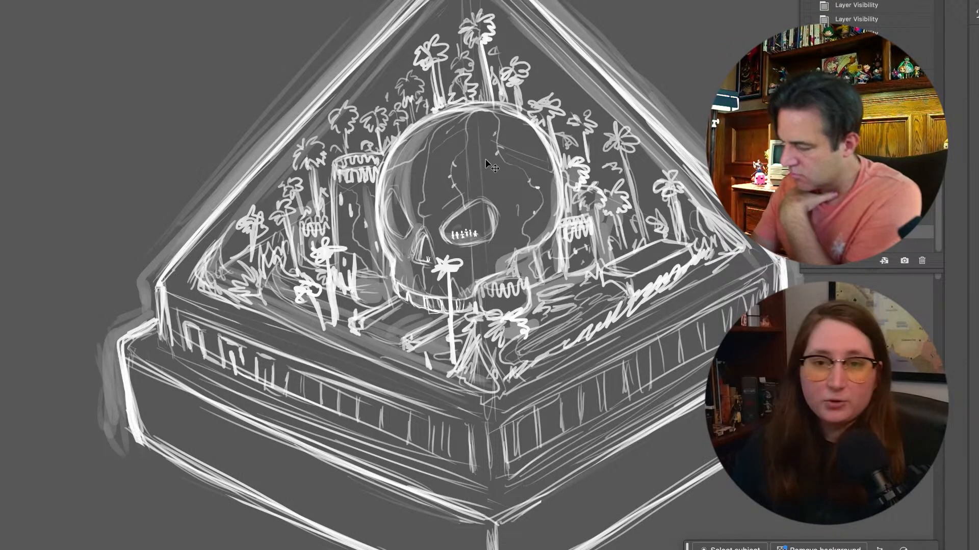
mouse_move(481, 262)
mouse_down()
mouse_move(468, 277)
mouse_move(474, 262)
mouse_move(468, 275)
mouse_move(479, 261)
mouse_move(491, 265)
mouse_up()
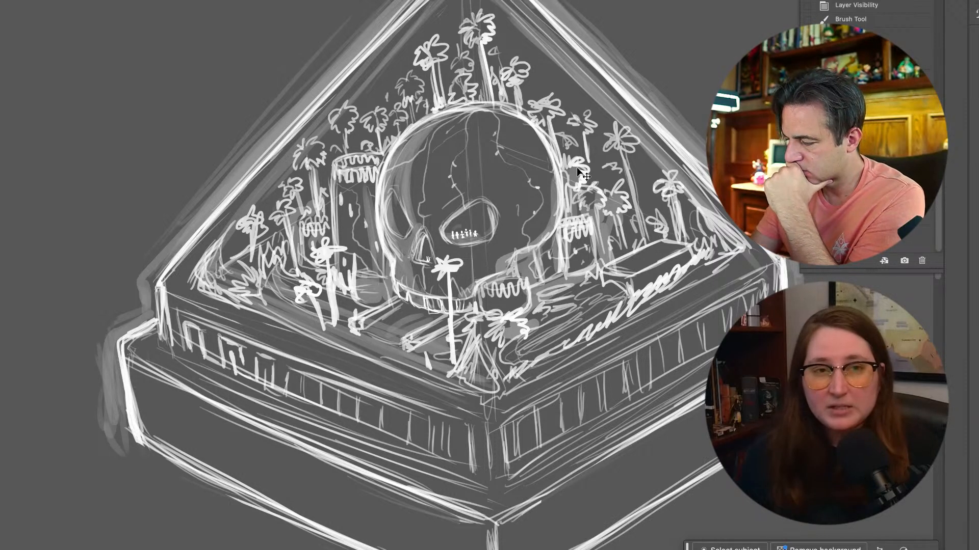
mouse_move(544, 237)
mouse_down()
mouse_move(555, 229)
mouse_move(556, 179)
mouse_up()
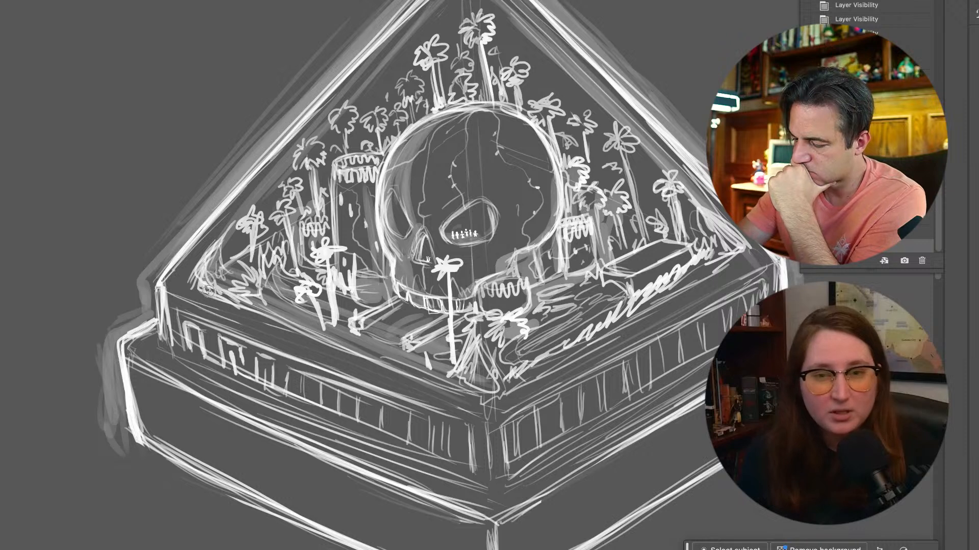
drag(412, 372, 491, 405)
drag(193, 276, 345, 76)
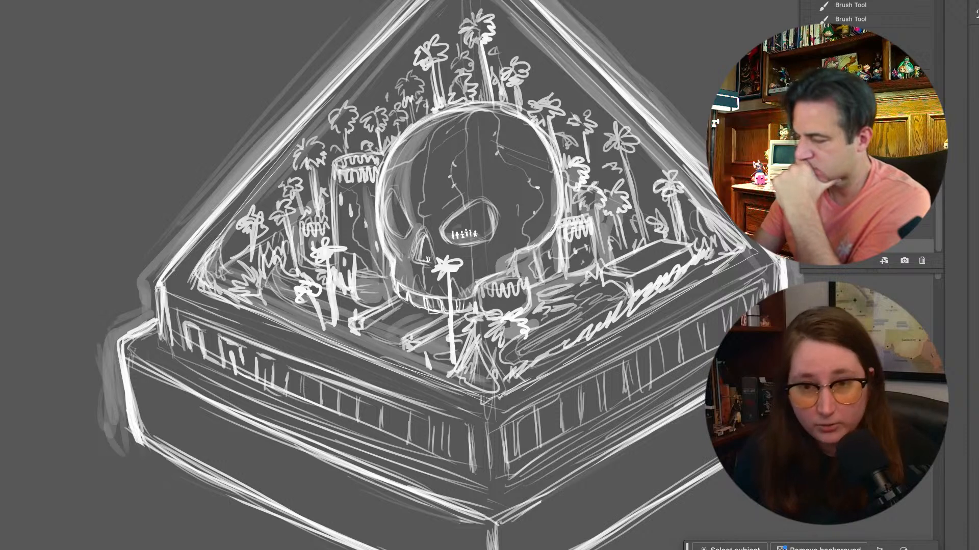
Set the brush size to 5 and draw a round cartoon face with two star eyes and an open mouth in the empty area beside the pyramid
key(ctrl+minus)
key(ctrl+minus)
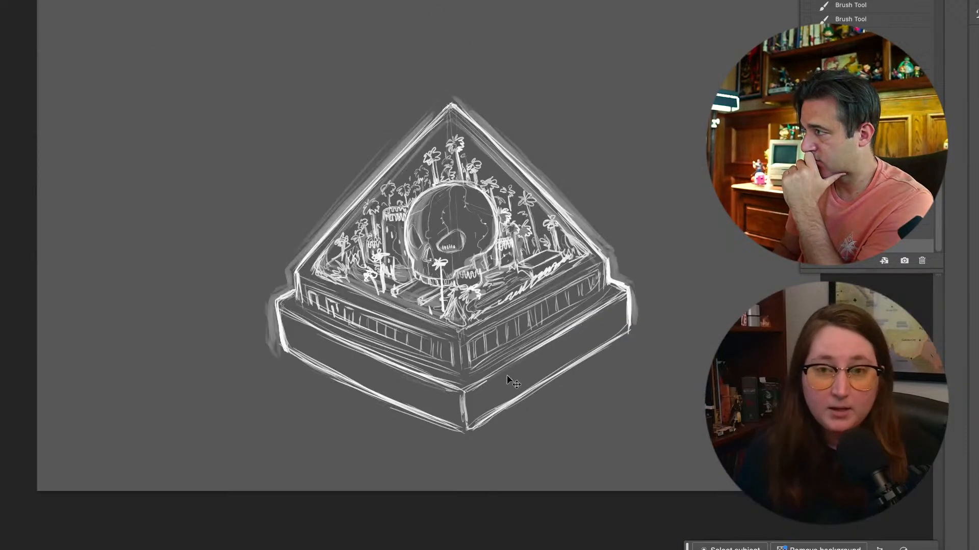
key(ctrl+plus)
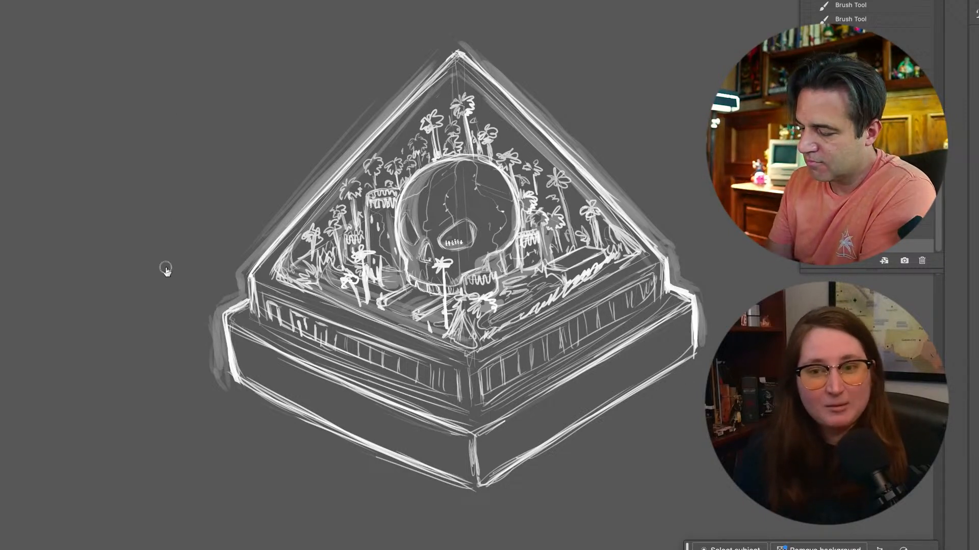
right_click(244, 247)
text(5)
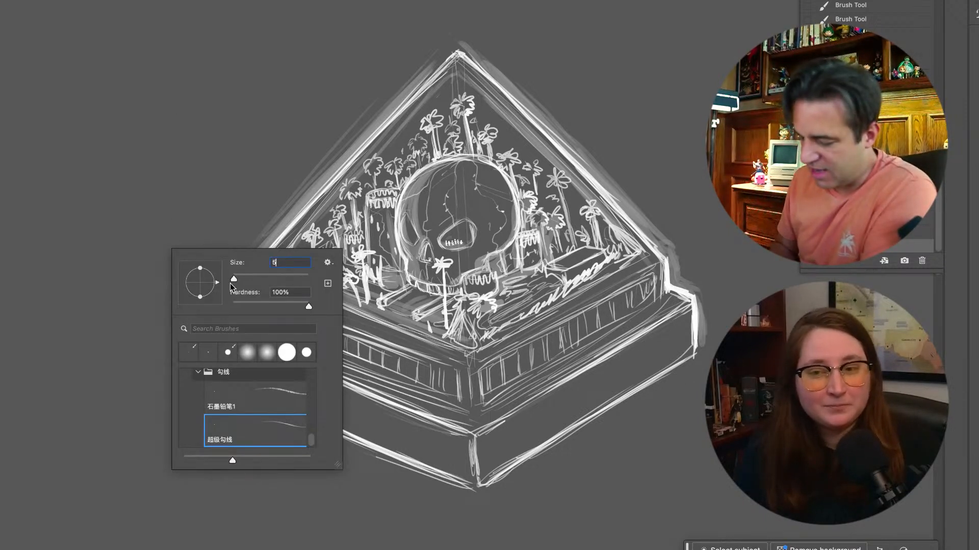
key(Return)
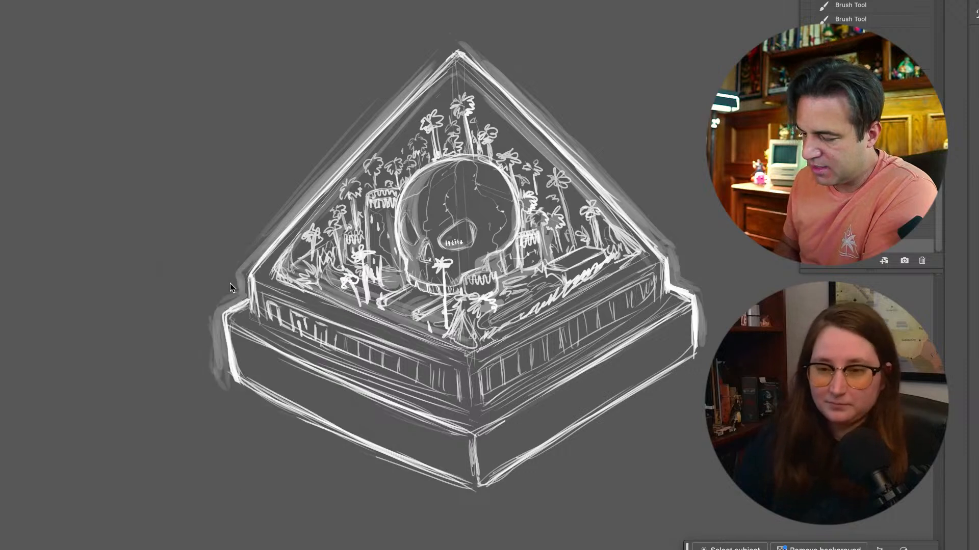
mouse_move(218, 75)
mouse_down()
mouse_move(157, 119)
mouse_move(161, 138)
mouse_up()
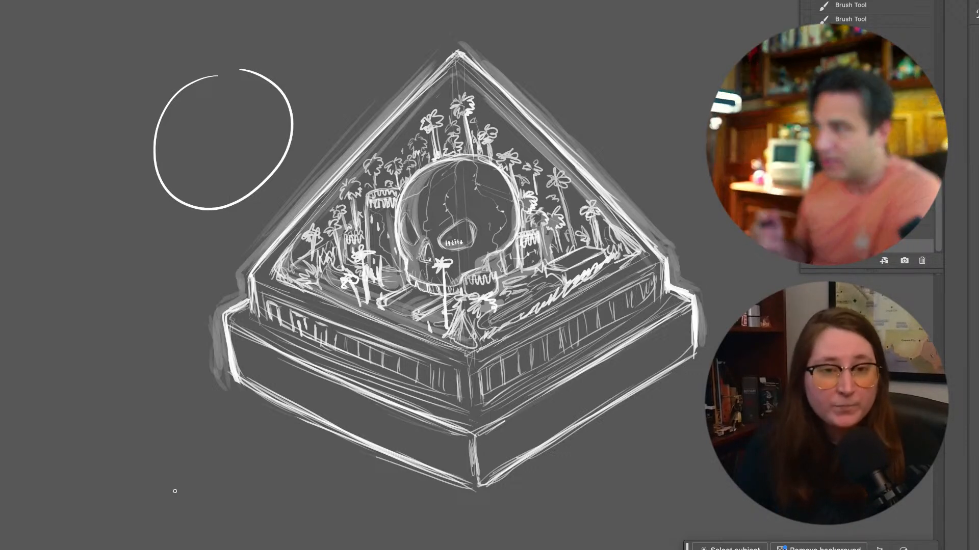
mouse_move(208, 132)
mouse_down()
mouse_move(217, 120)
mouse_move(204, 162)
mouse_move(230, 149)
mouse_move(221, 130)
mouse_move(242, 100)
mouse_move(253, 113)
mouse_move(235, 134)
mouse_move(245, 148)
mouse_move(252, 117)
mouse_up()
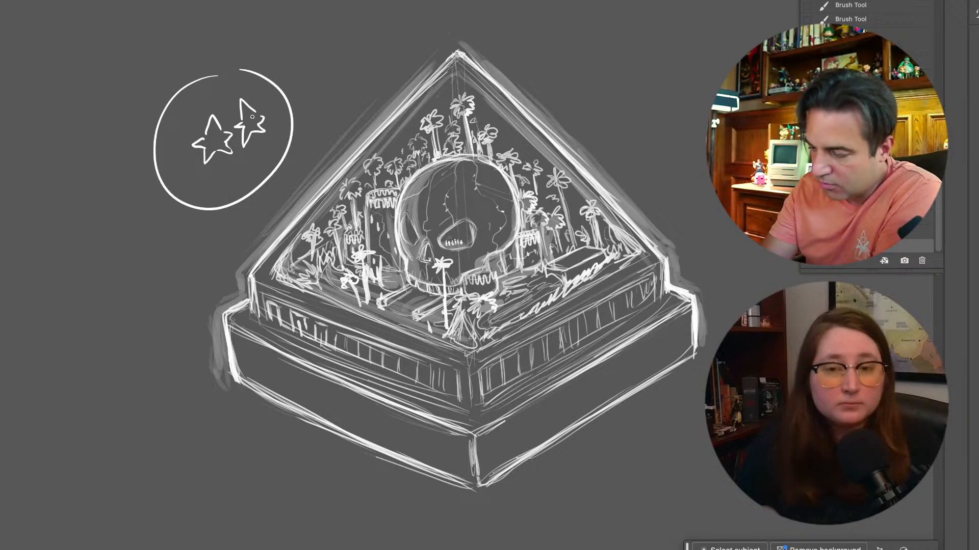
mouse_move(260, 181)
mouse_down()
mouse_move(230, 173)
mouse_move(213, 212)
mouse_up()
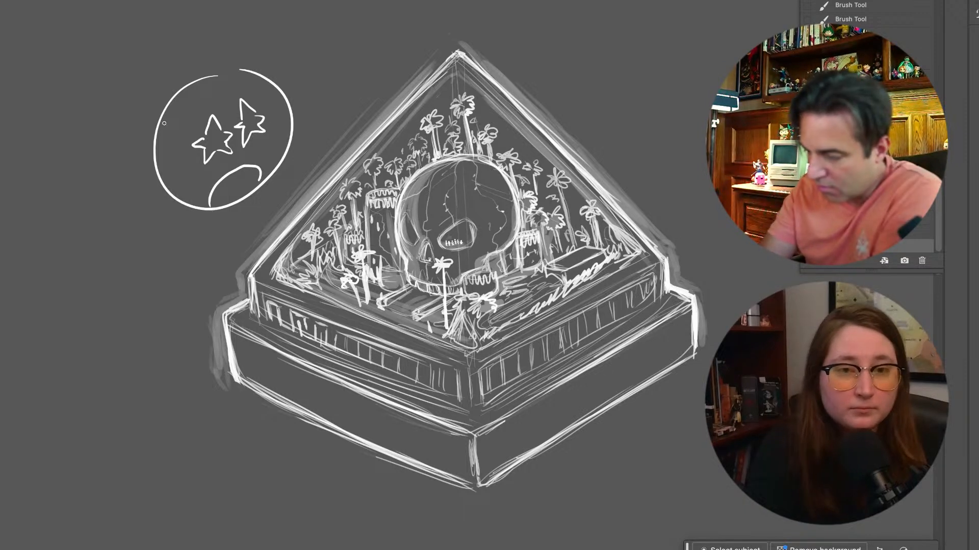
Add swept-back spiky hair, a hairline and two ears to the star-eyed cartoon face
mouse_move(155, 168)
mouse_down()
mouse_move(157, 186)
mouse_move(138, 117)
mouse_move(153, 64)
mouse_up()
drag(151, 115, 203, 11)
mouse_move(214, 56)
mouse_down()
mouse_move(290, 31)
mouse_move(288, 77)
mouse_move(164, 101)
mouse_up()
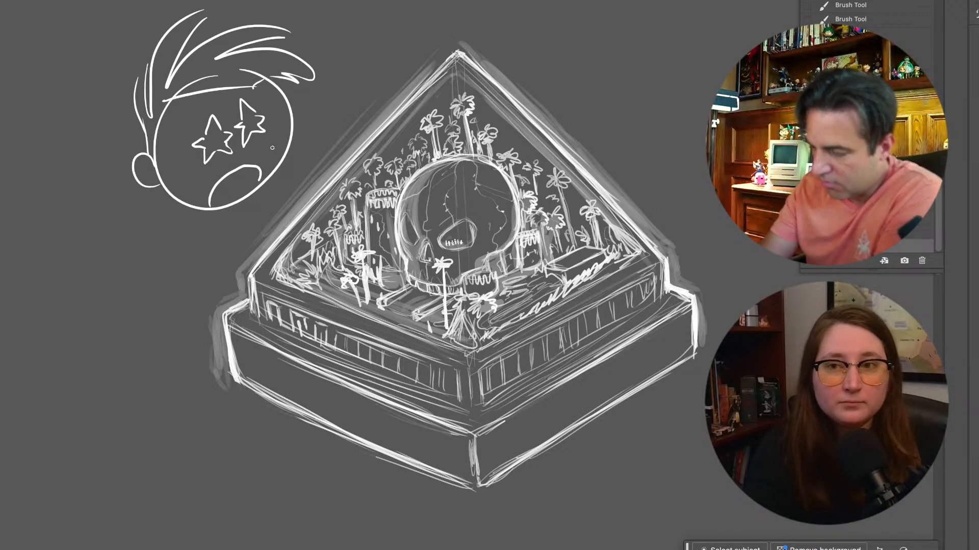
drag(291, 101, 292, 126)
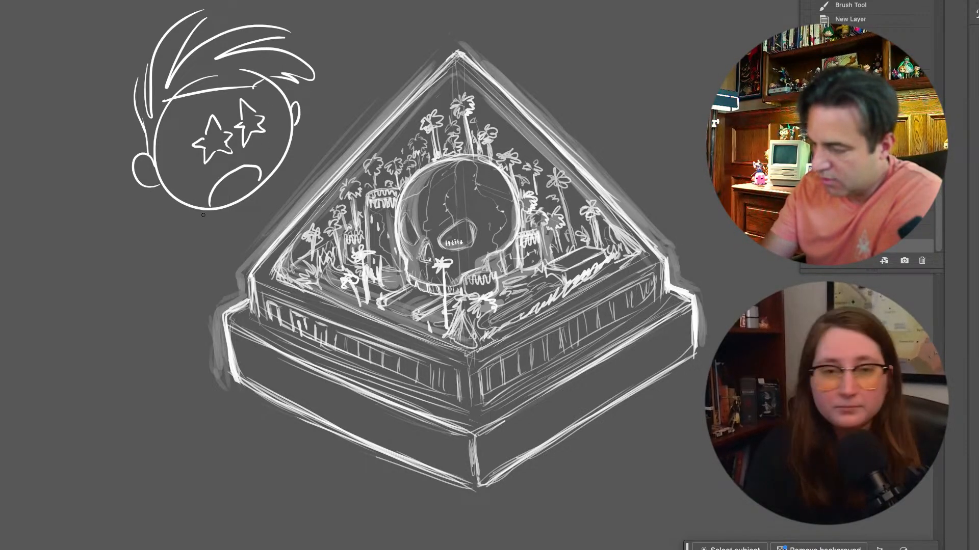
Hatch the inside of the cartoon face's mouth and add contour strokes along both sides of the face
drag(211, 202, 265, 174)
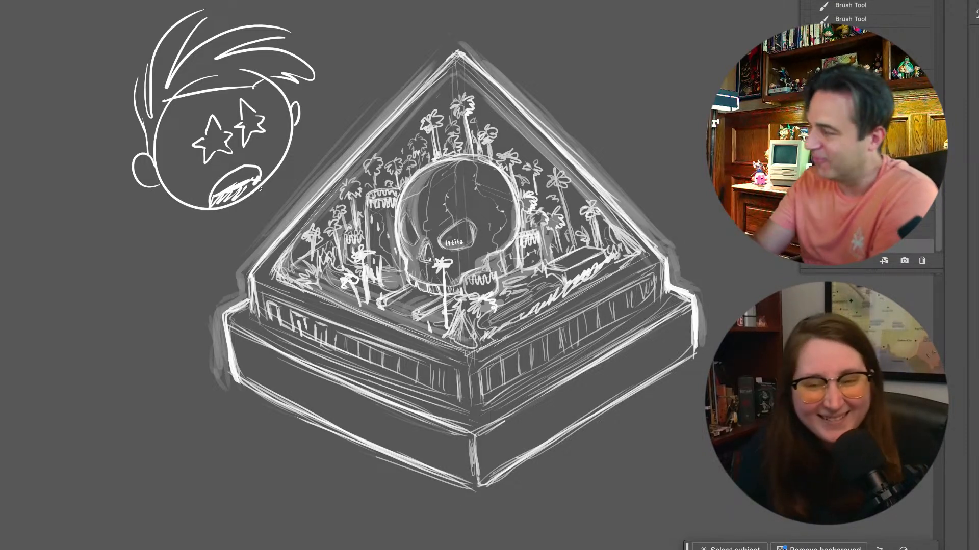
mouse_move(180, 106)
mouse_down()
mouse_move(165, 148)
mouse_move(171, 178)
mouse_up()
drag(167, 138, 189, 105)
mouse_move(255, 88)
mouse_down()
mouse_move(267, 87)
mouse_move(289, 145)
mouse_up()
drag(280, 104, 279, 185)
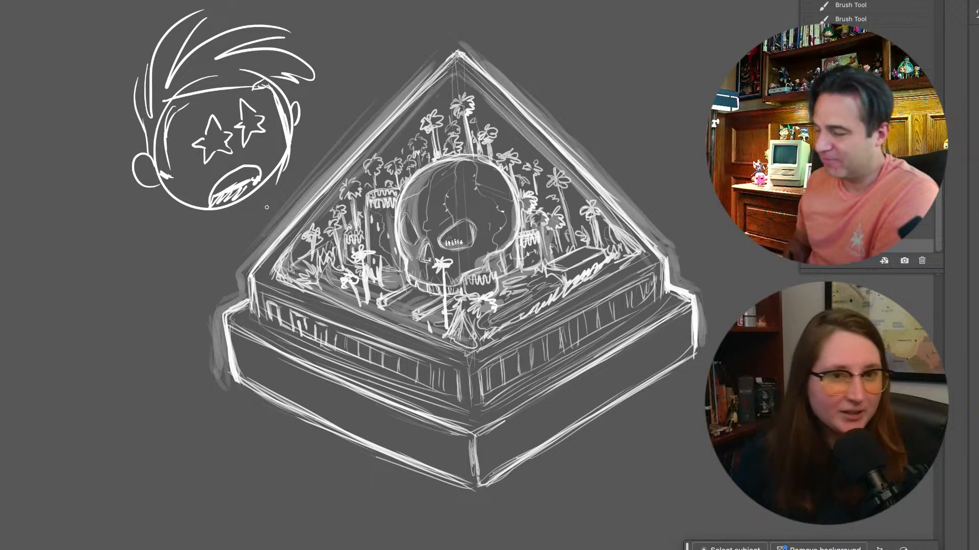